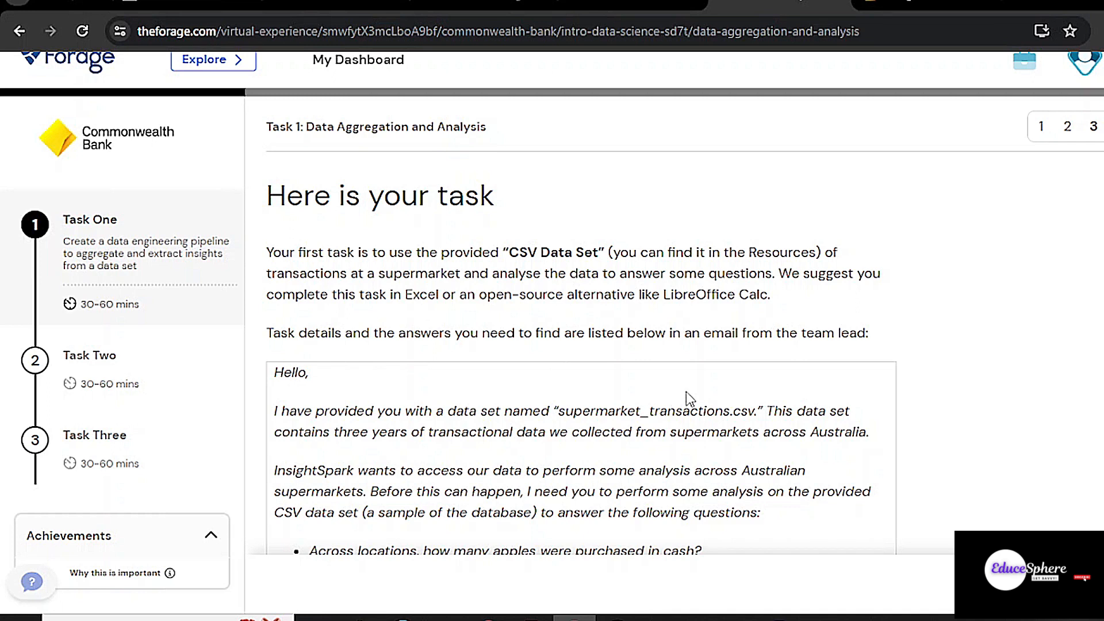
# - Read through the Task One brief, its three analysis questions and the resources offered below it
pyautogui.scroll(-3, 686, 393)
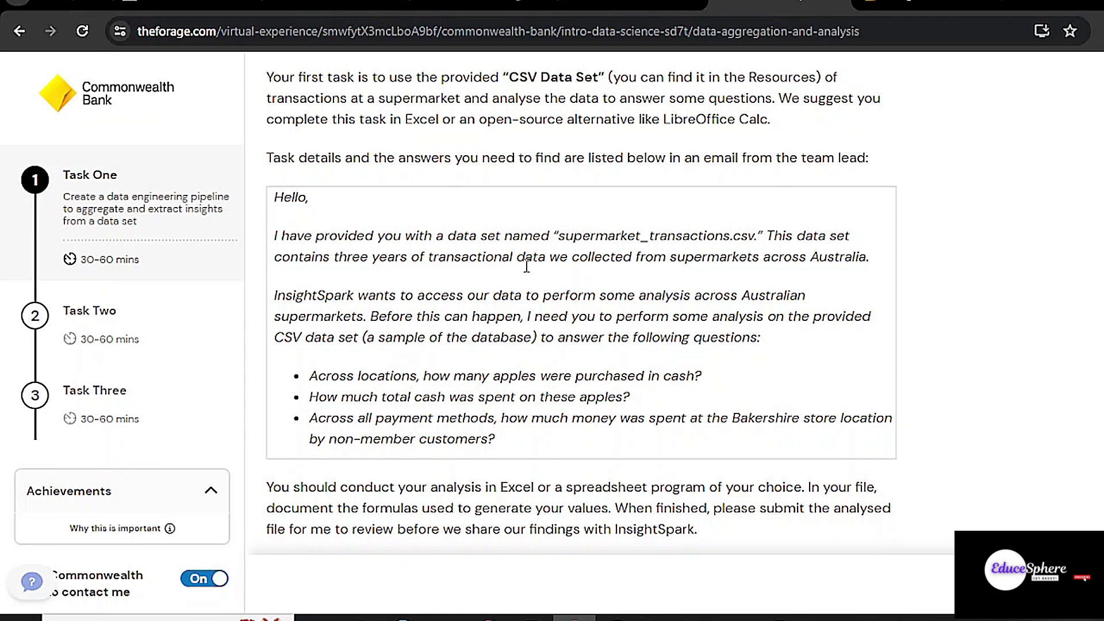
pyautogui.scroll(-2, 479, 273)
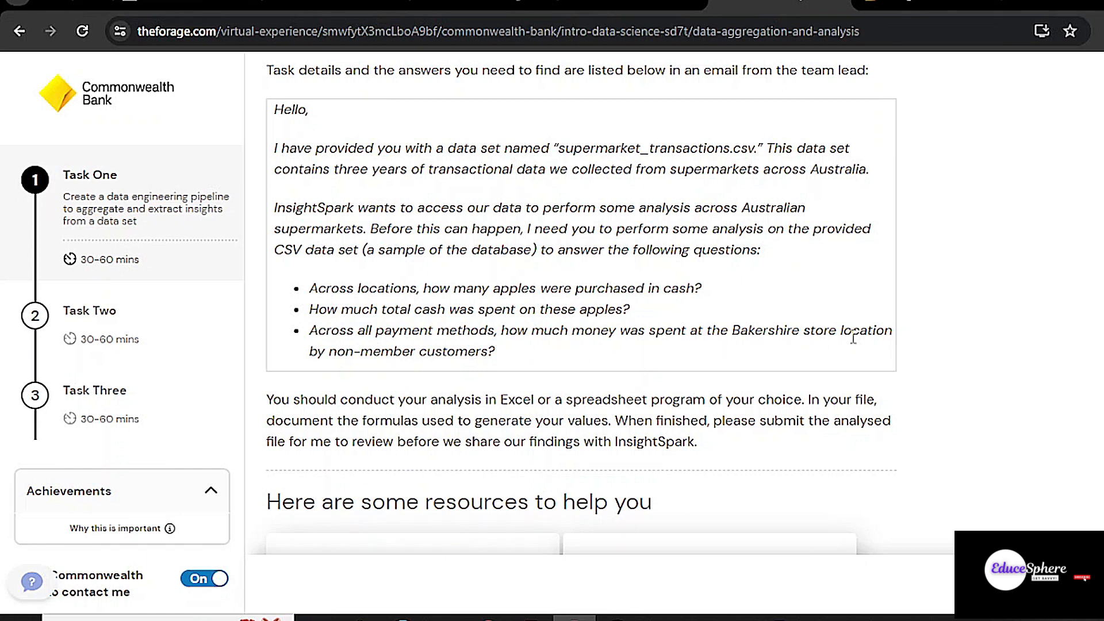
pyautogui.scroll(-5, 412, 371)
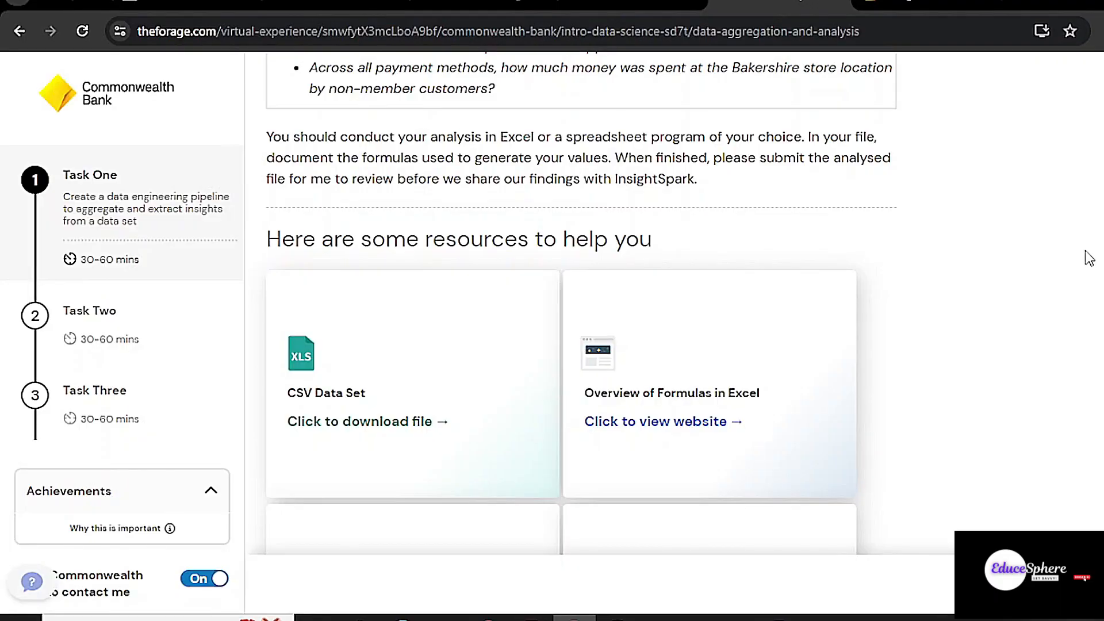
pyautogui.scroll(-3, 1089, 259)
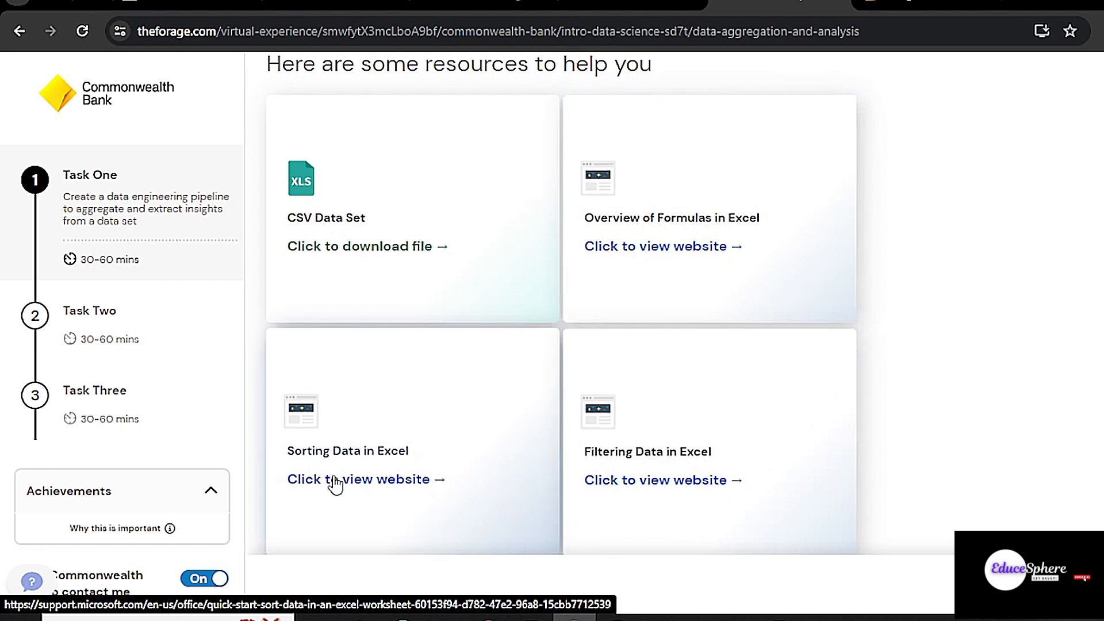
pyautogui.scroll(-2, 664, 476)
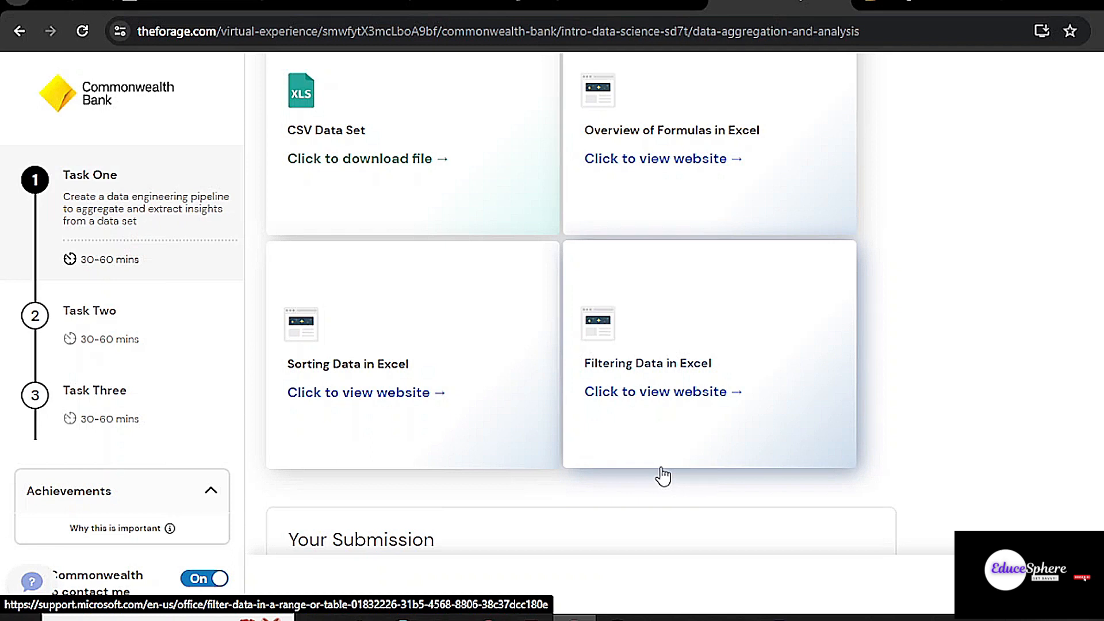
pyautogui.scroll(2, 663, 476)
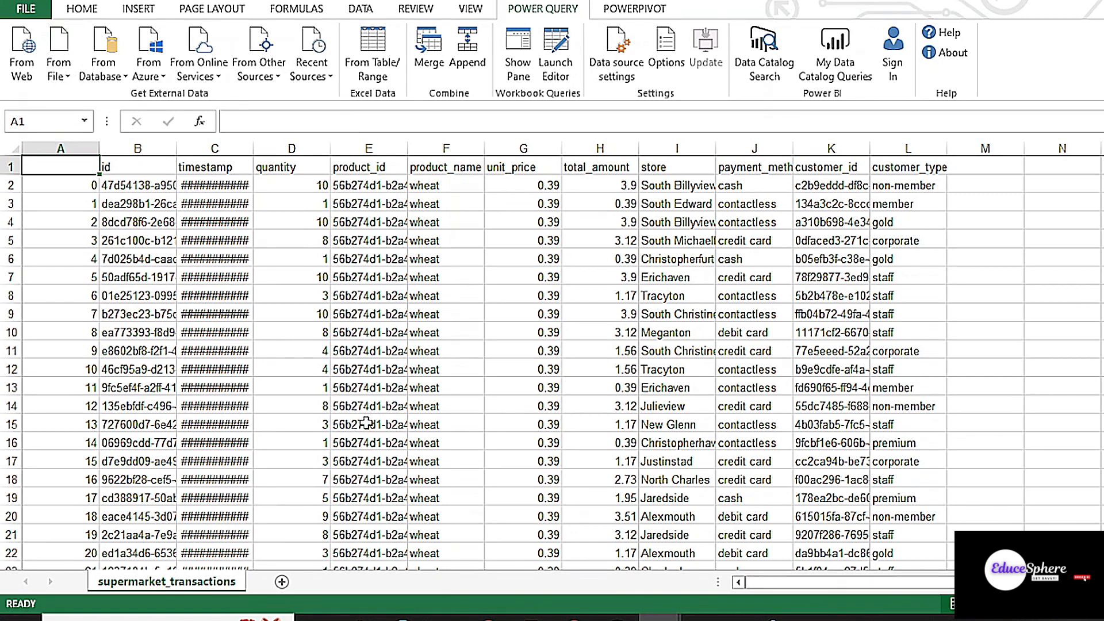
# - In the Excel workbook, load the range $A$1:$L$50784 with headers into Power Query and name the query Supermarket Customers
pyautogui.click(74, 82)
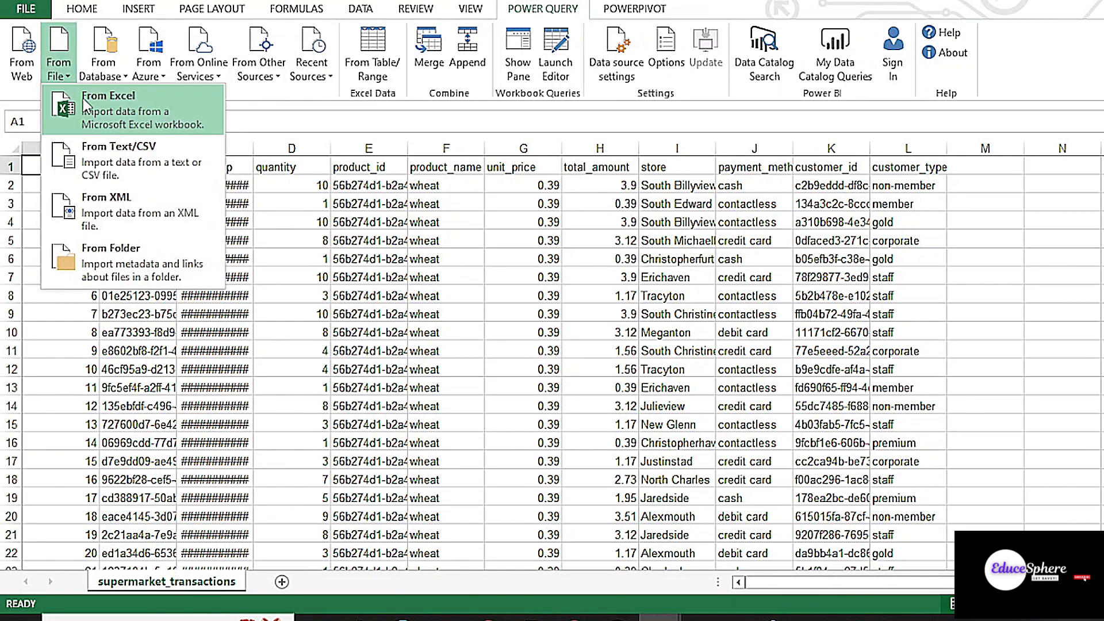
pyautogui.click(375, 68)
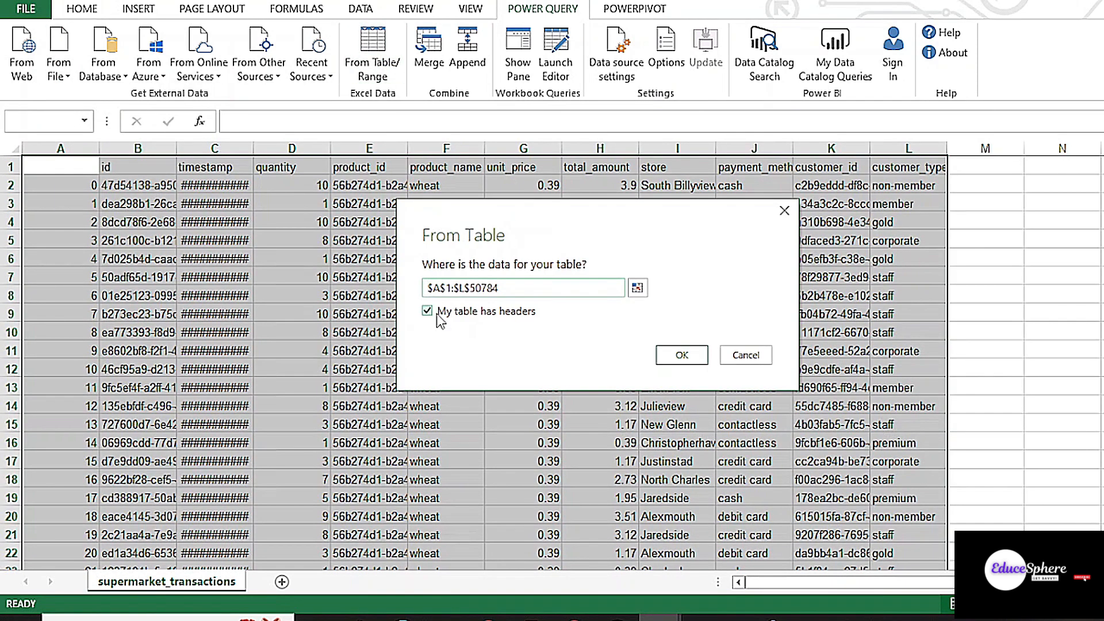
pyautogui.click(678, 355)
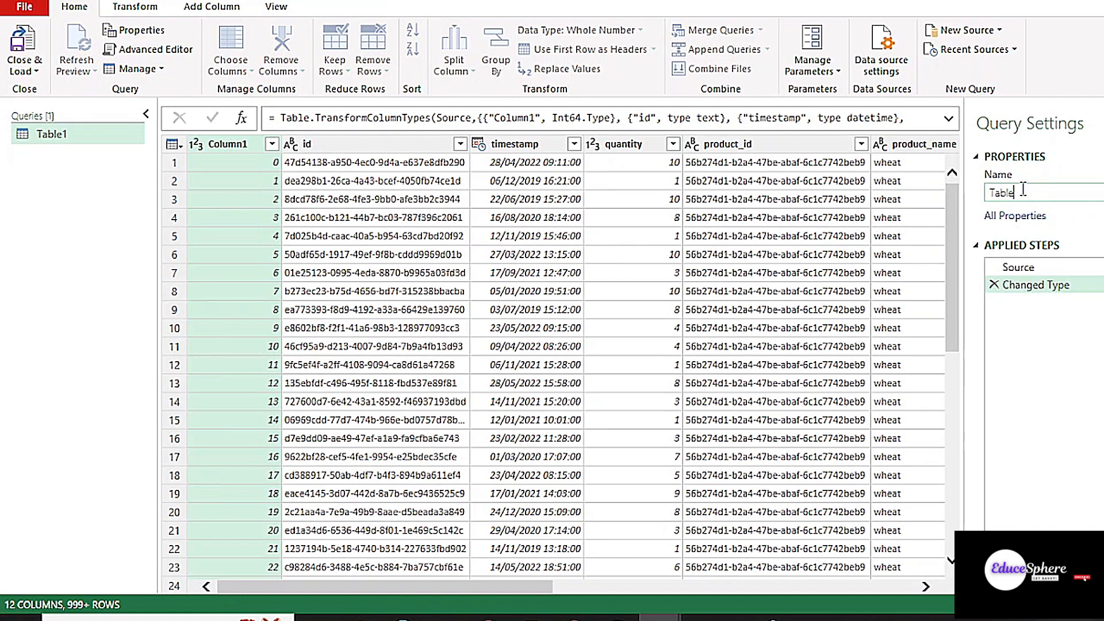
pyautogui.click(1023, 189)
pyautogui.write('Supermarket Customers')
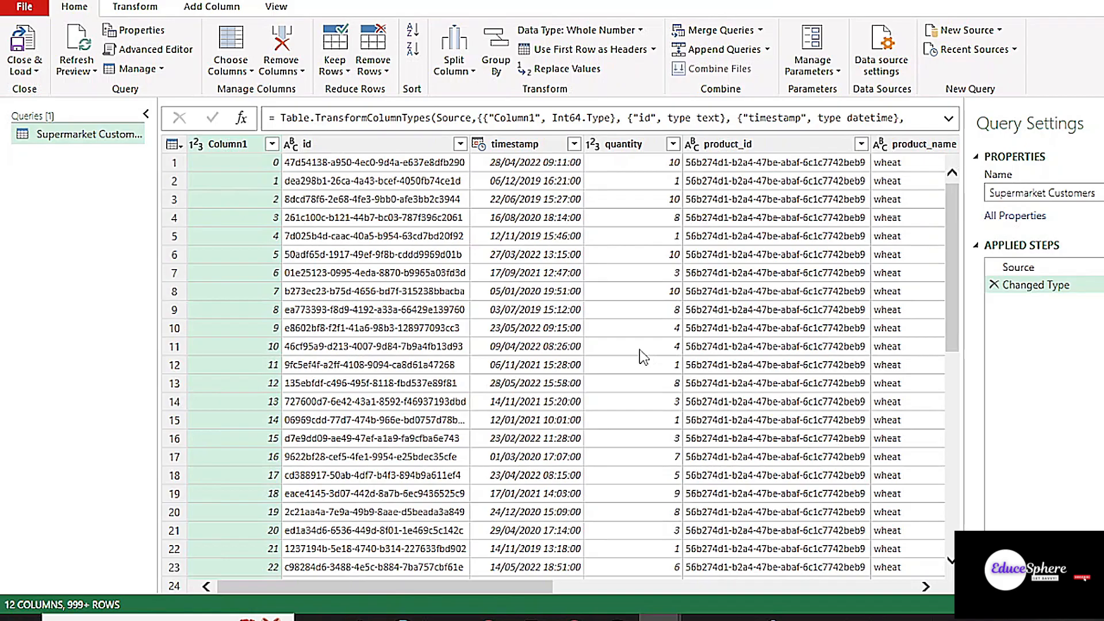
# - Load the complete list of product_name values and filter the column to only apple
pyautogui.moveTo(512, 591); pyautogui.dragTo(648, 581)
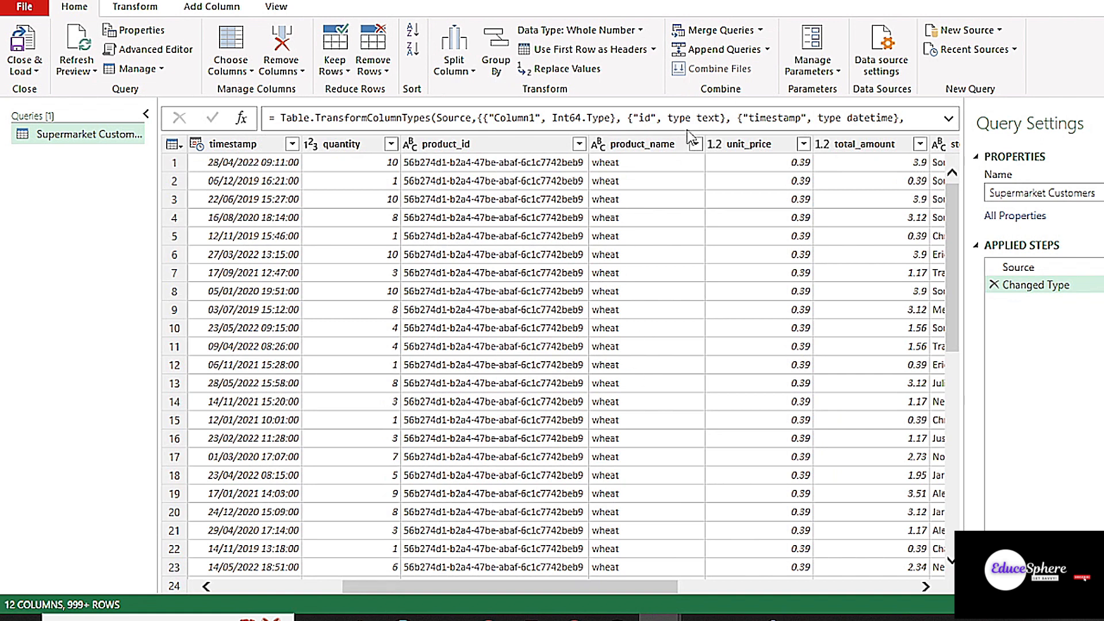
pyautogui.click(696, 144)
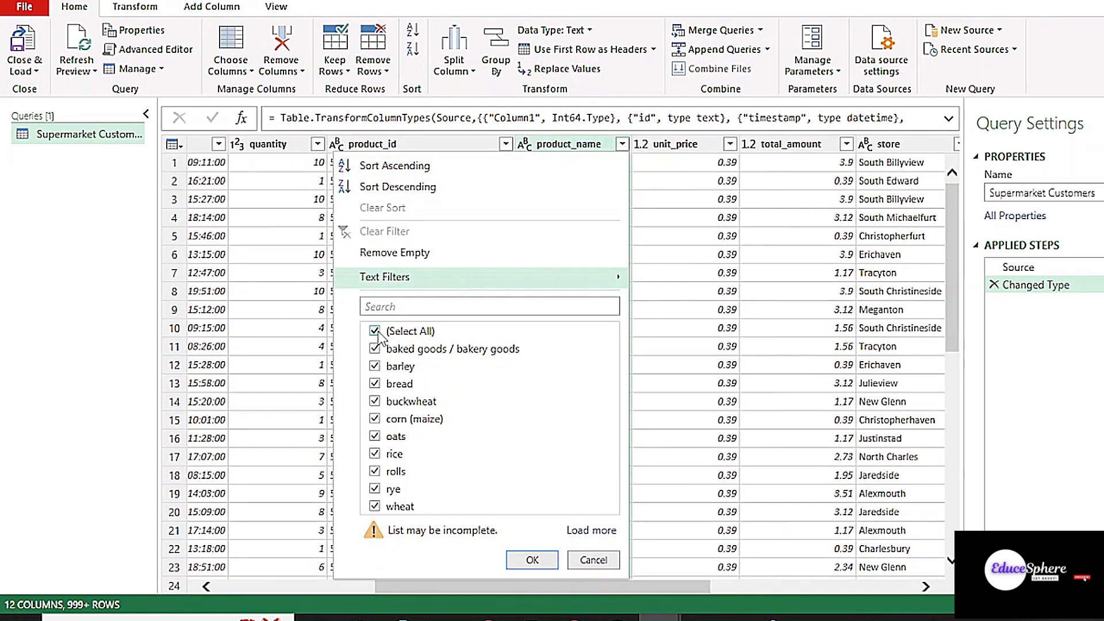
pyautogui.click(375, 332)
pyautogui.click(399, 309)
pyautogui.write('apple')
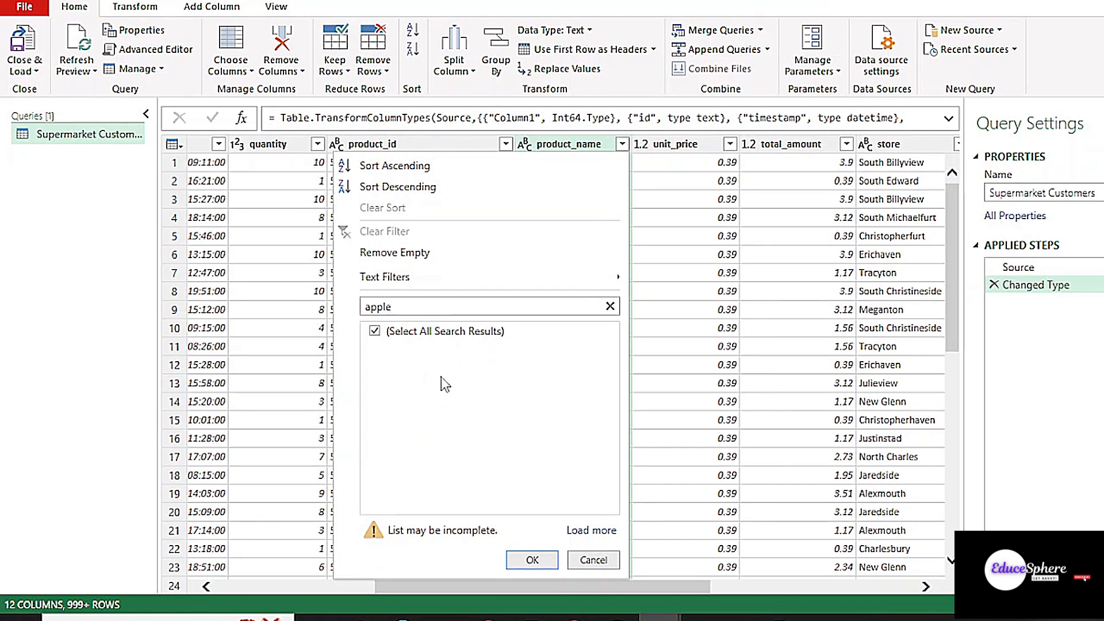
pyautogui.click(592, 530)
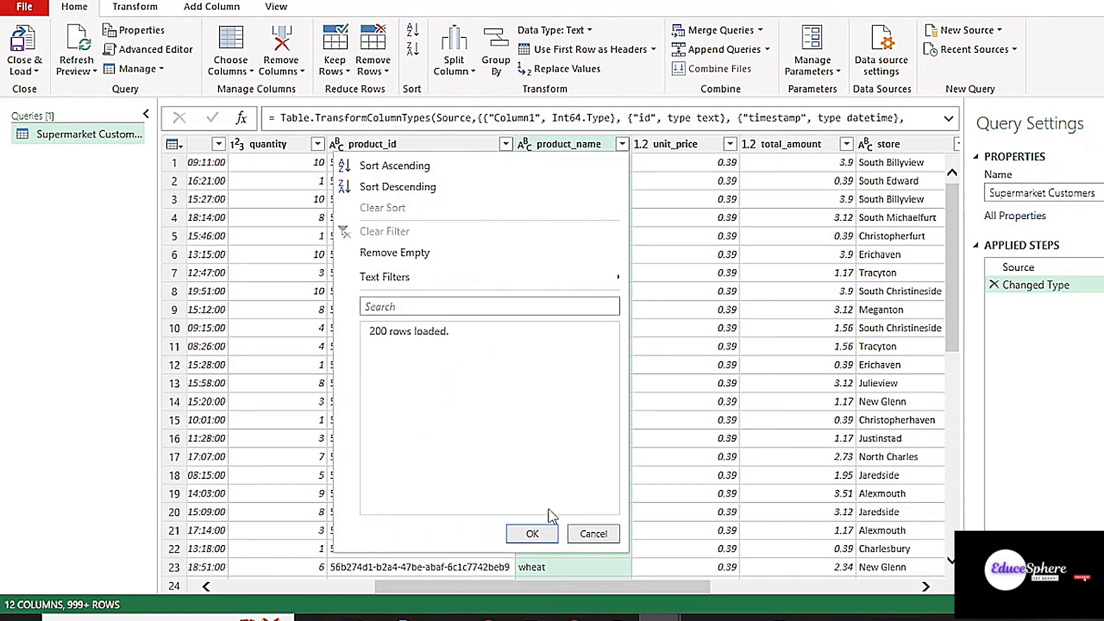
pyautogui.click(374, 436)
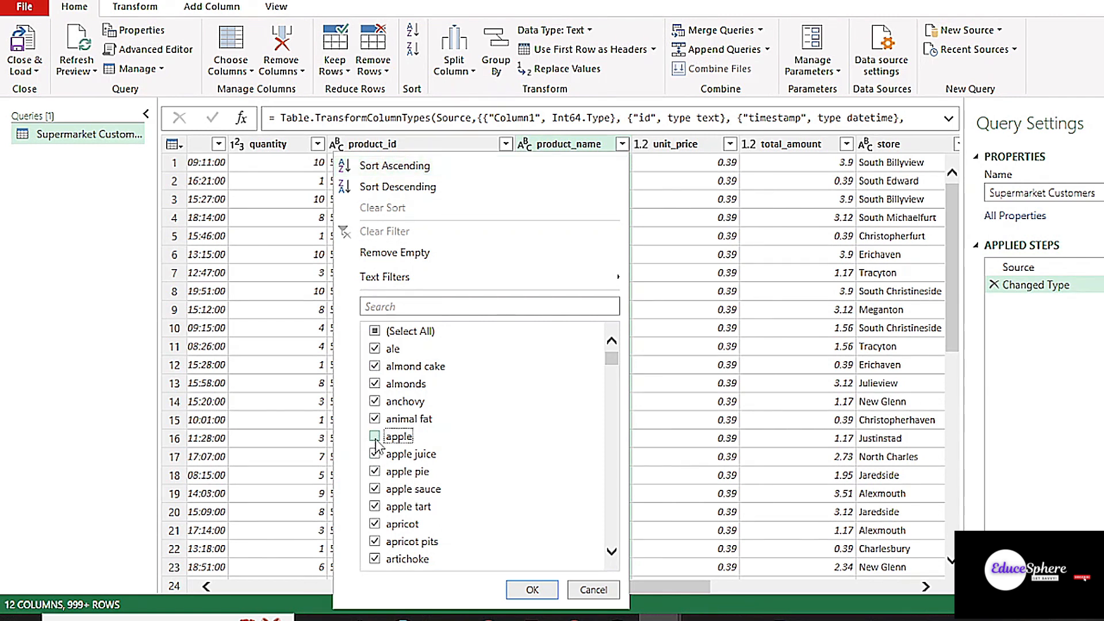
pyautogui.click(374, 332)
pyautogui.click(374, 436)
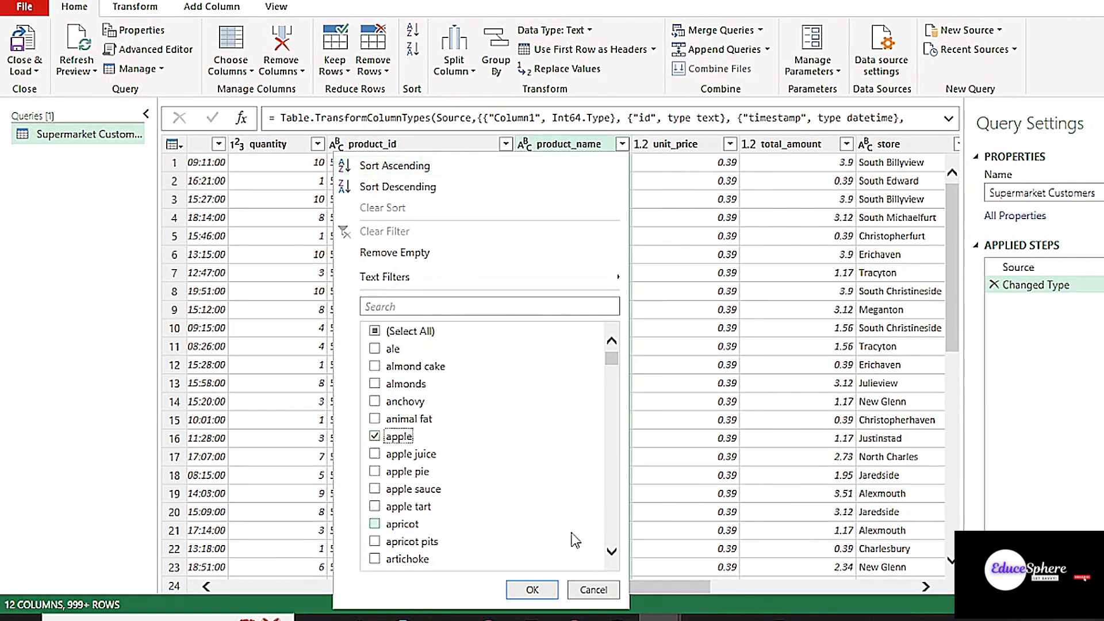
pyautogui.click(533, 590)
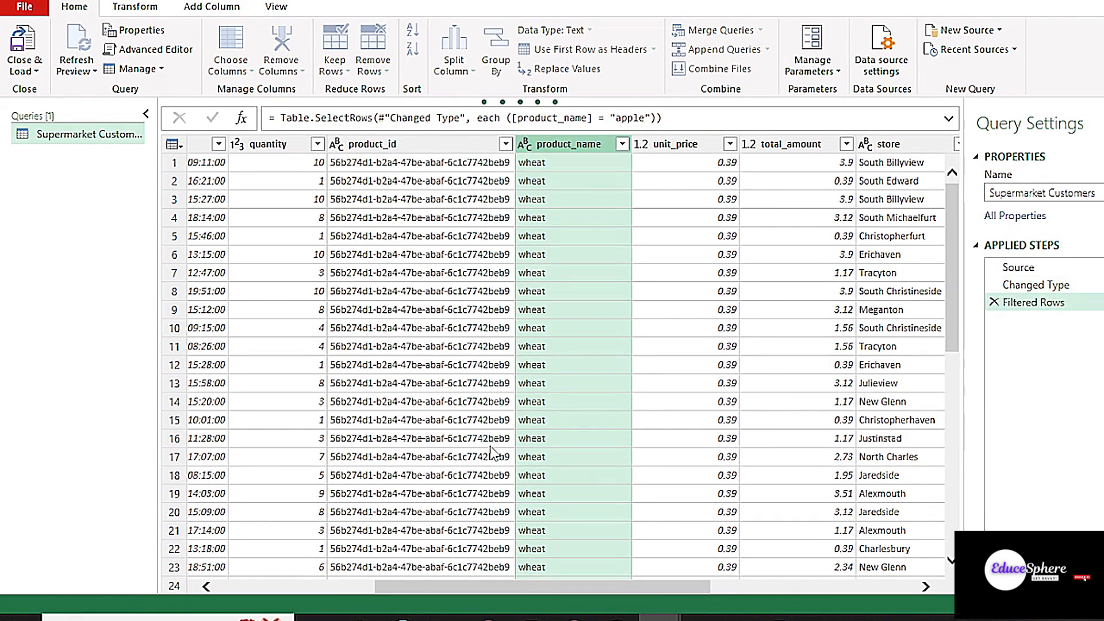
# - Filter the payment_method column to only cash
pyautogui.moveTo(574, 584); pyautogui.dragTo(739, 586)
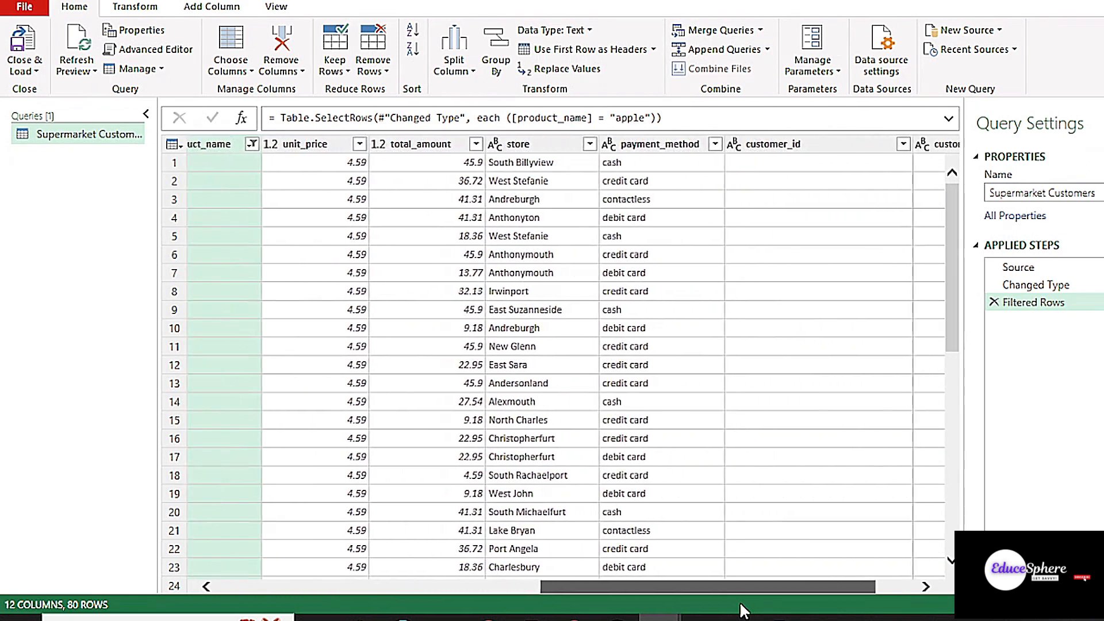
pyautogui.click(712, 144)
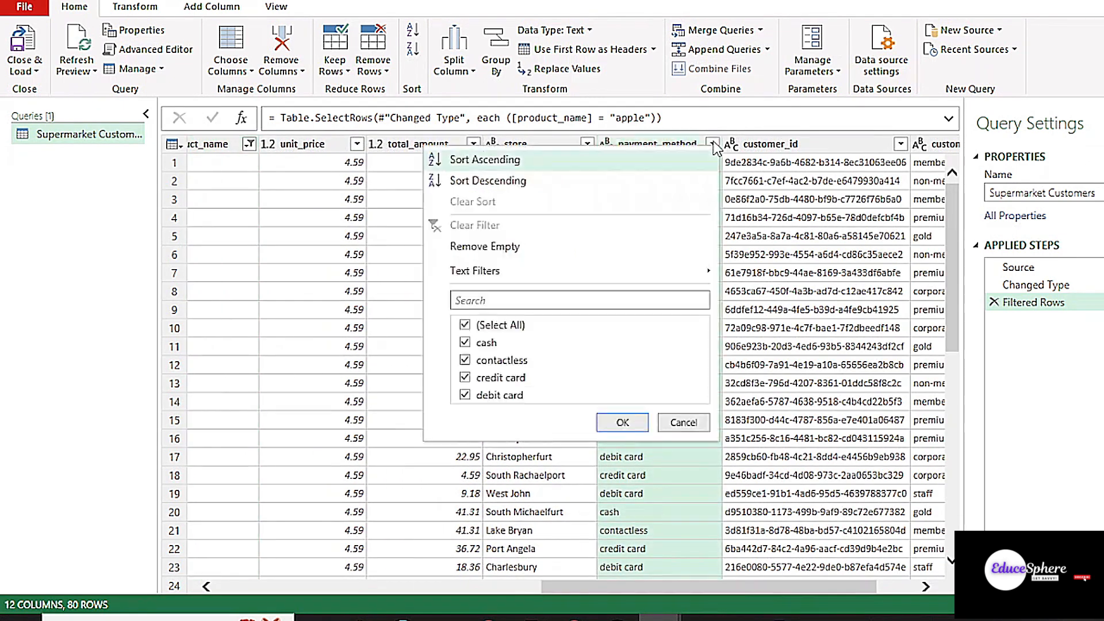
pyautogui.click(464, 325)
pyautogui.click(465, 342)
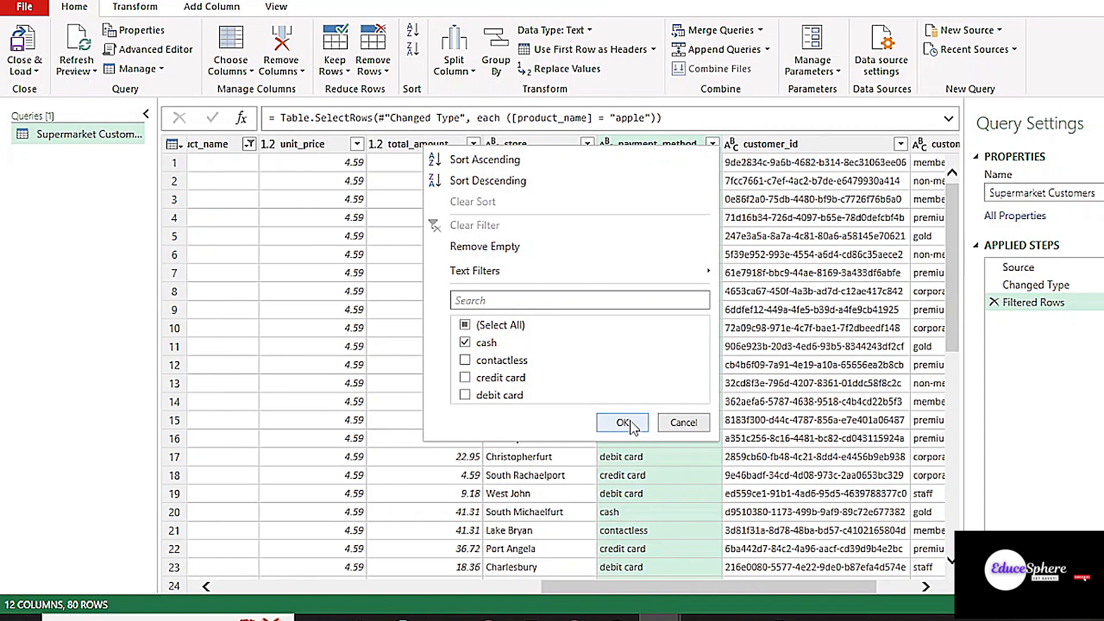
pyautogui.click(623, 422)
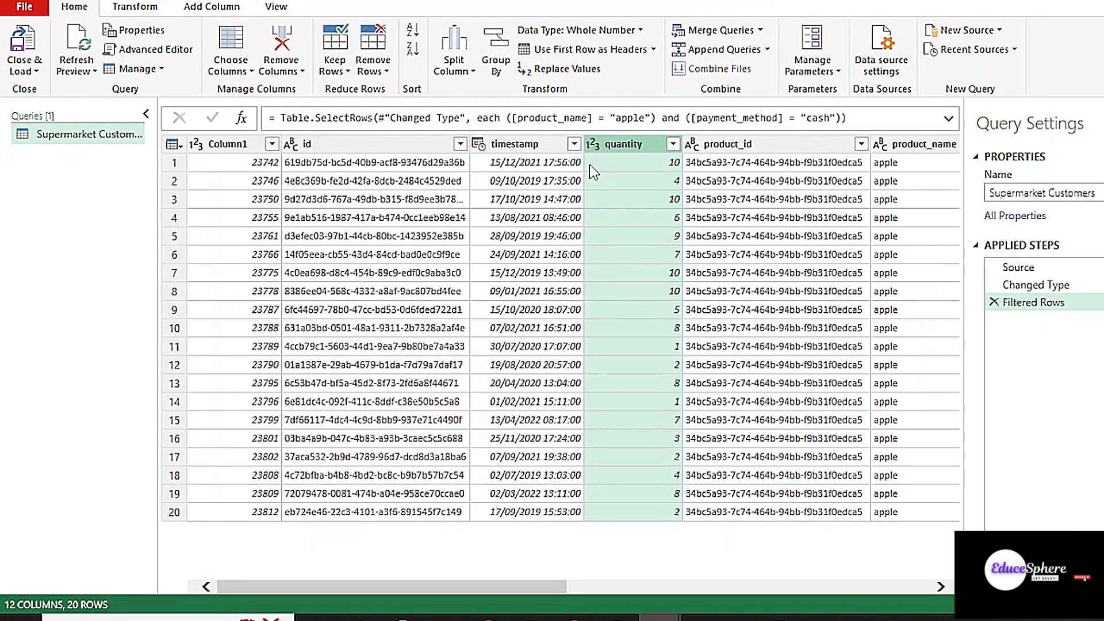
# - Calculate the sum of the quantity column for the filtered apple rows paid in cash
pyautogui.click(164, 6)
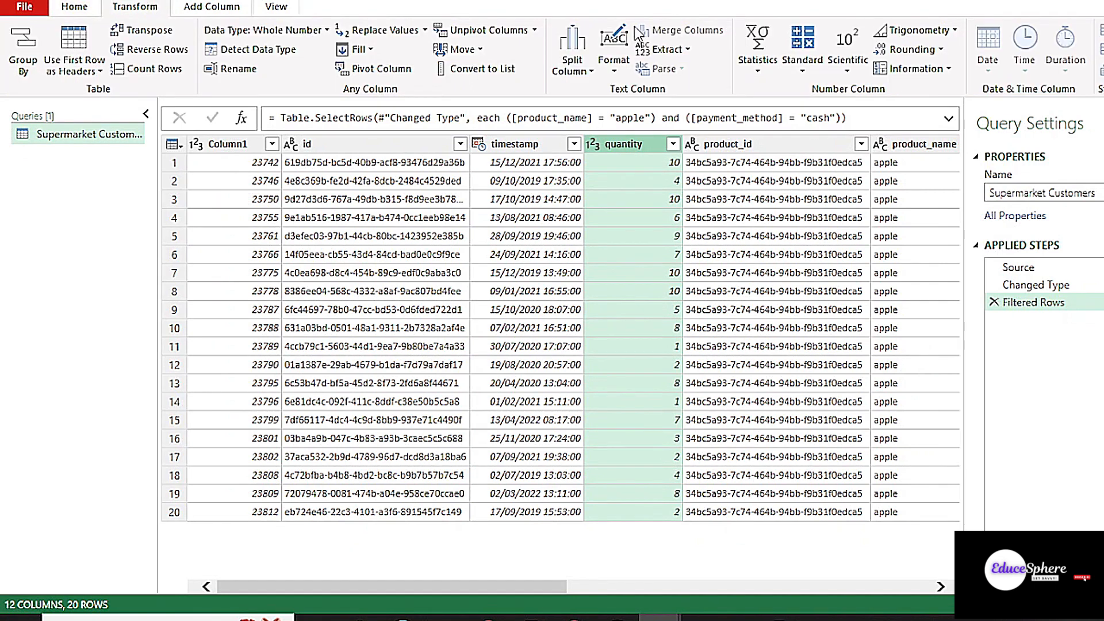
pyautogui.click(766, 69)
pyautogui.click(776, 90)
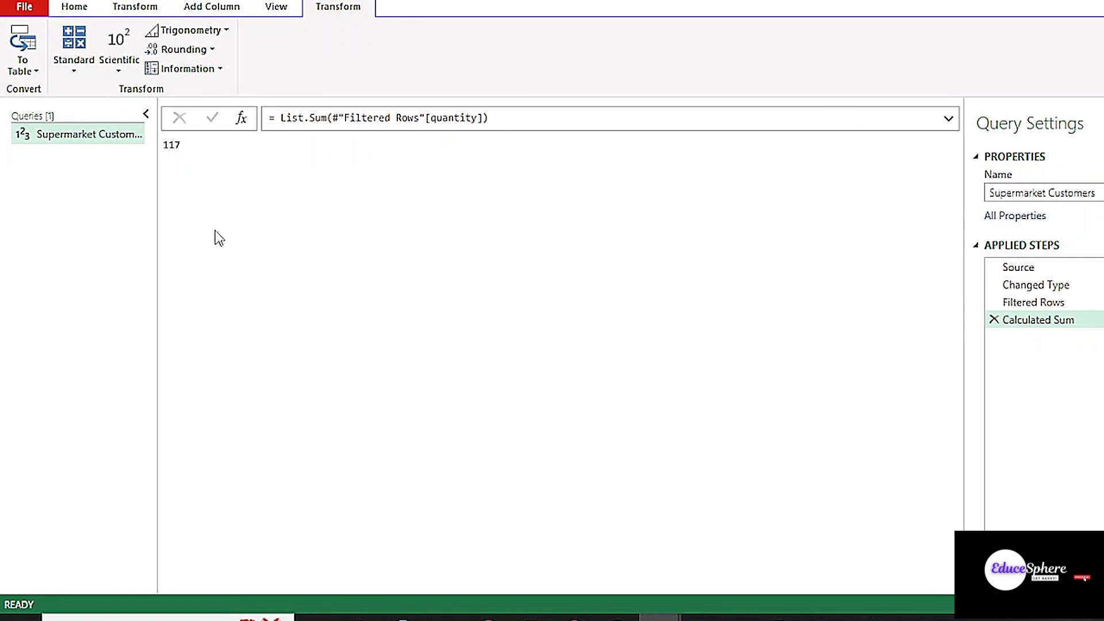
# - Remove the Calculated Sum step from the query and check the next question in the browser's task brief
pyautogui.click(992, 325)
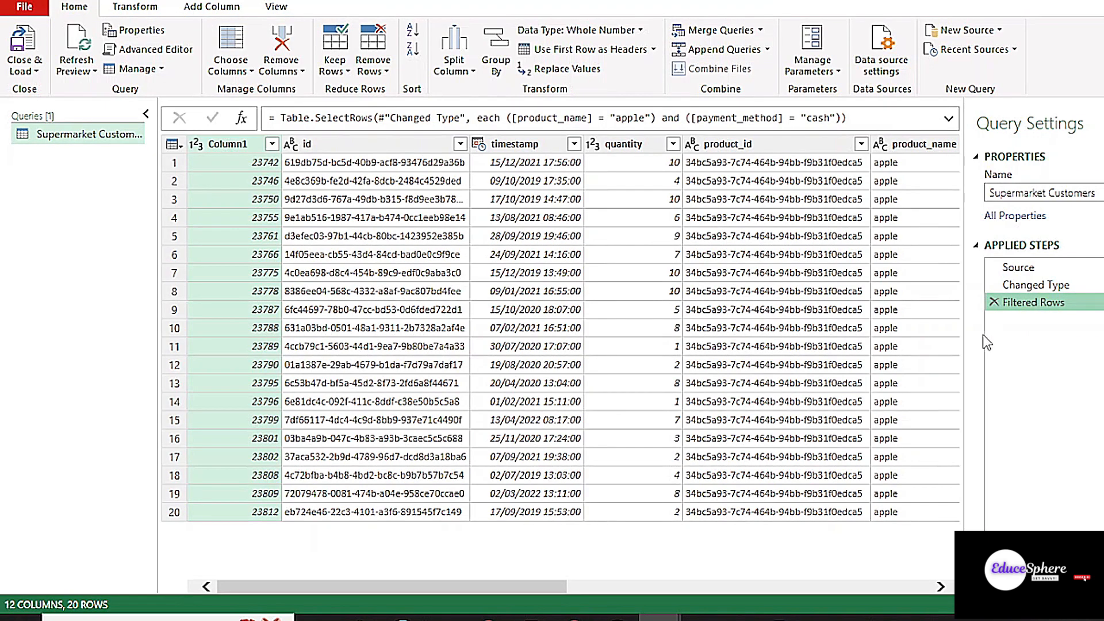
pyautogui.click(574, 617)
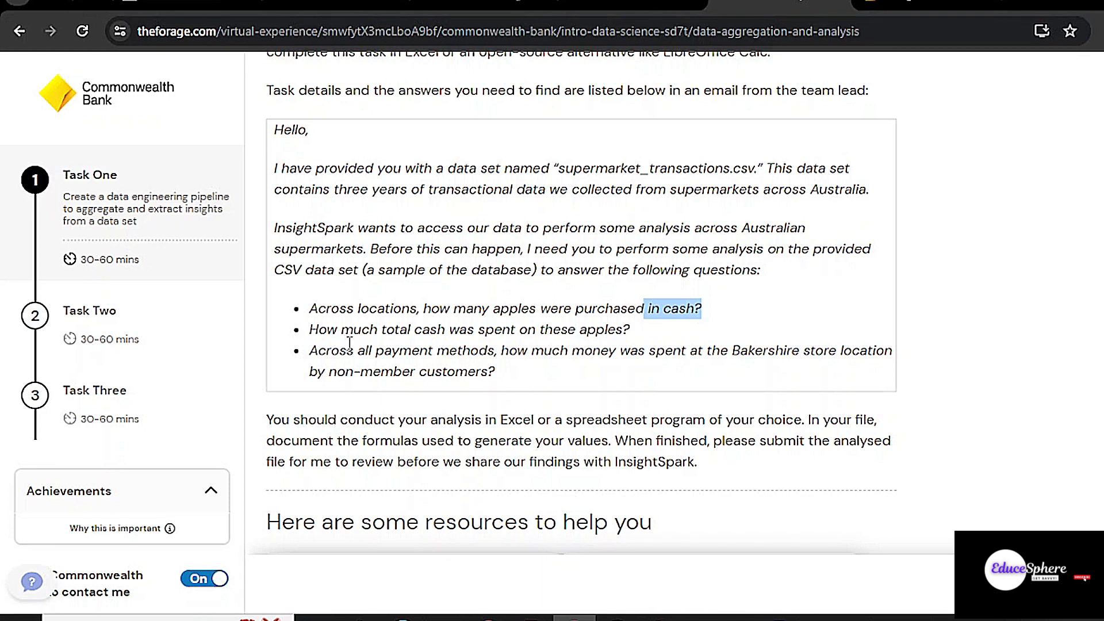
pyautogui.hotkey('alt', 'Tab')
# - Calculate the sum of the total_amount column for the filtered apple rows paid in cash
pyautogui.moveTo(492, 586); pyautogui.dragTo(806, 609)
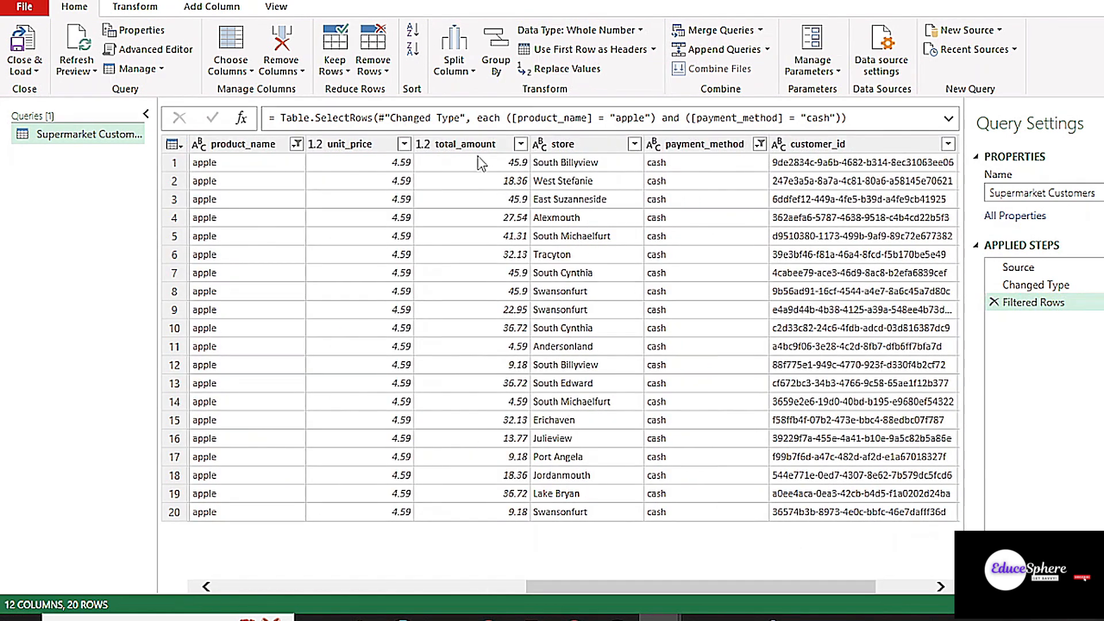
pyautogui.click(465, 144)
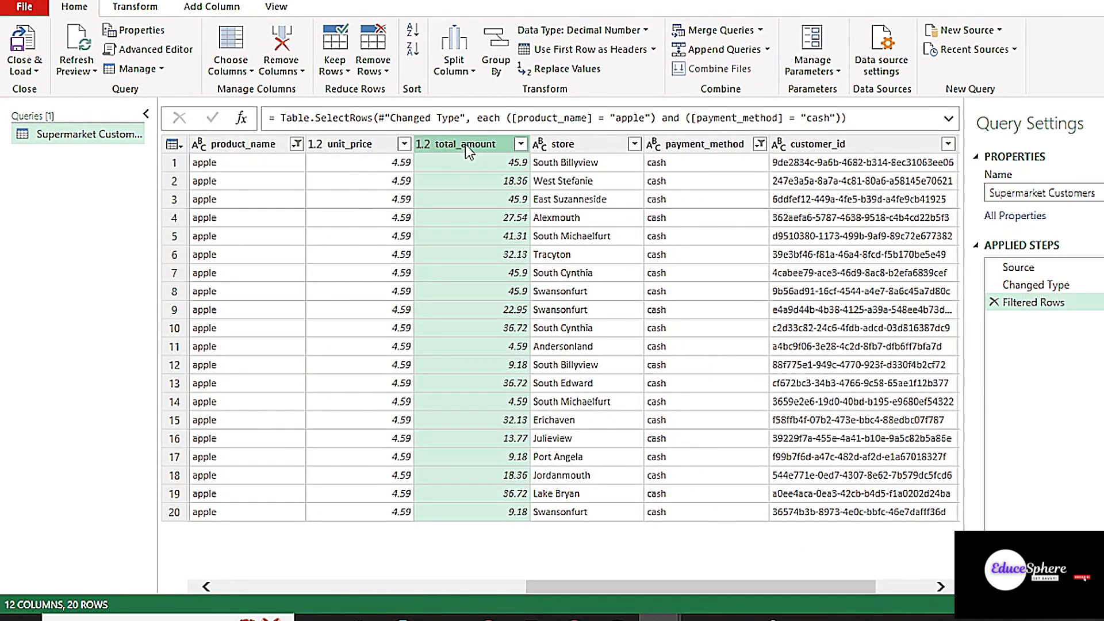
pyautogui.click(143, 8)
pyautogui.click(763, 54)
pyautogui.click(789, 94)
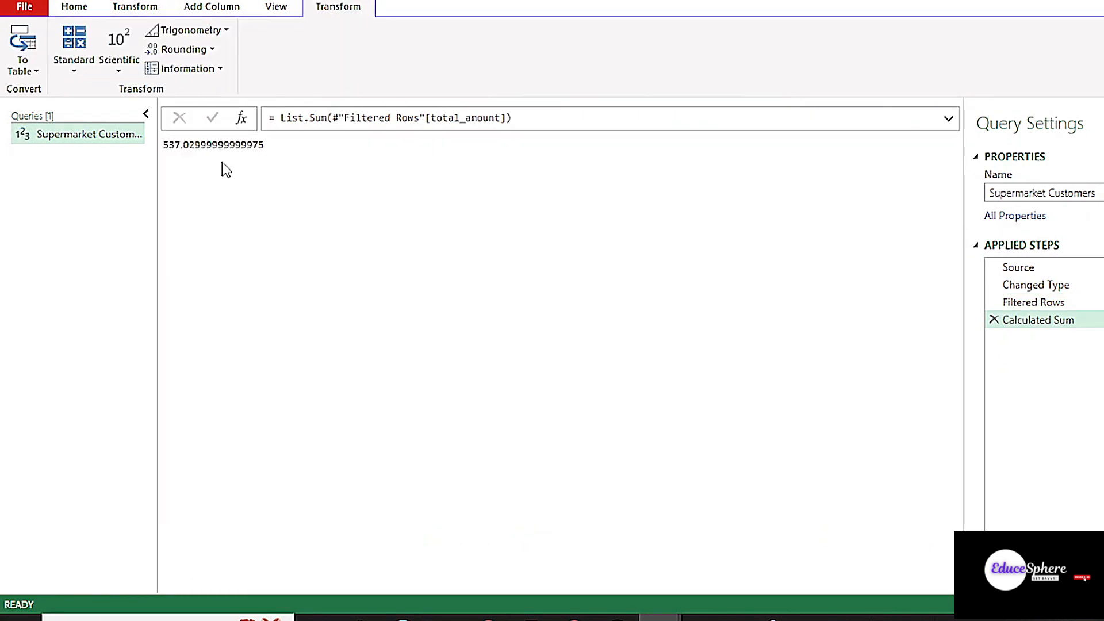
# - Check the last question in the task brief, and delete the Calculated Sum and Filtered Rows steps from the query
pyautogui.hotkey('alt', 'Tab')
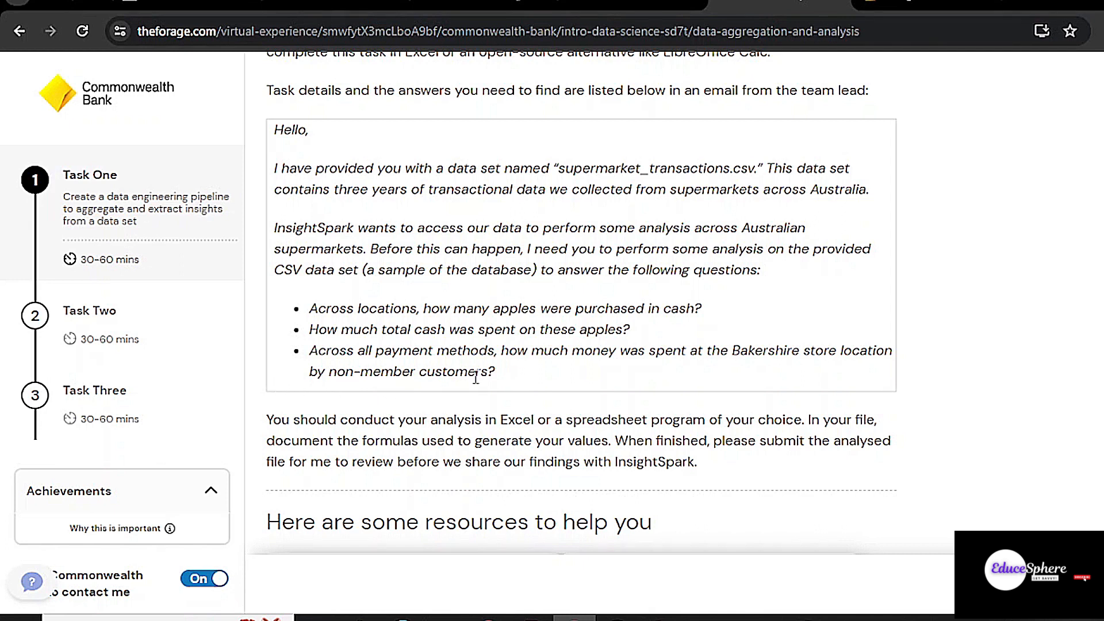
pyautogui.click(657, 617)
pyautogui.click(994, 320)
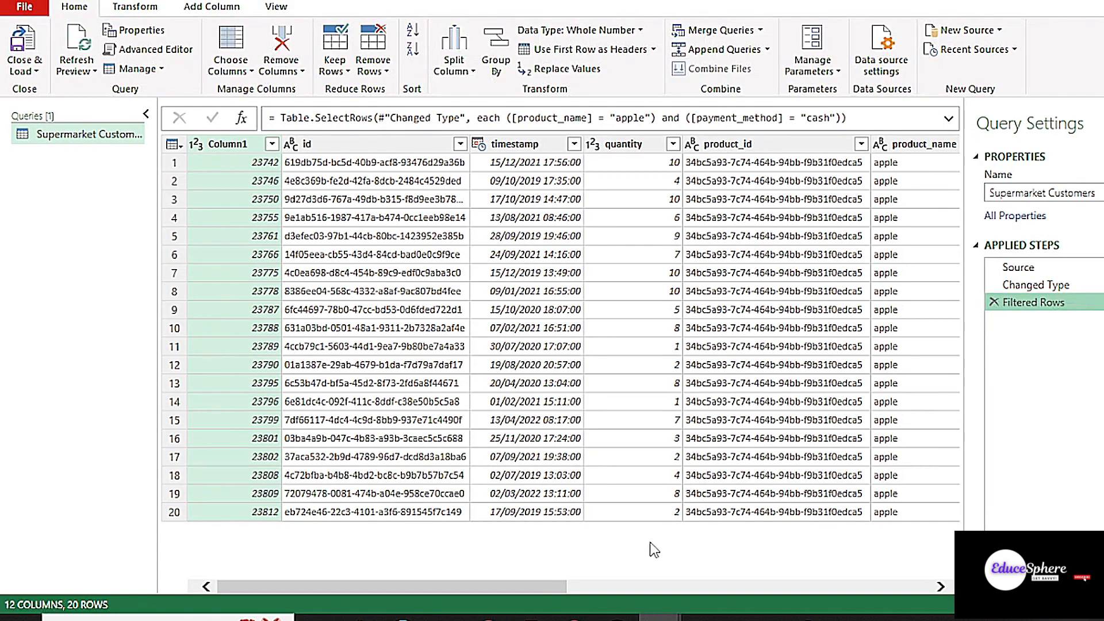
pyautogui.click(994, 302)
# - Filter the store column to only Bakershire
pyautogui.moveTo(394, 588); pyautogui.dragTo(721, 591)
pyautogui.click(521, 149)
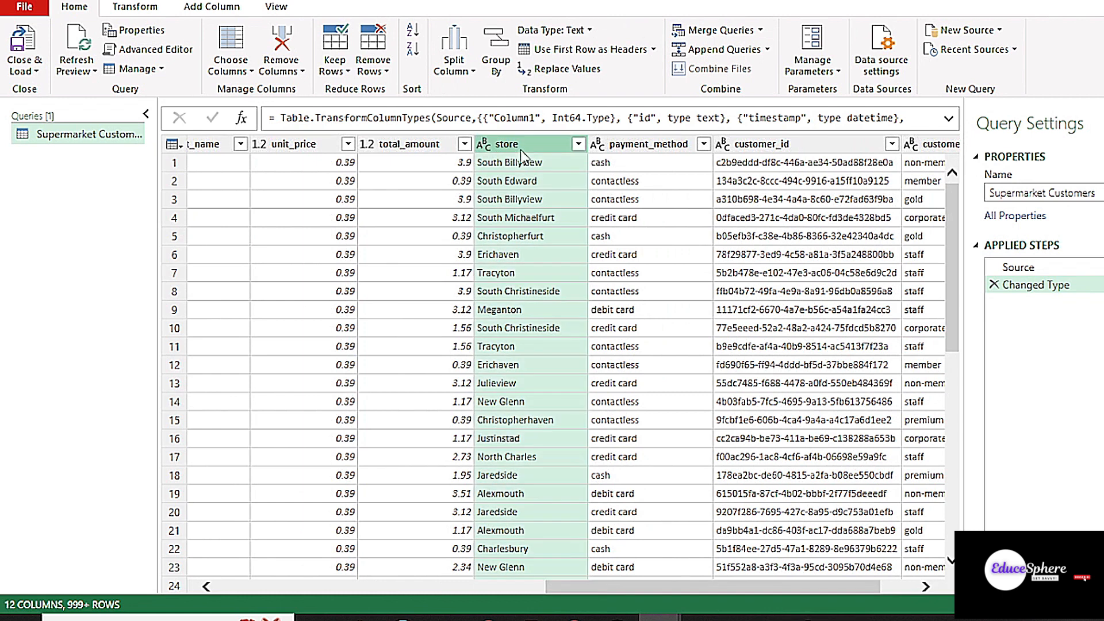
pyautogui.click(578, 144)
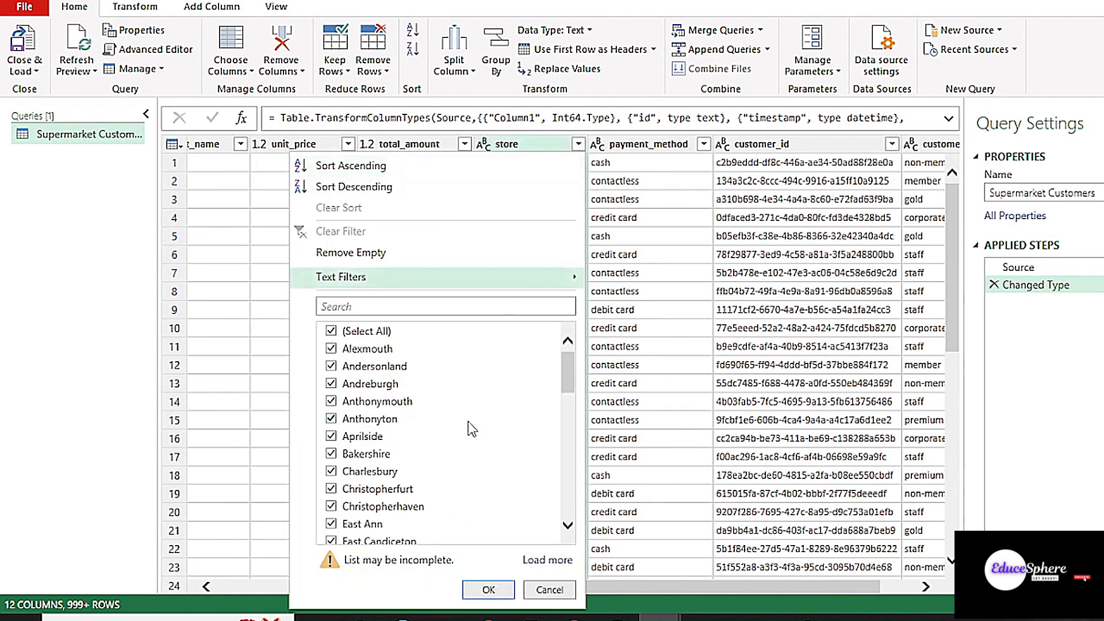
pyautogui.click(331, 331)
pyautogui.click(331, 453)
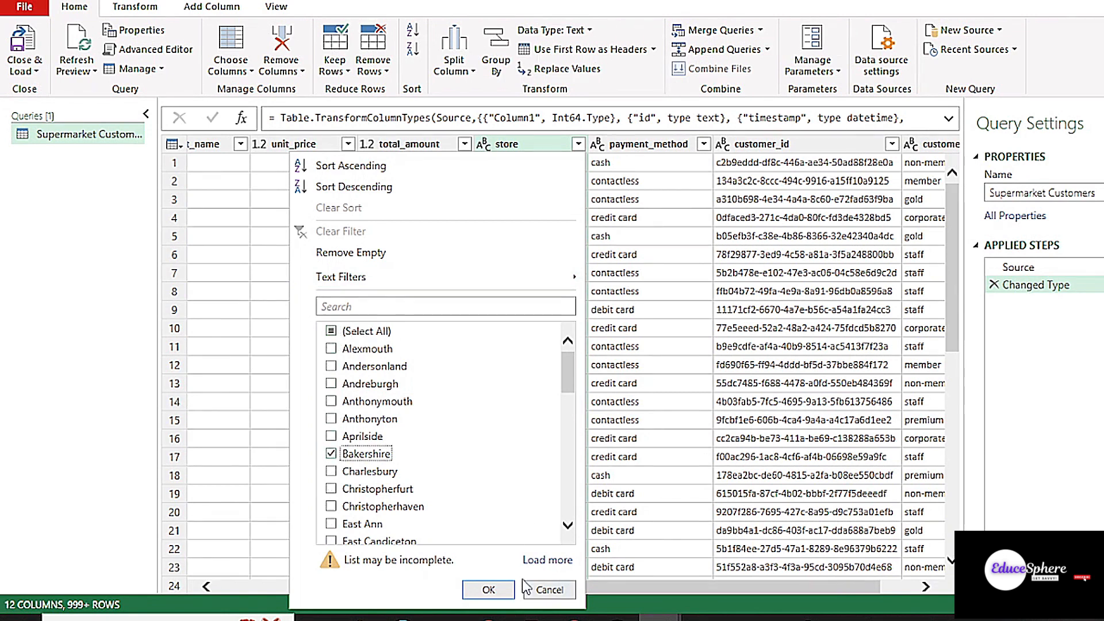
pyautogui.click(490, 590)
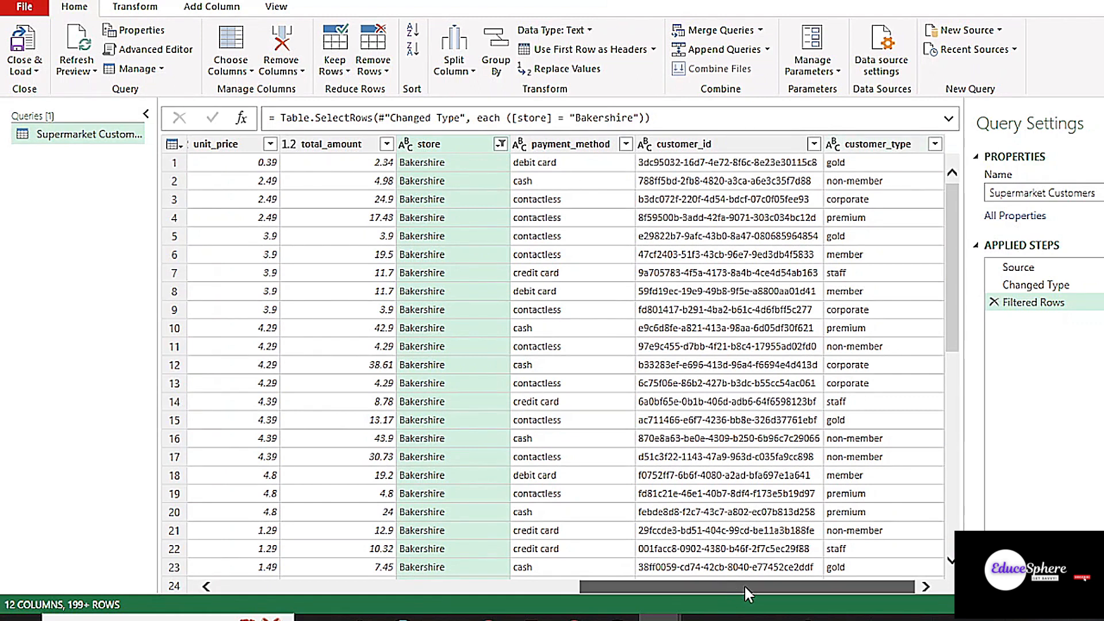
# - Filter the customer_type column to only non-member
pyautogui.click(936, 144)
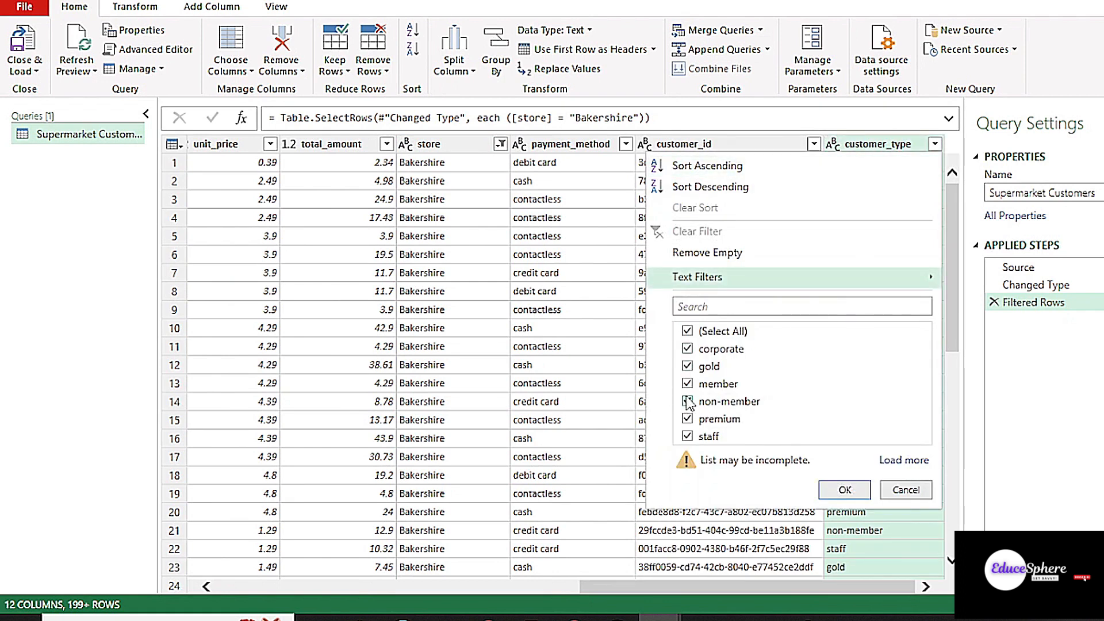
pyautogui.click(687, 331)
pyautogui.click(687, 401)
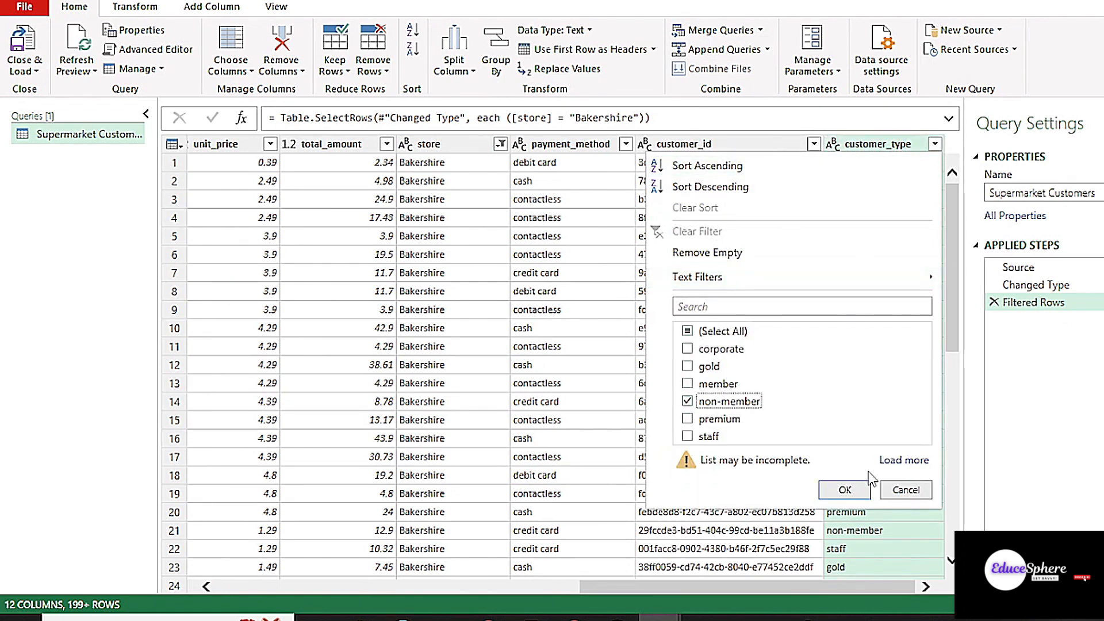
pyautogui.click(842, 490)
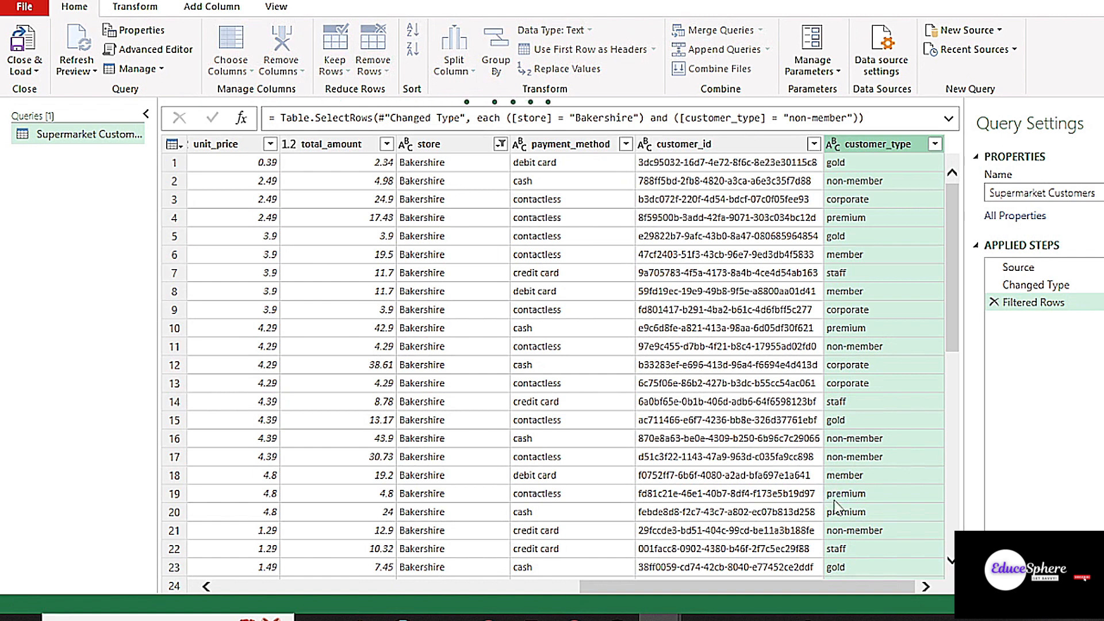
# - Calculate the sum of the total_amount column for the filtered Bakershire non-member rows
pyautogui.moveTo(739, 587); pyautogui.dragTo(678, 599)
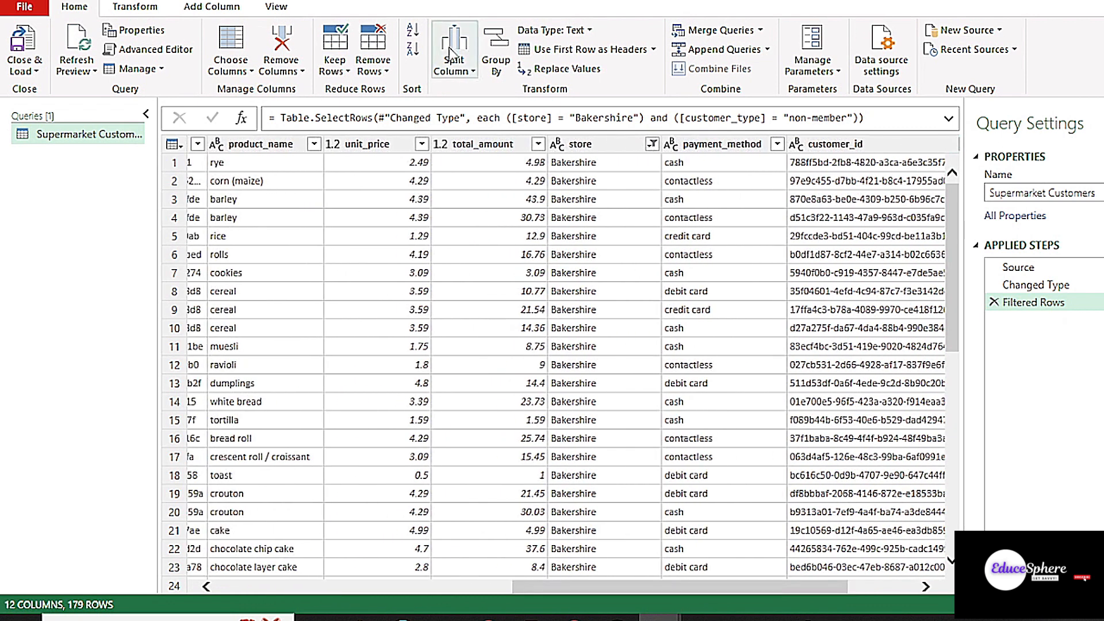
pyautogui.click(477, 145)
pyautogui.click(149, 10)
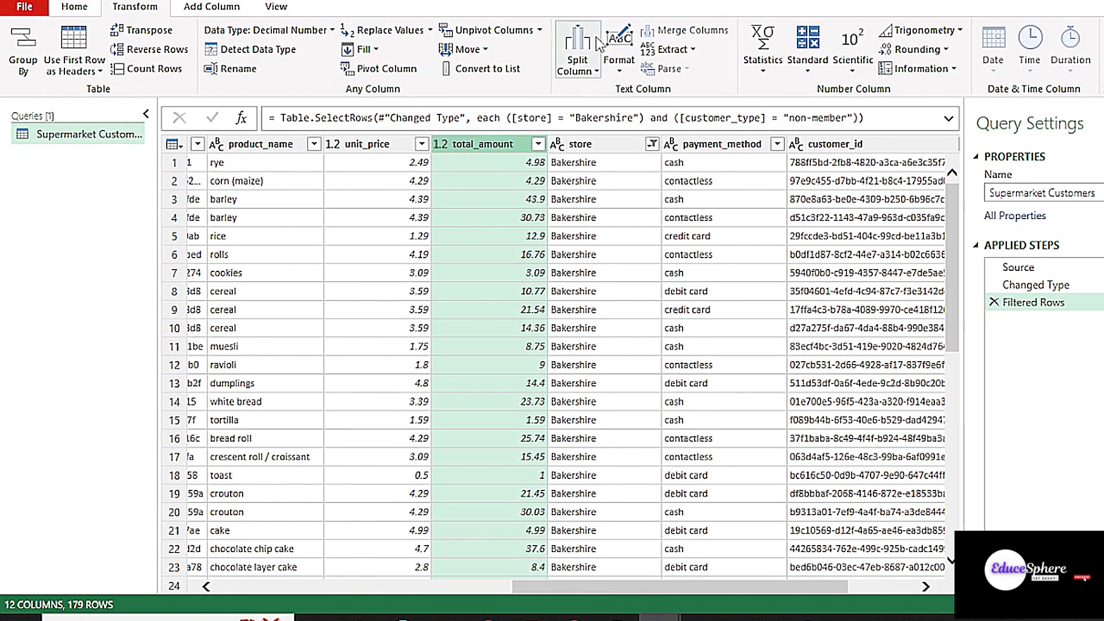
pyautogui.click(774, 72)
pyautogui.click(782, 91)
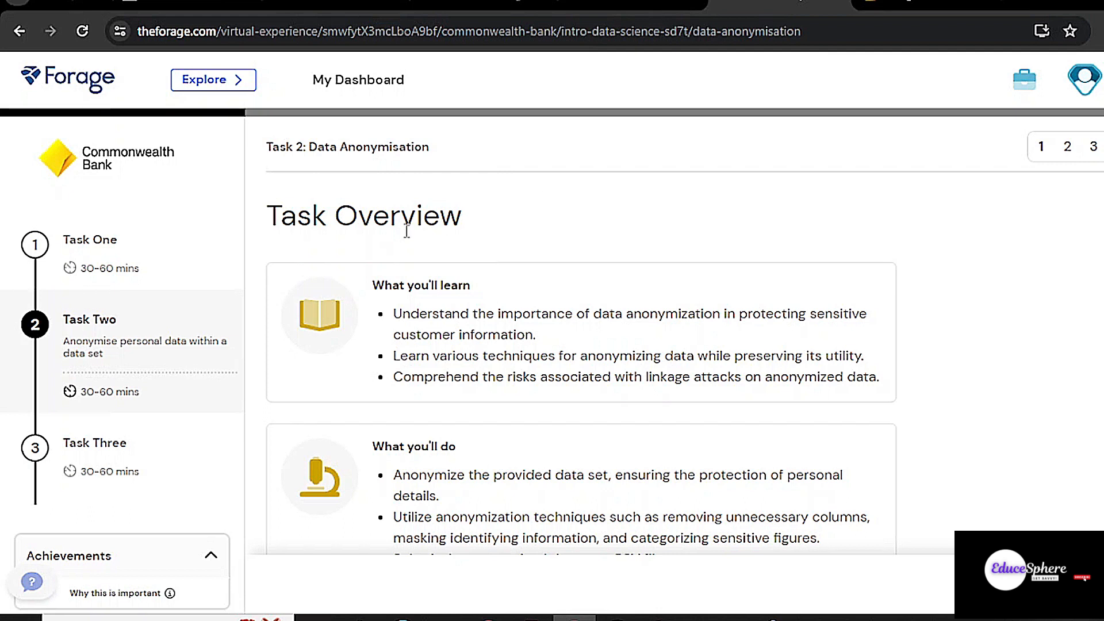
# - Switch to the browser and read the Task Two overview and background information on data anonymisation
pyautogui.scroll(-2, 714, 274)
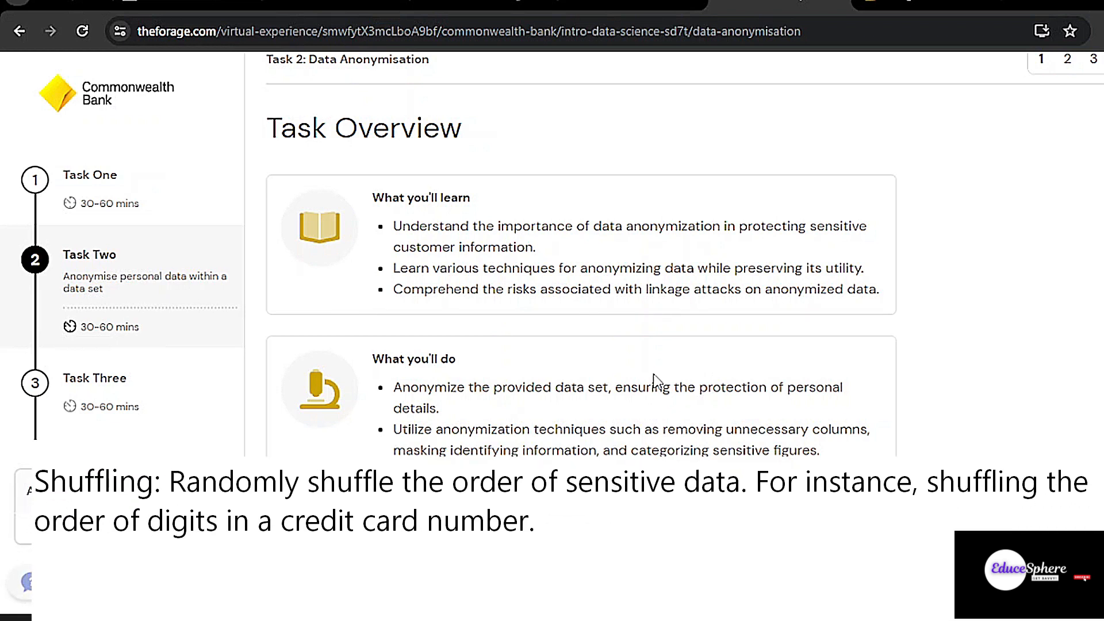
pyautogui.scroll(-5, 653, 380)
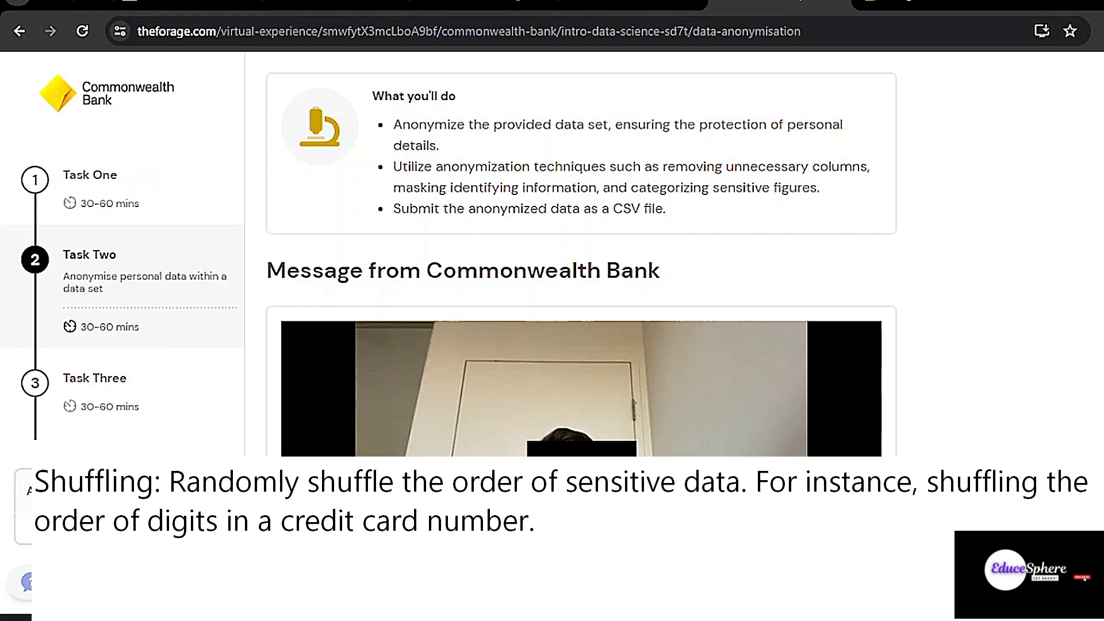
pyautogui.scroll(5, 581, 288)
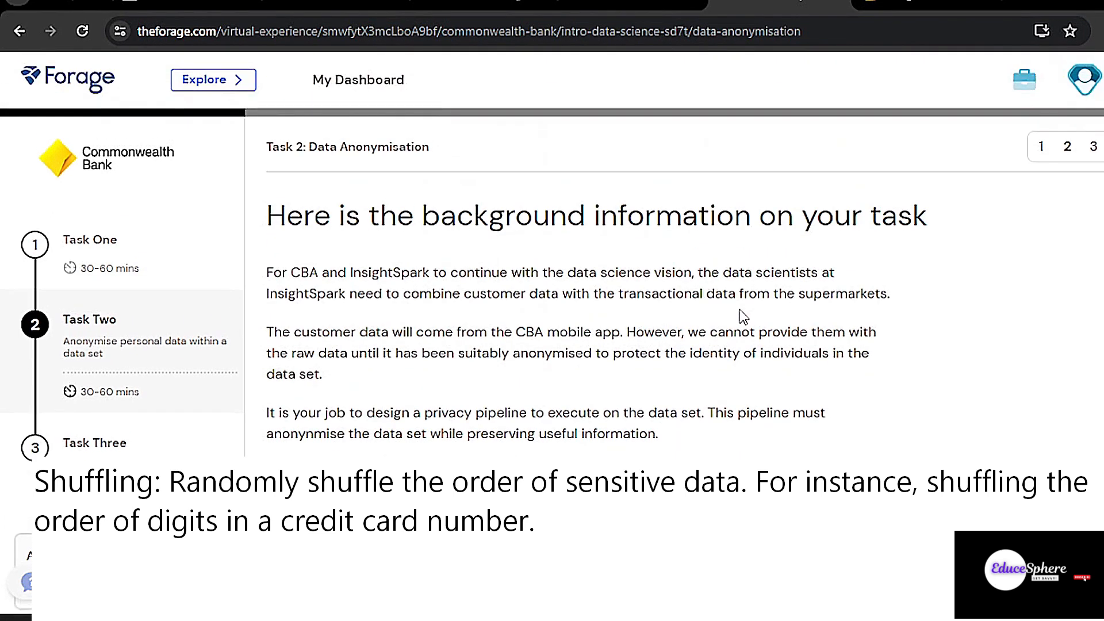
pyautogui.scroll(-3, 739, 310)
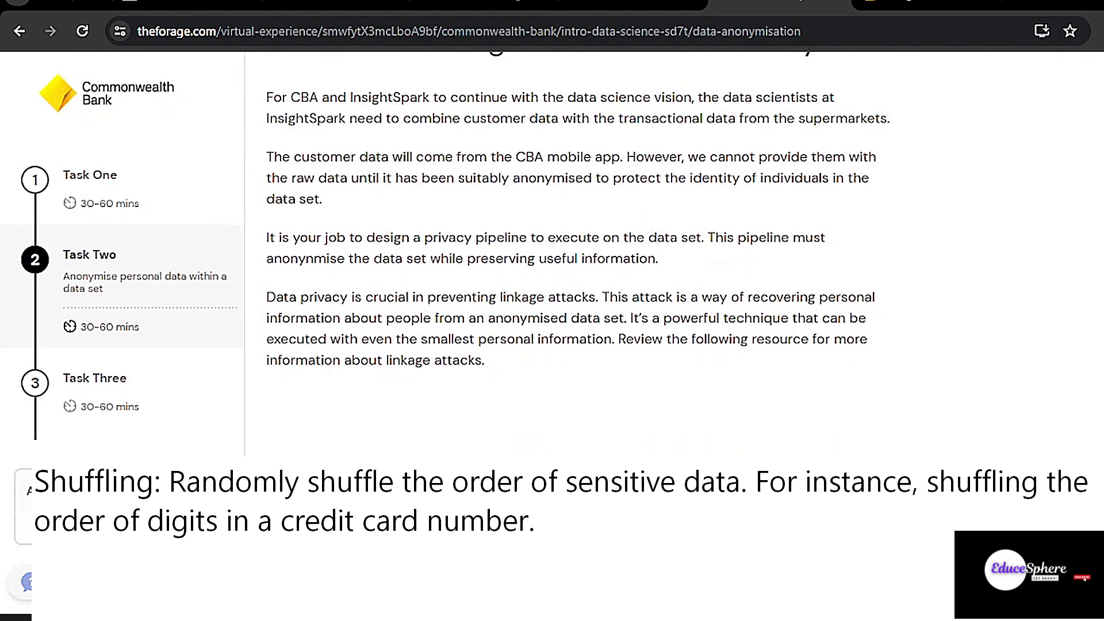
pyautogui.scroll(2, 930, 424)
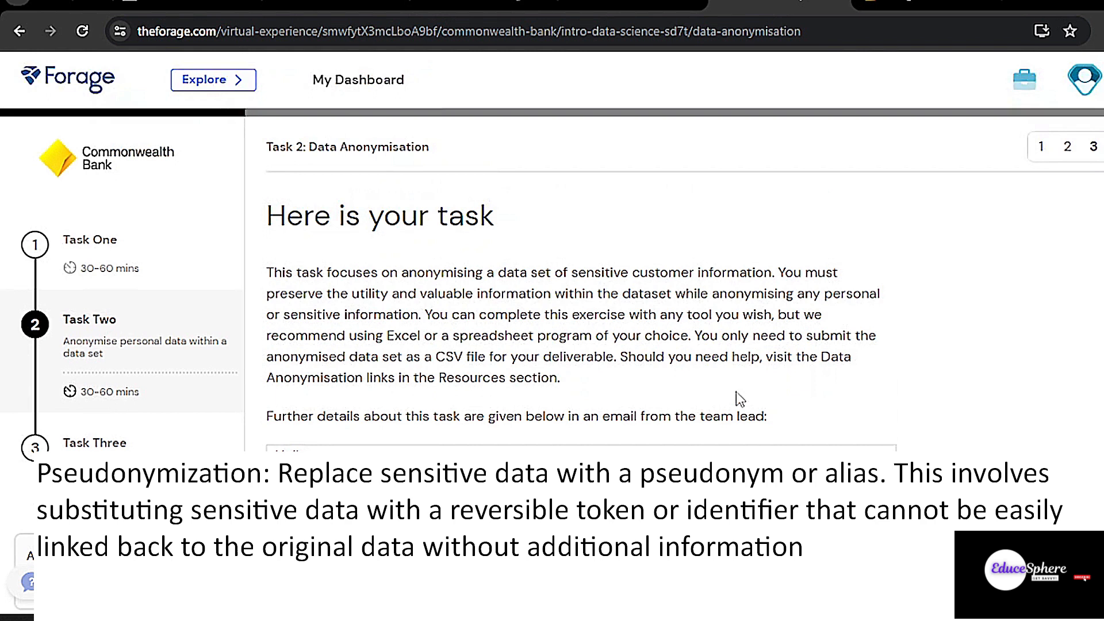
# - Read the Task Two instructions, the team lead's email on anonymising mobile_customers.csv, and the resources offered below it
pyautogui.scroll(-4, 737, 392)
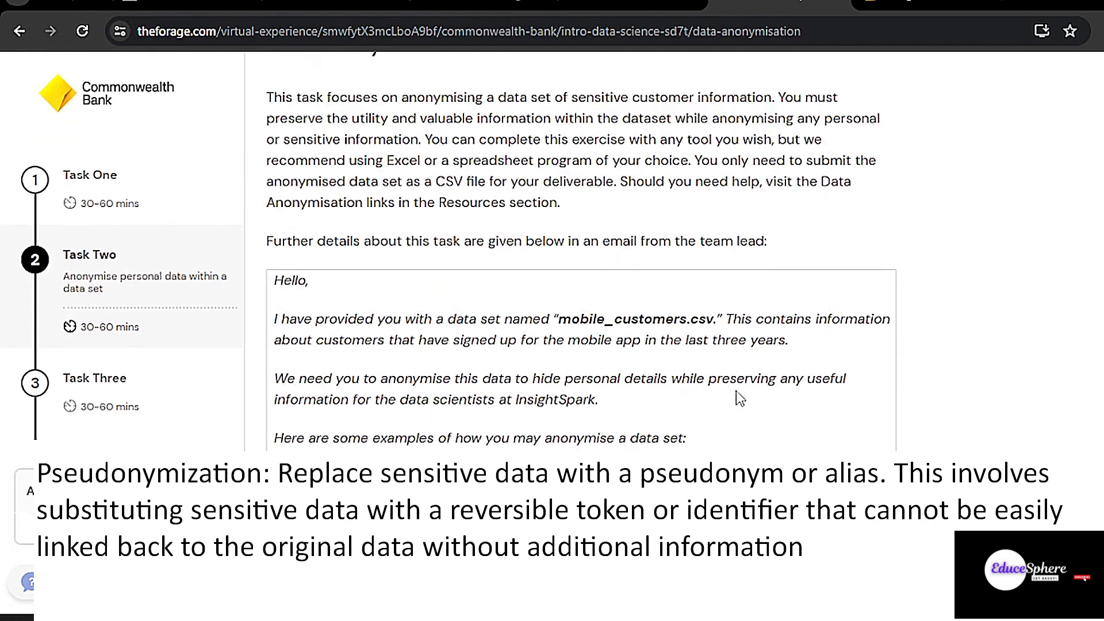
pyautogui.scroll(-2, 739, 397)
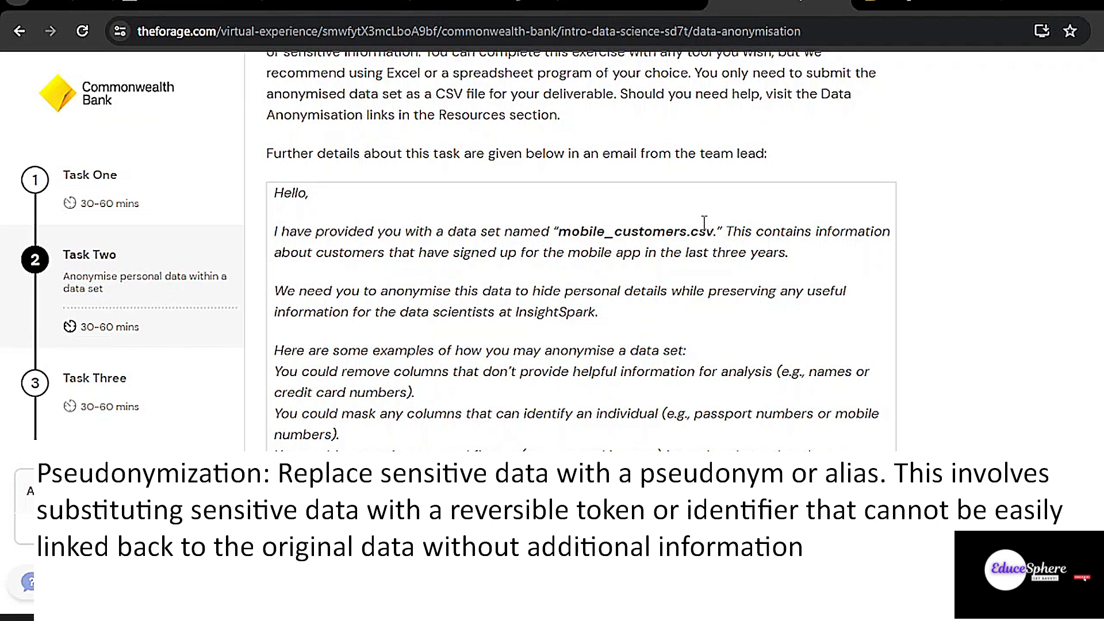
pyautogui.scroll(-5, 704, 246)
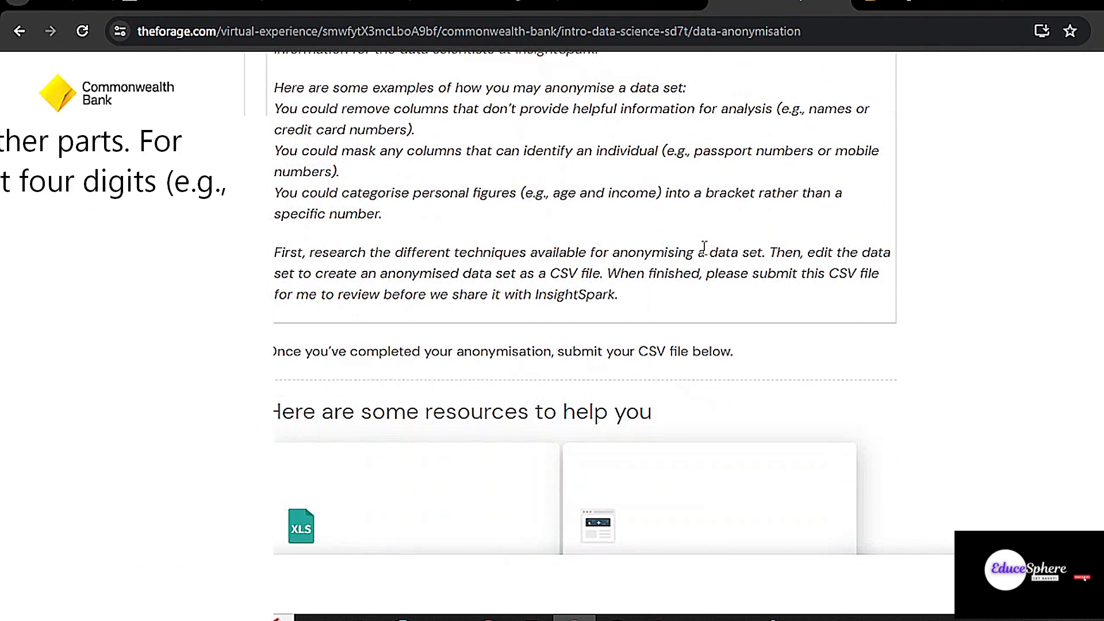
pyautogui.scroll(5, 704, 246)
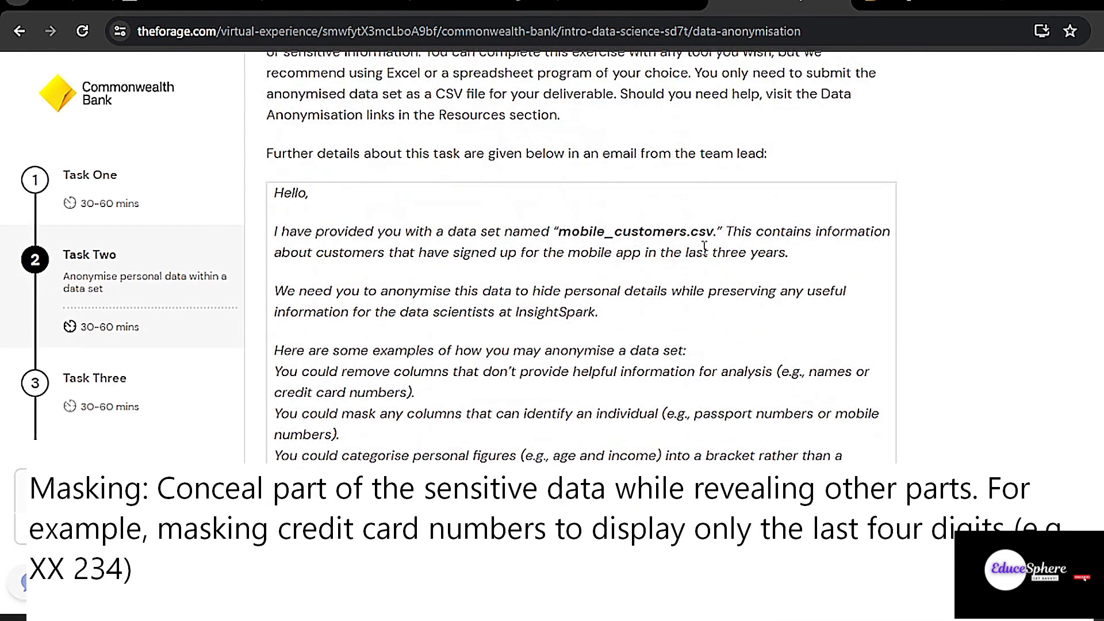
pyautogui.scroll(2, 704, 246)
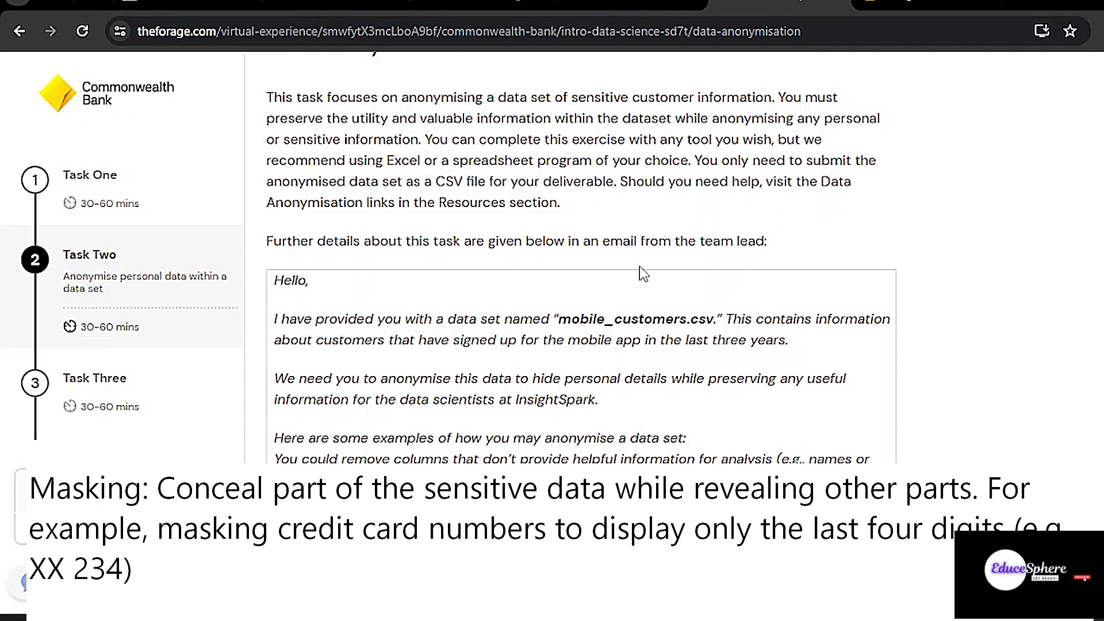
pyautogui.scroll(-2, 641, 269)
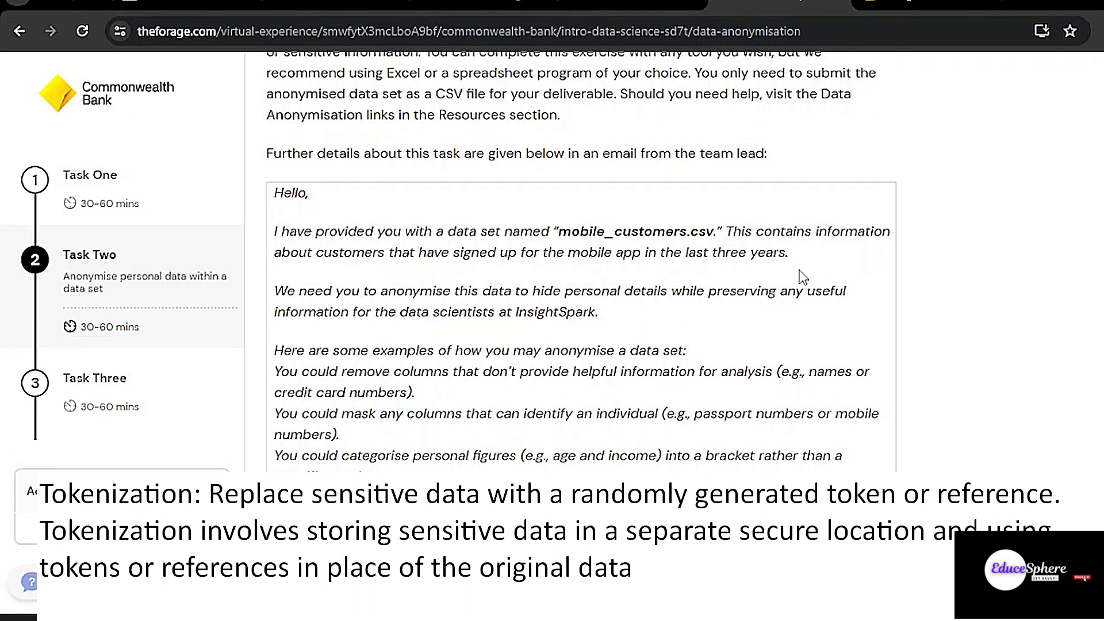
pyautogui.scroll(-2, 800, 275)
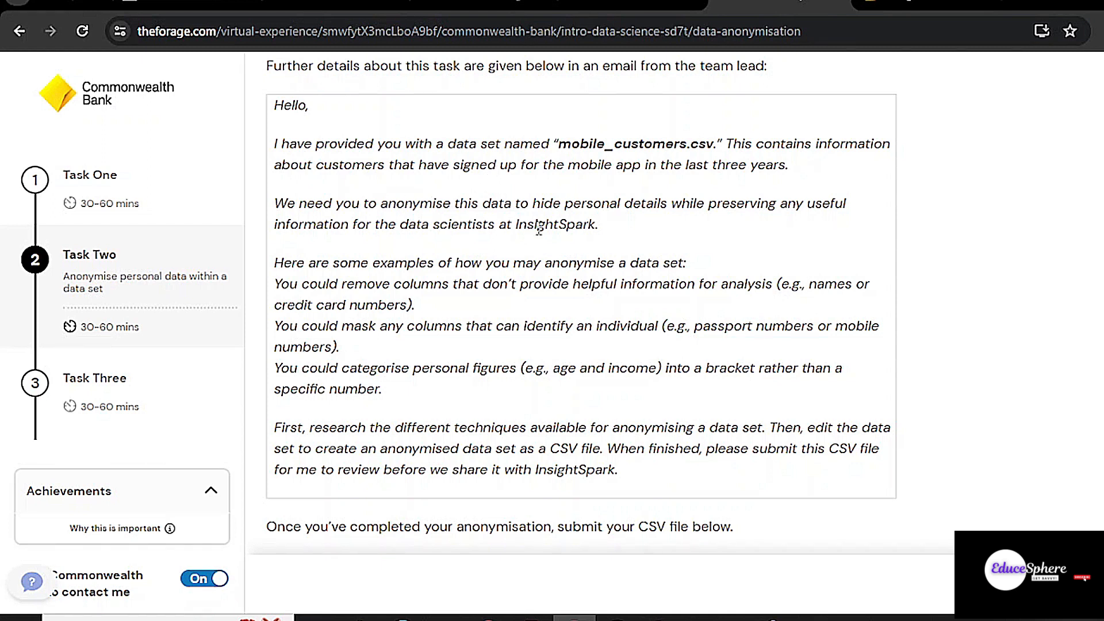
pyautogui.scroll(-7, 662, 299)
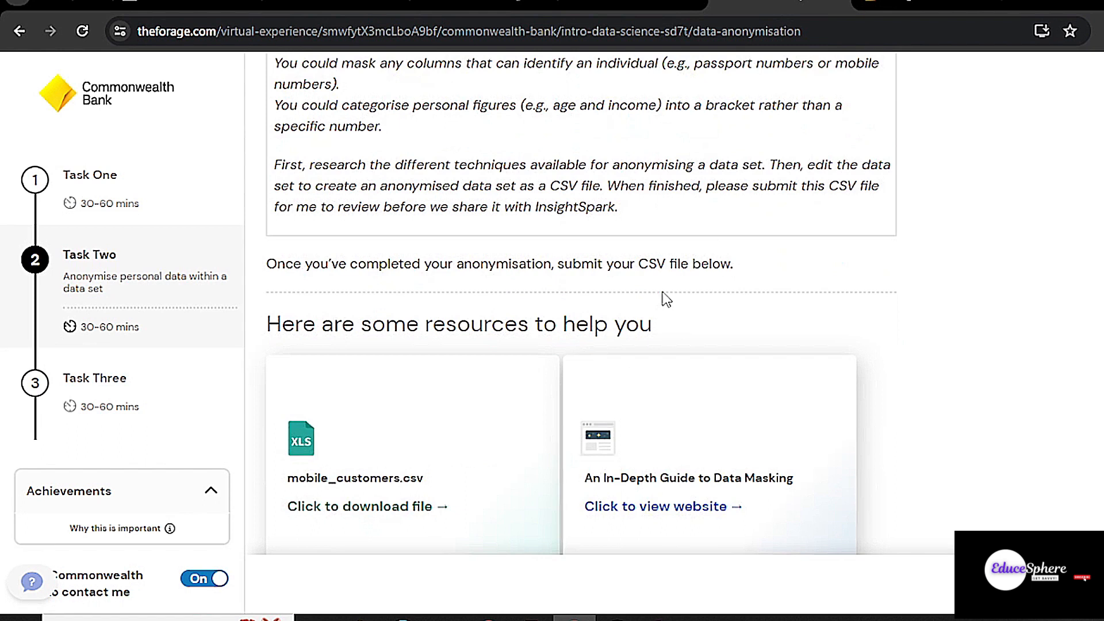
pyautogui.scroll(-3, 664, 297)
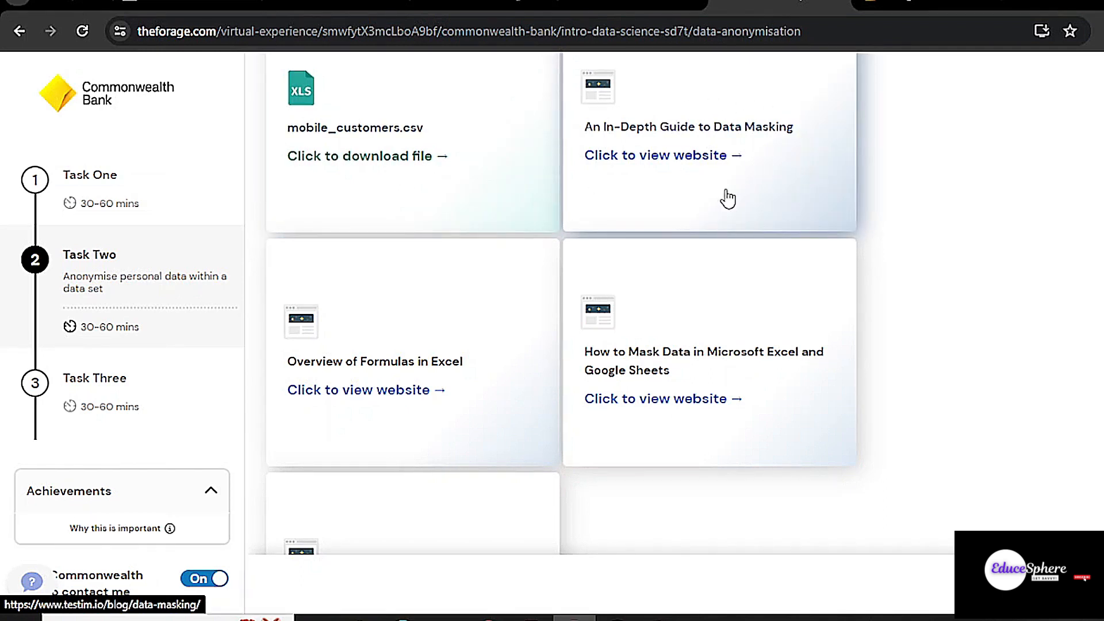
pyautogui.scroll(-2, 547, 369)
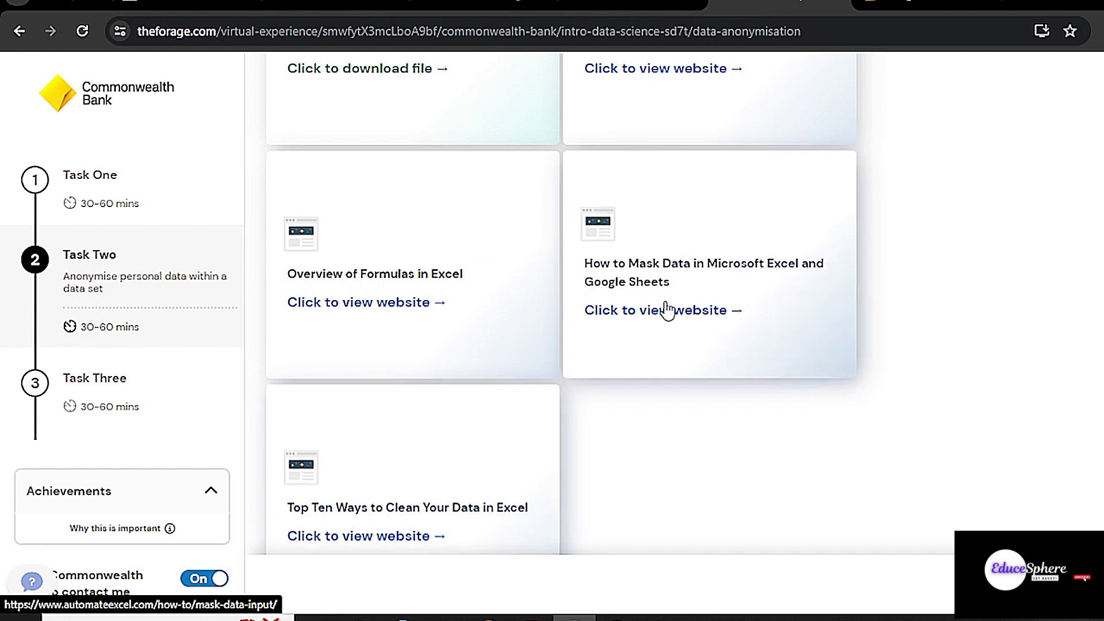
pyautogui.scroll(6, 667, 308)
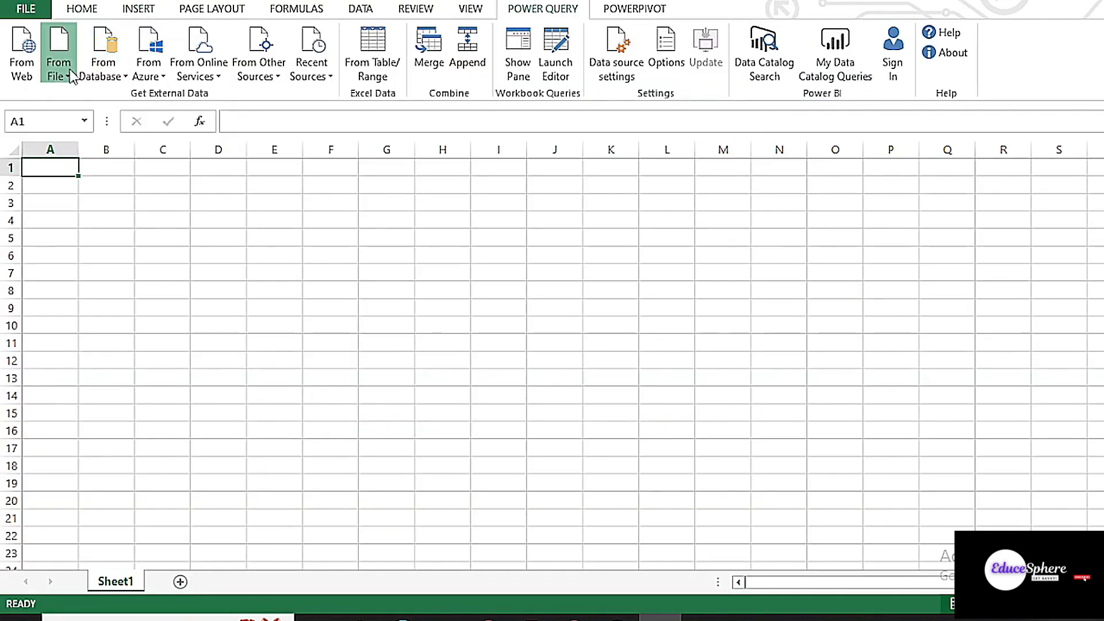
# - Import the mobile_customers workbook from Downloads into Excel and open its mobile_customers sheet for editing in the query editor
pyautogui.click(59, 63)
pyautogui.click(99, 107)
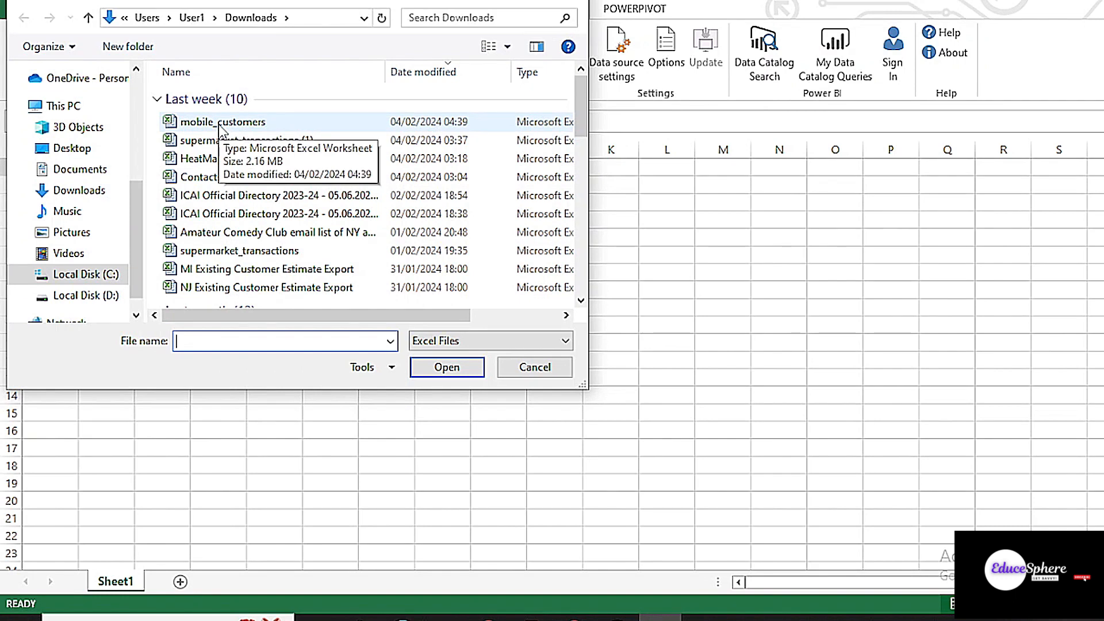
pyautogui.click(219, 124)
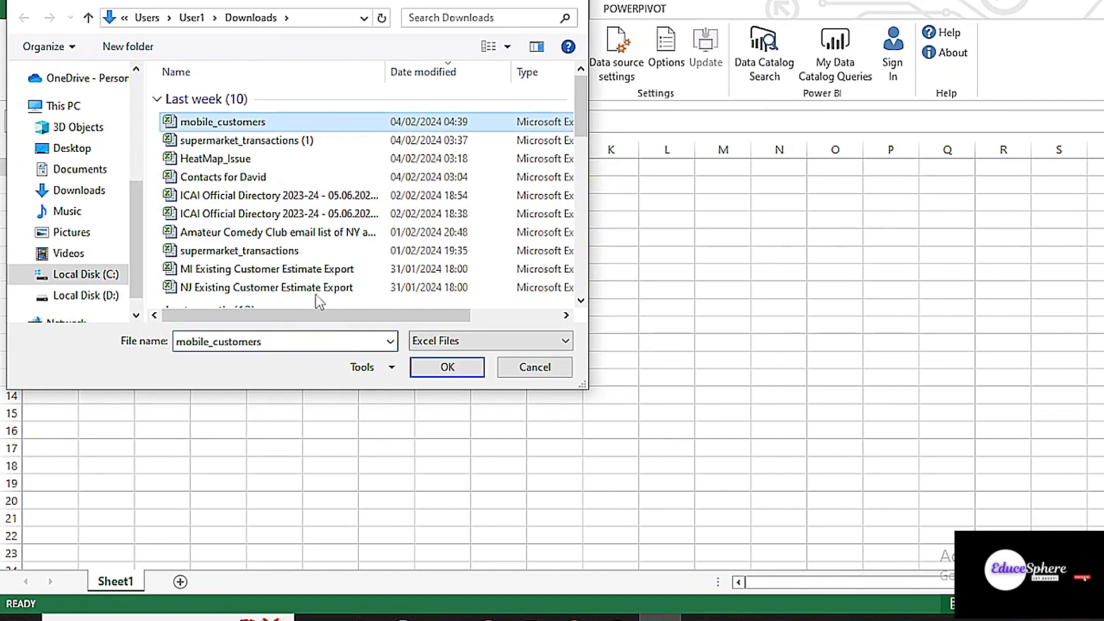
pyautogui.click(446, 369)
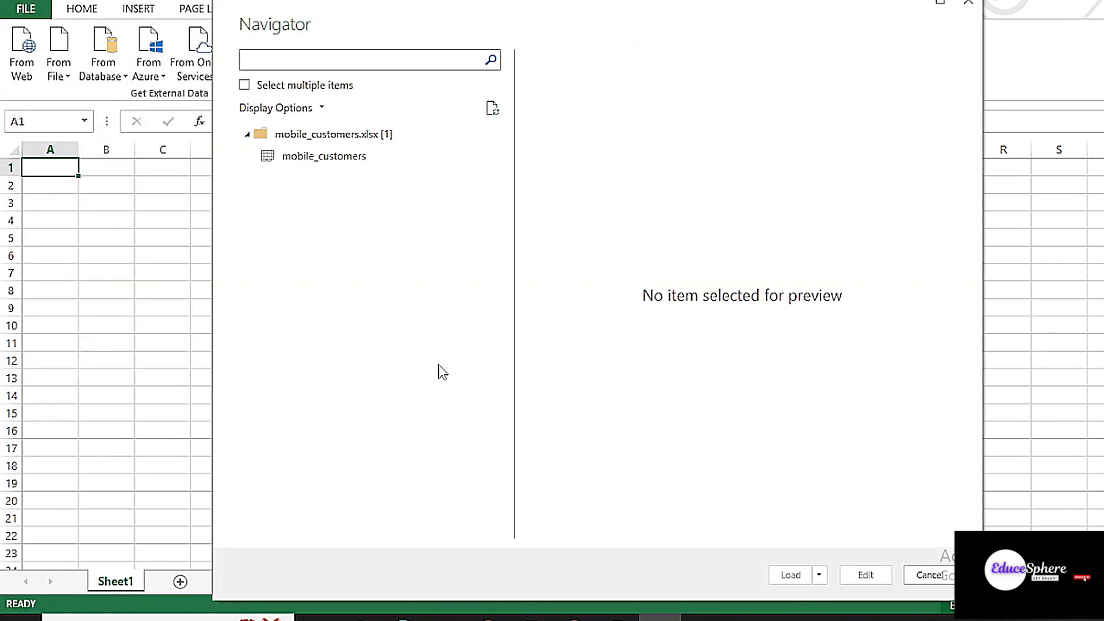
pyautogui.click(244, 84)
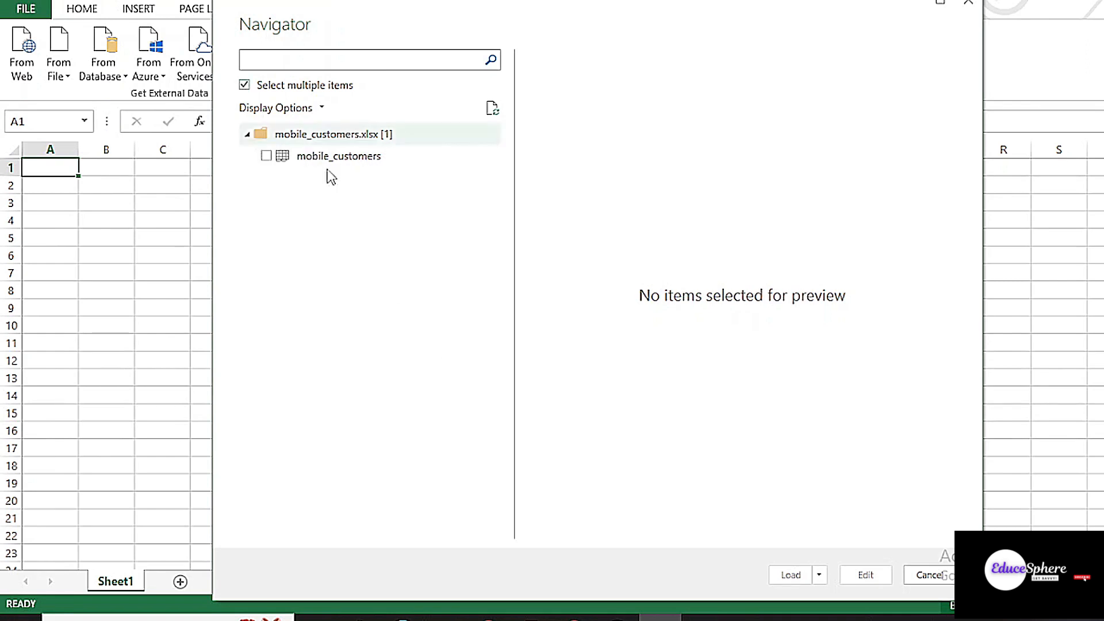
pyautogui.click(267, 156)
pyautogui.click(850, 579)
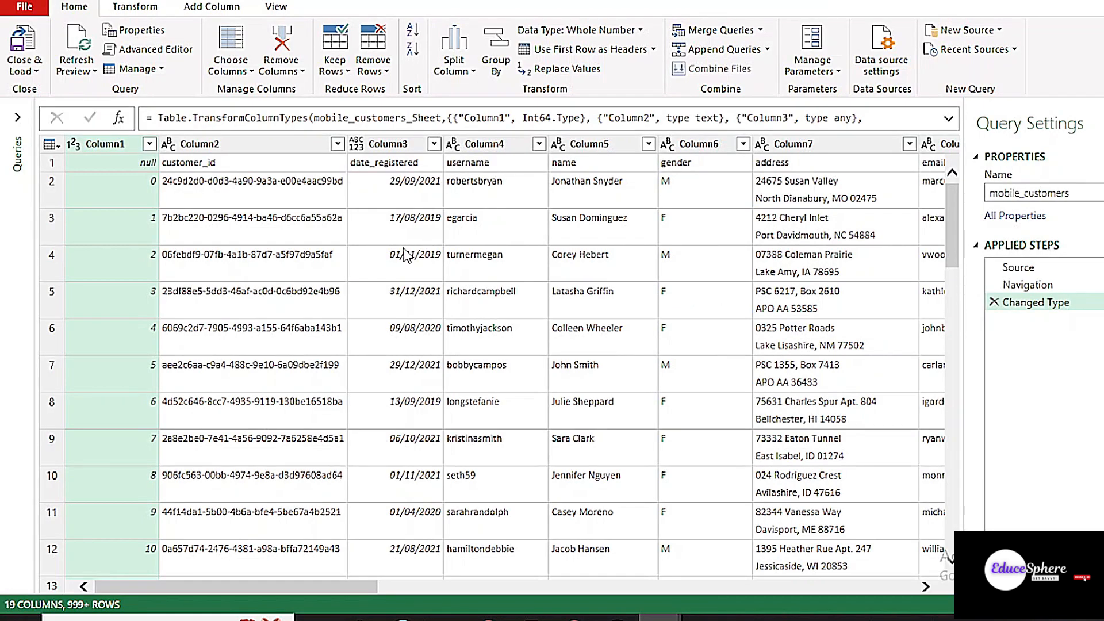
# - Delete the Changed Type step and promote the first row of mobile_customers to column headers
pyautogui.moveTo(315, 586); pyautogui.dragTo(442, 618)
pyautogui.click(17, 117)
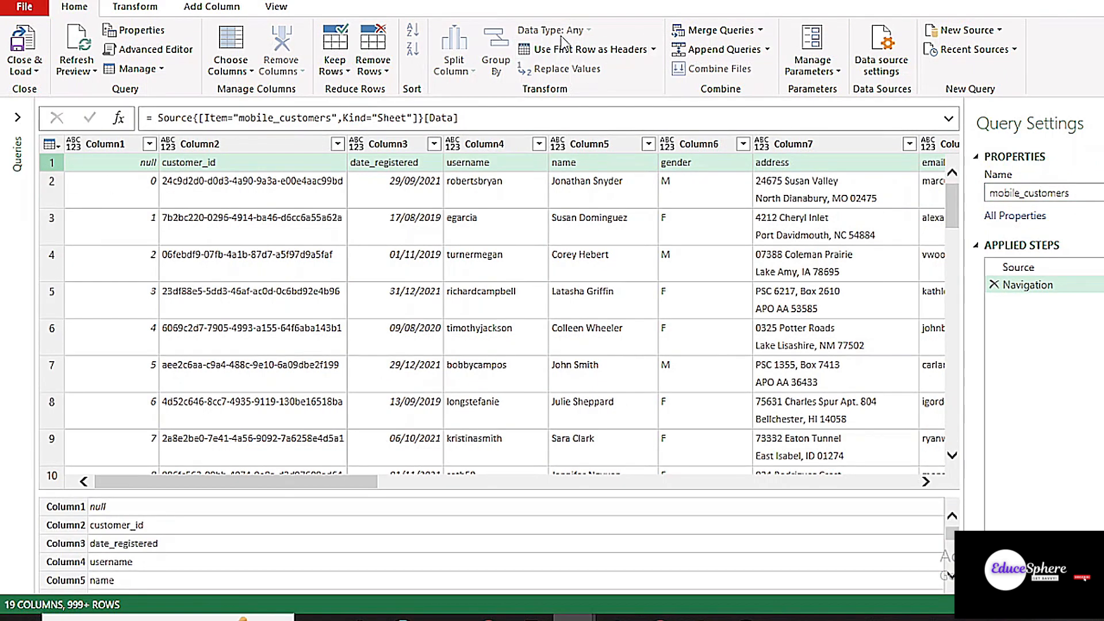
pyautogui.click(566, 49)
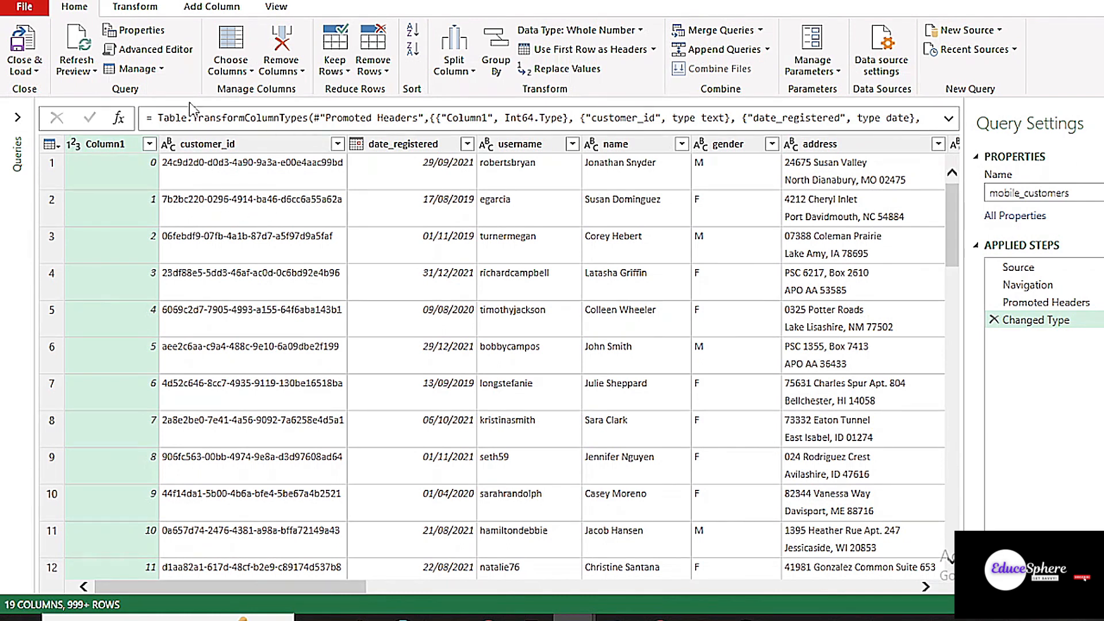
# - Remove the customer_id column from the mobile_customers query
pyautogui.click(336, 155)
pyautogui.click(280, 70)
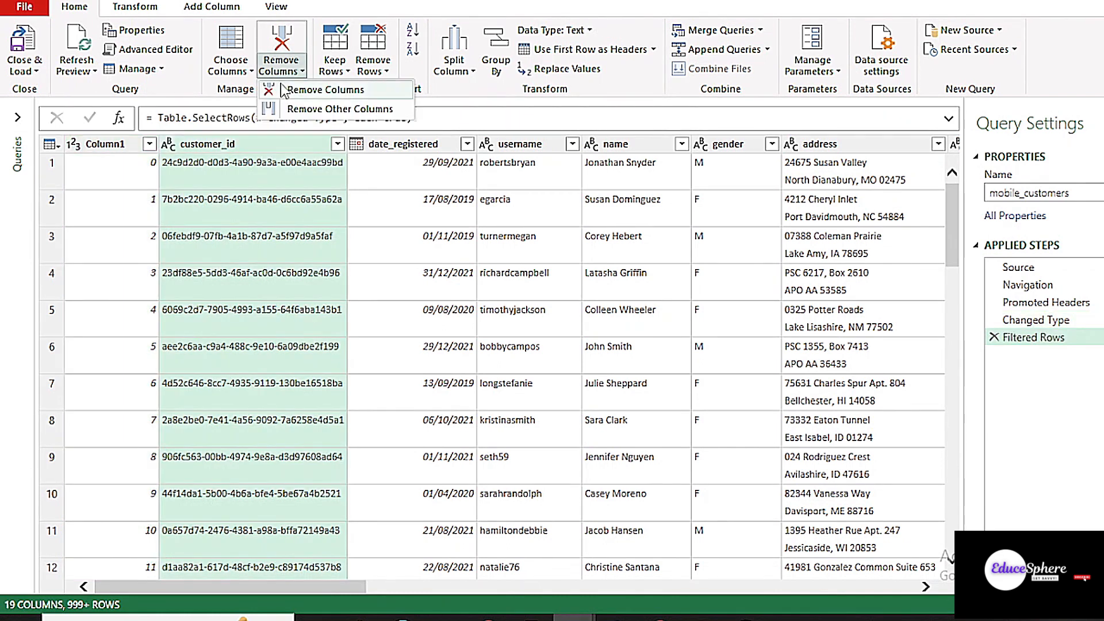
pyautogui.click(282, 87)
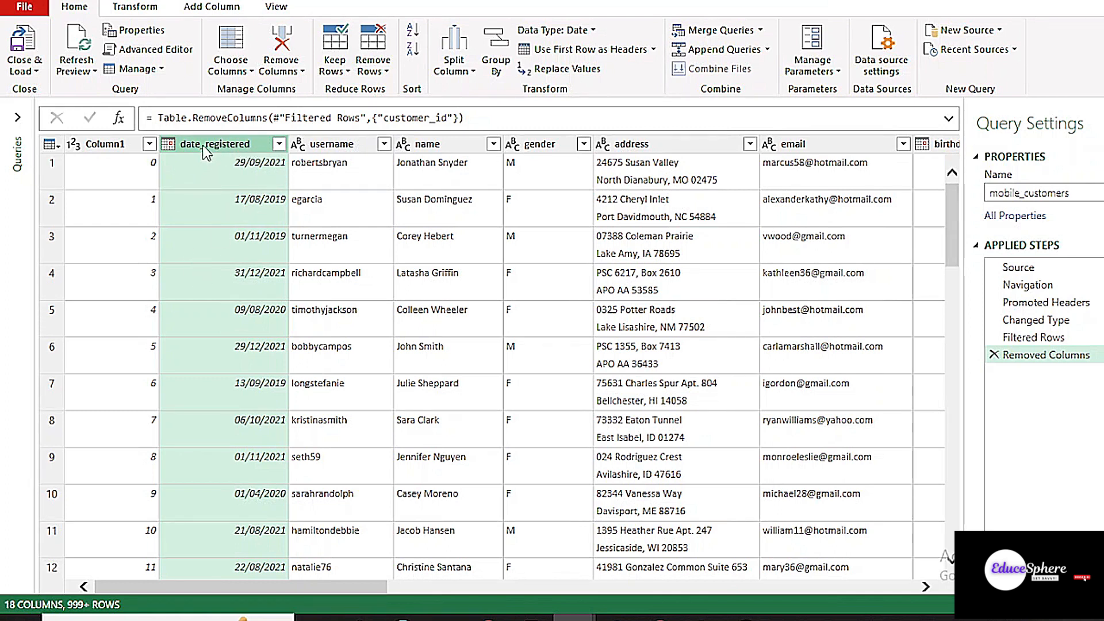
# - Start a new custom column for the mobile_customers query and name it Date Registered
pyautogui.click(211, 7)
pyautogui.click(96, 59)
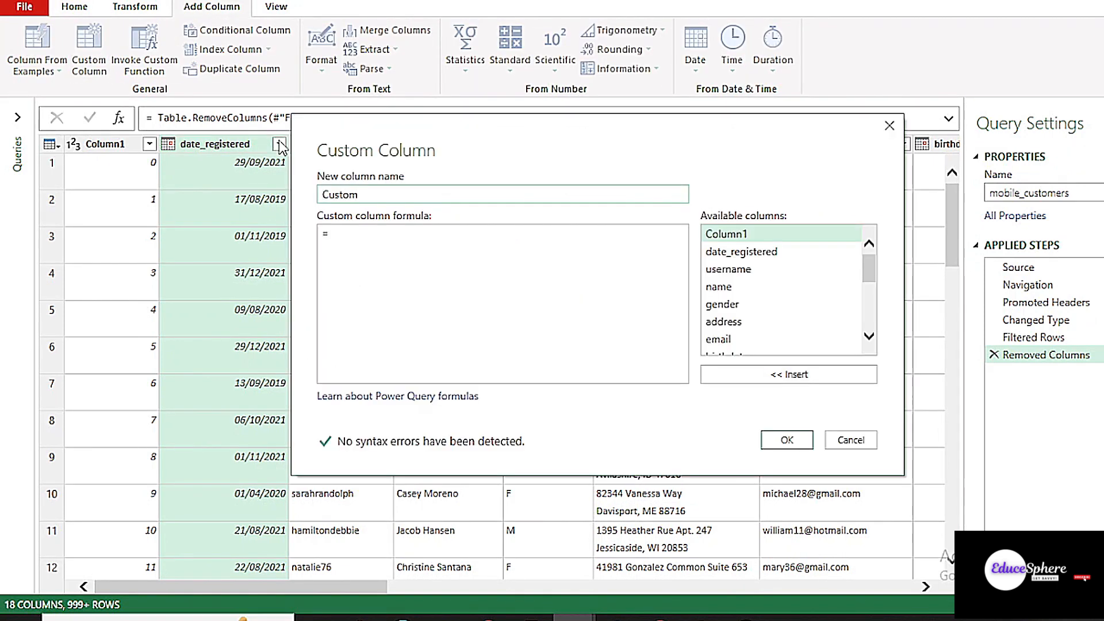
pyautogui.click(384, 197)
pyautogui.press('BackSpace')
pyautogui.press('BackSpace')
pyautogui.press('BackSpace')
pyautogui.press('BackSpace')
pyautogui.press('BackSpace')
pyautogui.press('BackSpace')
pyautogui.write('Date Re')
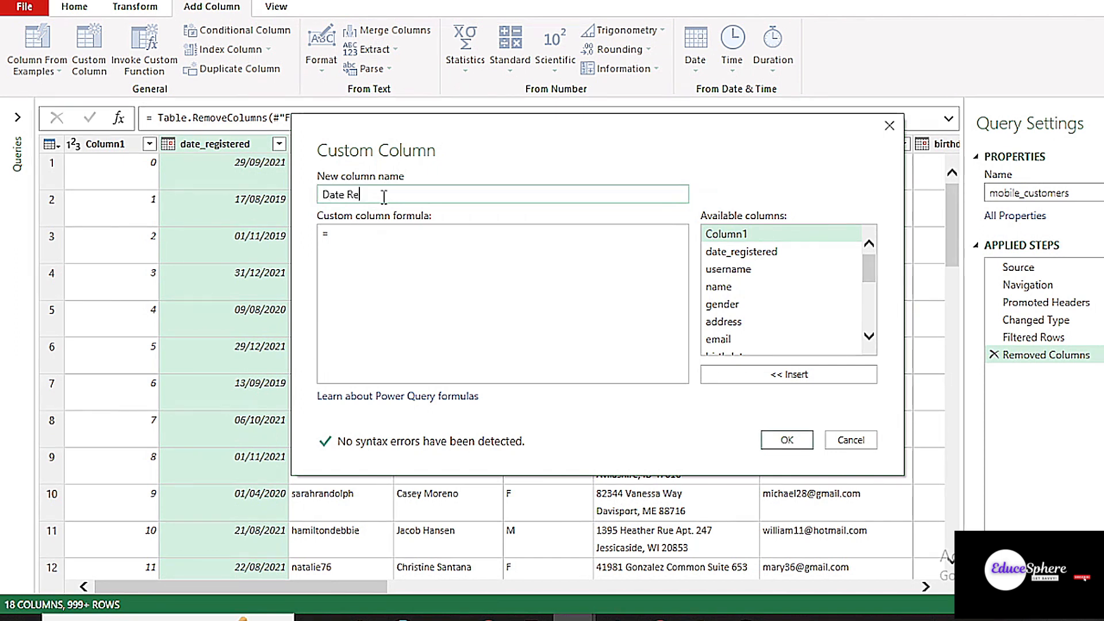
pyautogui.write('gistered')
# - Begin the Date Registered column formula with Date.From( and, on a new line, DateTime.From([date_registered])
pyautogui.click(363, 234)
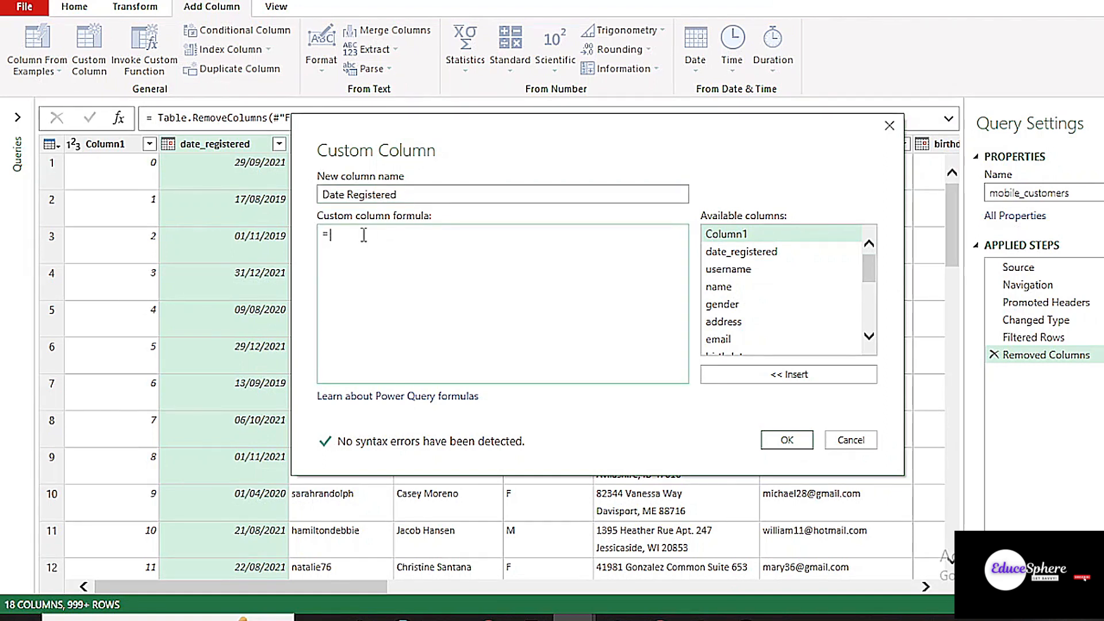
pyautogui.write('Date')
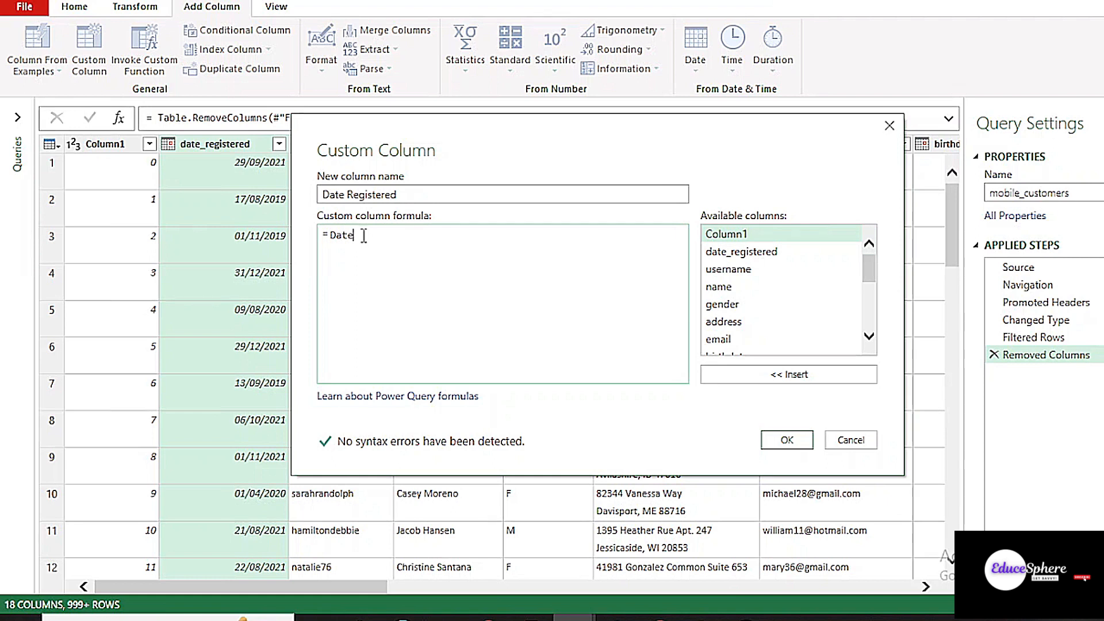
pyautogui.write('.From')
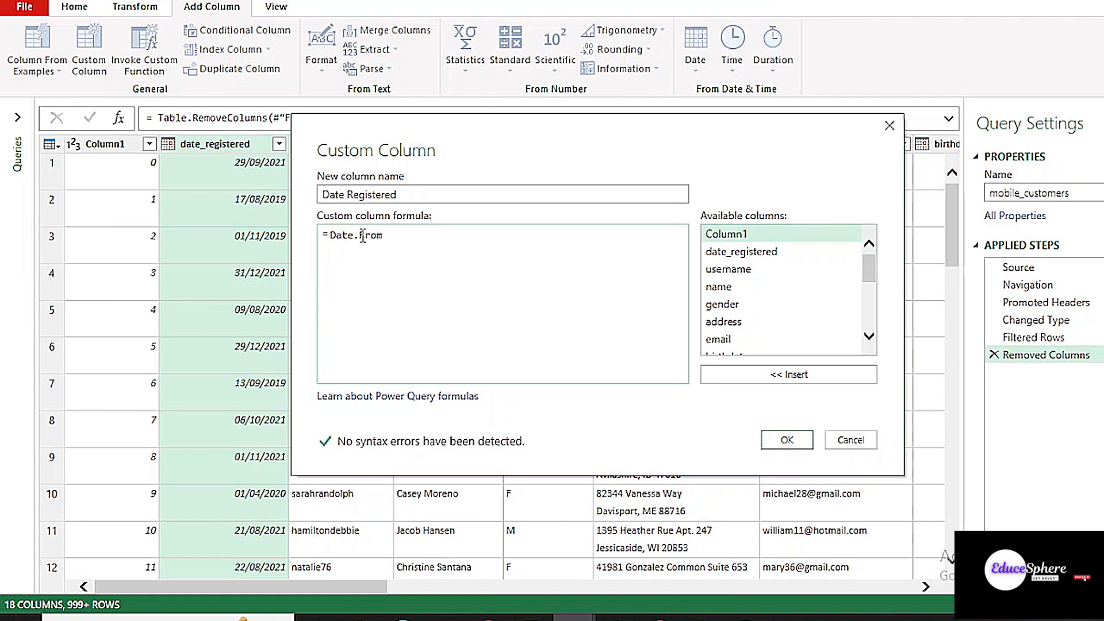
pyautogui.write('(')
pyautogui.press('Return')
pyautogui.write('DateTime')
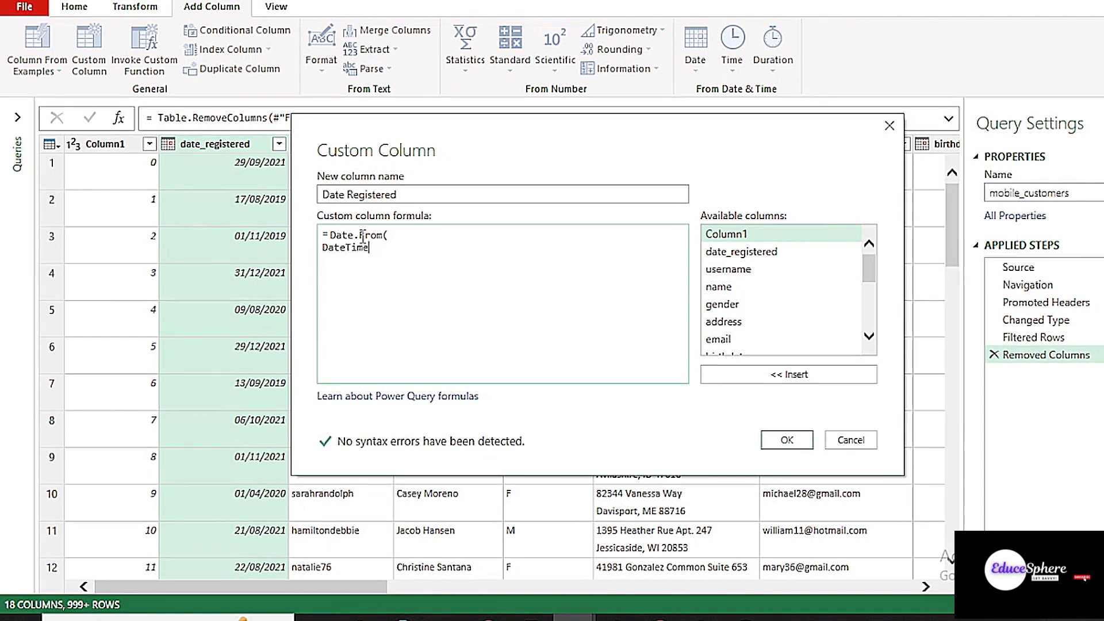
pyautogui.write('.From(')
pyautogui.click(764, 251)
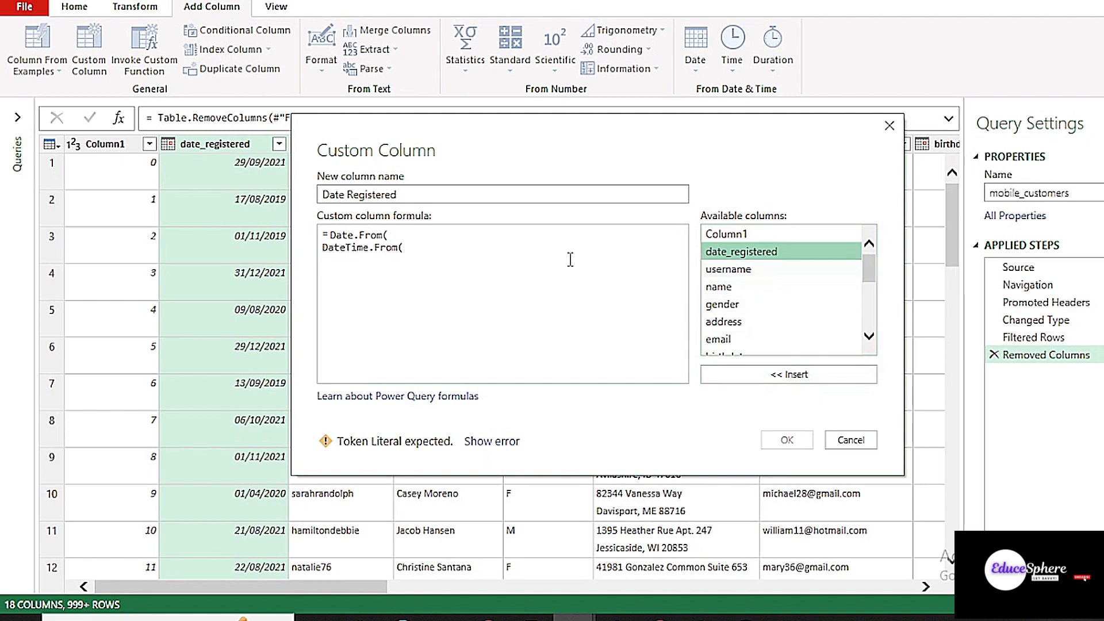
pyautogui.click(787, 377)
pyautogui.write(')')
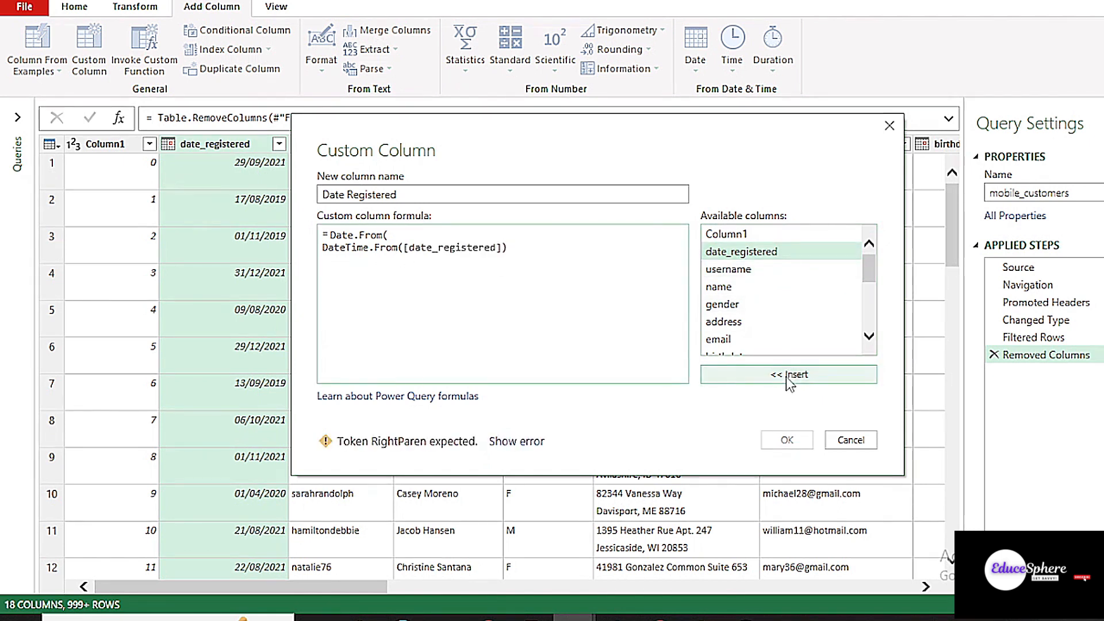
# - Extend the formula with + #duration( and the line Number.RoundDown(Number.RandomBetween(-5,5)),//Noise in years
pyautogui.write('+')
pyautogui.write('#durat')
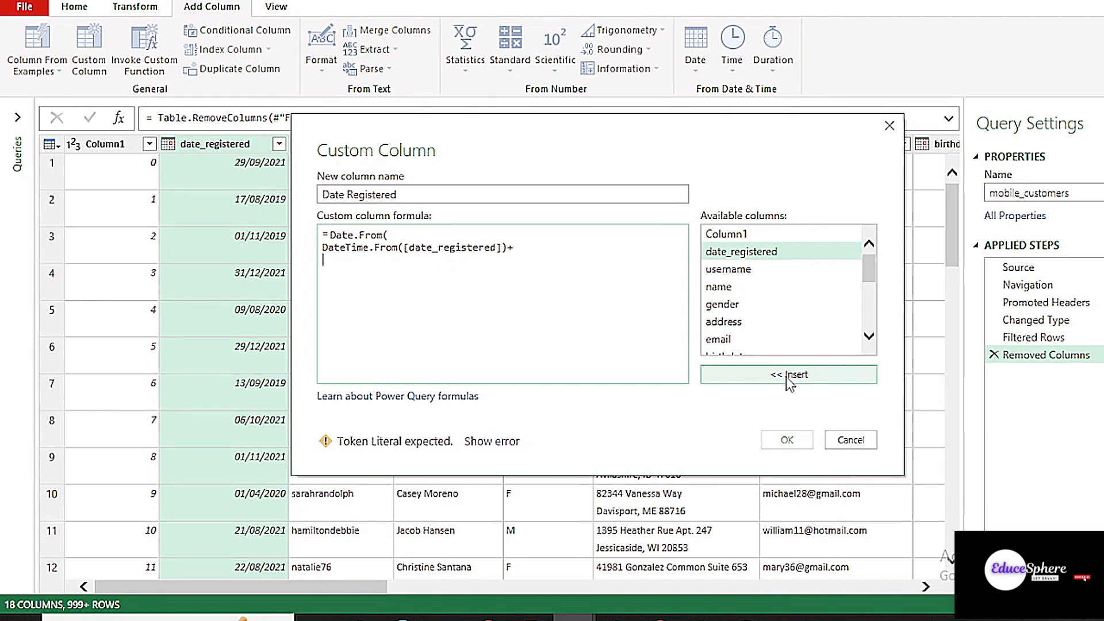
pyautogui.write('ion(')
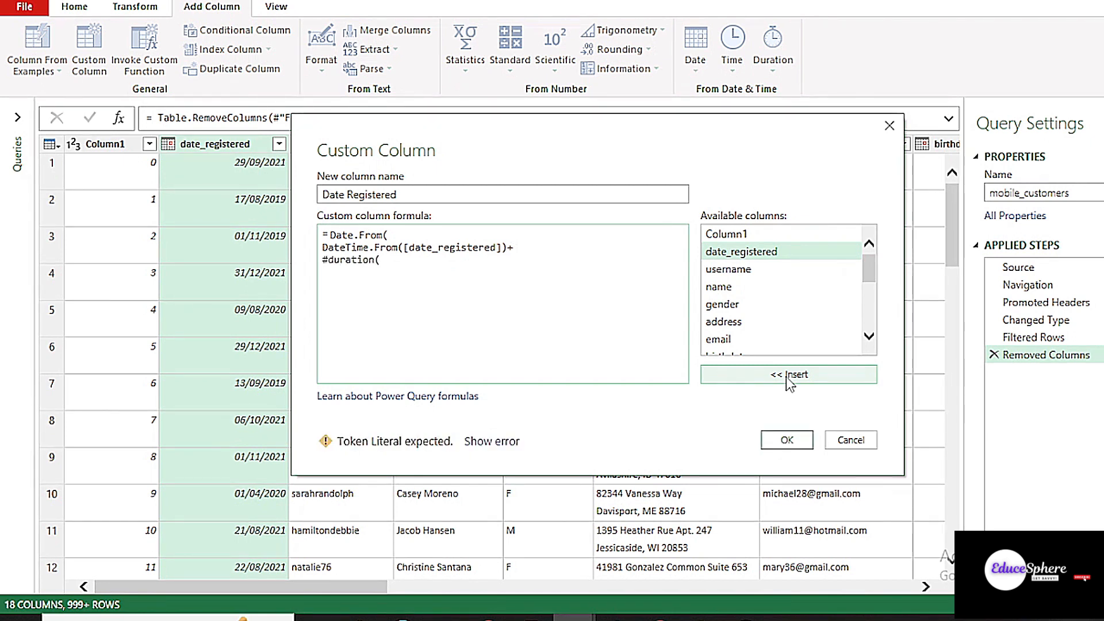
pyautogui.press('Return')
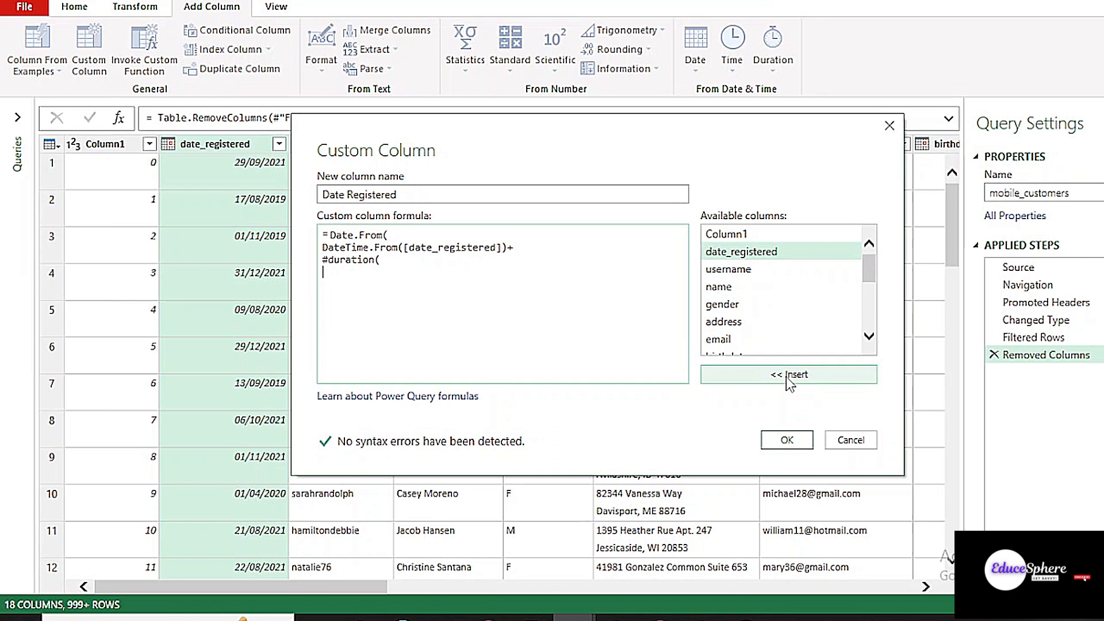
pyautogui.write('Number.')
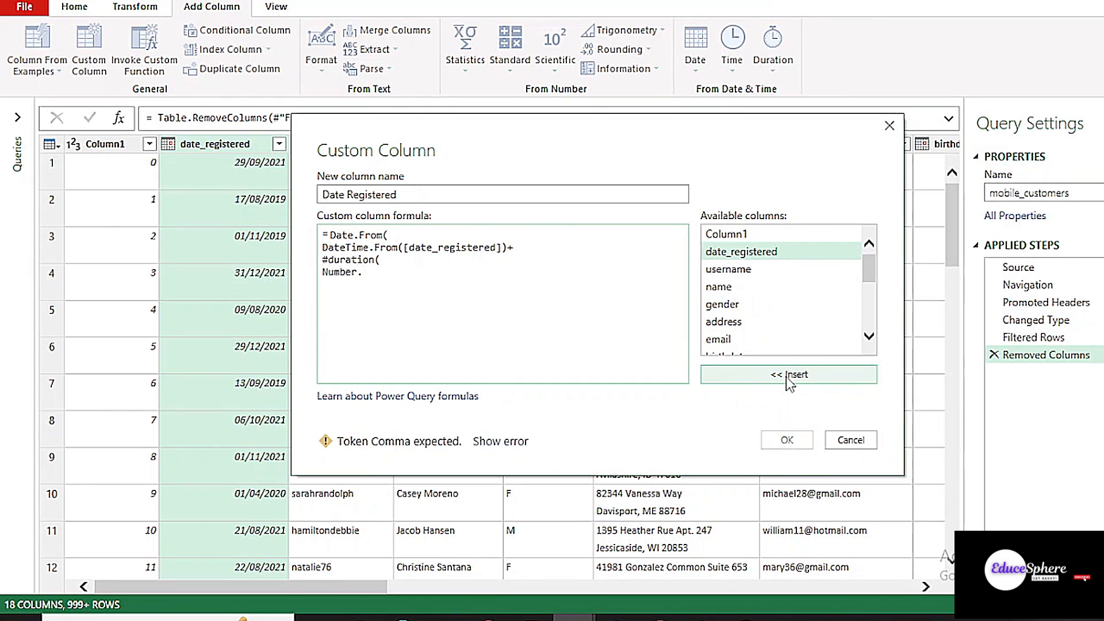
pyautogui.write('Round')
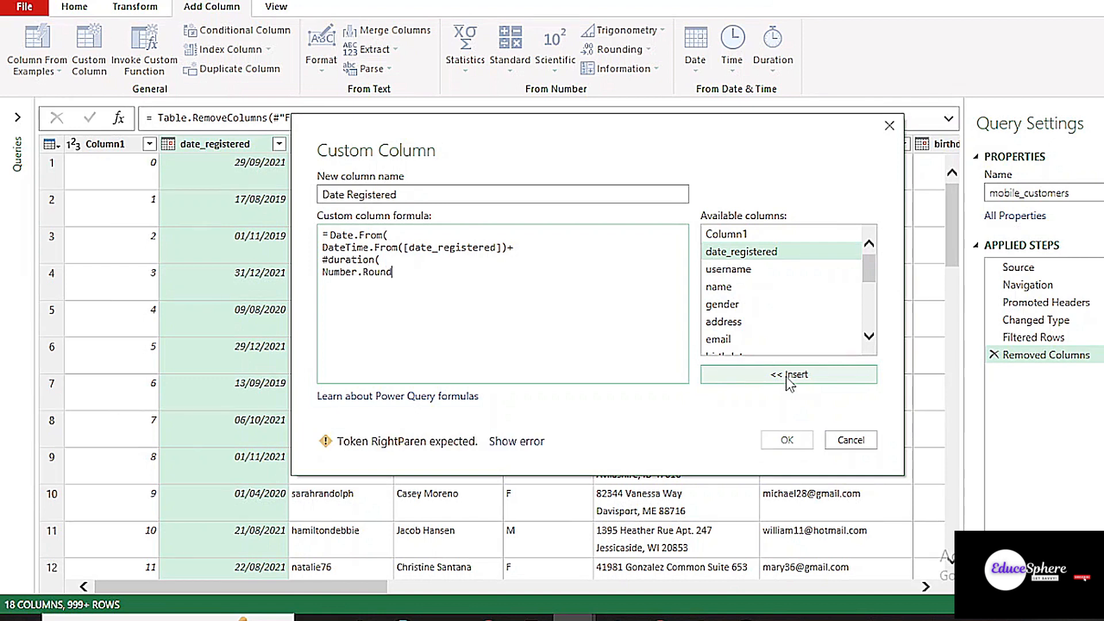
pyautogui.write('Down(')
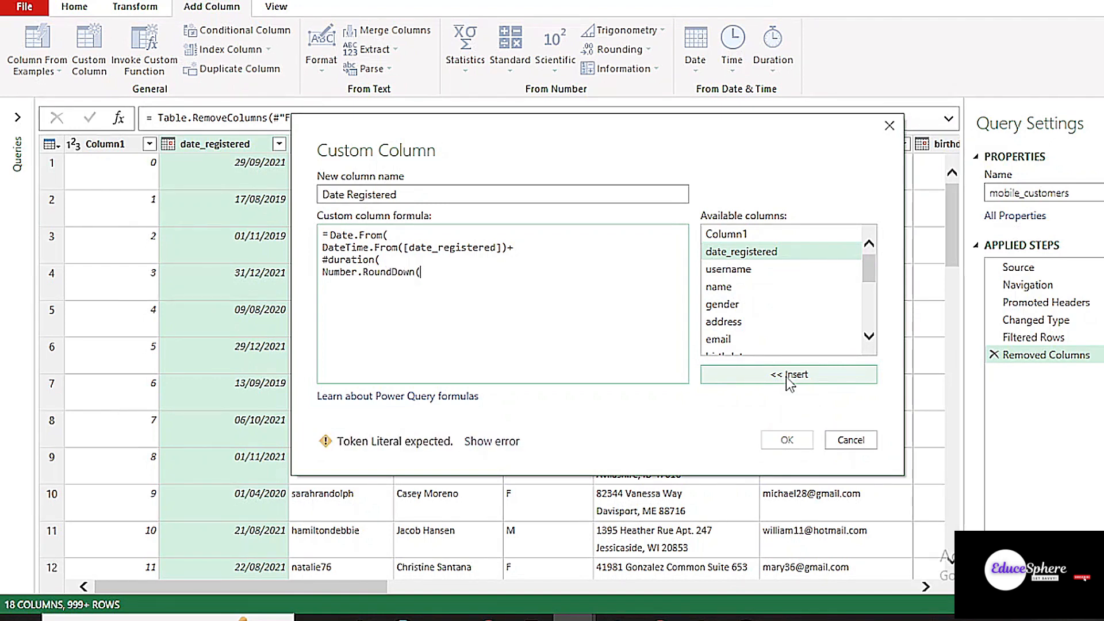
pyautogui.write('Number.Random')
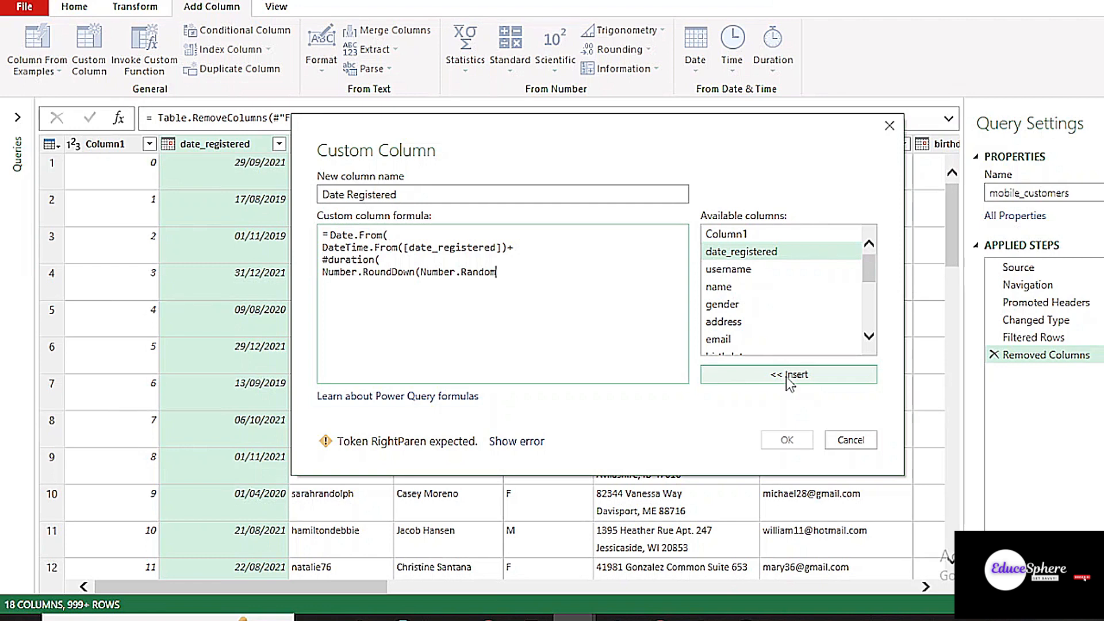
pyautogui.write('Between(-5,')
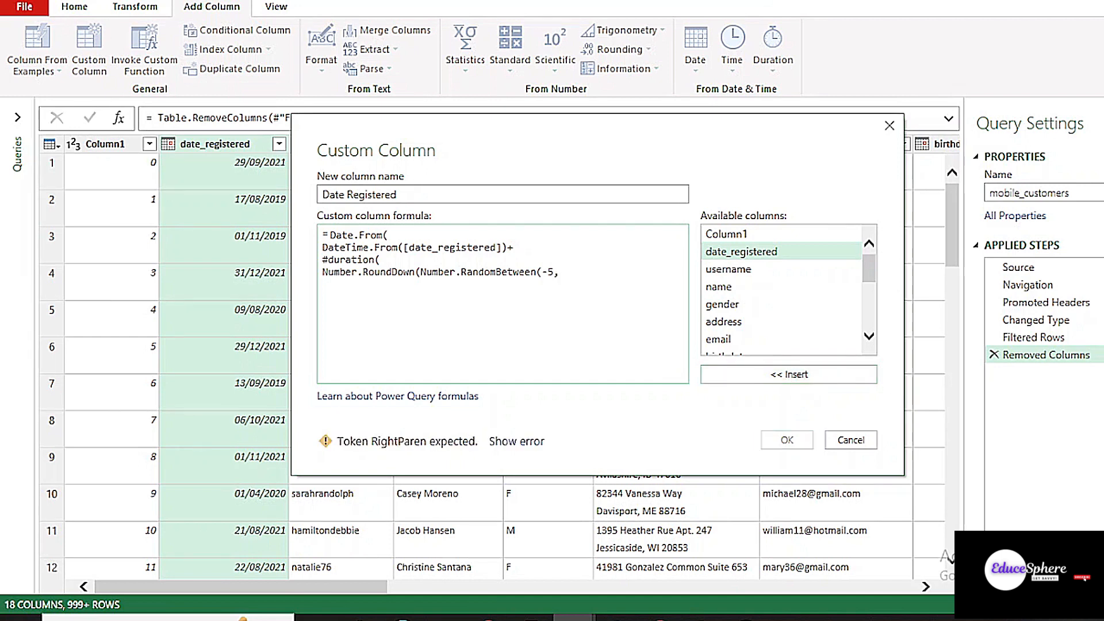
pyautogui.write('5)),')
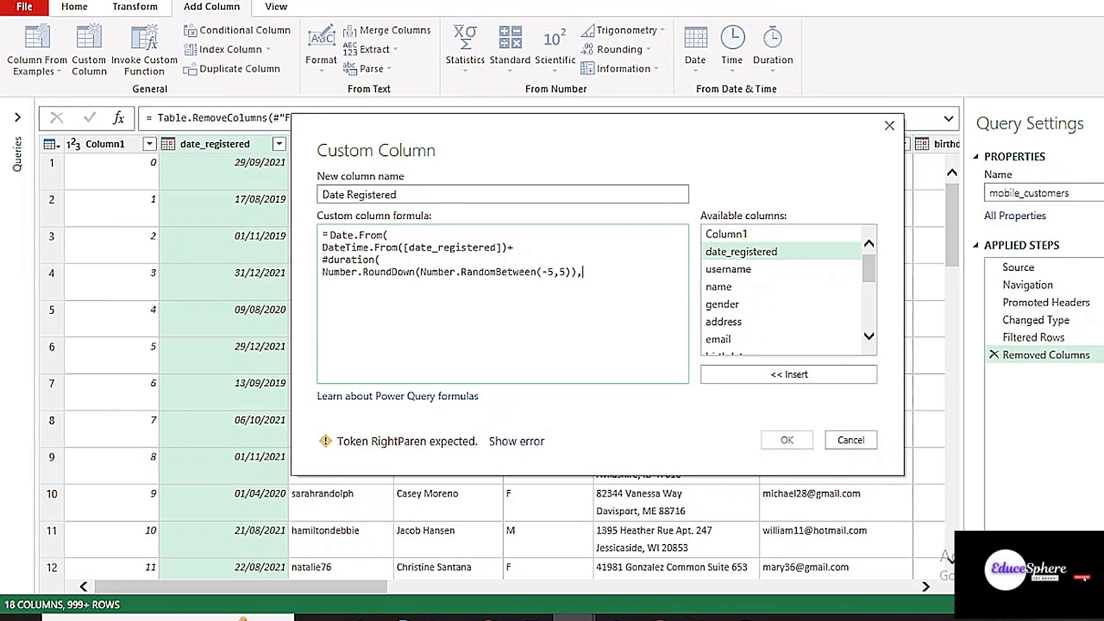
pyautogui.write('//Noise in years')
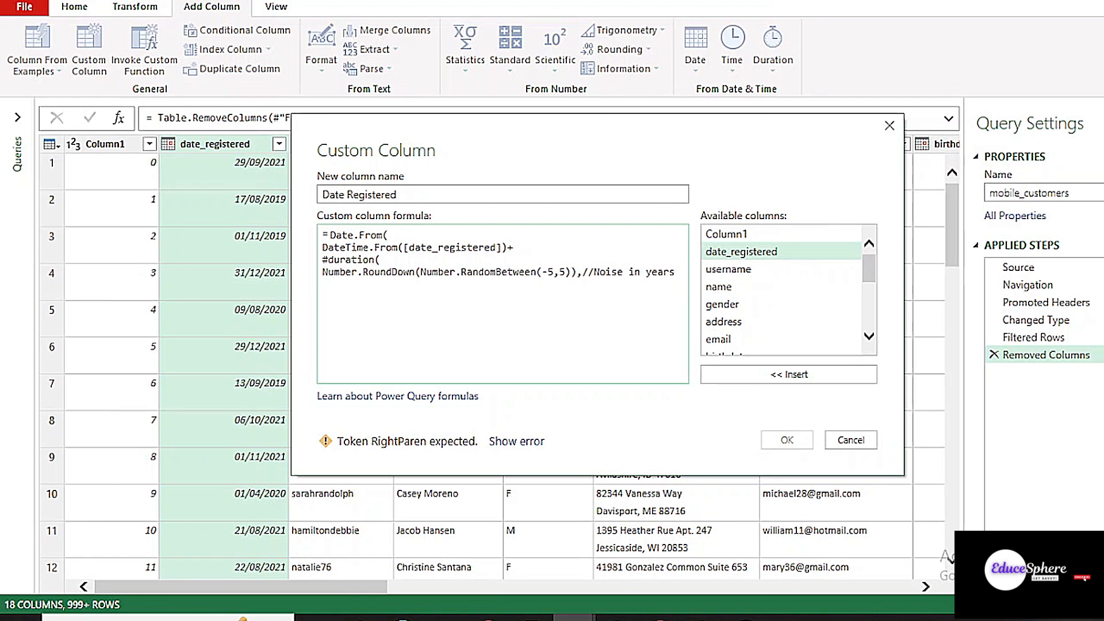
# - Duplicate the noise line below itself, setting its random range to -3650,3650 and its comment to "Noise in days"
pyautogui.moveTo(676, 272); pyautogui.dragTo(312, 283)
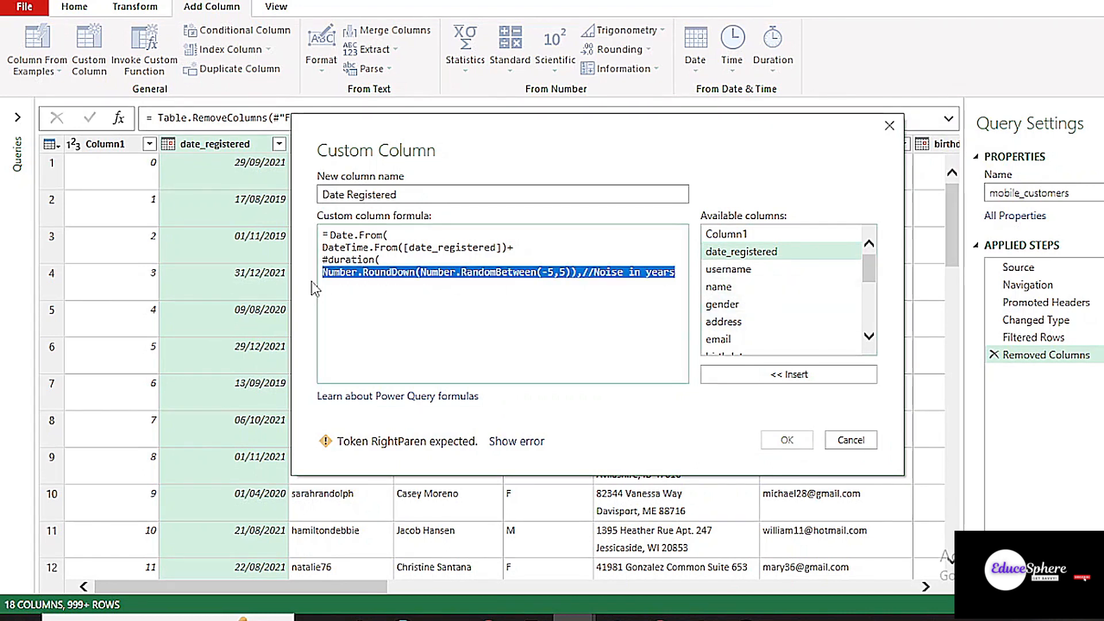
pyautogui.hotkey('ctrl', 'c')
pyautogui.click(682, 278)
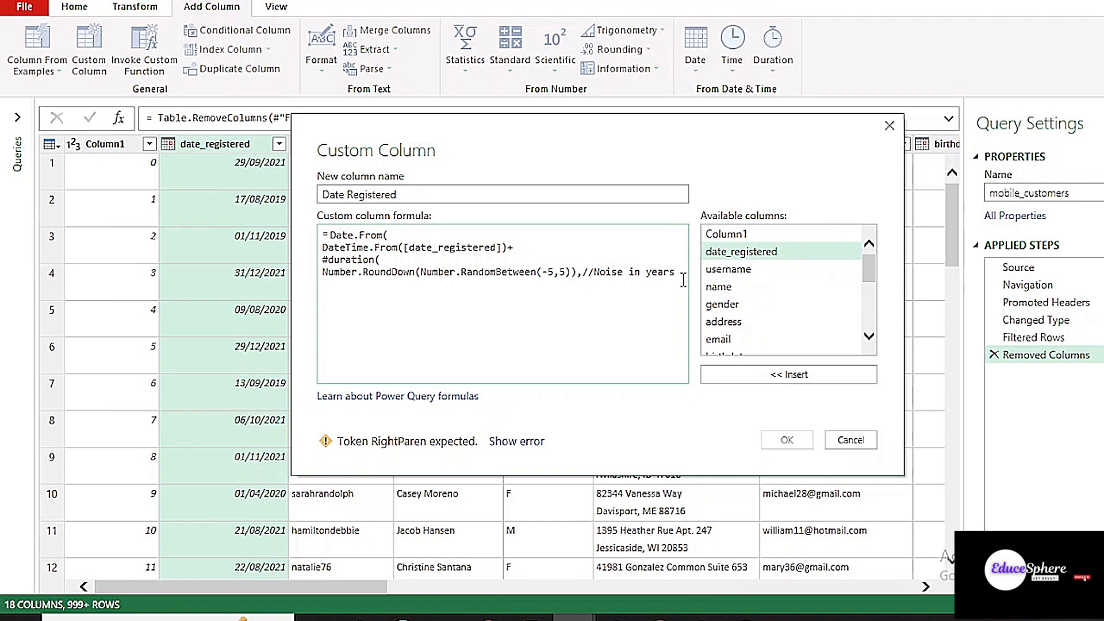
pyautogui.press('Return')
pyautogui.hotkey('ctrl', 'v')
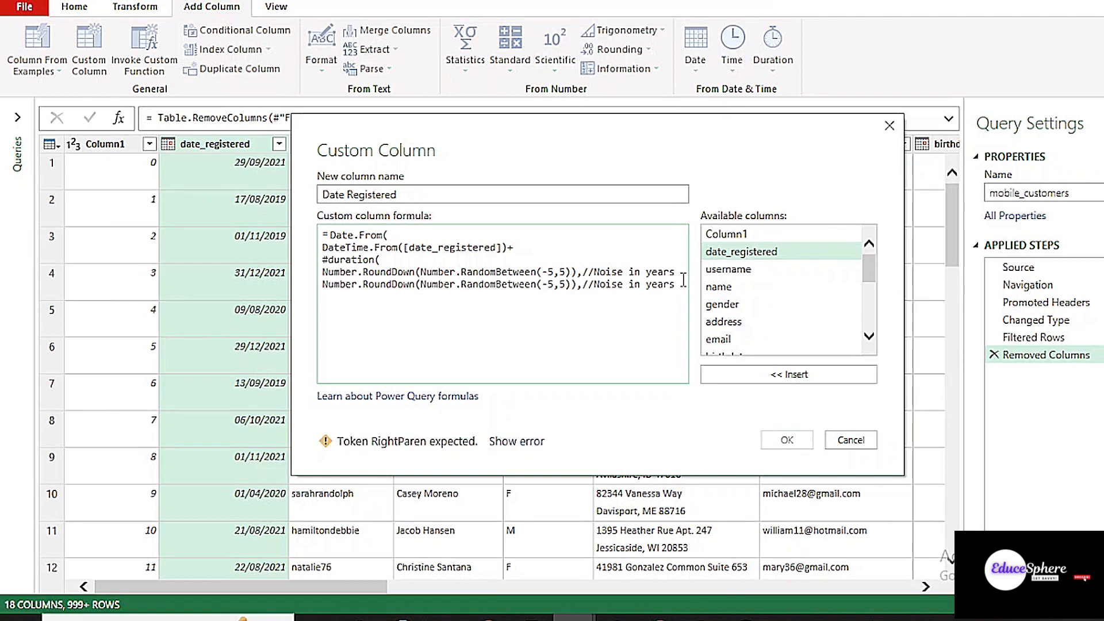
pyautogui.click(555, 292)
pyautogui.press('BackSpace')
pyautogui.write('3650')
pyautogui.click(583, 285)
pyautogui.press('BackSpace')
pyautogui.write('3550')
pyautogui.click(356, 303)
pyautogui.press('BackSpace')
pyautogui.press('BackSpace')
pyautogui.press('BackSpace')
pyautogui.press('BackSpace')
pyautogui.press('BackSpace')
pyautogui.write('days')
pyautogui.press('Return')
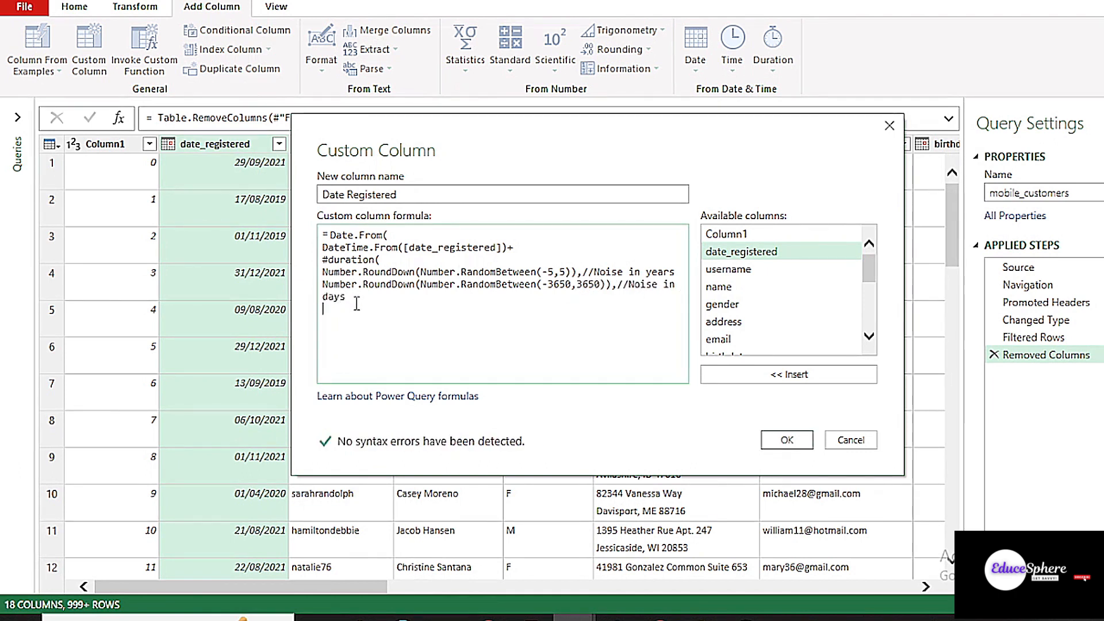
# - Add a third copy of the noise line with the random range -180,180 and the comment "Noise in days"
pyautogui.hotkey('ctrl', 'v')
pyautogui.click(553, 321)
pyautogui.press('BackSpace')
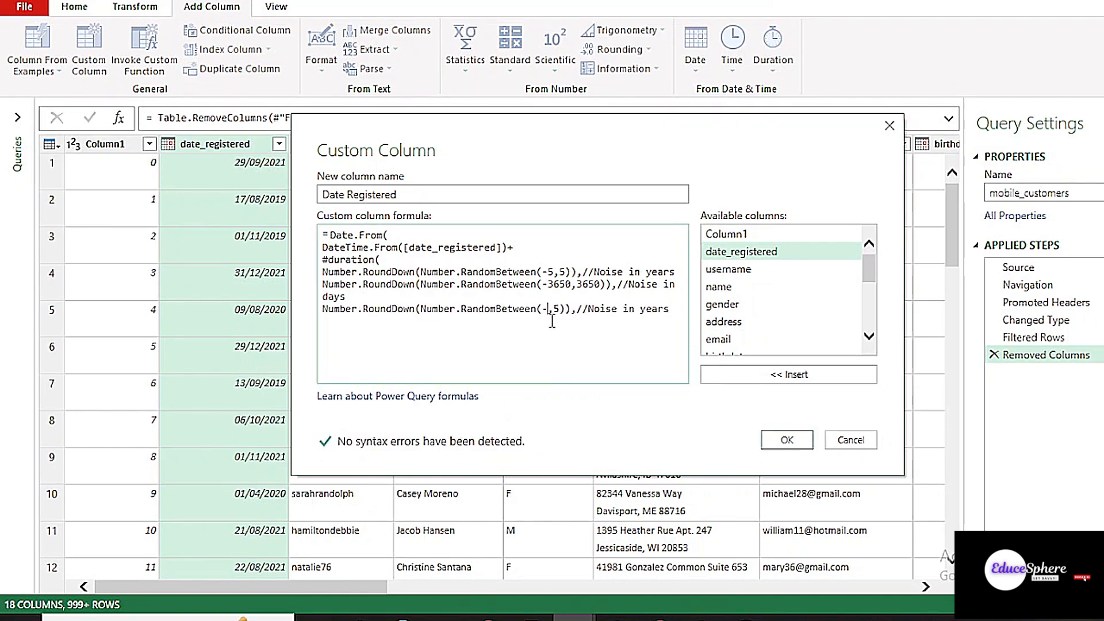
pyautogui.write('180')
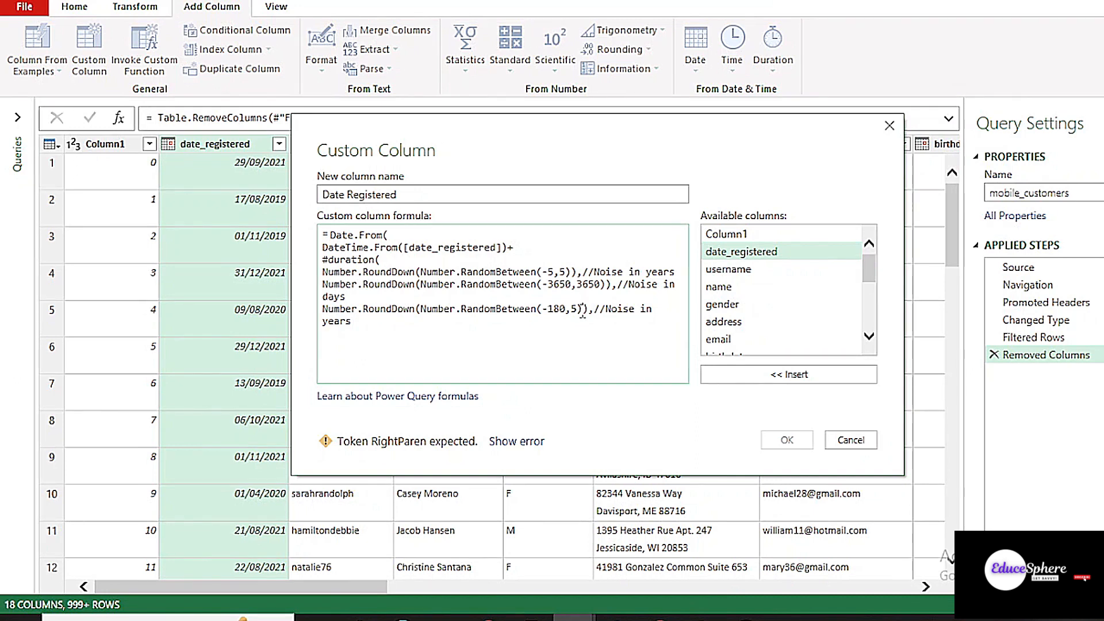
pyautogui.press('BackSpace')
pyautogui.write('180')
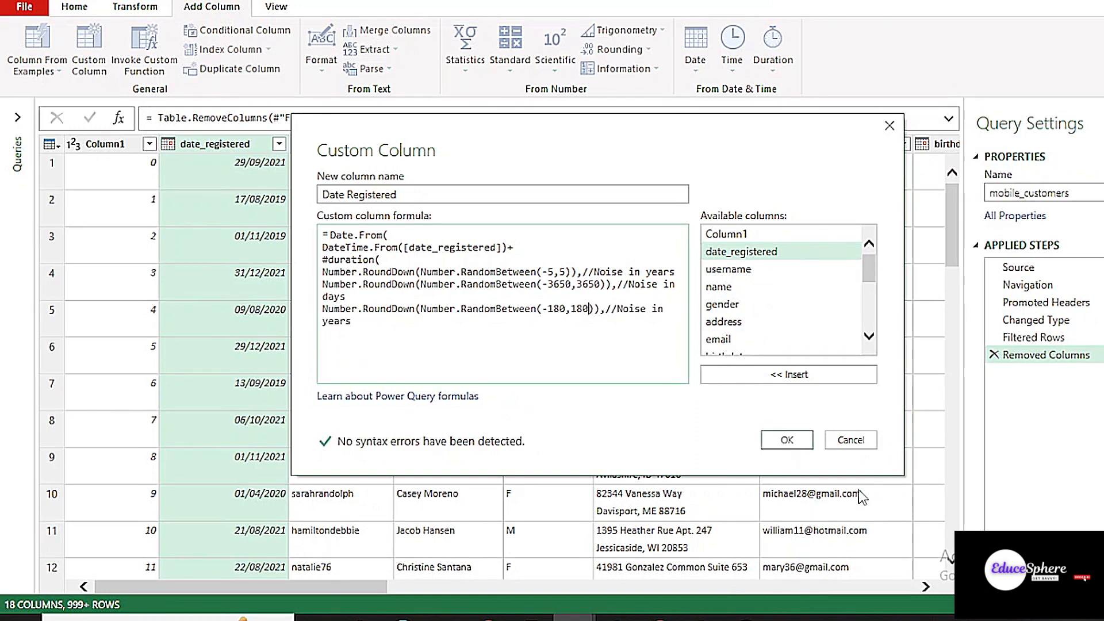
pyautogui.click(365, 322)
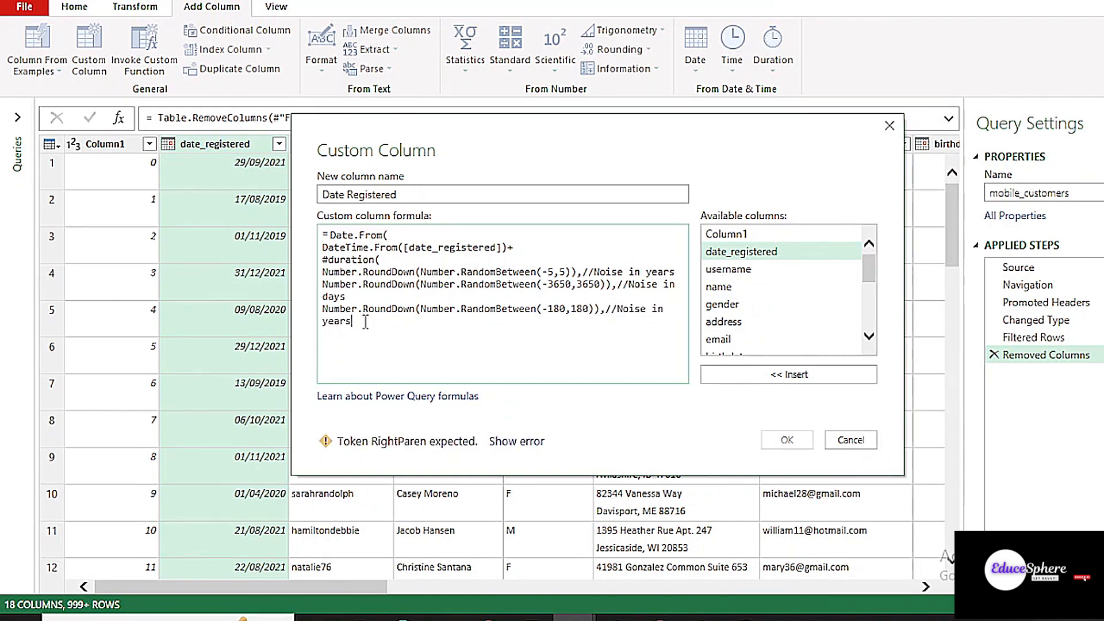
pyautogui.press('BackSpace')
pyautogui.press('BackSpace')
pyautogui.press('BackSpace')
pyautogui.write('days')
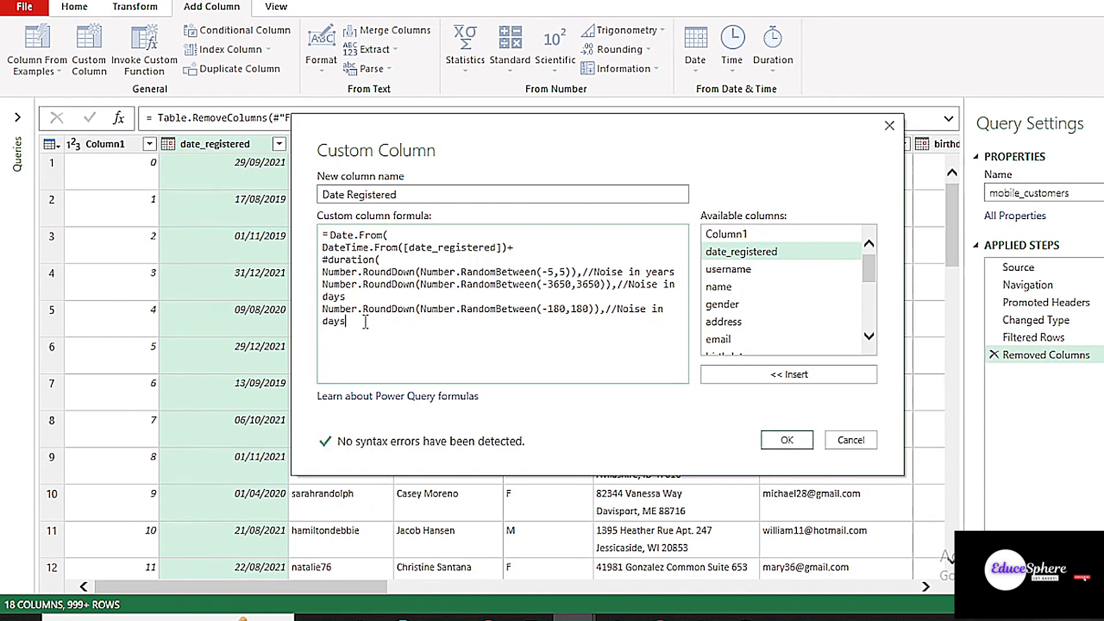
# - Finish the formula with a 0 argument and two closing parentheses on separate lines, and create the Date Registered column
pyautogui.press('Return')
pyautogui.write('0')
pyautogui.press('Return')
pyautogui.write(')')
pyautogui.press('Return')
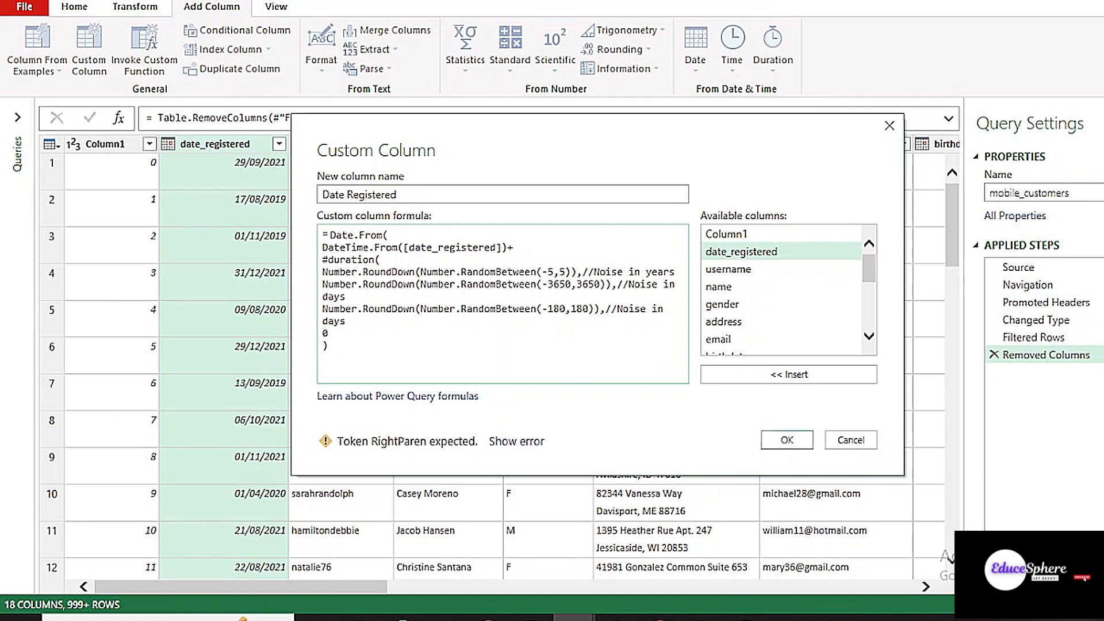
pyautogui.write(')')
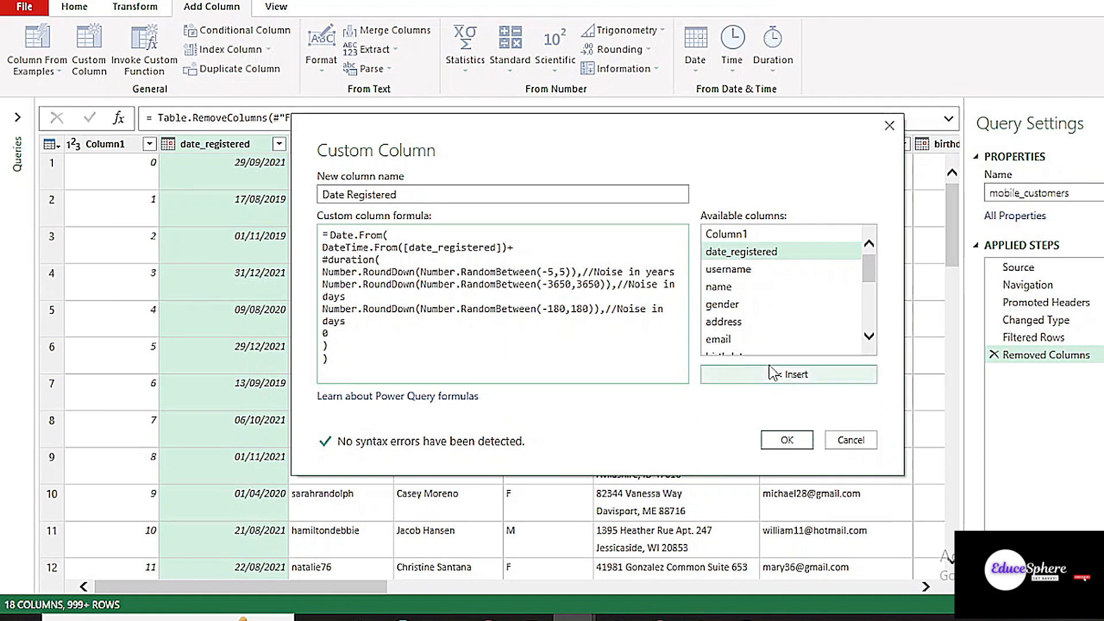
pyautogui.click(785, 441)
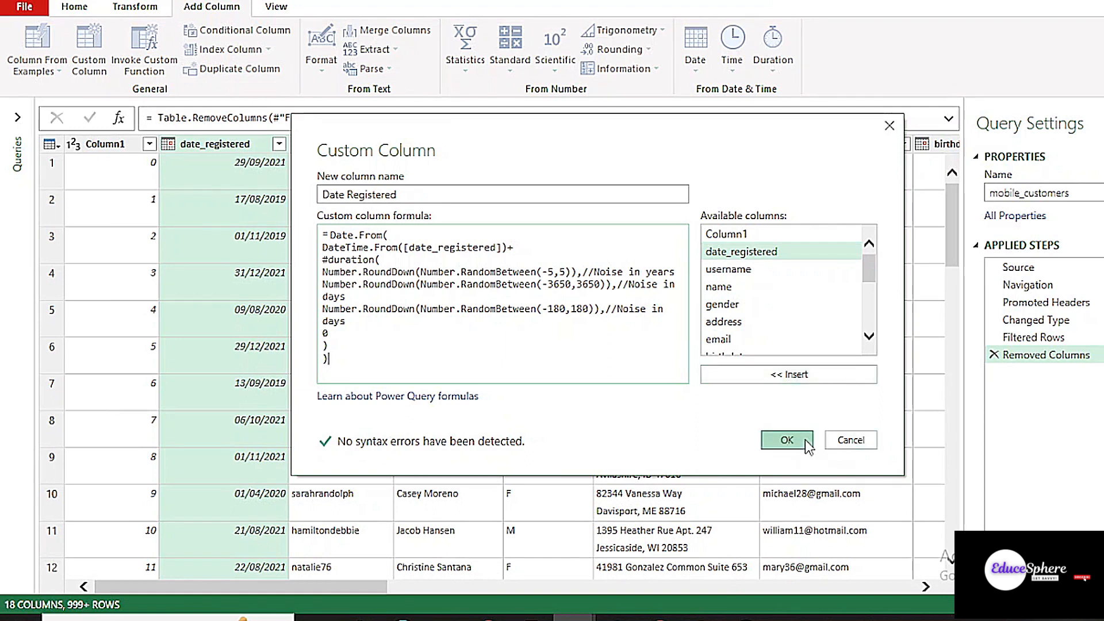
# - Remove the original date_registered column from the mobile_customers query
pyautogui.moveTo(719, 589); pyautogui.dragTo(172, 589)
pyautogui.click(240, 150)
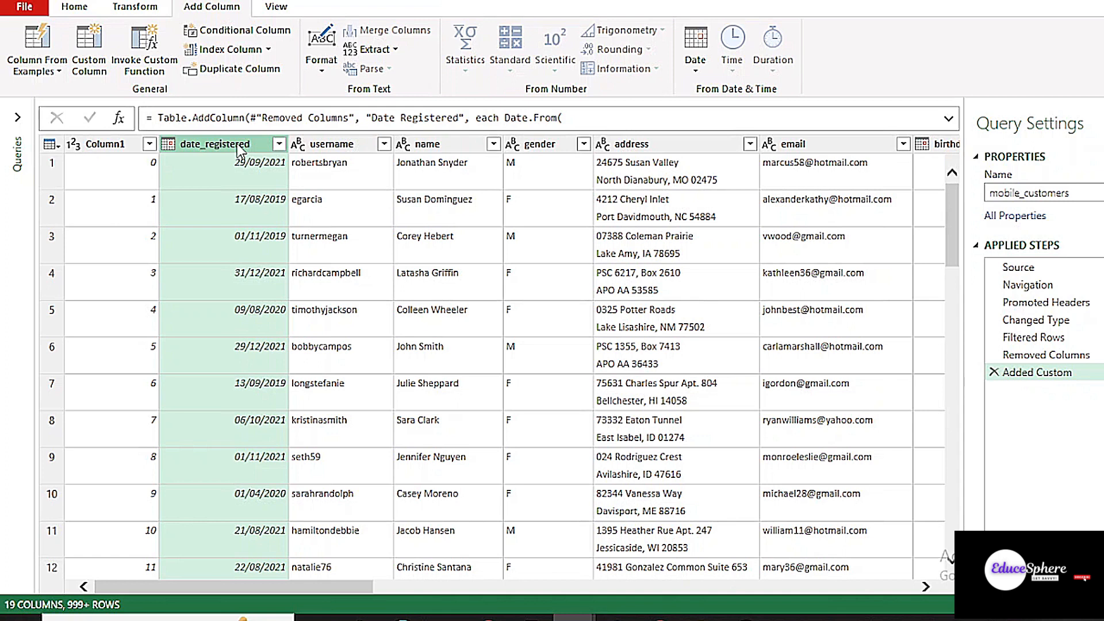
pyautogui.click(74, 6)
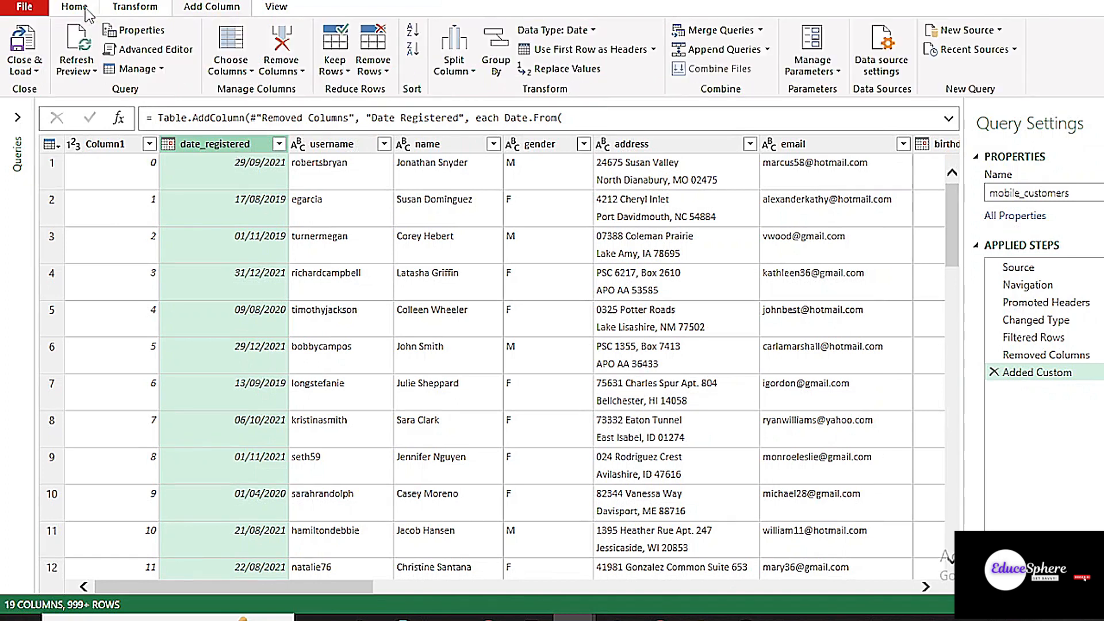
pyautogui.click(289, 72)
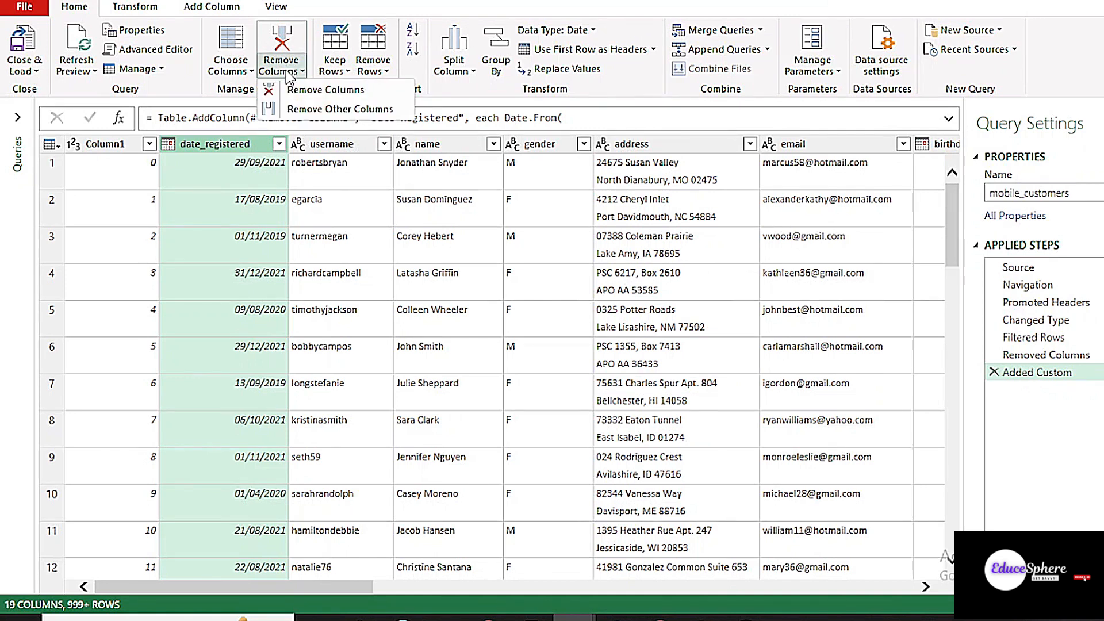
pyautogui.click(314, 90)
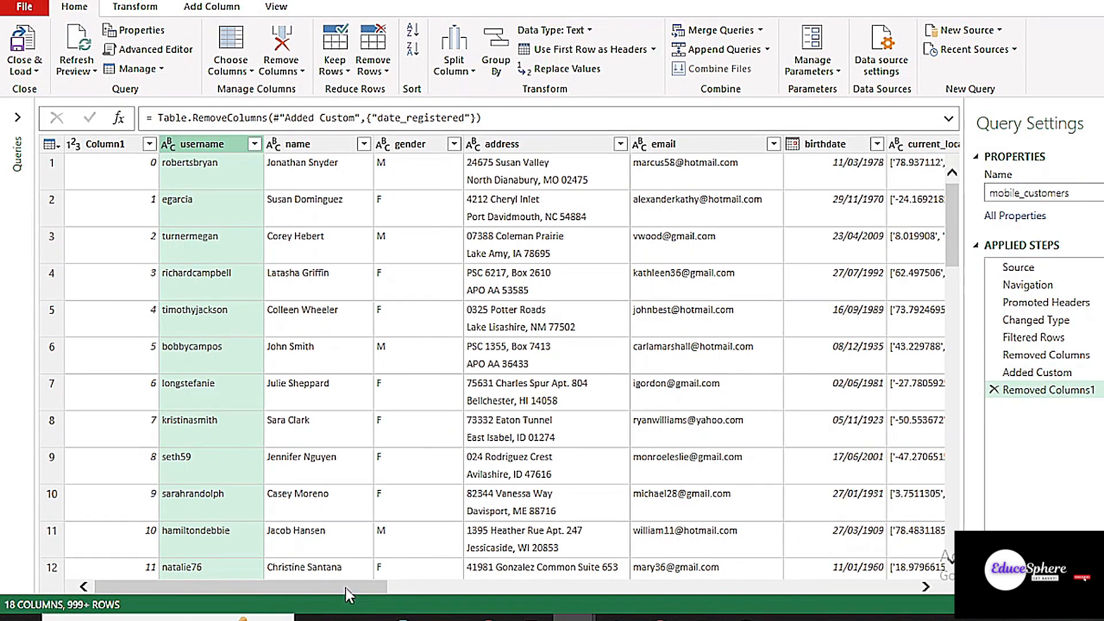
# - Copy the Date Registered formula lines, from DateTime.From to the closing parentheses, out of the query's Advanced Editor code and close the editor
pyautogui.moveTo(346, 587); pyautogui.dragTo(730, 585)
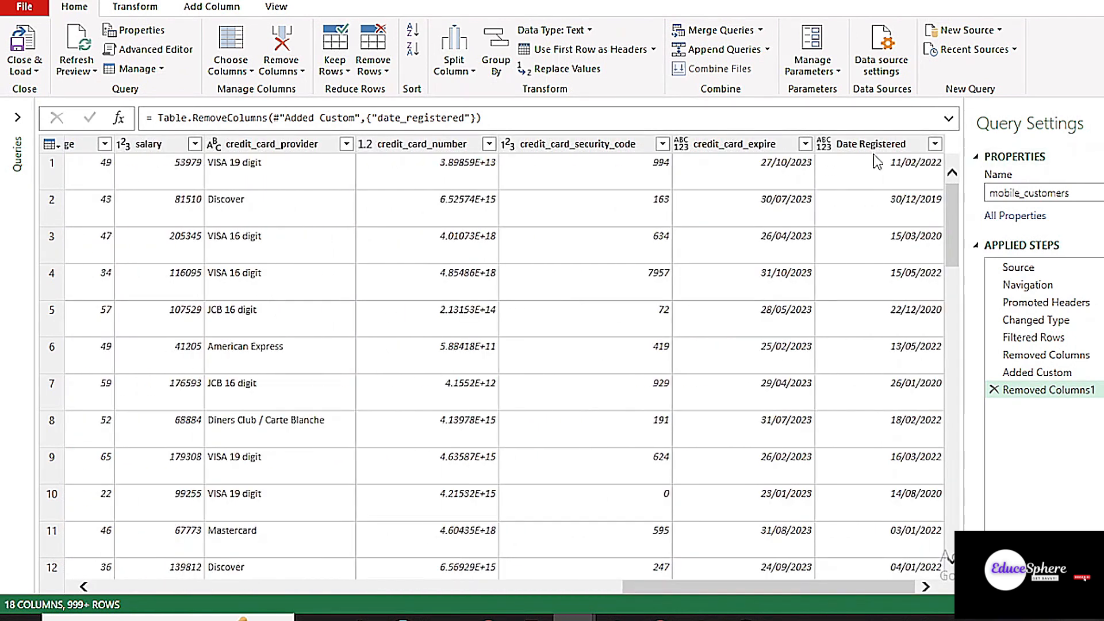
pyautogui.click(148, 49)
pyautogui.moveTo(191, 261); pyautogui.dragTo(210, 346)
pyautogui.hotkey('ctrl', 'c')
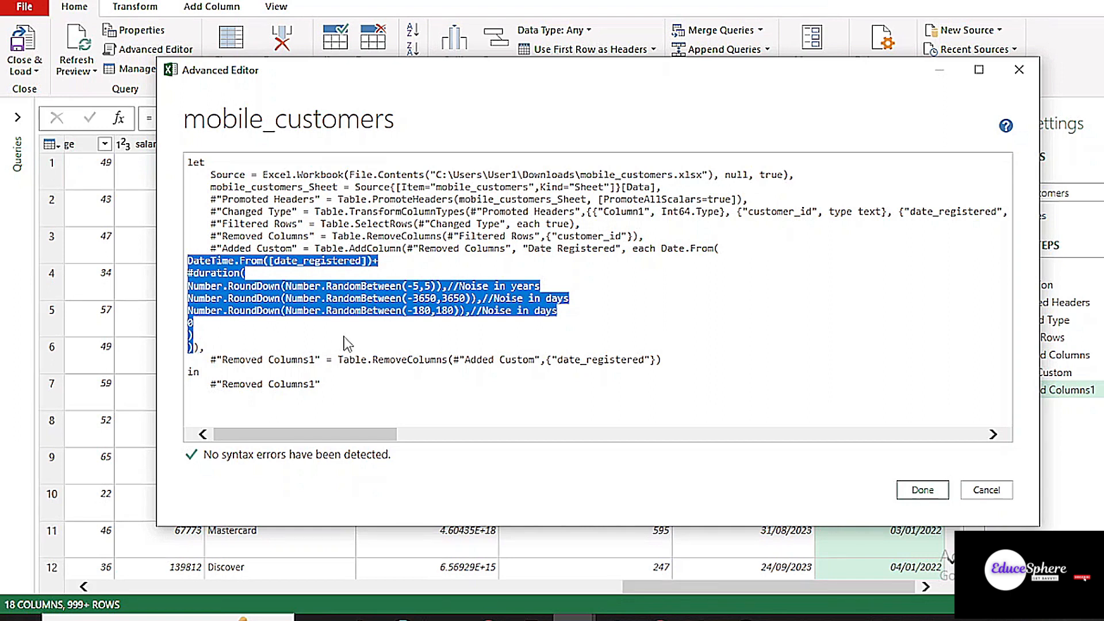
pyautogui.click(922, 490)
pyautogui.moveTo(627, 585); pyautogui.dragTo(243, 585)
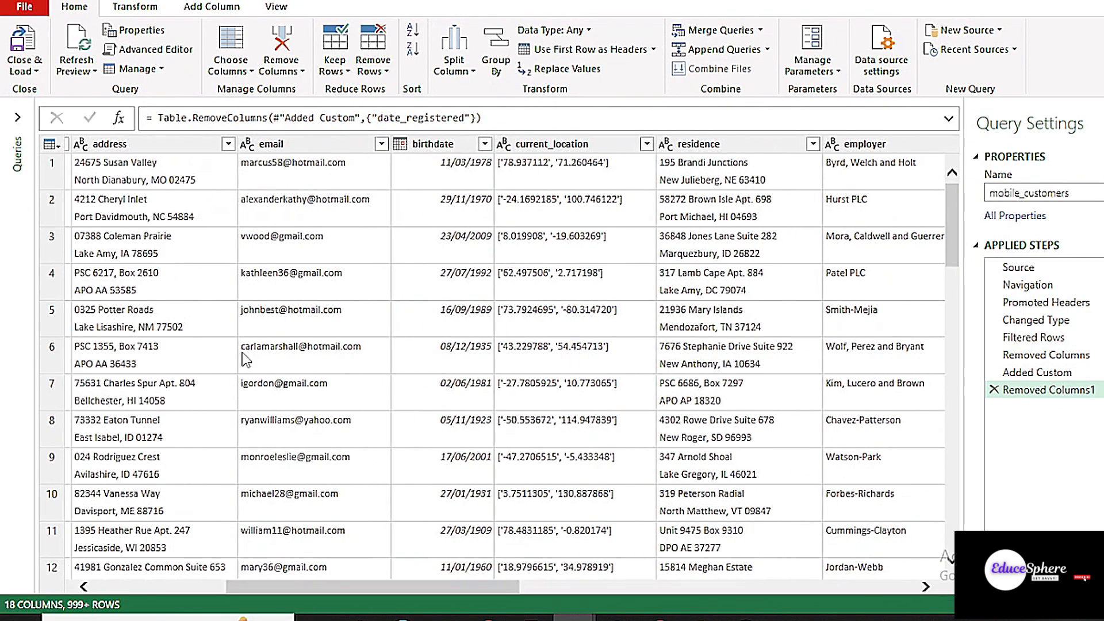
# - Start a new custom column in the mobile_customers query and name it BirthDate
pyautogui.click(413, 144)
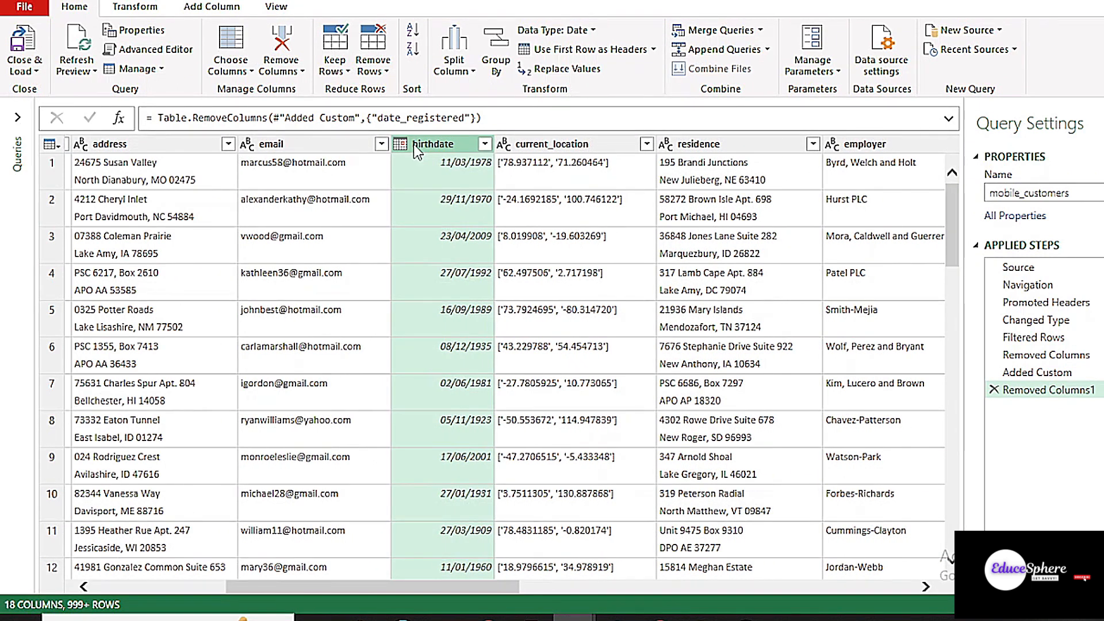
pyautogui.click(154, 8)
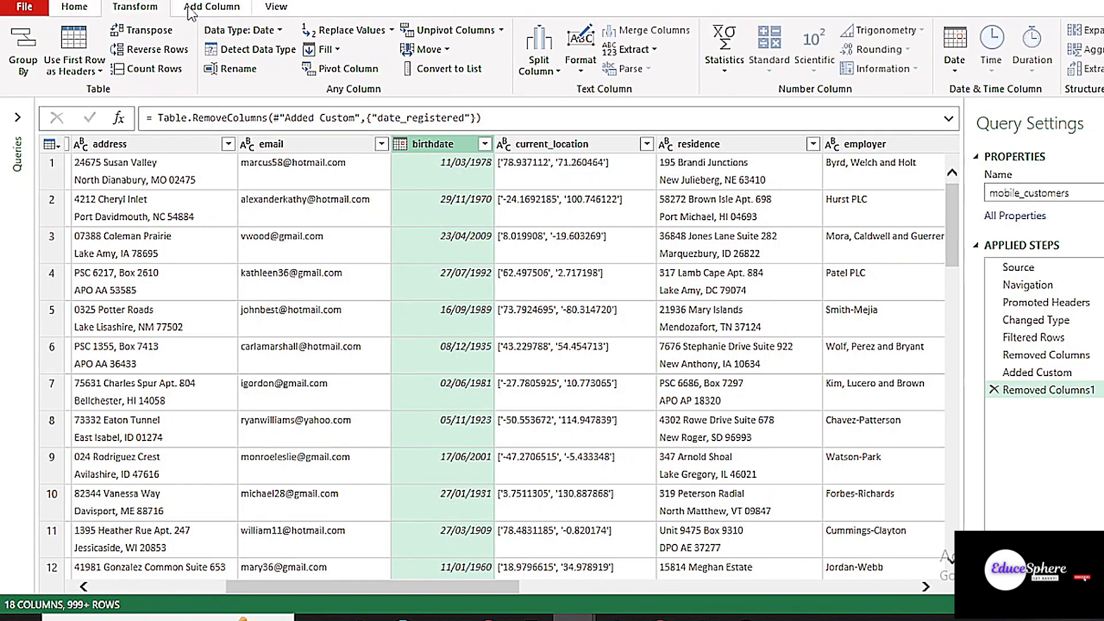
pyautogui.click(191, 9)
pyautogui.click(91, 63)
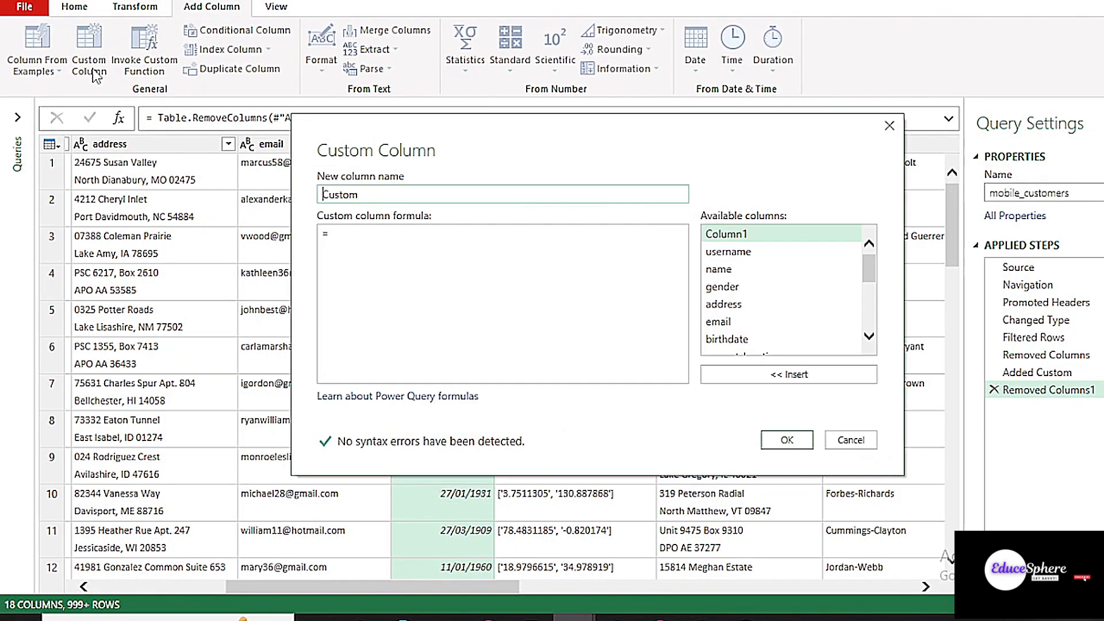
pyautogui.click(379, 193)
pyautogui.press('BackSpace')
pyautogui.press('BackSpace')
pyautogui.press('BackSpace')
pyautogui.press('BackSpace')
pyautogui.press('BackSpace')
pyautogui.press('BackSpace')
pyautogui.write('Birth Date')
pyautogui.click(349, 194)
pyautogui.press('BackSpace')
# - Paste the copied noise formula and replace its date_registered reference with the birthdate column
pyautogui.click(356, 233)
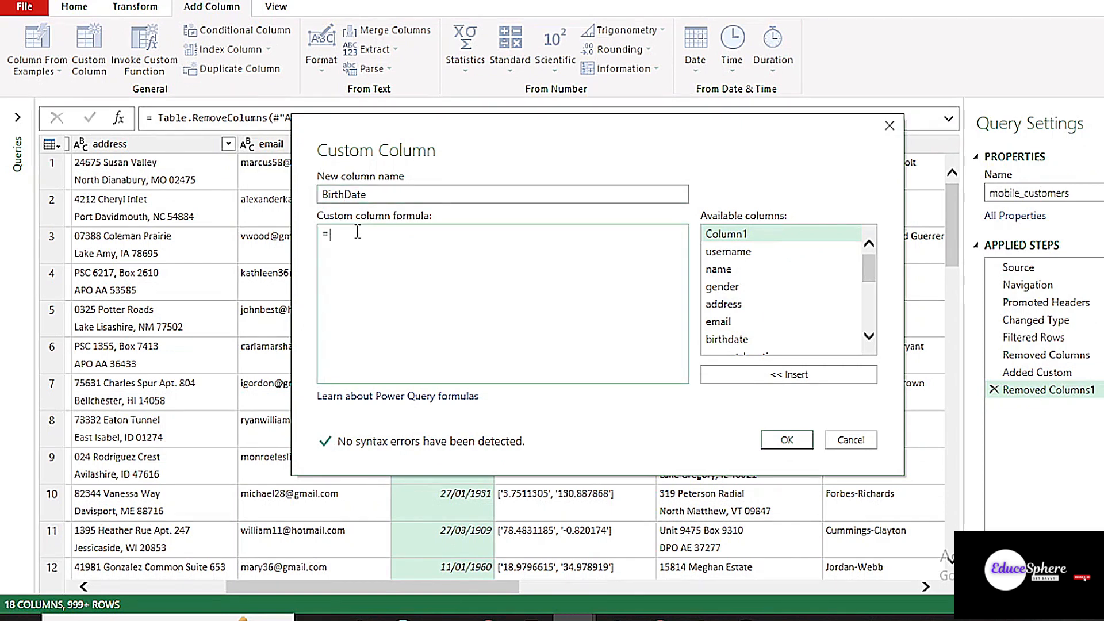
pyautogui.hotkey('ctrl', 'v')
pyautogui.click(512, 236)
pyautogui.press('BackSpace')
pyautogui.press('BackSpace')
pyautogui.press('BackSpace')
pyautogui.press('BackSpace')
pyautogui.press('BackSpace')
pyautogui.press('BackSpace')
pyautogui.press('BackSpace')
pyautogui.press('BackSpace')
pyautogui.press('BackSpace')
pyautogui.press('BackSpace')
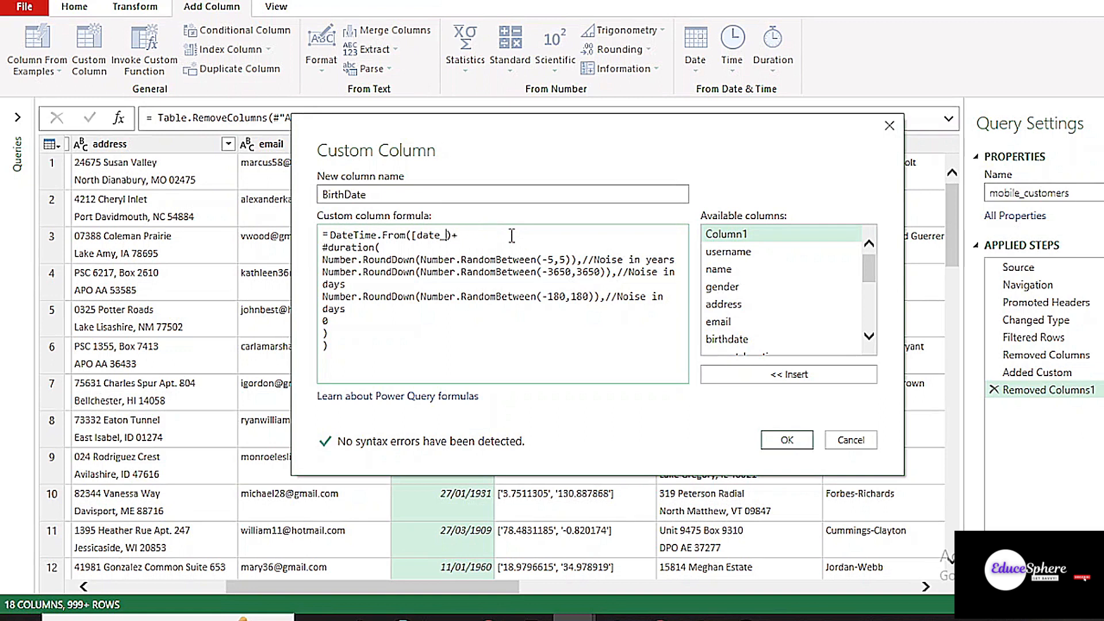
pyautogui.press('BackSpace')
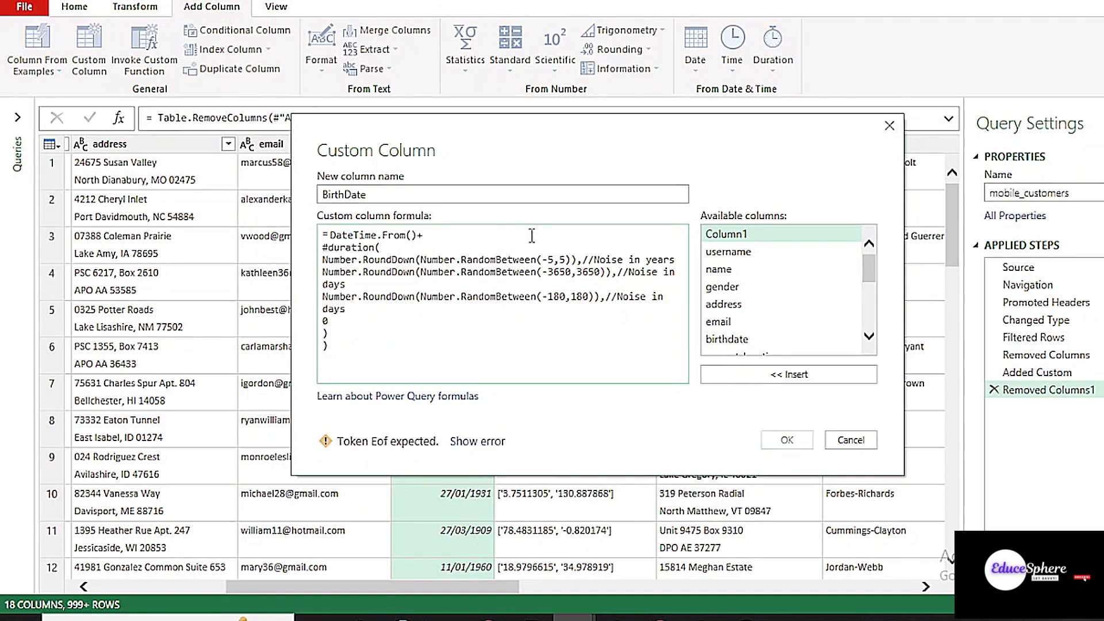
pyautogui.click(783, 338)
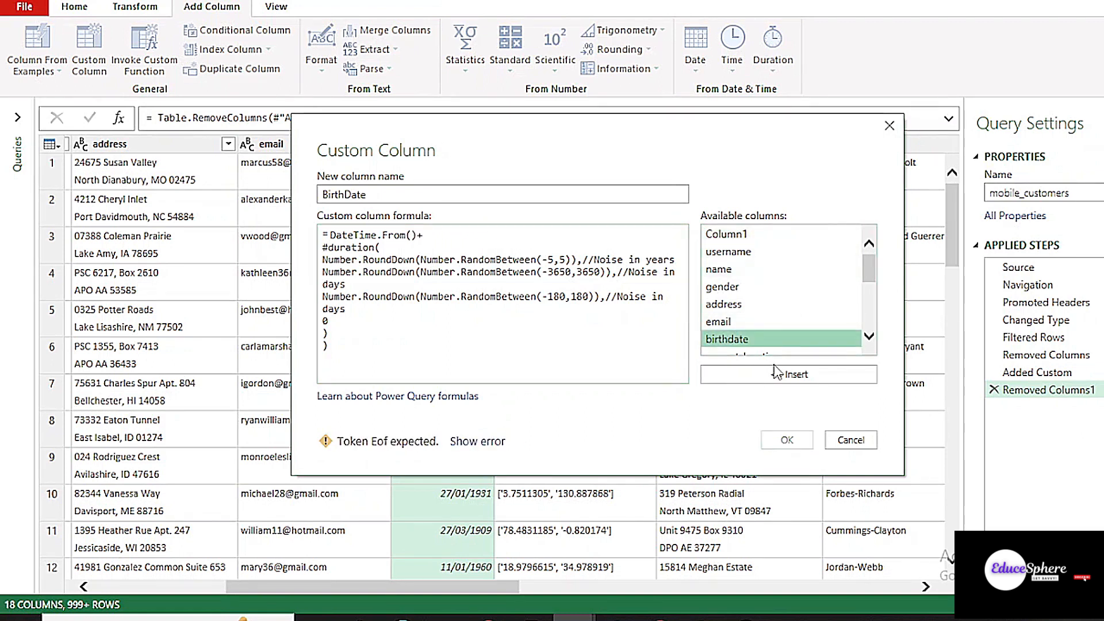
pyautogui.click(778, 372)
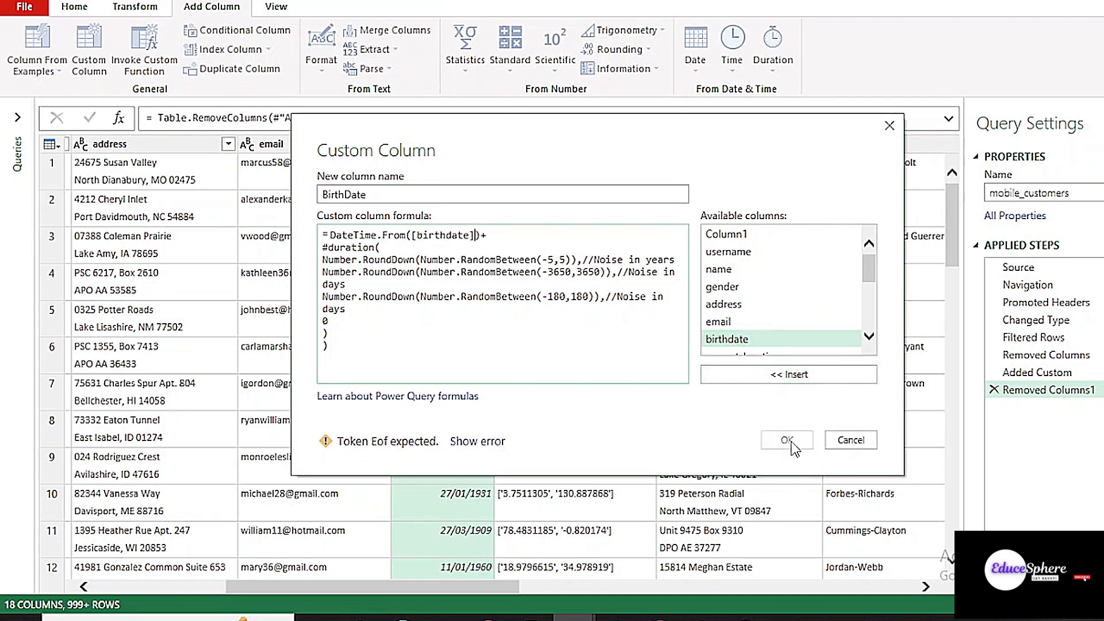
# - Add an opening Date.From( line above the DateTime.From line and create the BirthDate column
pyautogui.click(330, 236)
pyautogui.press('Return')
pyautogui.press('Up')
pyautogui.write('Date.From(')
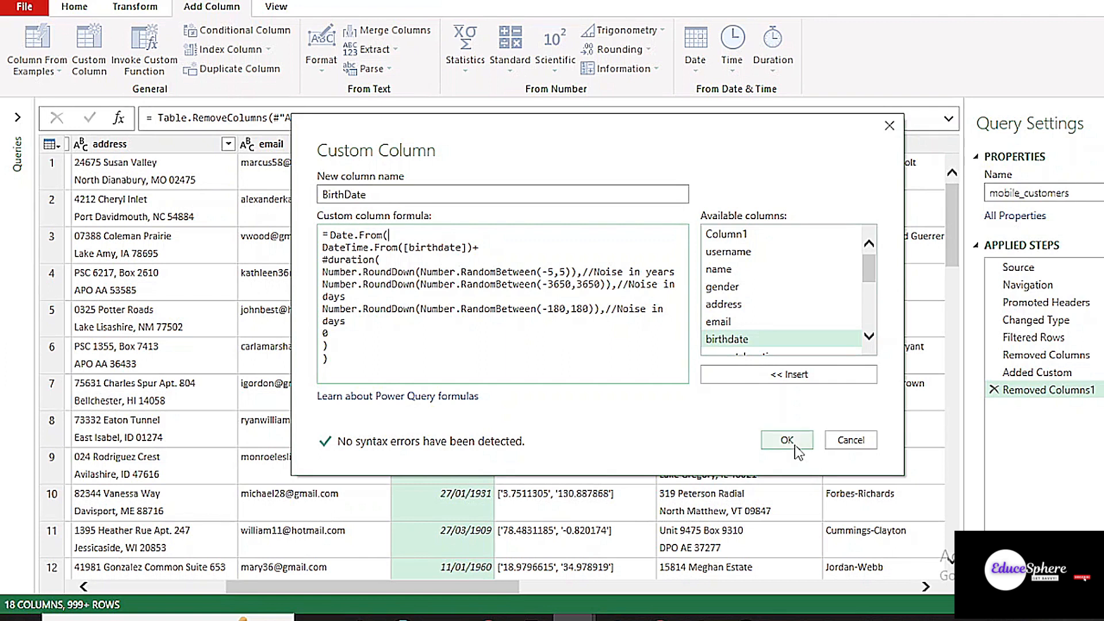
pyautogui.click(787, 440)
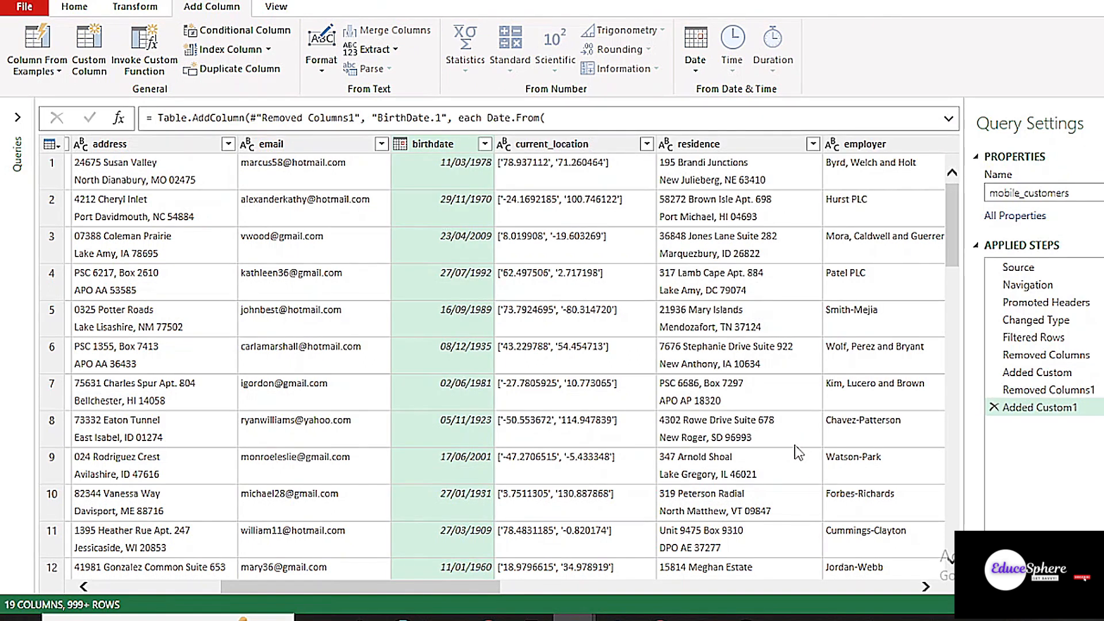
# - Check the new birth date column at the end of the table and remove the original birthdate column
pyautogui.moveTo(451, 584); pyautogui.dragTo(864, 585)
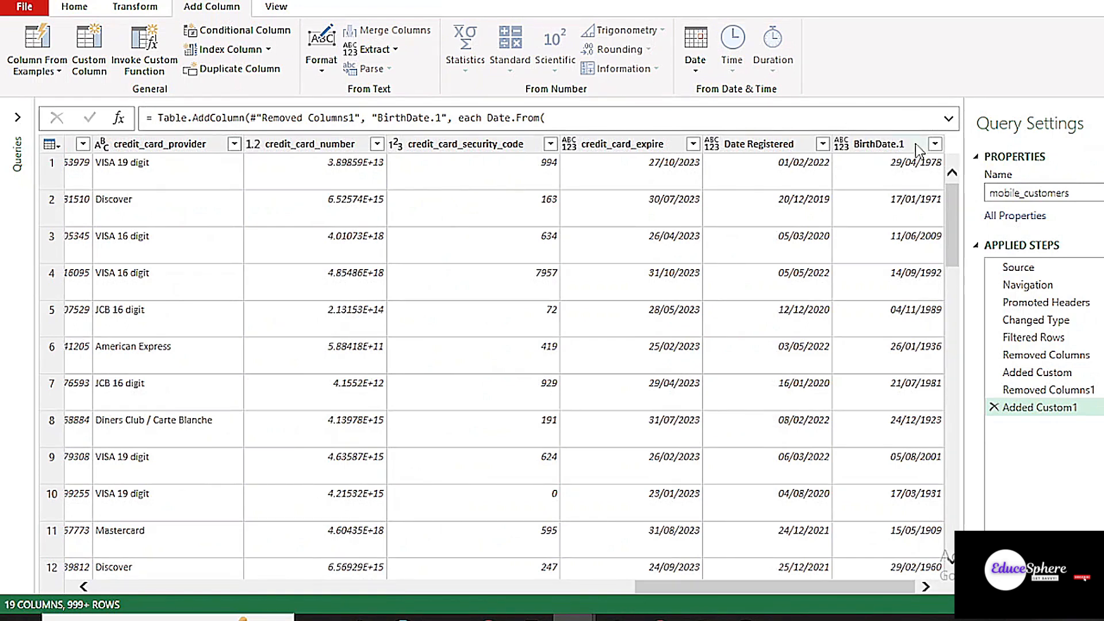
pyautogui.moveTo(823, 587); pyautogui.dragTo(410, 614)
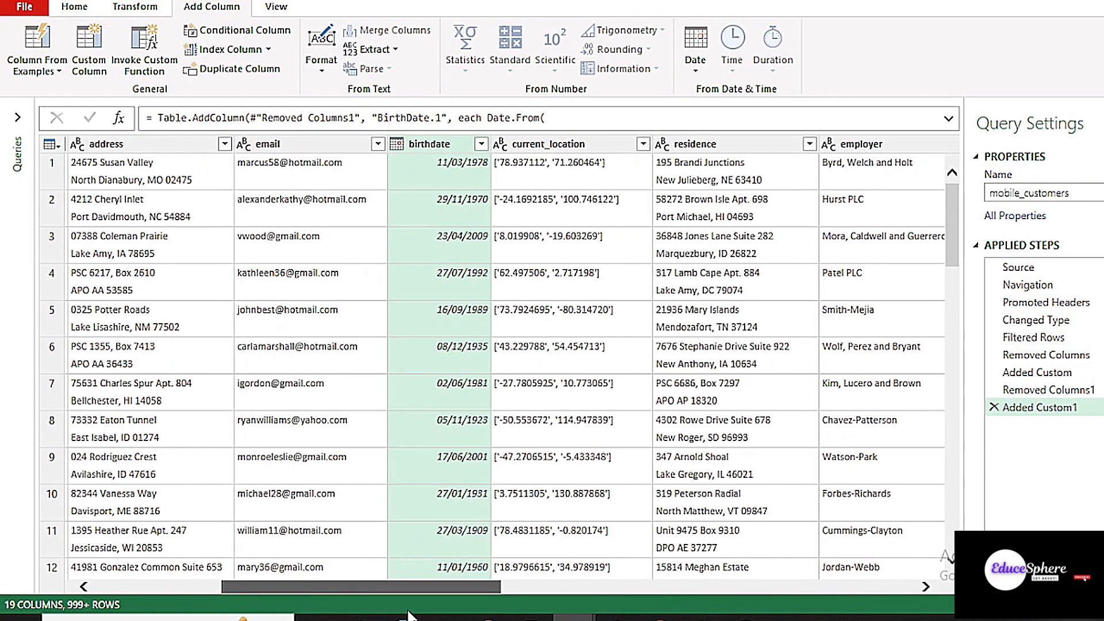
pyautogui.click(75, 7)
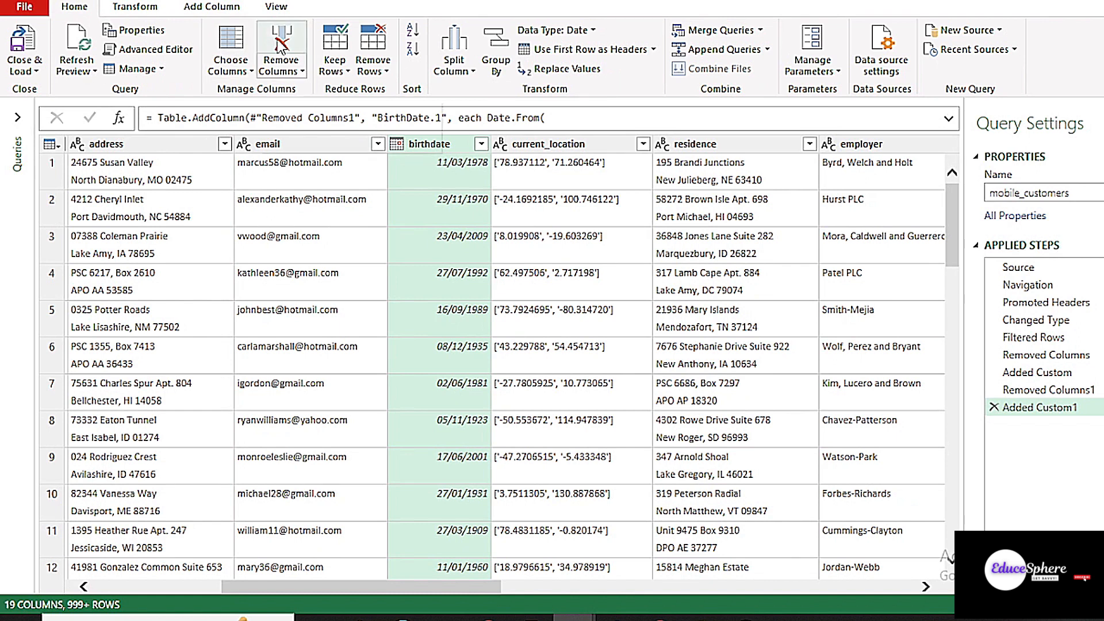
pyautogui.click(281, 42)
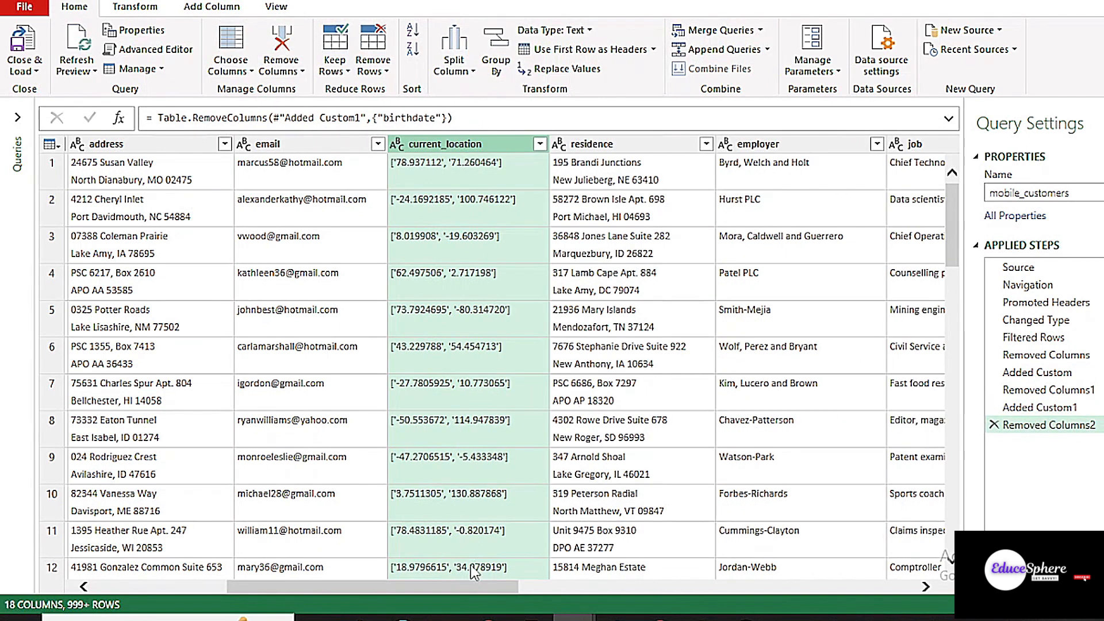
# - Start another custom column for masking the username values and name it UserName
pyautogui.moveTo(471, 584); pyautogui.dragTo(334, 586)
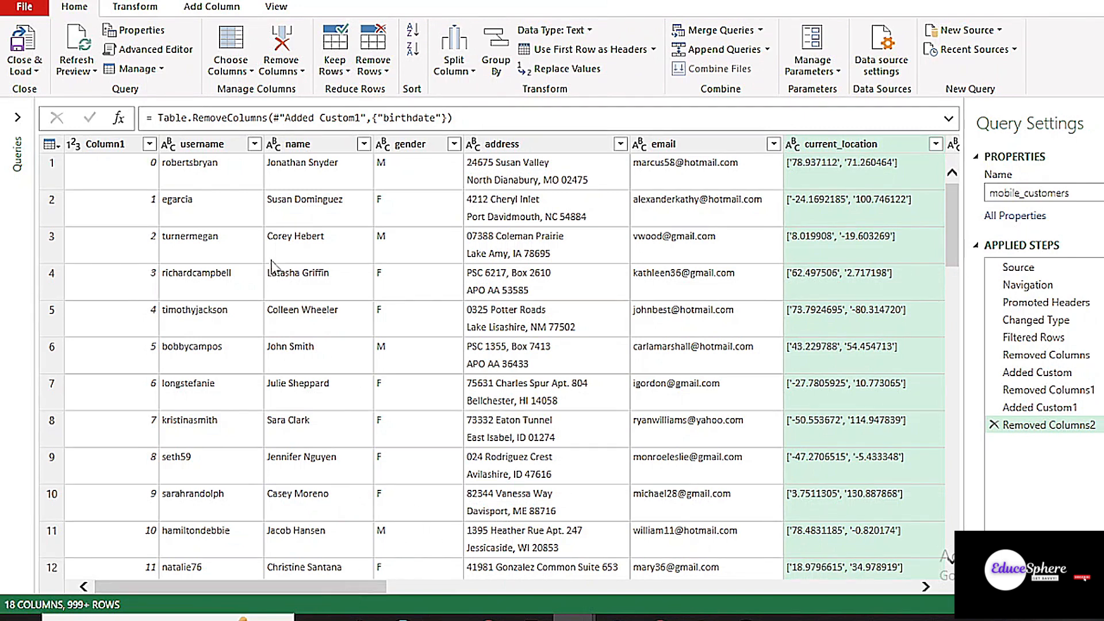
pyautogui.click(202, 168)
pyautogui.click(212, 7)
pyautogui.click(89, 52)
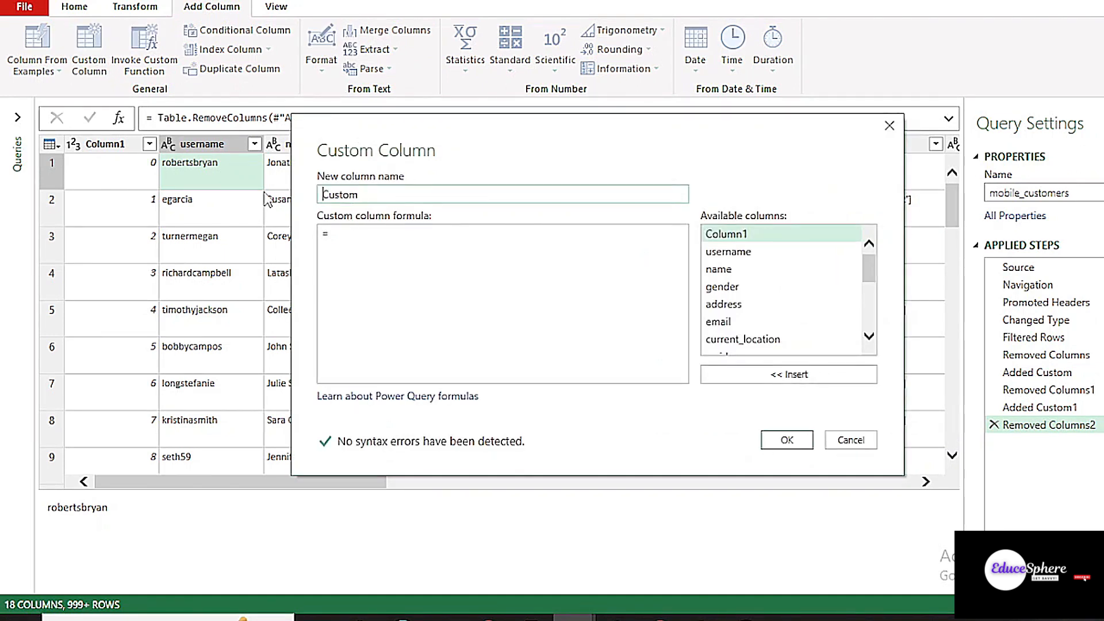
pyautogui.doubleClick(359, 194)
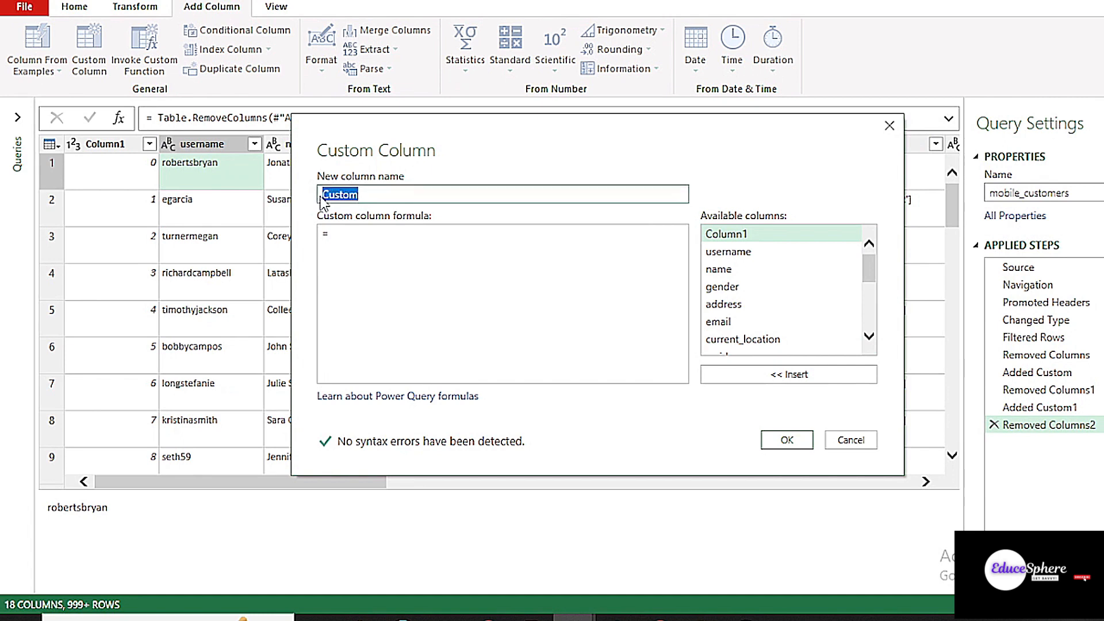
pyautogui.write('user Name')
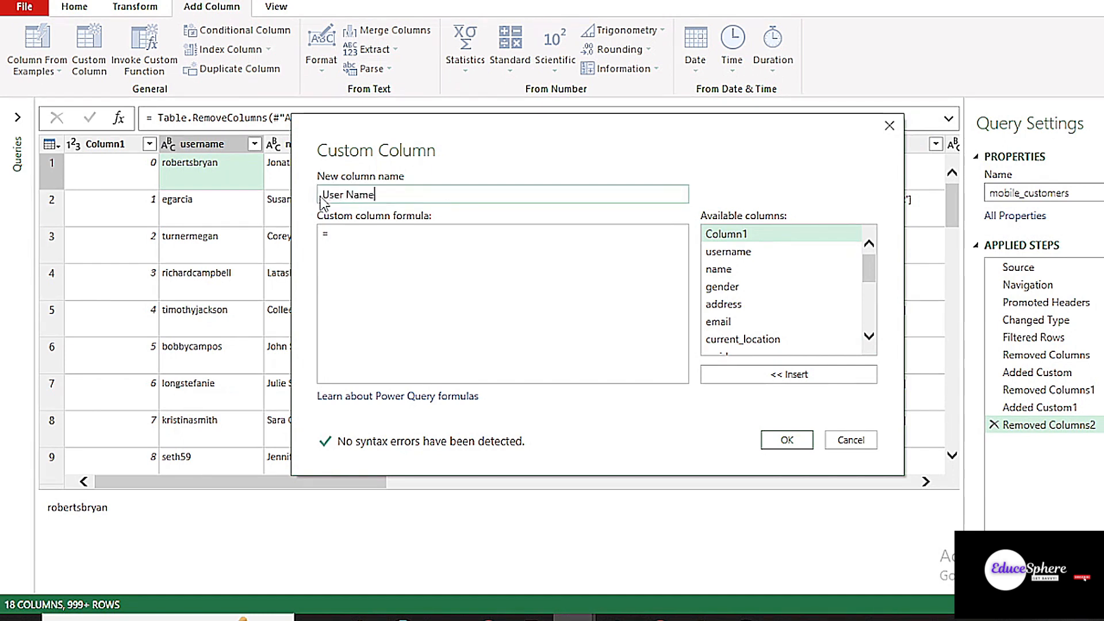
pyautogui.click(348, 194)
pyautogui.press('BackSpace')
# - Begin the UserName formula with Text.Start([username],1) to keep the first character
pyautogui.click(357, 237)
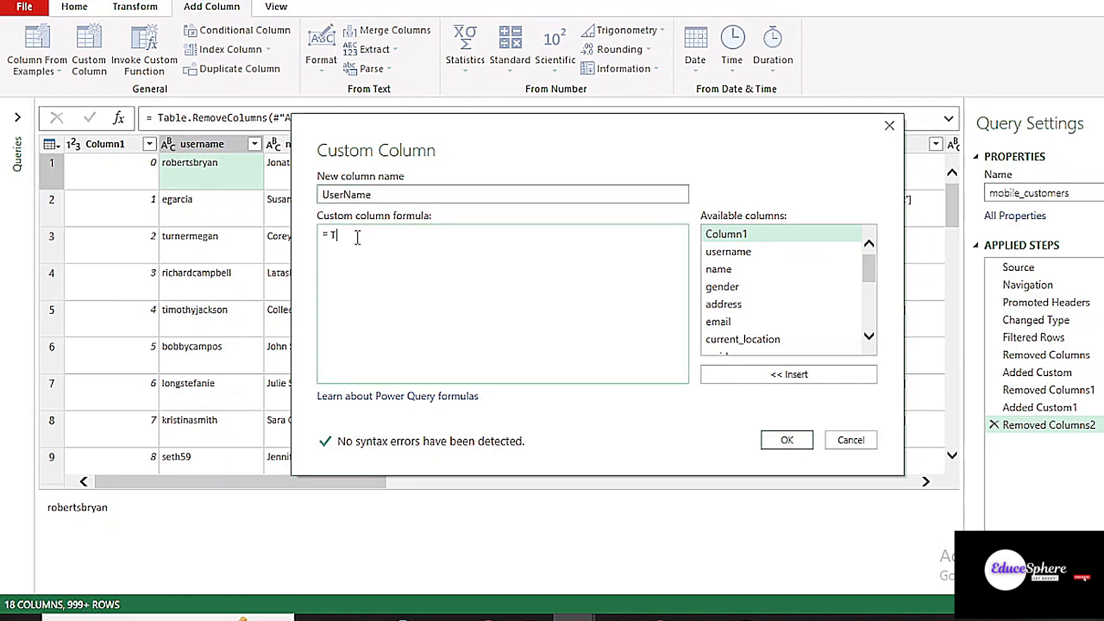
pyautogui.write('Text.Start(')
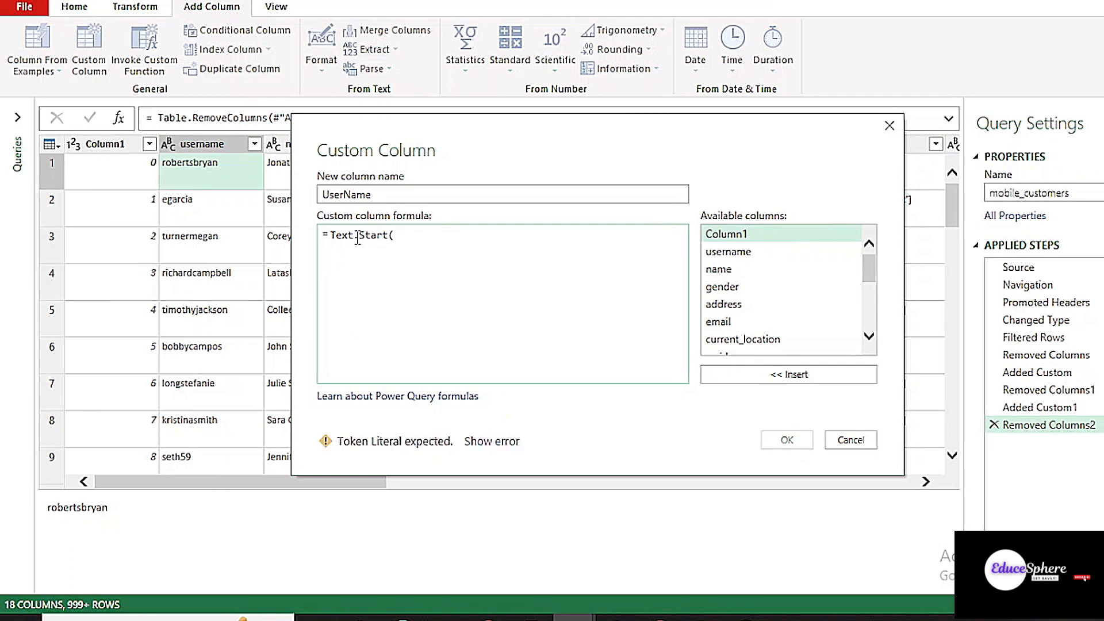
pyautogui.click(748, 251)
pyautogui.click(760, 374)
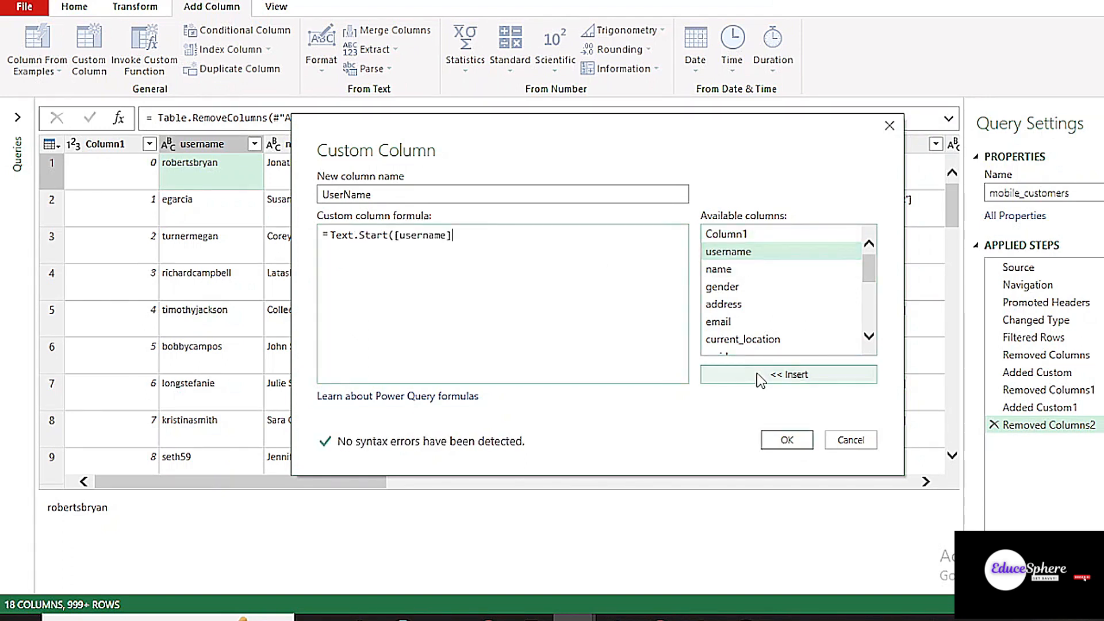
pyautogui.write(',1')
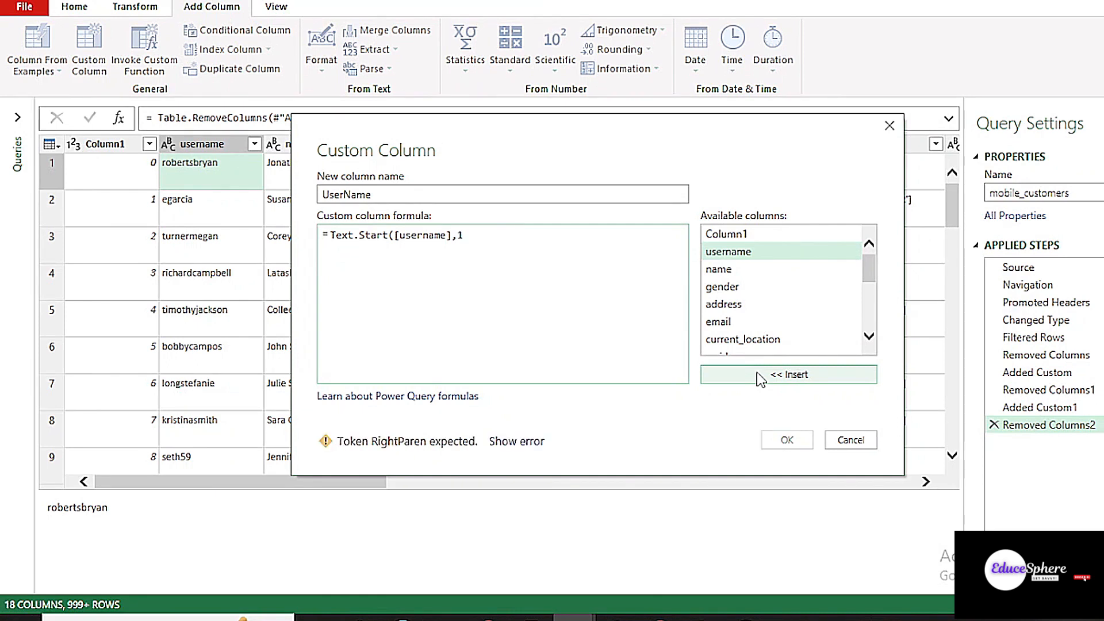
pyautogui.write(')')
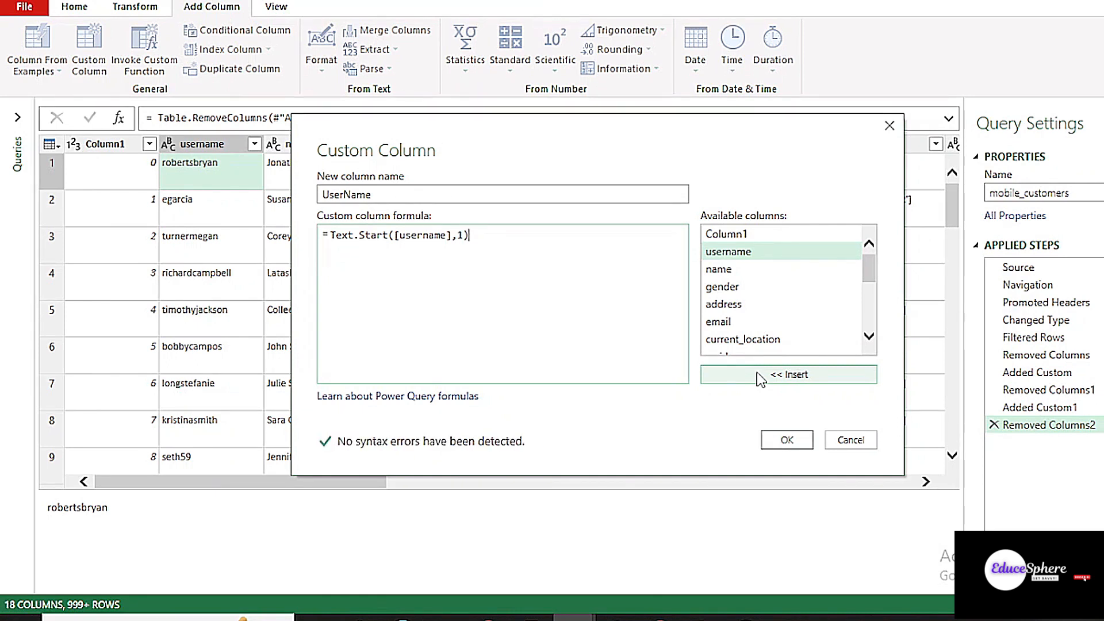
# - Append & and a second formula line, Text.Repeat("*", Text.Length([username])-2), to mask the middle characters
pyautogui.write('&')
pyautogui.press('Return')
pyautogui.write('Text.Repeat(')
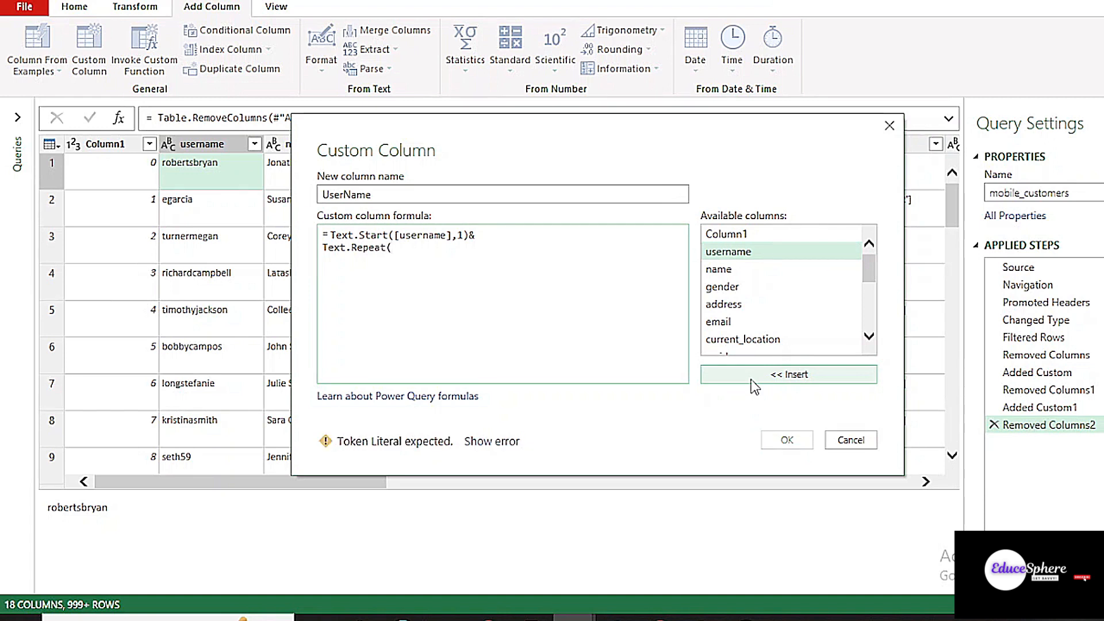
pyautogui.write('"*')
pyautogui.write(', Text')
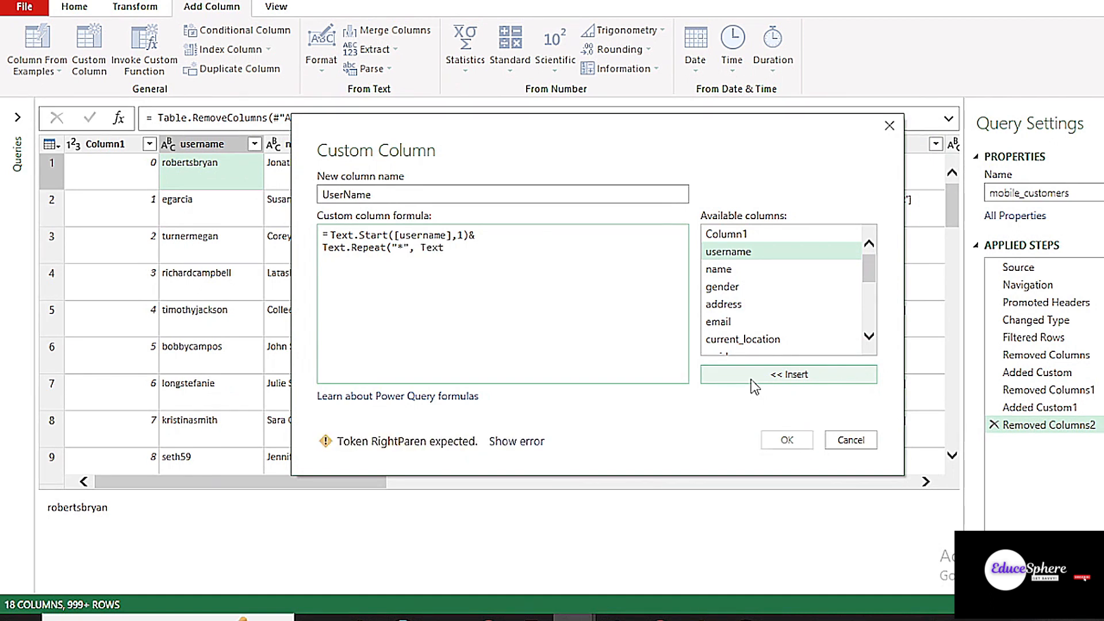
pyautogui.write('.Length(')
pyautogui.click(748, 375)
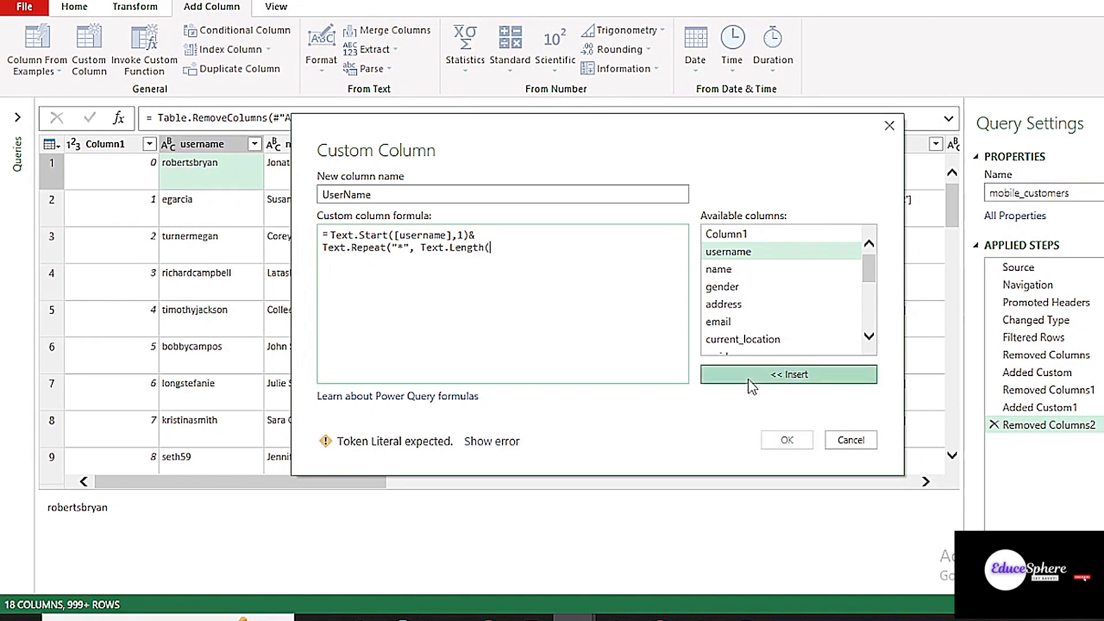
pyautogui.write(')')
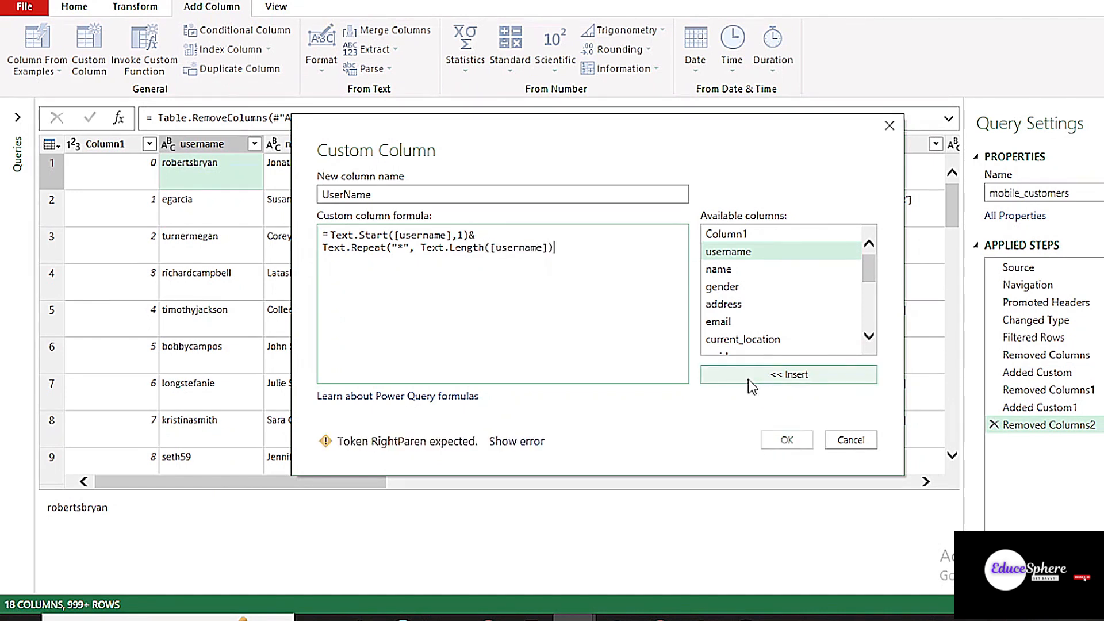
pyautogui.write('-2')
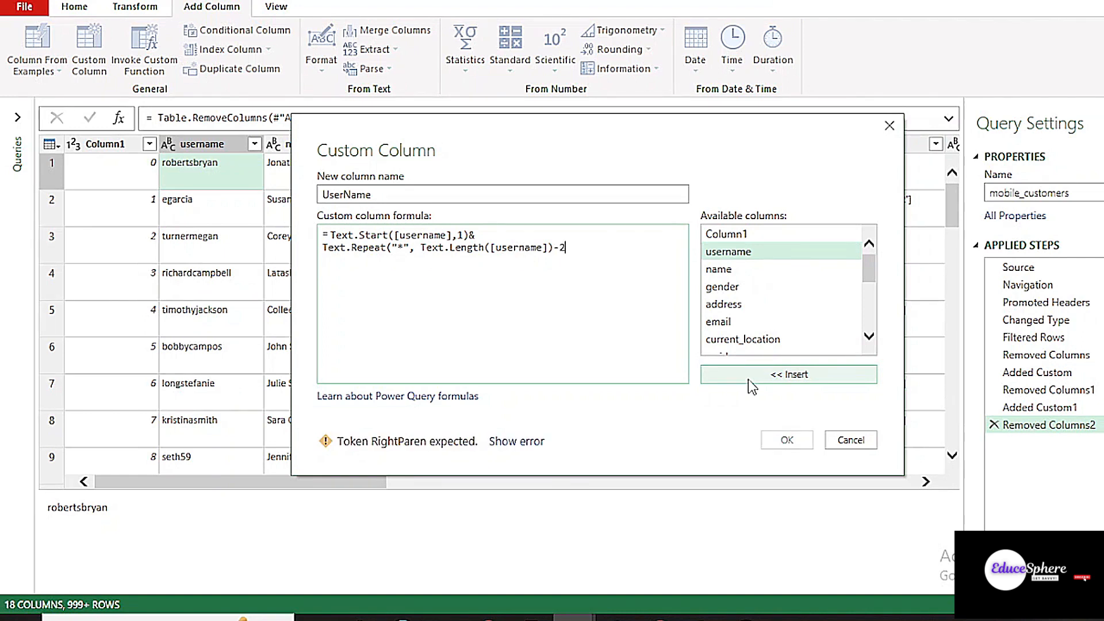
pyautogui.write(')')
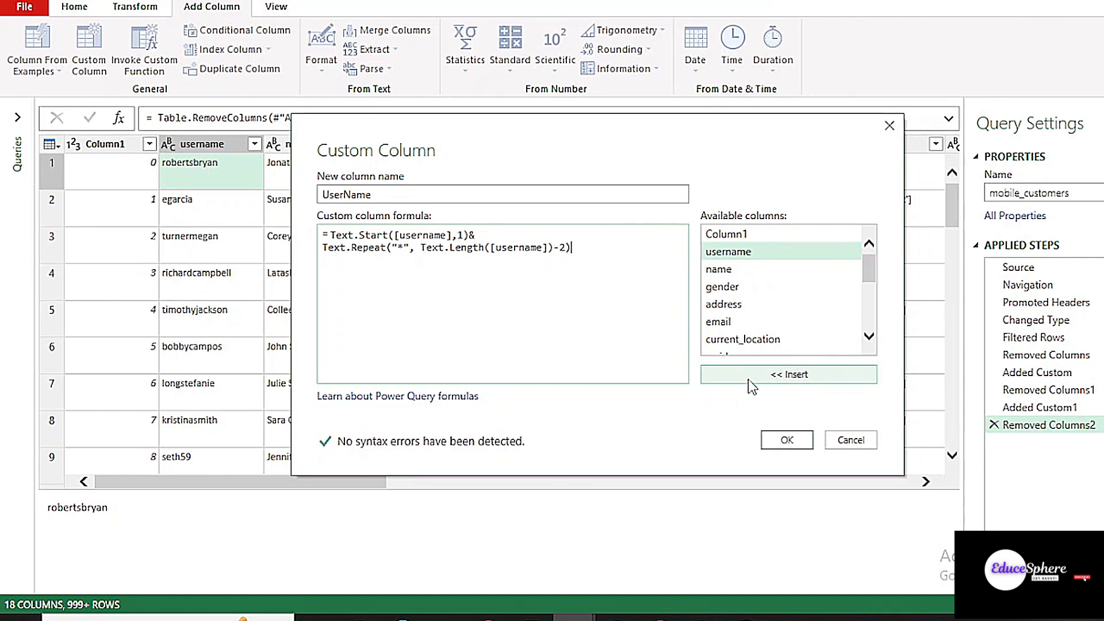
# - Append & and a third formula line, Text.End([username],1), to keep the last character of the username
pyautogui.write('&')
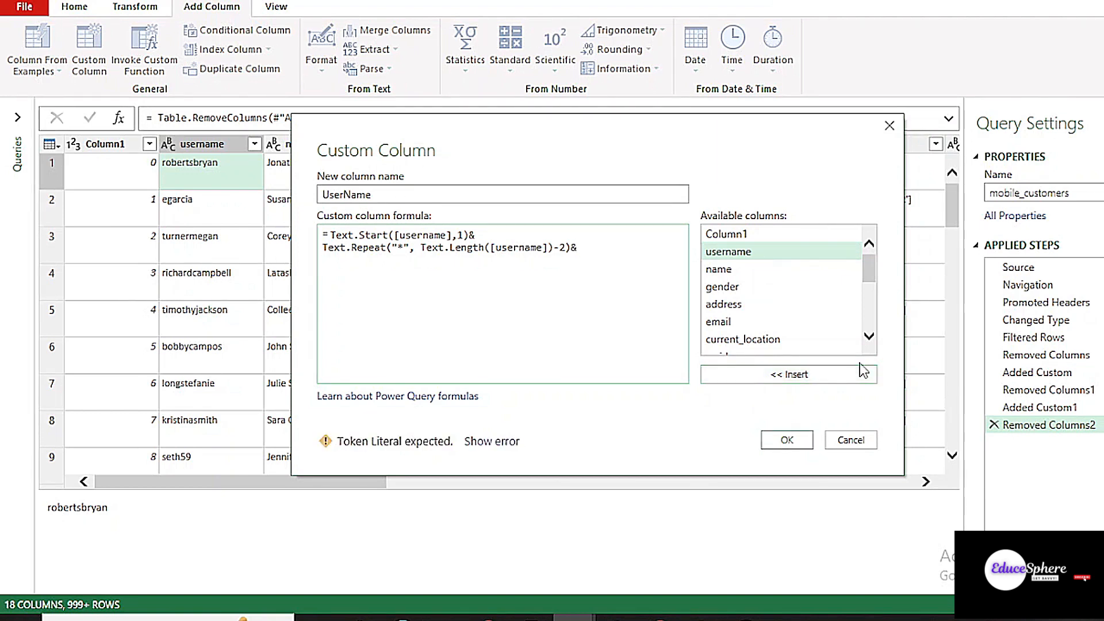
pyautogui.press('Return')
pyautogui.write('Text.End')
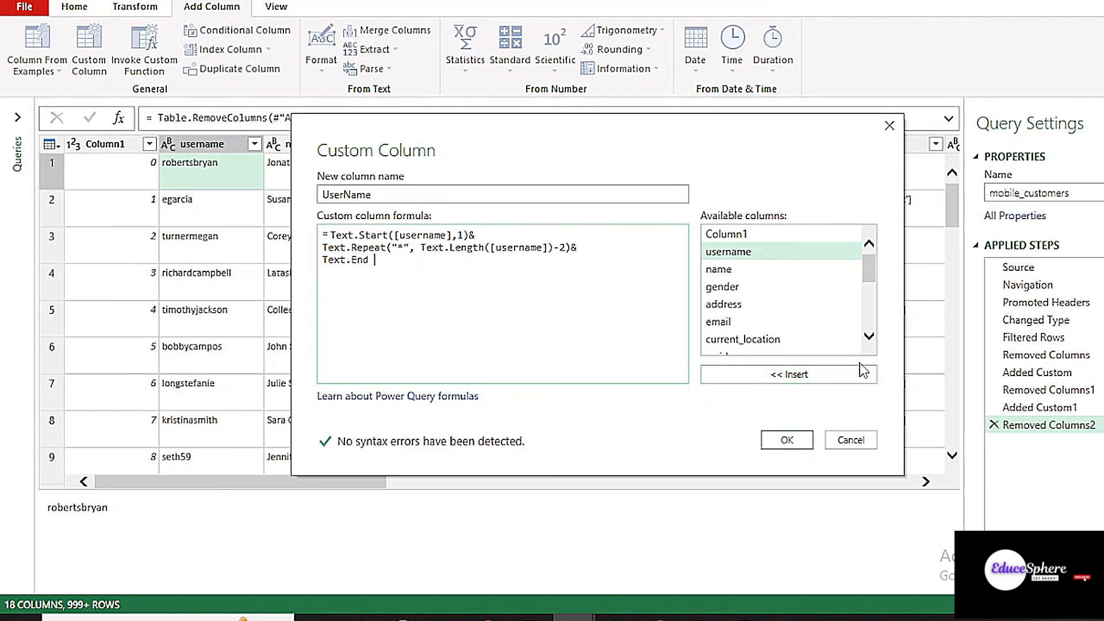
pyautogui.write('[Username')
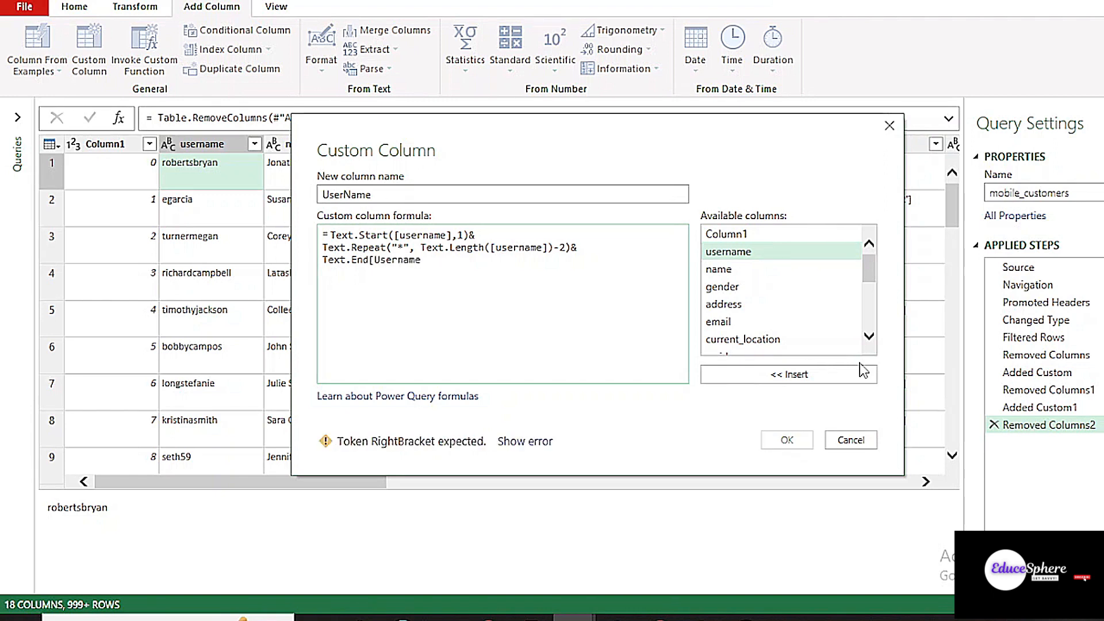
pyautogui.press('BackSpace')
pyautogui.press('BackSpace')
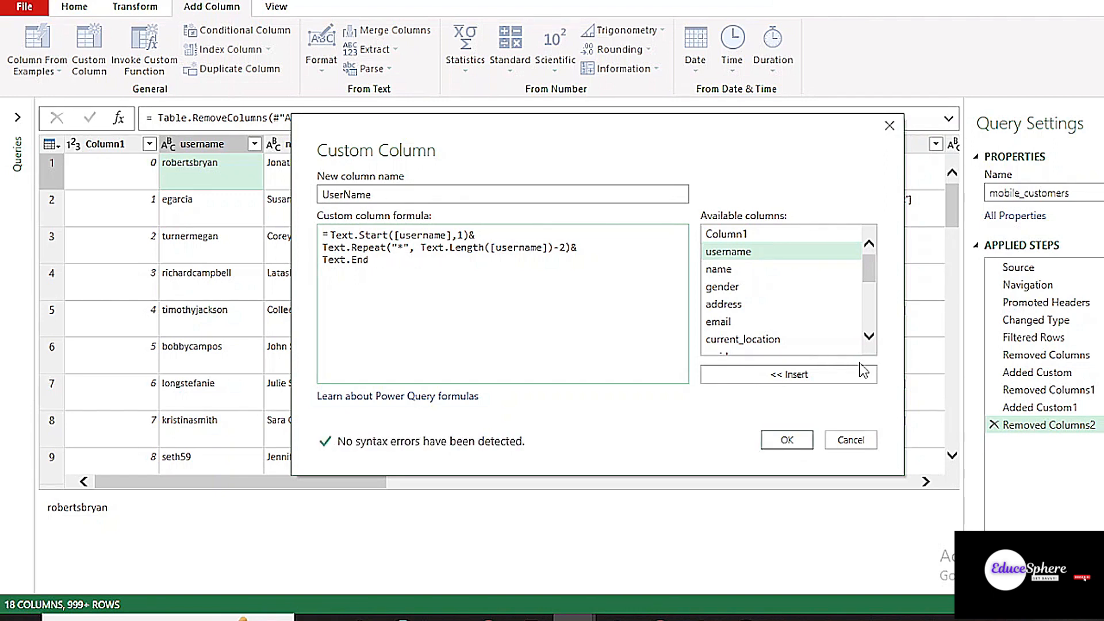
pyautogui.write('(')
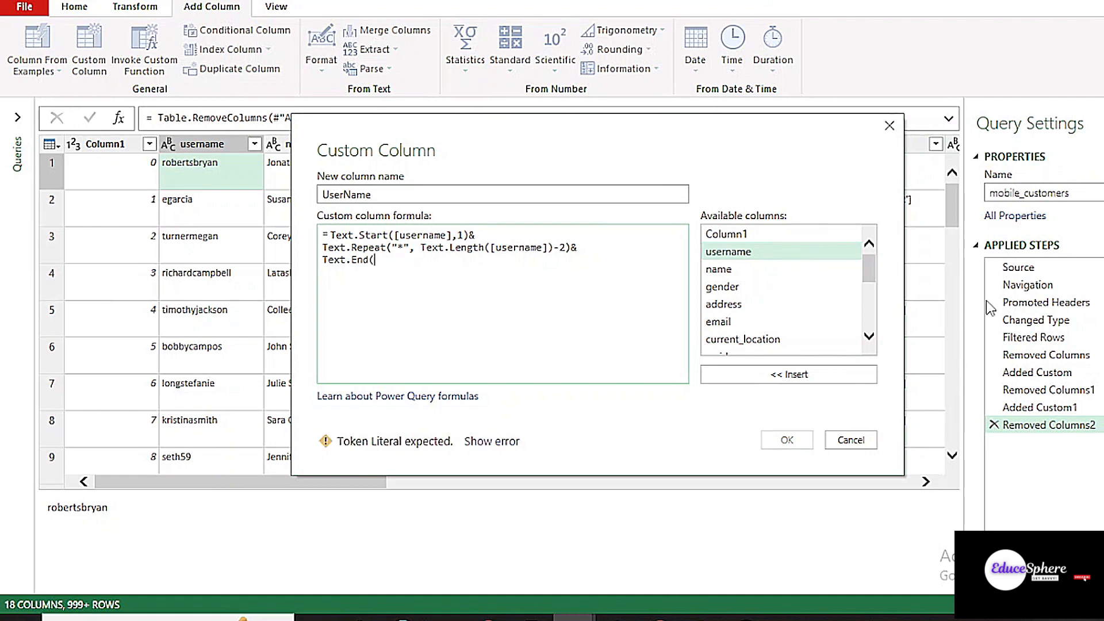
pyautogui.click(797, 377)
pyautogui.write(')')
pyautogui.press('BackSpace')
pyautogui.write(',1')
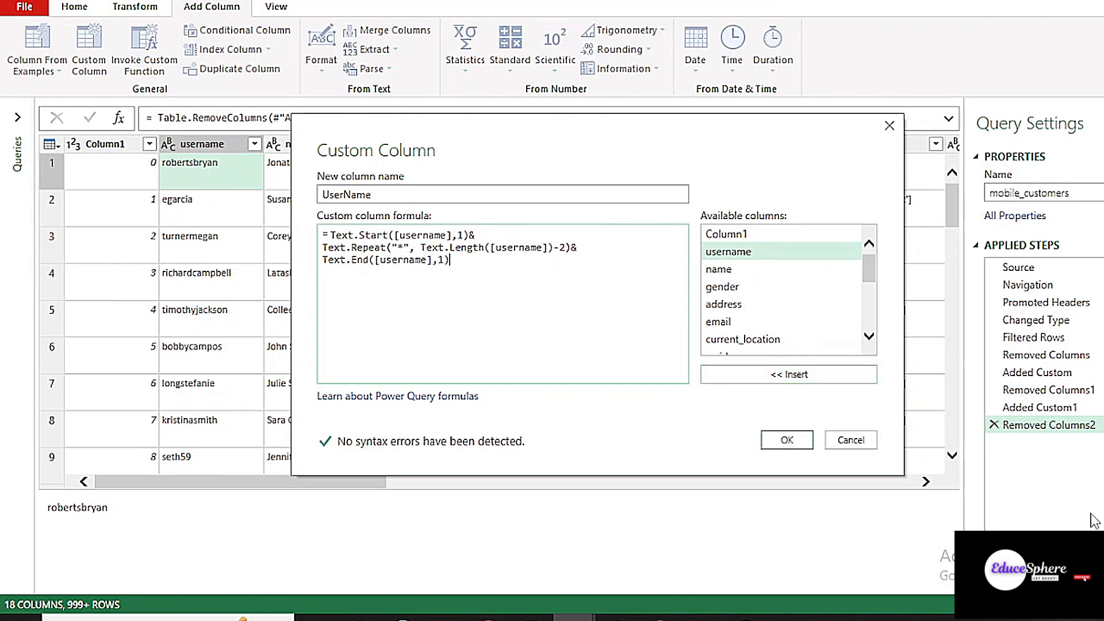
# - Create the masked username column from the finished formula and check its values at the end of the table
pyautogui.click(786, 439)
pyautogui.moveTo(290, 582); pyautogui.dragTo(831, 583)
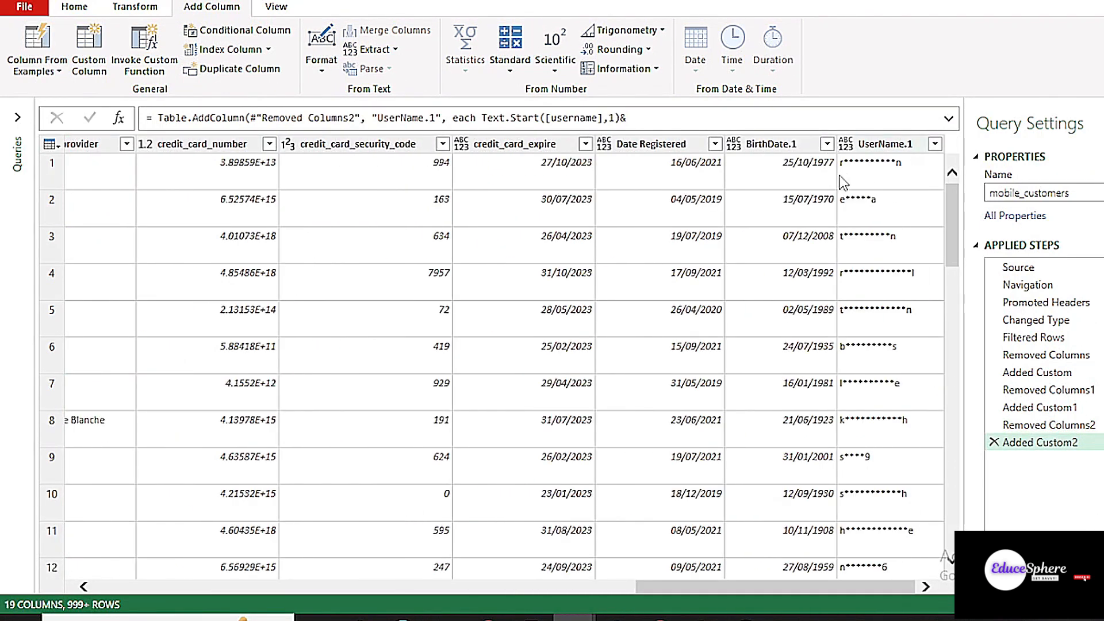
pyautogui.moveTo(949, 232)
pyautogui.mouseDown()
pyautogui.moveTo(952, 318)
pyautogui.moveTo(946, 224)
pyautogui.mouseUp()
pyautogui.moveTo(725, 591); pyautogui.dragTo(138, 585)
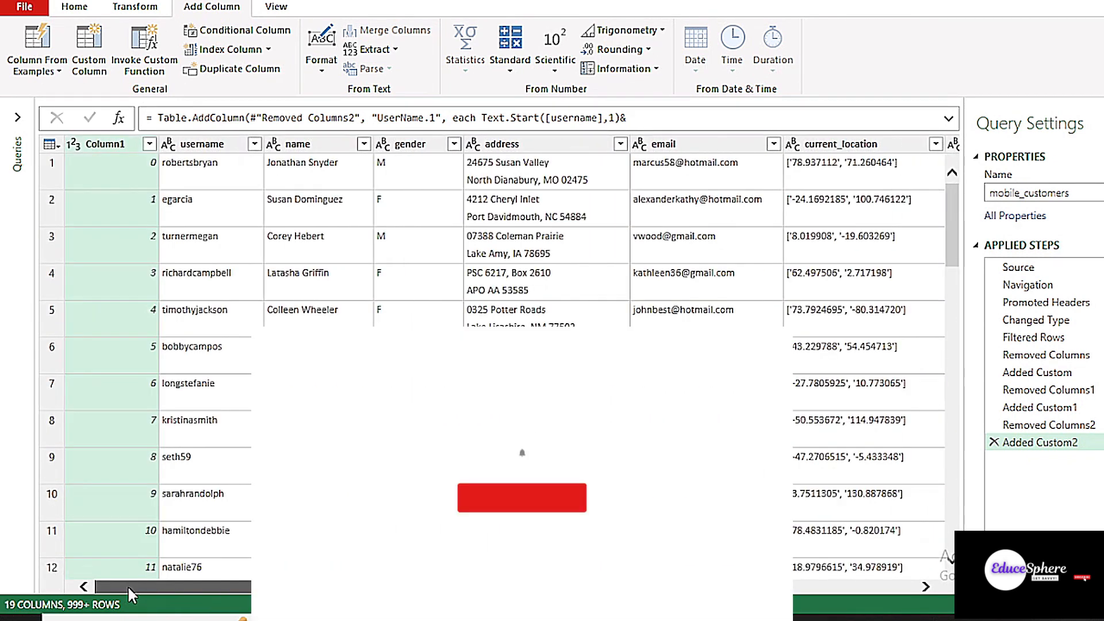
# - Remove the original username column from the table
pyautogui.click(203, 144)
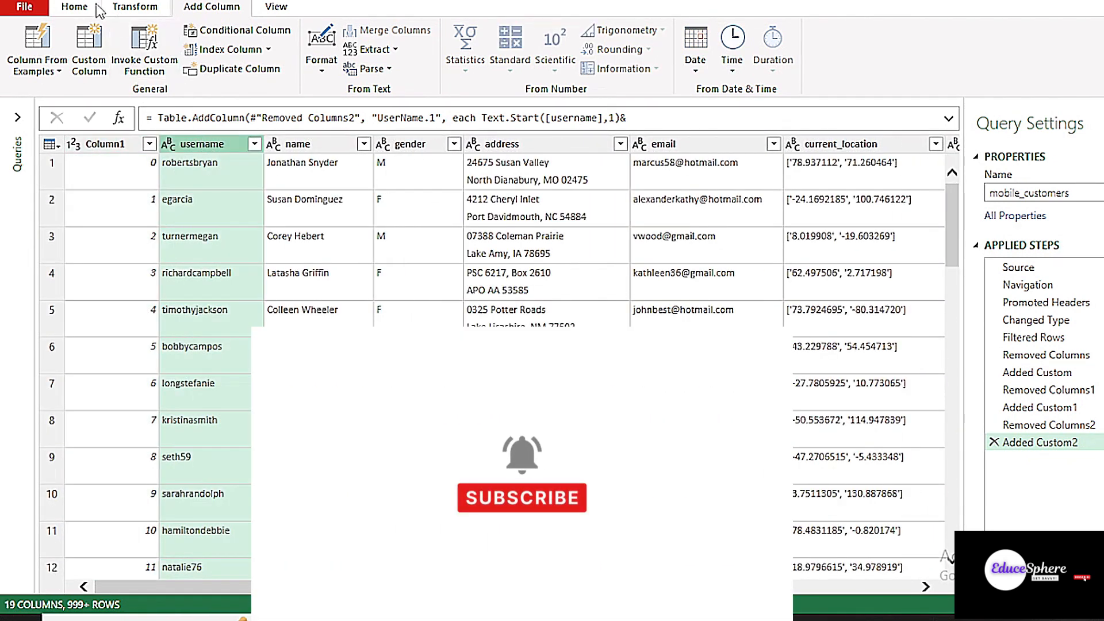
pyautogui.click(74, 6)
pyautogui.click(295, 66)
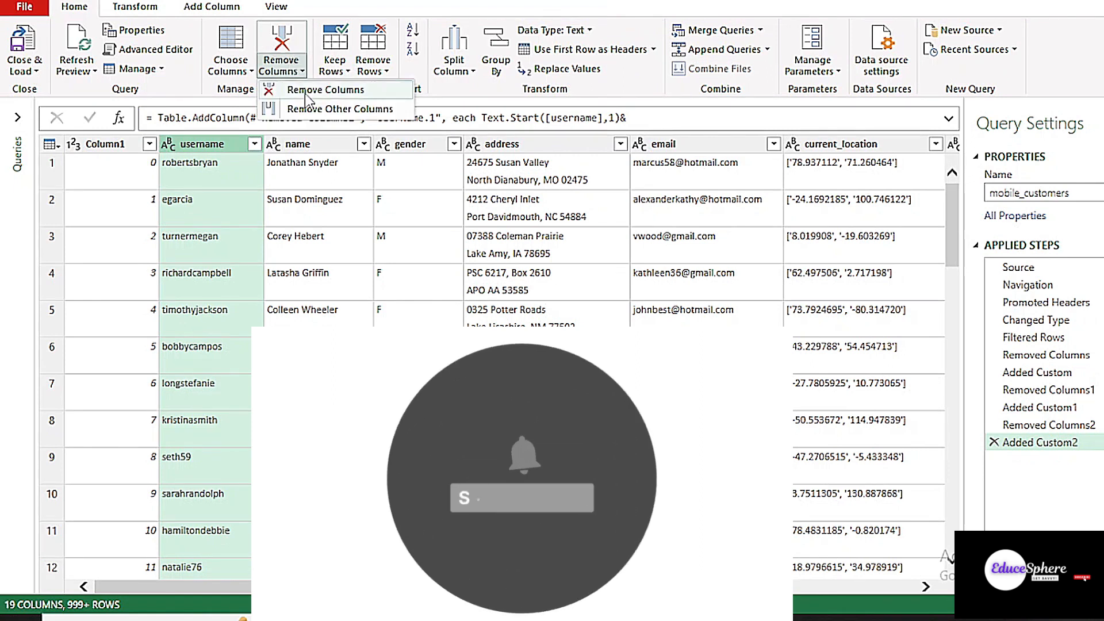
pyautogui.click(306, 90)
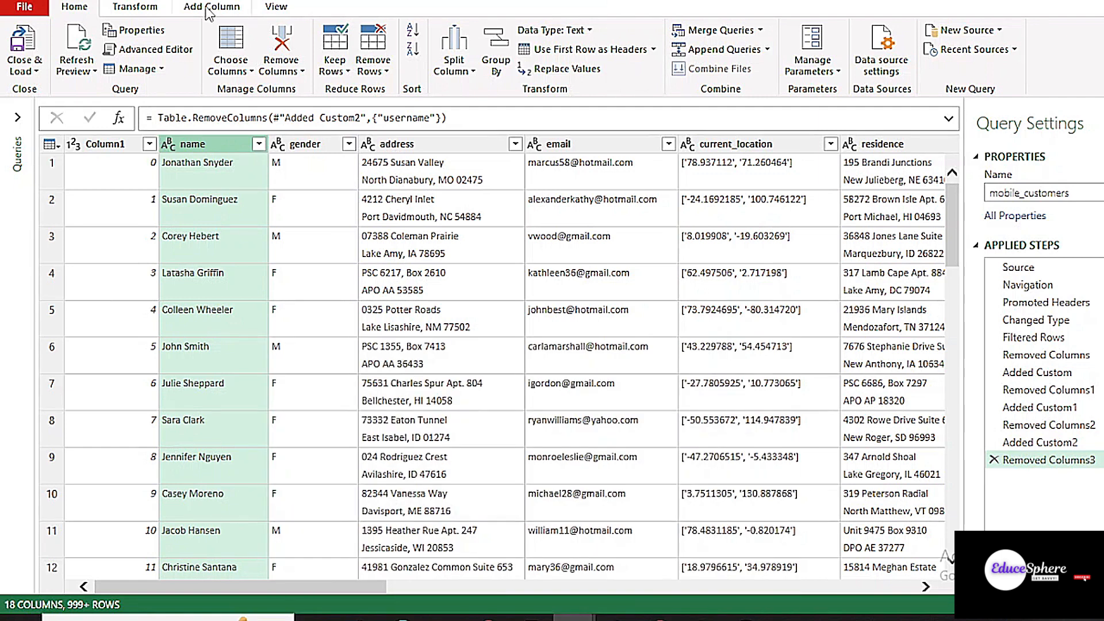
# - Add an index column that starts from 1
pyautogui.click(161, 6)
pyautogui.click(211, 6)
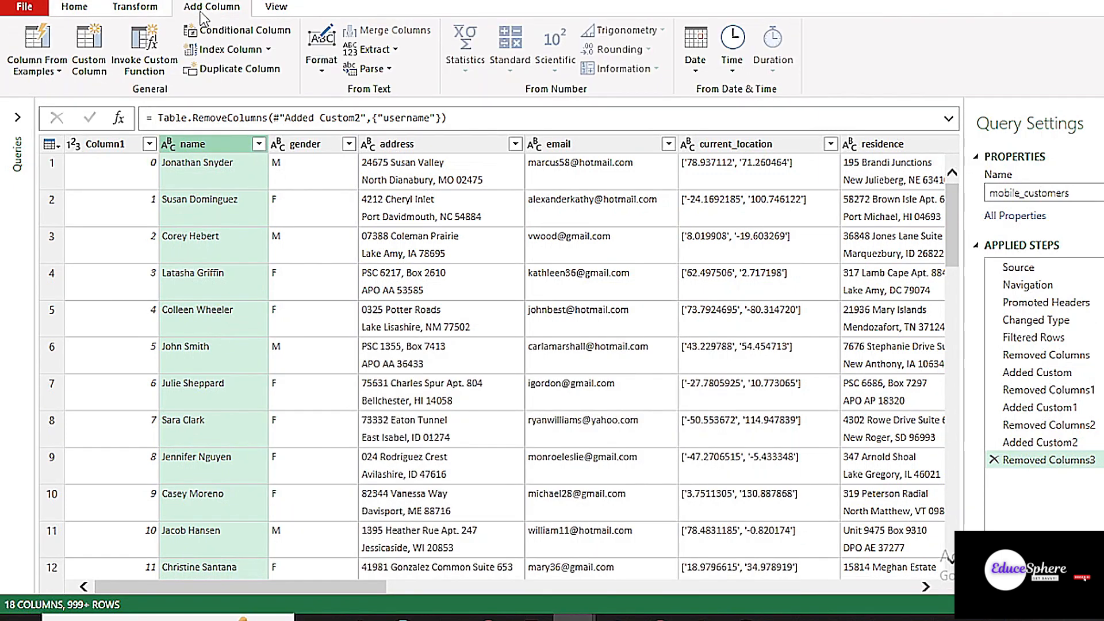
pyautogui.click(268, 49)
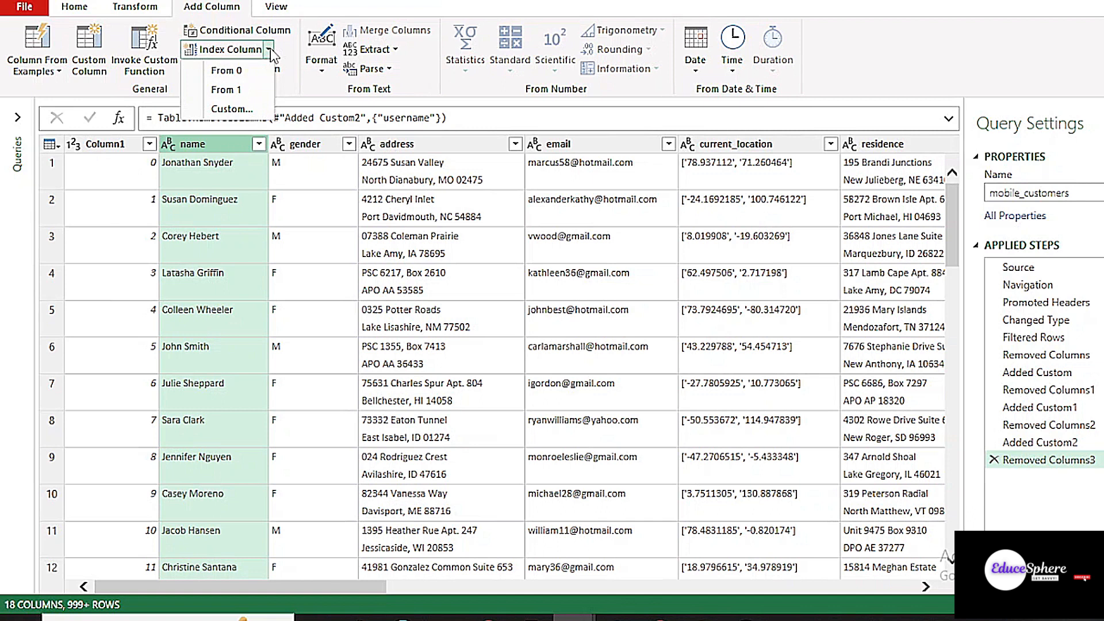
pyautogui.click(236, 89)
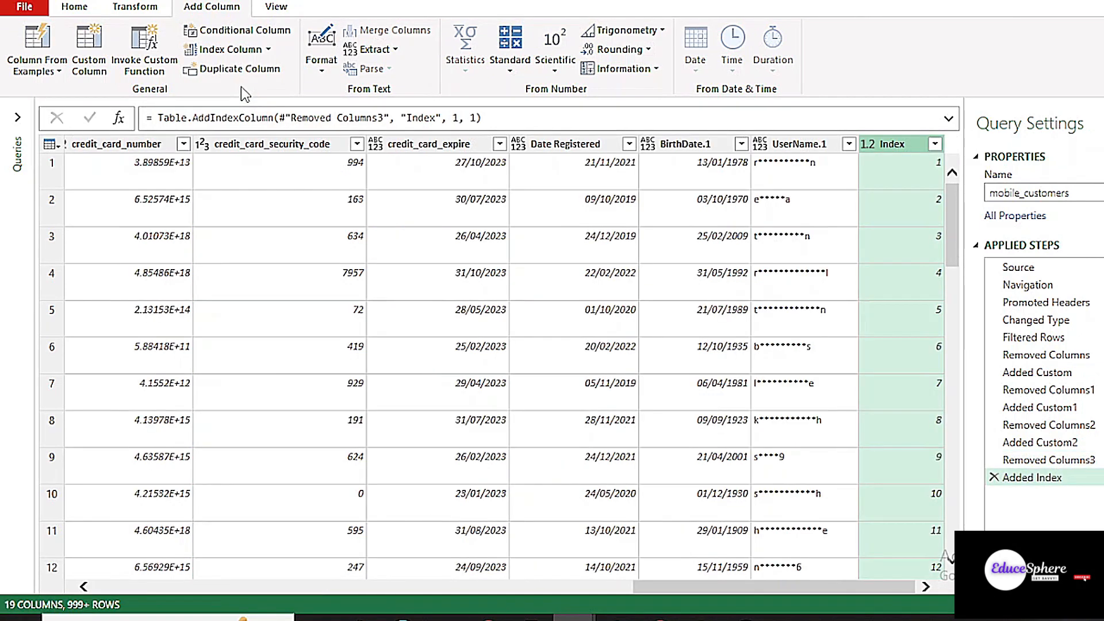
# - Add a column from examples based on the Index column, using "Customer 1" as the first row's sample value
pyautogui.rightClick(900, 148)
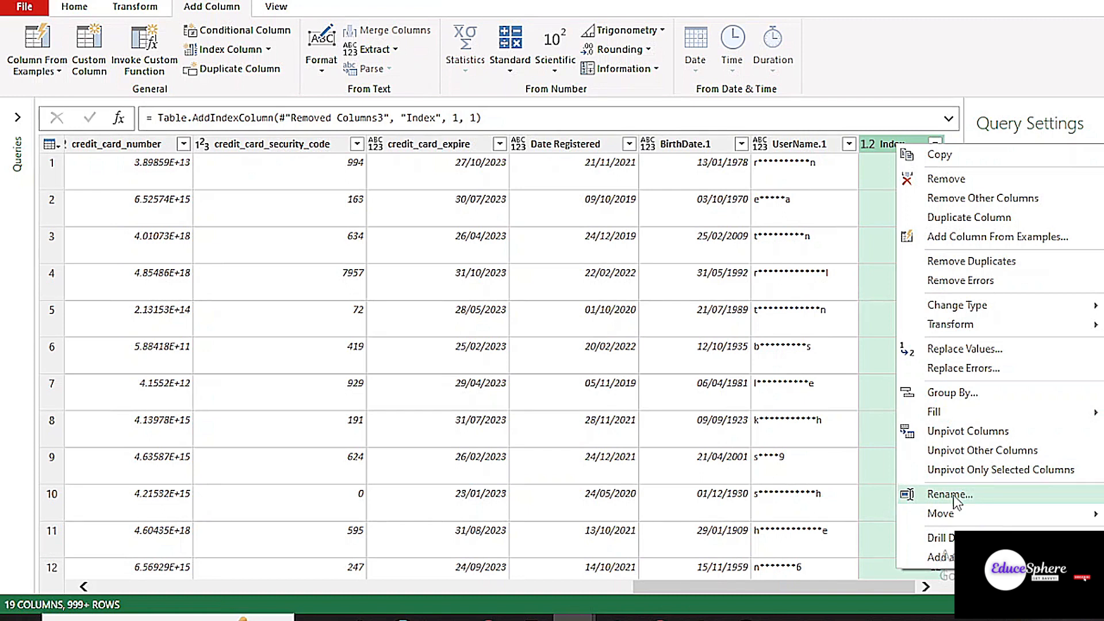
pyautogui.click(950, 239)
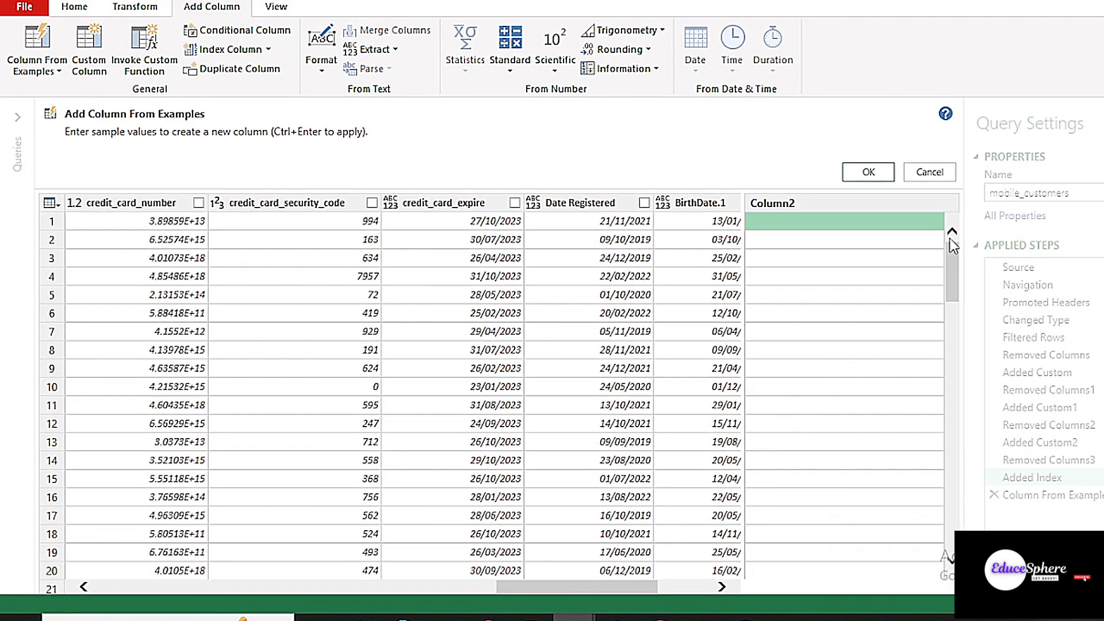
pyautogui.write('Customer 1')
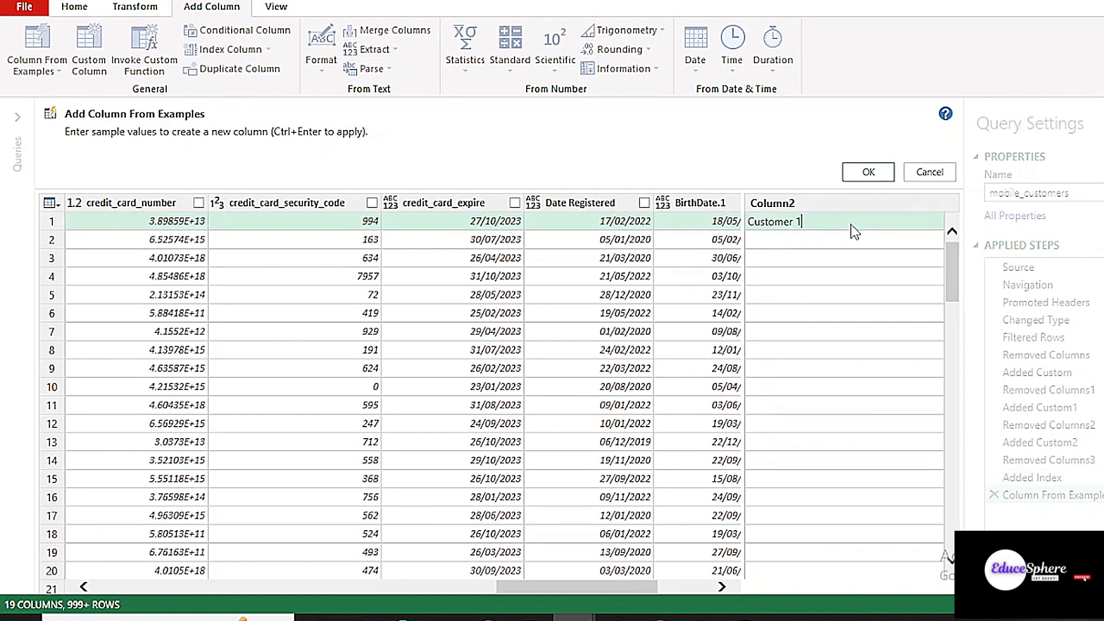
pyautogui.press('Return')
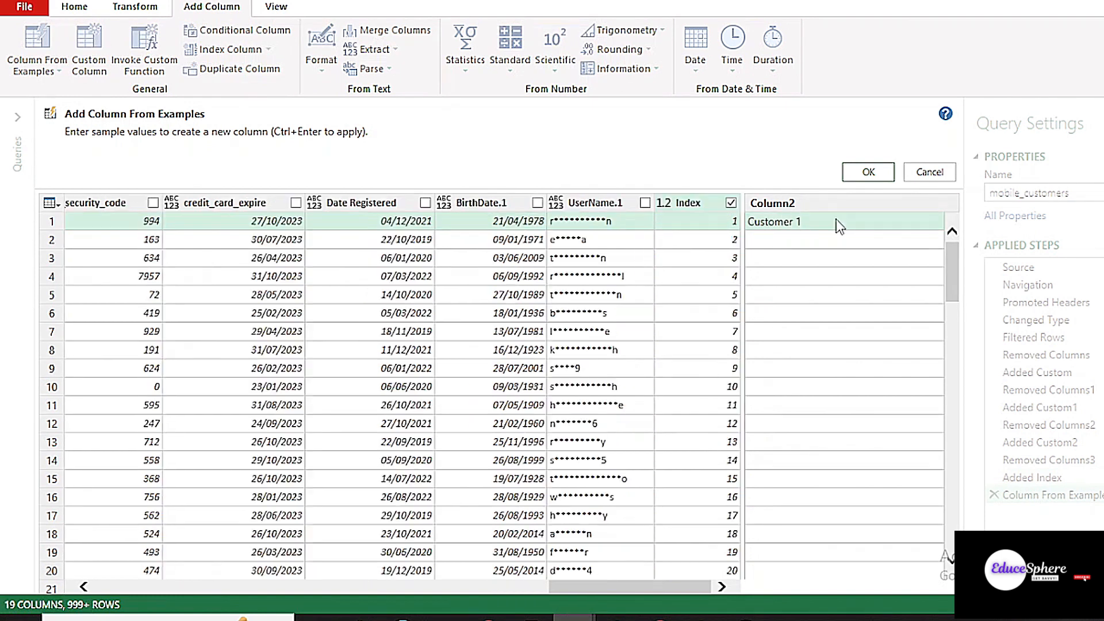
pyautogui.click(869, 172)
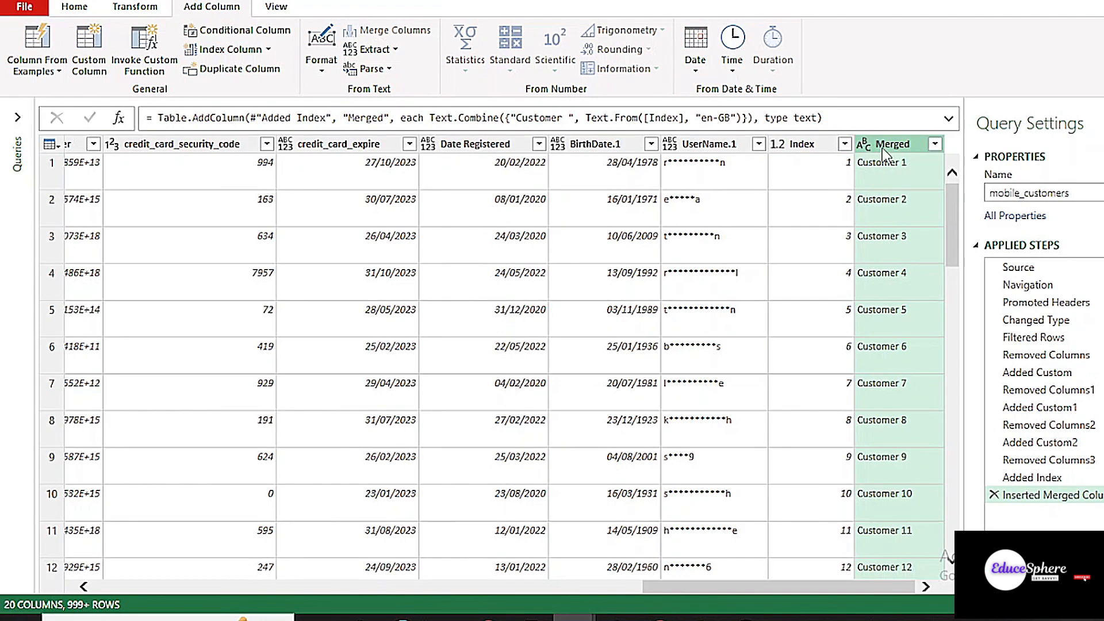
# - Rename the Merged column to Custmers
pyautogui.rightClick(884, 153)
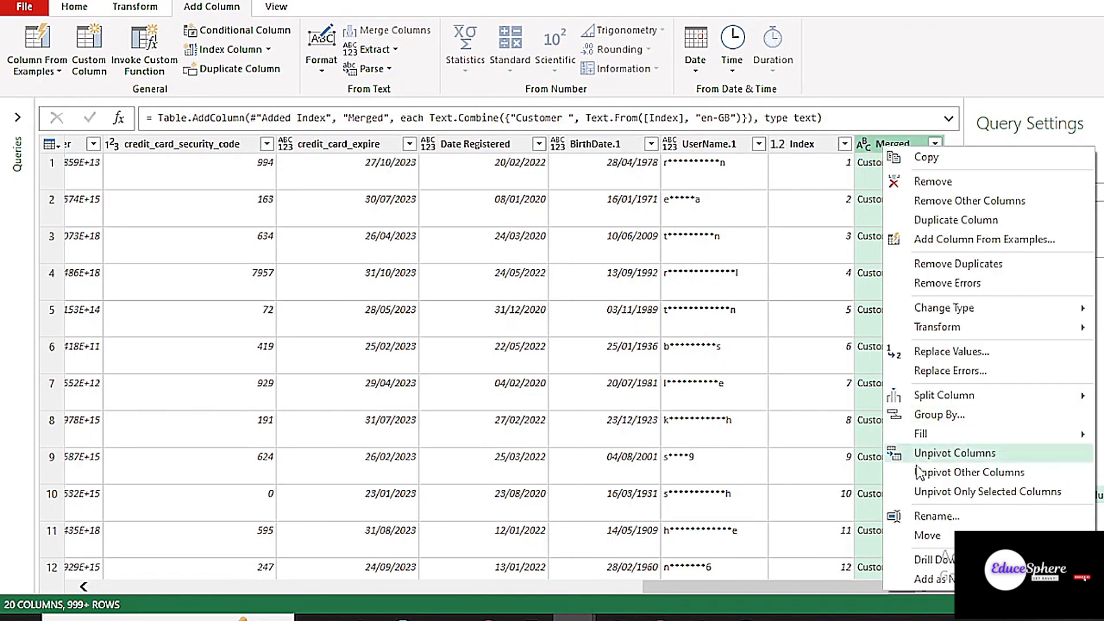
pyautogui.click(931, 515)
pyautogui.press('BackSpace')
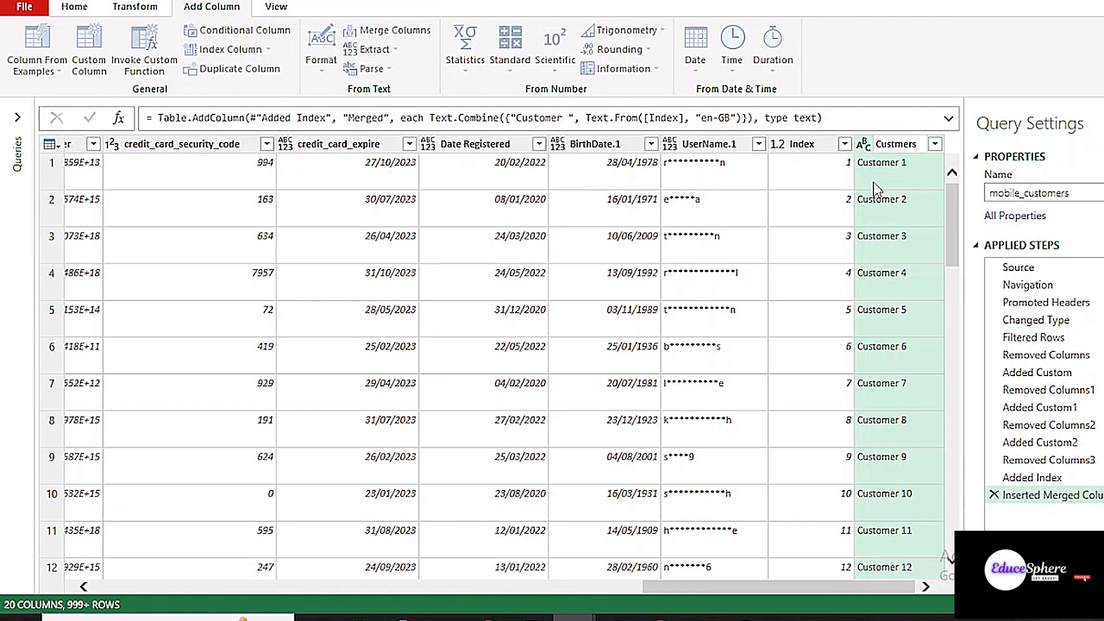
pyautogui.press('Return')
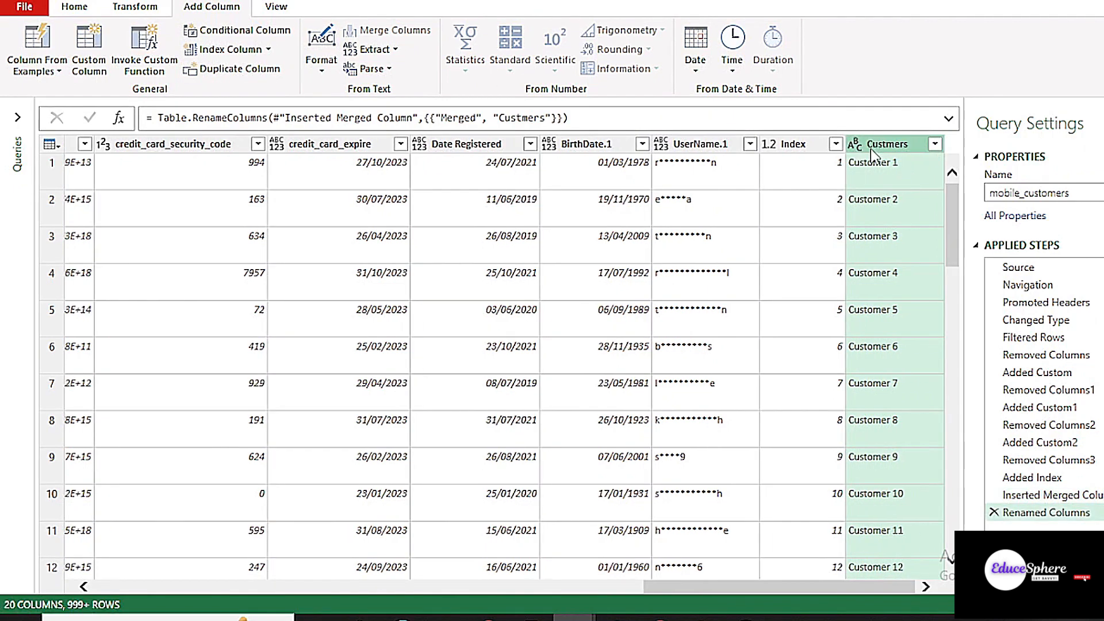
# - Move the Custmers column to the beginning of the table and place it directly after Column1
pyautogui.rightClick(873, 154)
pyautogui.moveTo(917, 538)
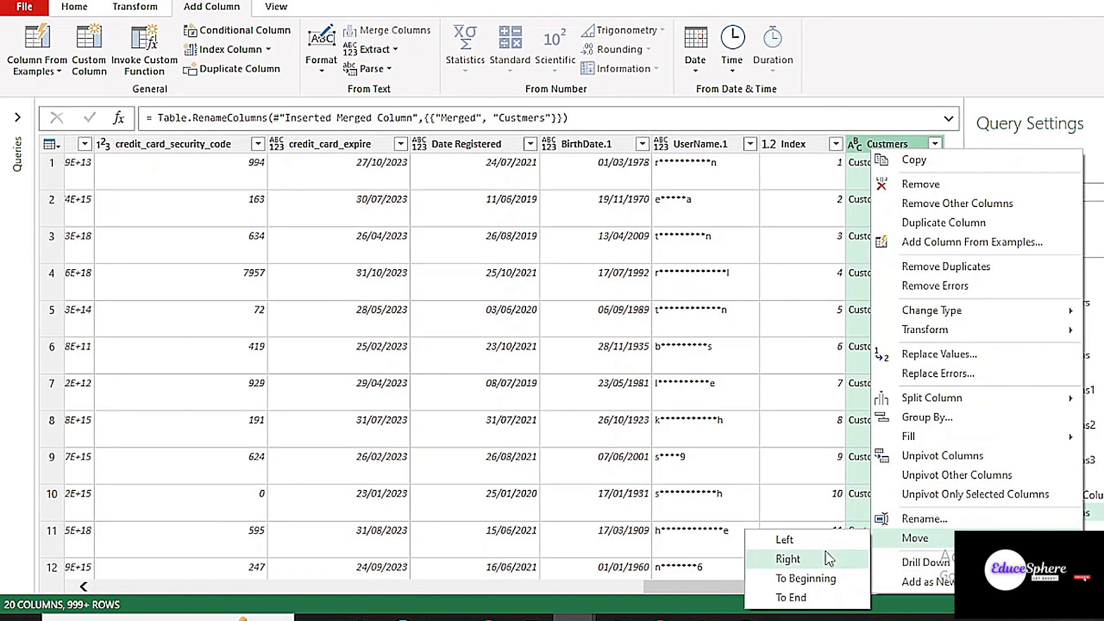
pyautogui.click(813, 579)
pyautogui.moveTo(104, 155); pyautogui.dragTo(261, 143)
pyautogui.click(288, 143)
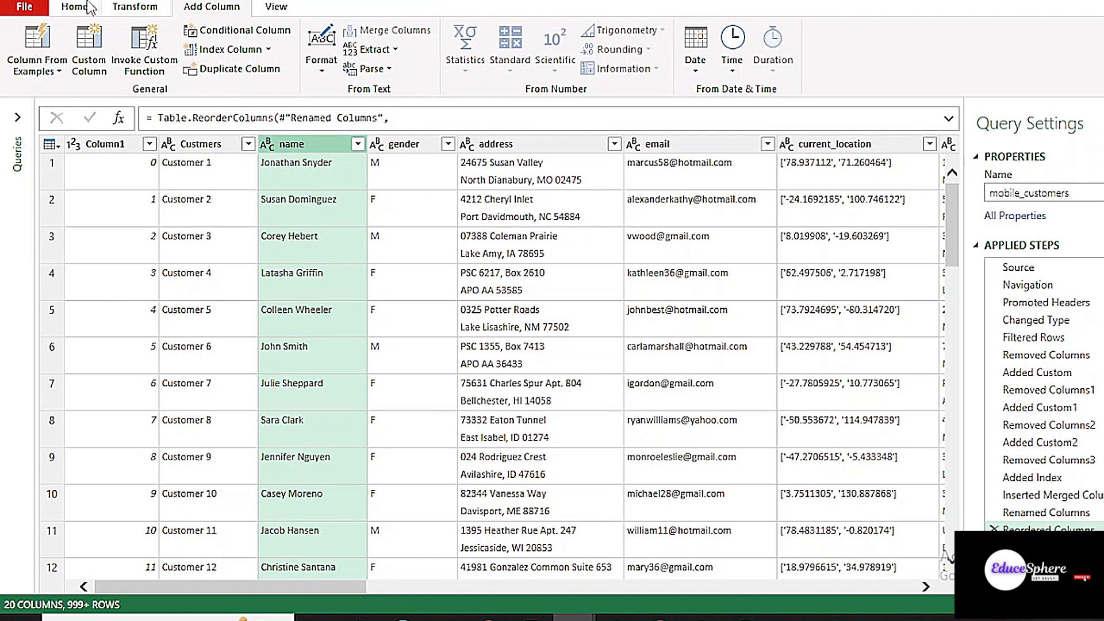
pyautogui.click(87, 7)
pyautogui.click(291, 53)
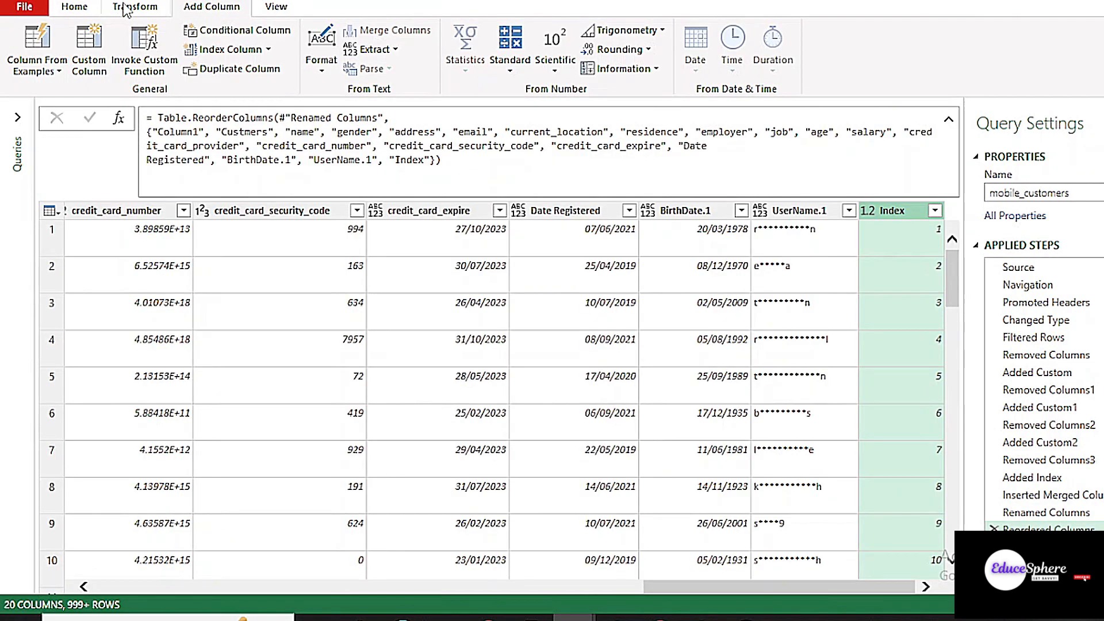
# - Remove the helper Index column and return to the first columns of the table
pyautogui.click(77, 8)
pyautogui.click(275, 69)
pyautogui.click(299, 92)
pyautogui.moveTo(653, 587); pyautogui.dragTo(15, 579)
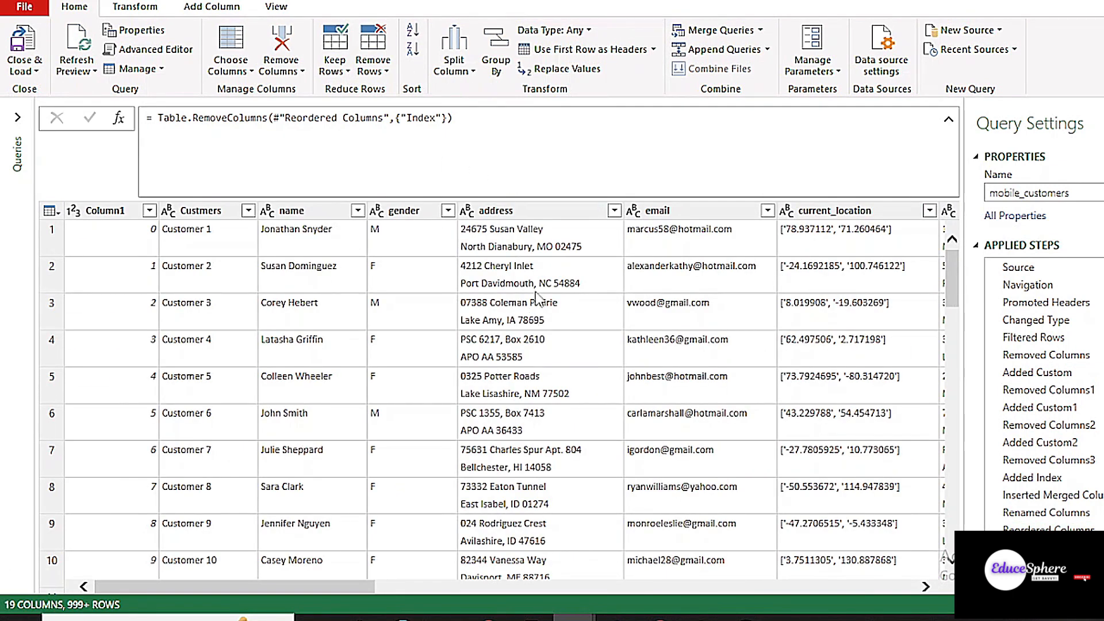
# - Start a custom column for replacing the address values and name it Address
pyautogui.click(527, 211)
pyautogui.click(210, 7)
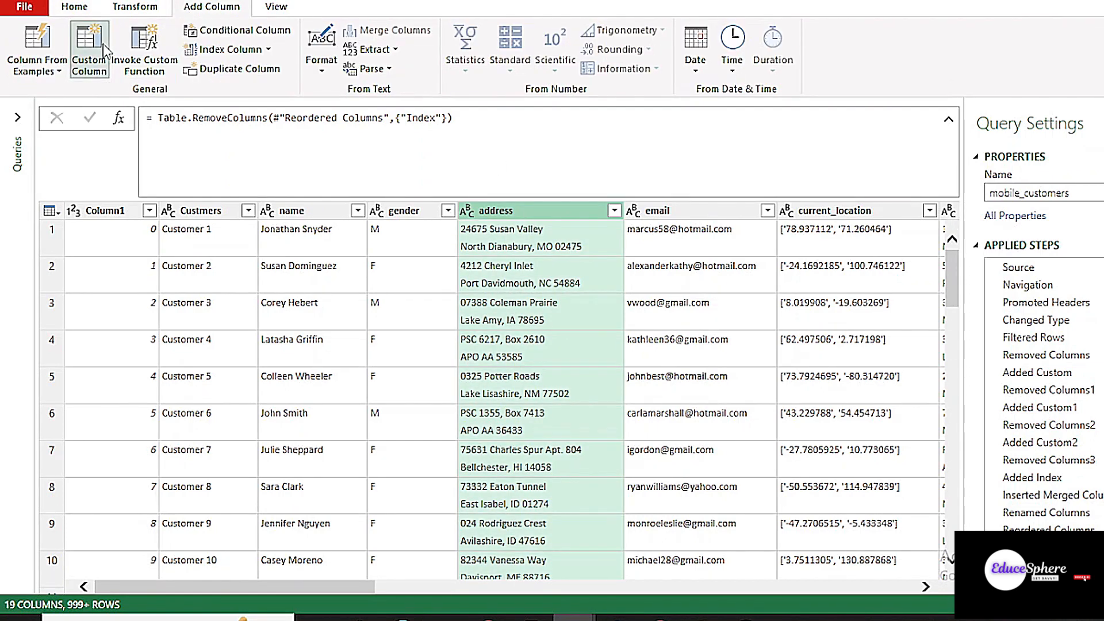
pyautogui.click(101, 45)
pyautogui.press('BackSpace')
pyautogui.press('BackSpace')
pyautogui.press('BackSpace')
pyautogui.press('BackSpace')
pyautogui.press('BackSpace')
pyautogui.press('BackSpace')
pyautogui.write('Adre')
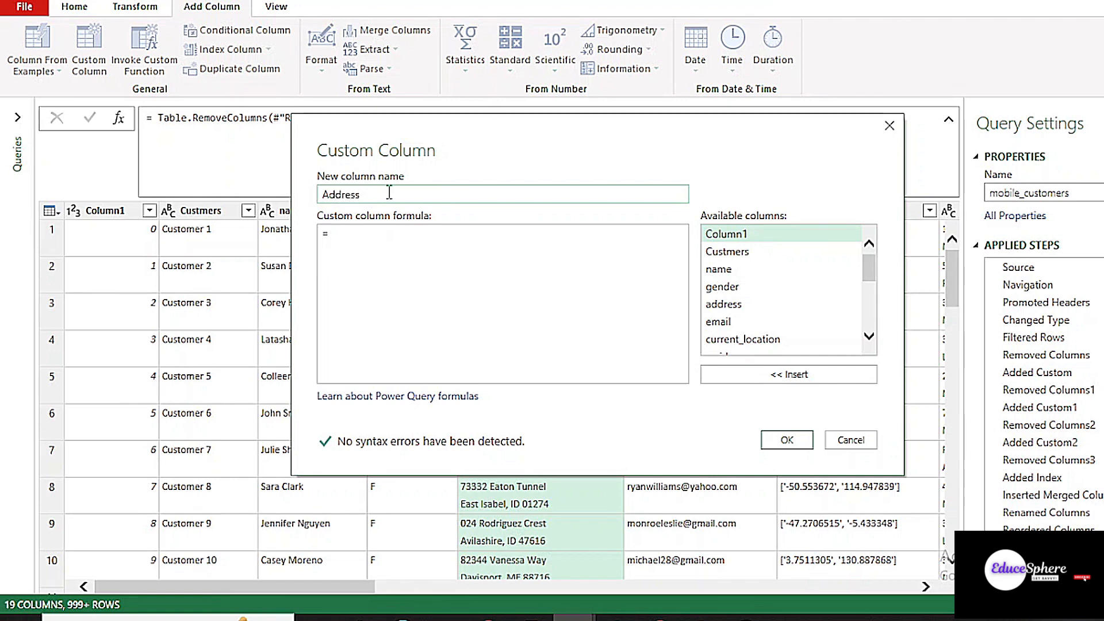
# - Begin the Address formula with let and the line length=15, followed by the comment //specify the length of the random string
pyautogui.click(386, 231)
pyautogui.write('let')
pyautogui.press('Return')
pyautogui.write('length=')
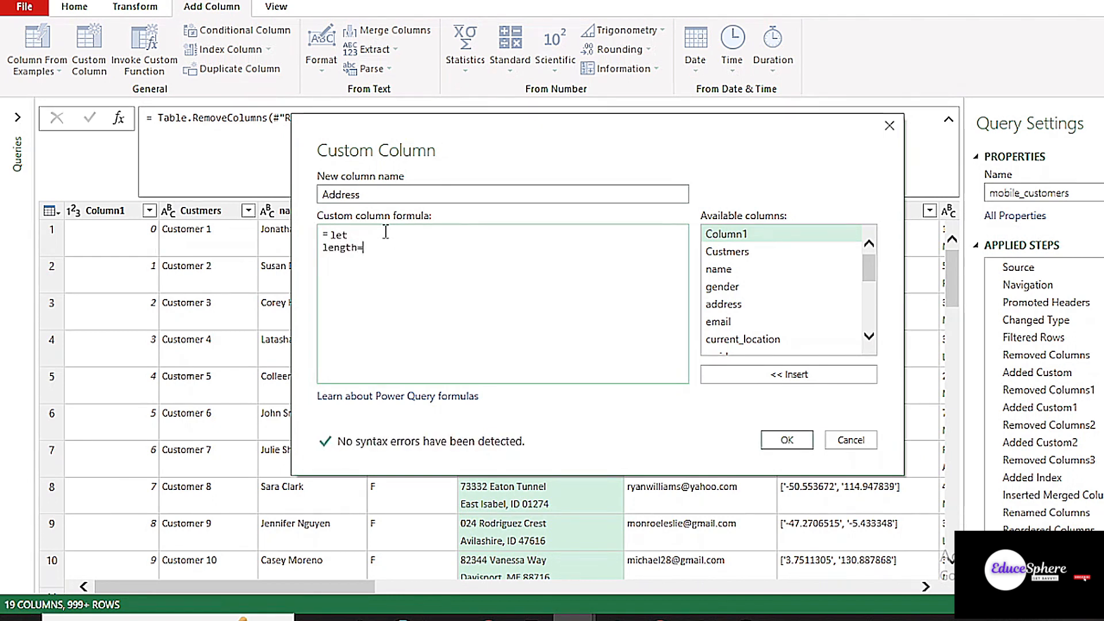
pyautogui.write('15,')
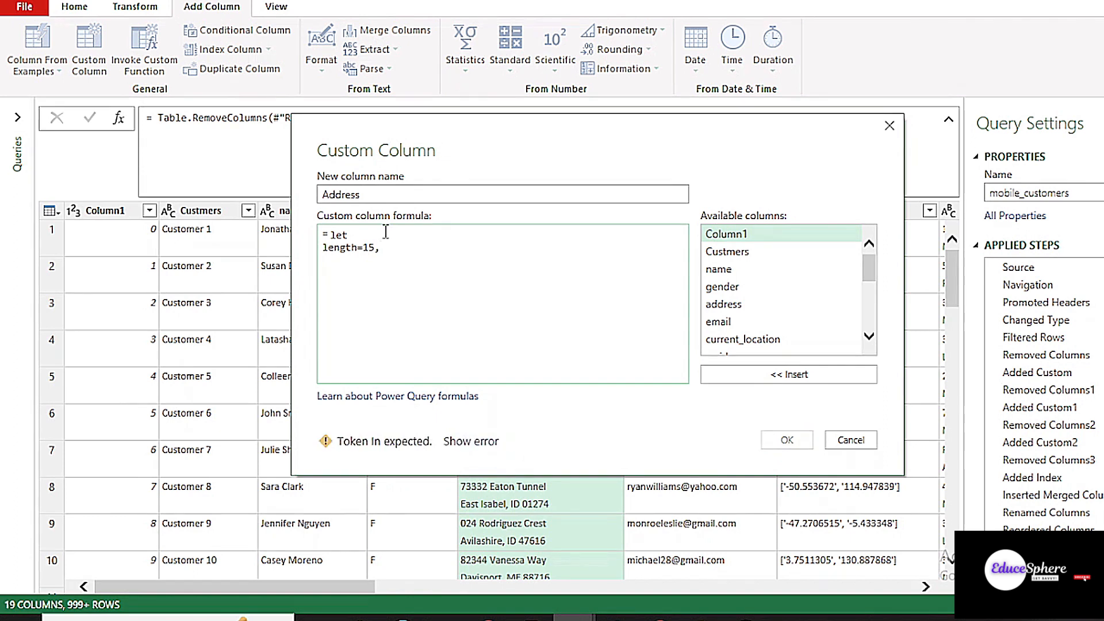
pyautogui.write(' //specif')
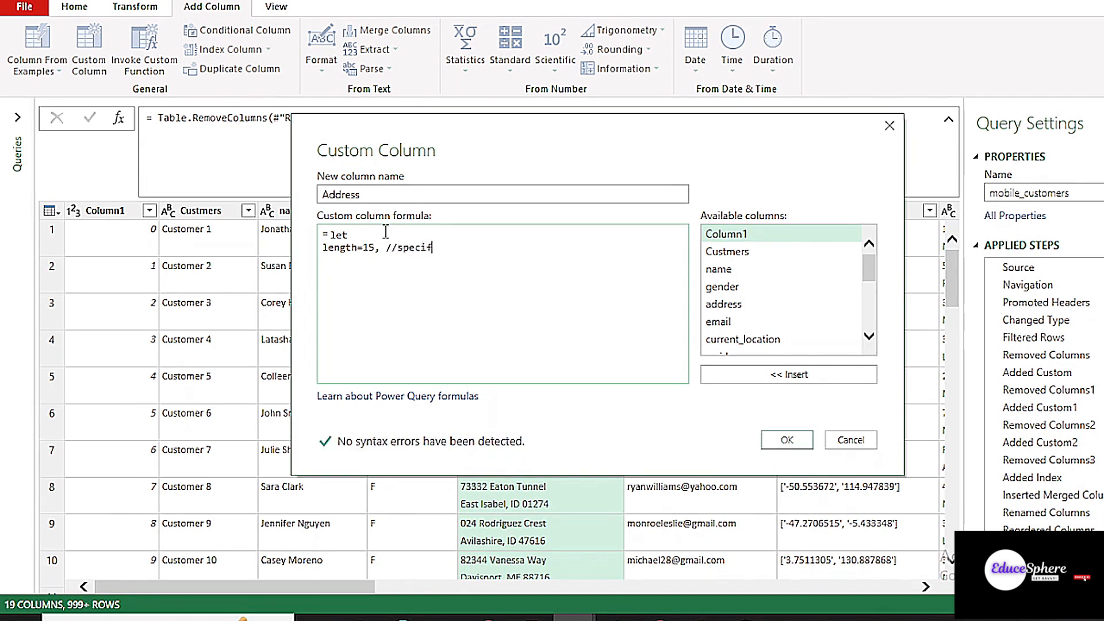
pyautogui.write('y the length of the random s')
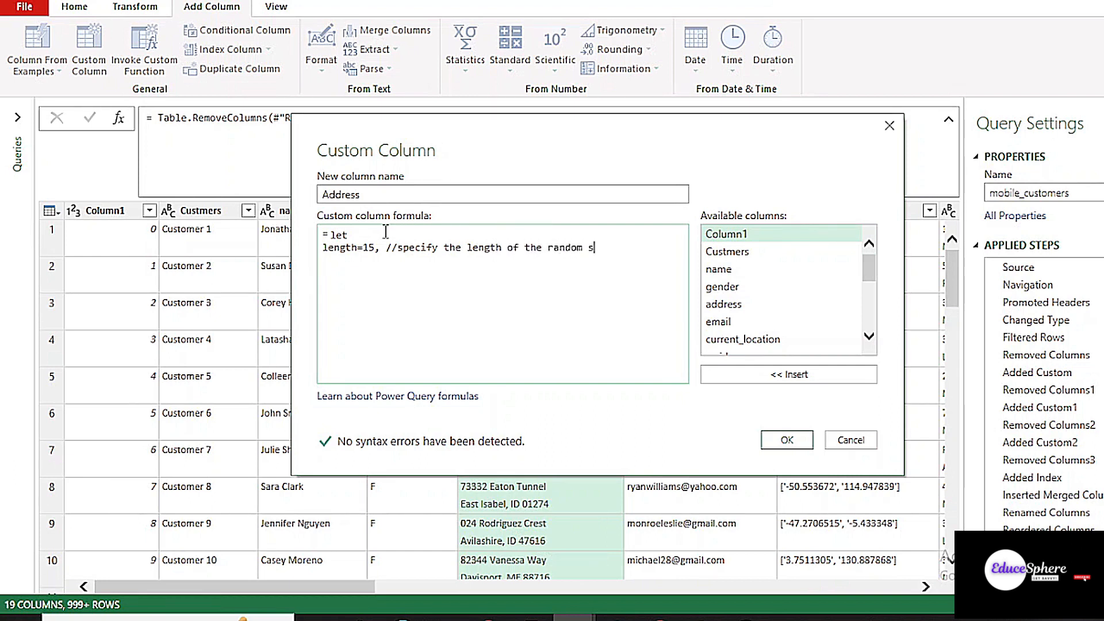
pyautogui.write('trings')
pyautogui.press('BackSpace')
pyautogui.press('Return')
pyautogui.write('leng')
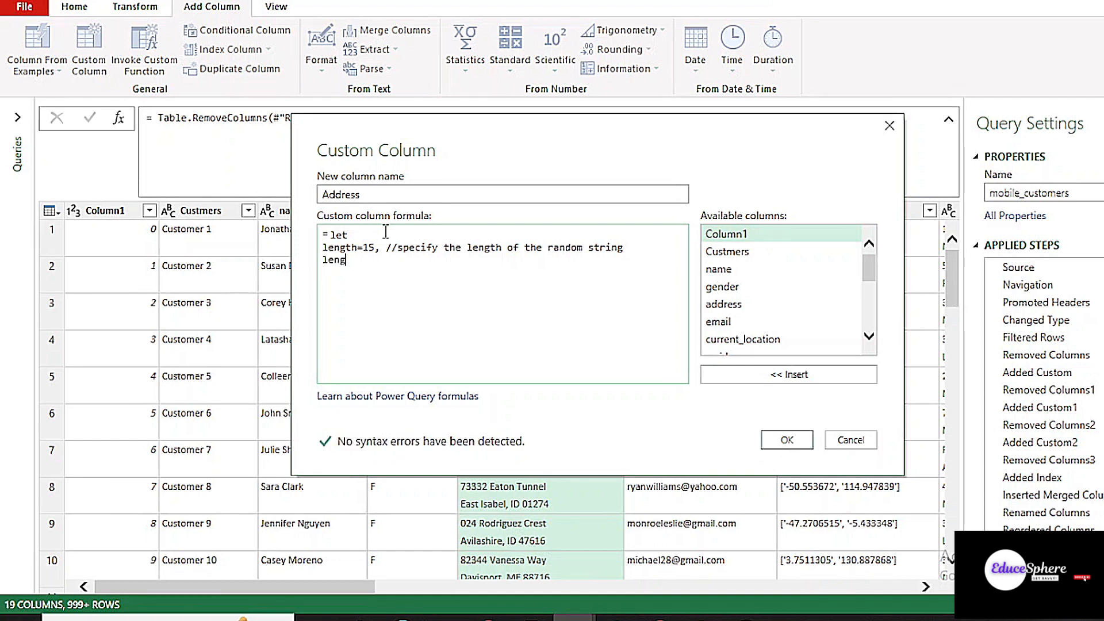
pyautogui.write('th=15,')
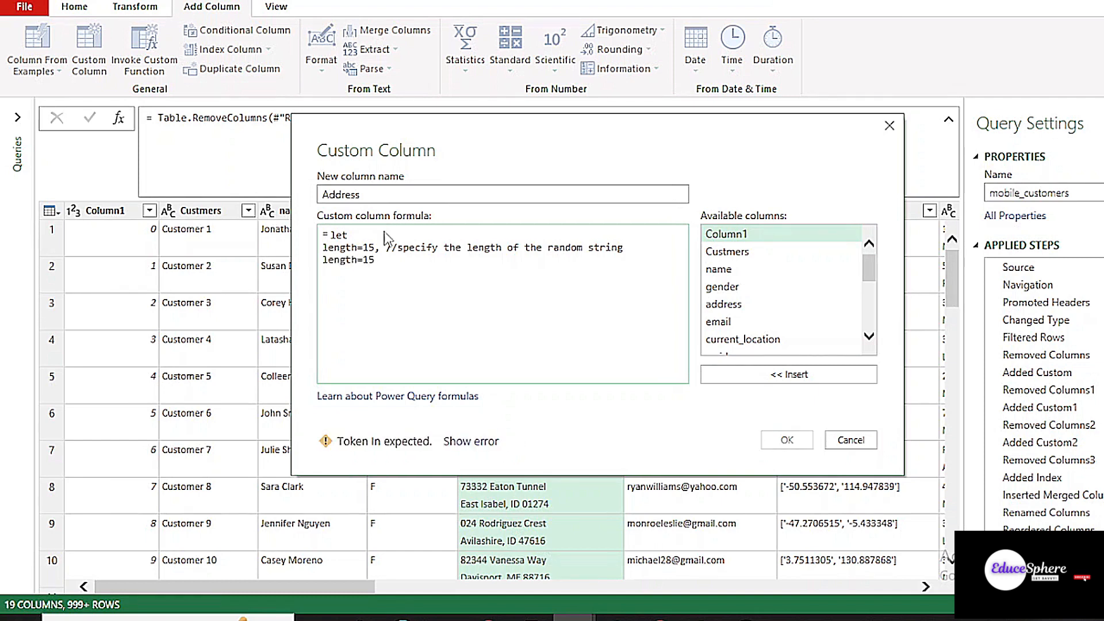
pyautogui.press('BackSpace')
pyautogui.press('BackSpace')
pyautogui.press('BackSpace')
pyautogui.press('BackSpace')
pyautogui.press('BackSpace')
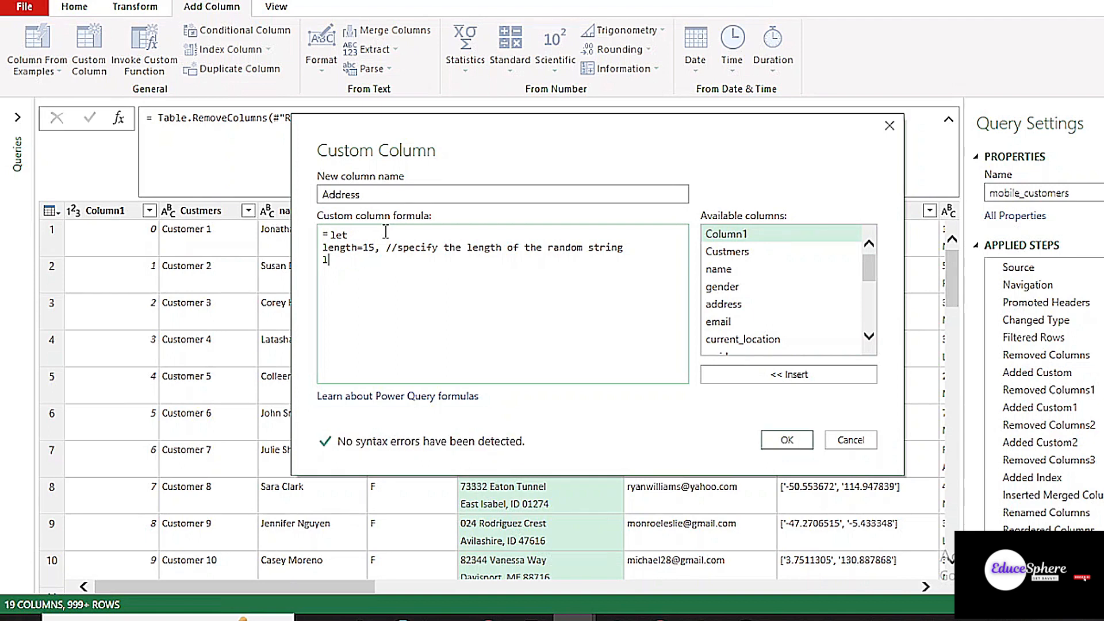
pyautogui.press('BackSpace')
# - Leave a blank line in the formula and add the comment line //Deefine the set of characters
pyautogui.press('Return')
pyautogui.write('//')
pyautogui.write('Deefine the ')
pyautogui.write('set of ch')
pyautogui.write('arat')
pyautogui.write('cters')
pyautogui.press('Return')
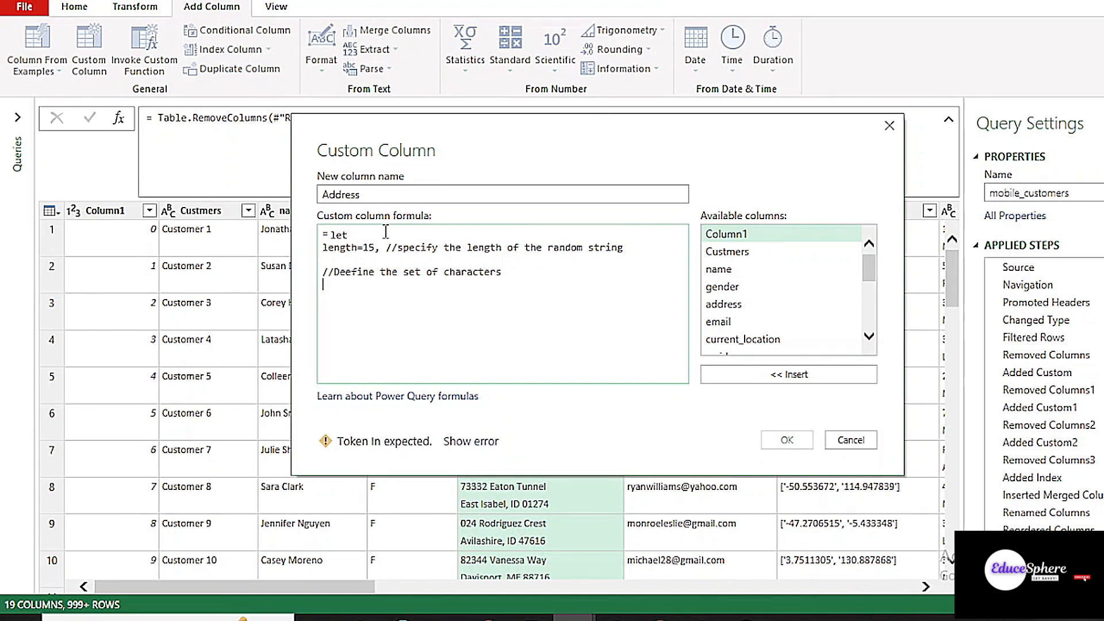
pyautogui.write('chars="')
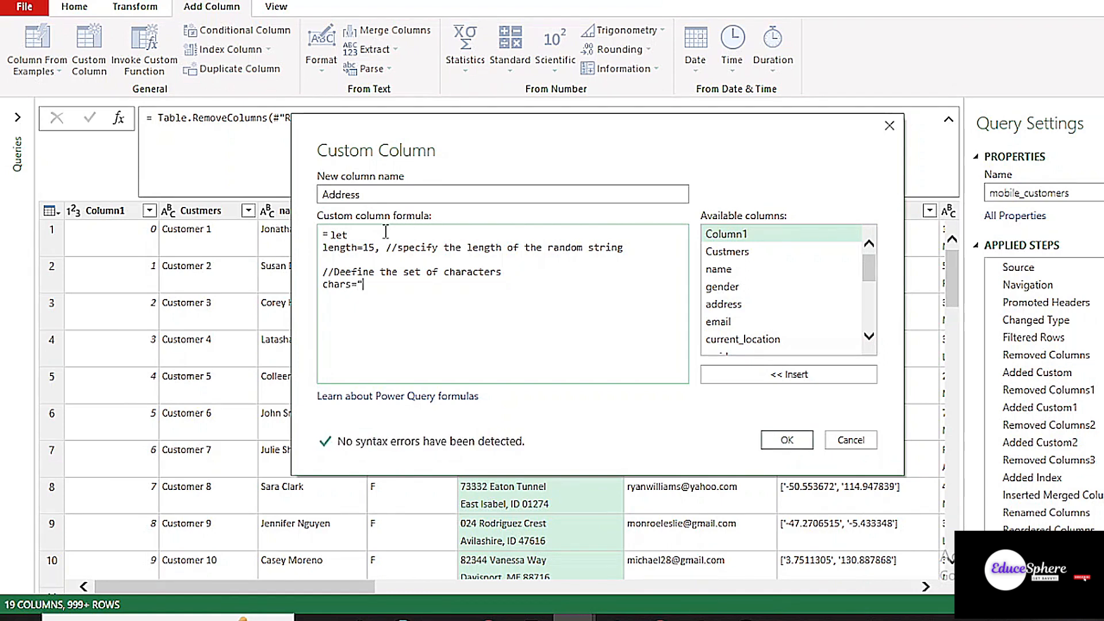
pyautogui.write('0123456789')
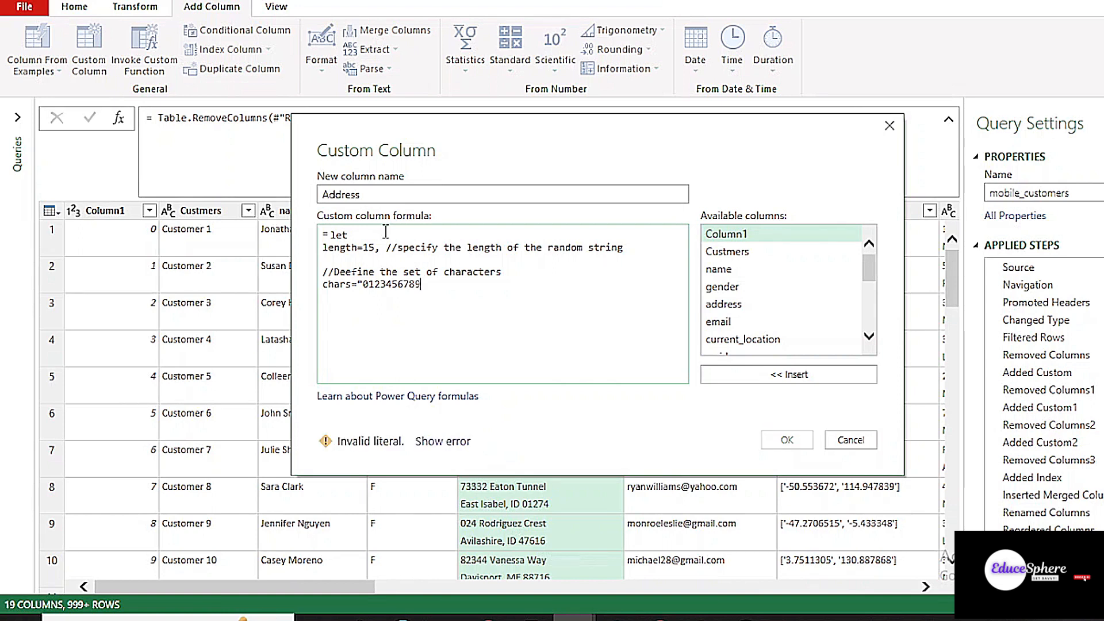
pyautogui.write('ABCDEFGHIJKLMNOPPQRSTU')
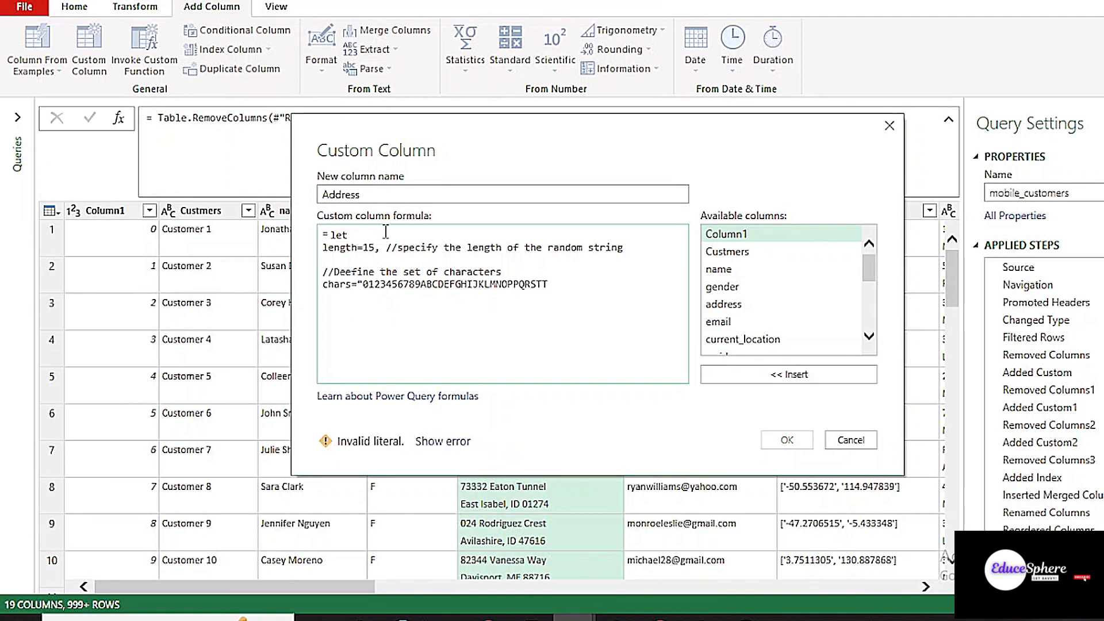
pyautogui.write('WX')
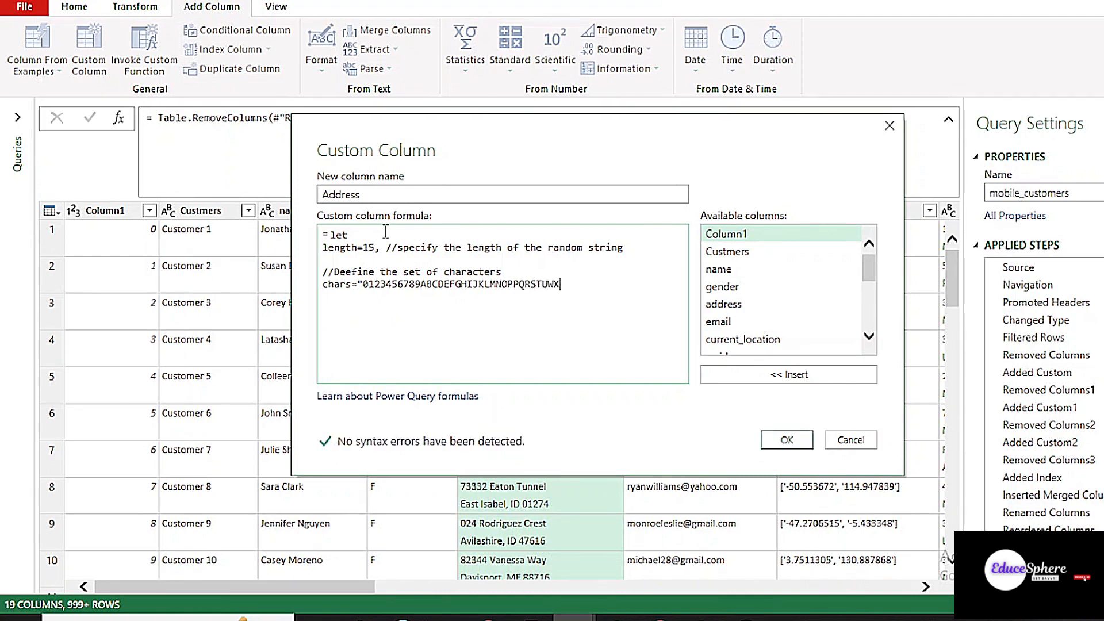
pyautogui.write('YZ')
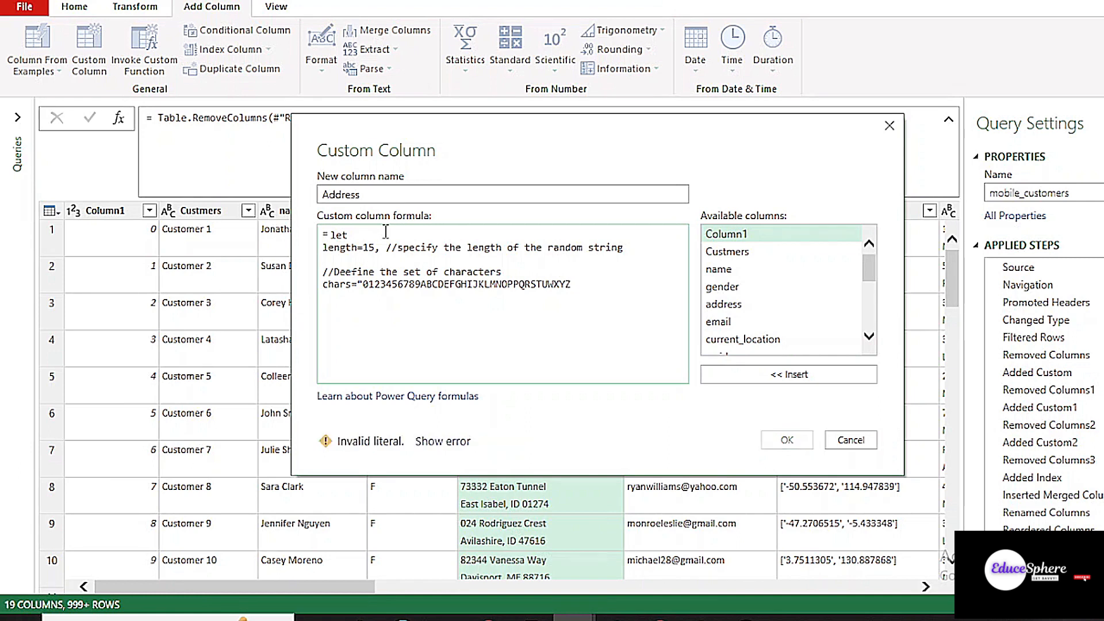
# - Complete the chars string with the lowercase letters abcddefghijklmnopqrstuvwxyz, a closing quote and a comma
pyautogui.write('abcdde')
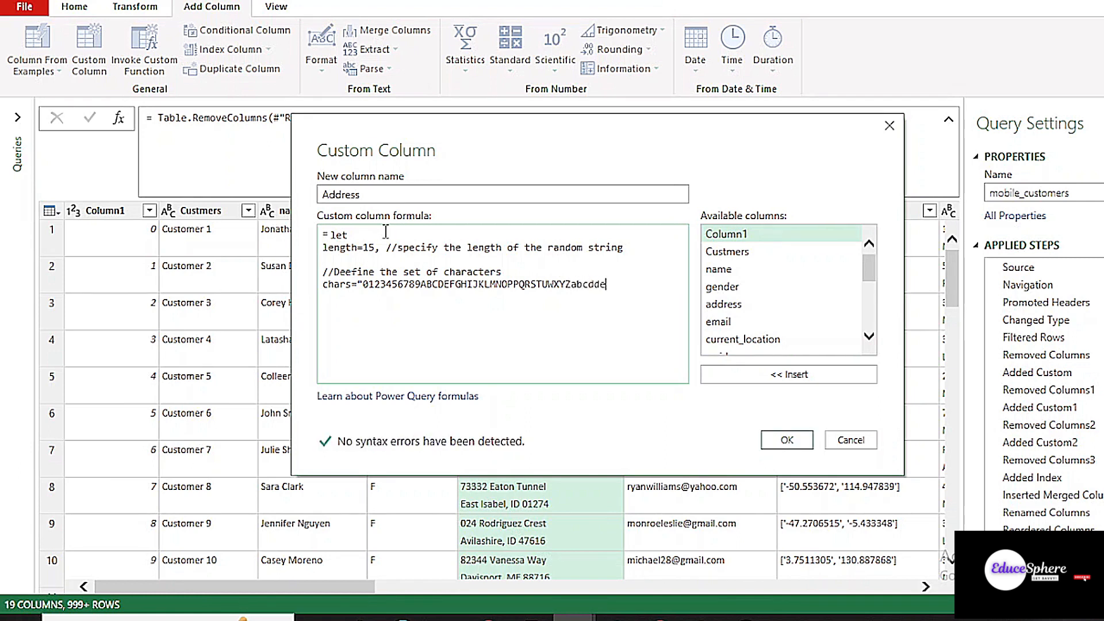
pyautogui.write('fghijkl')
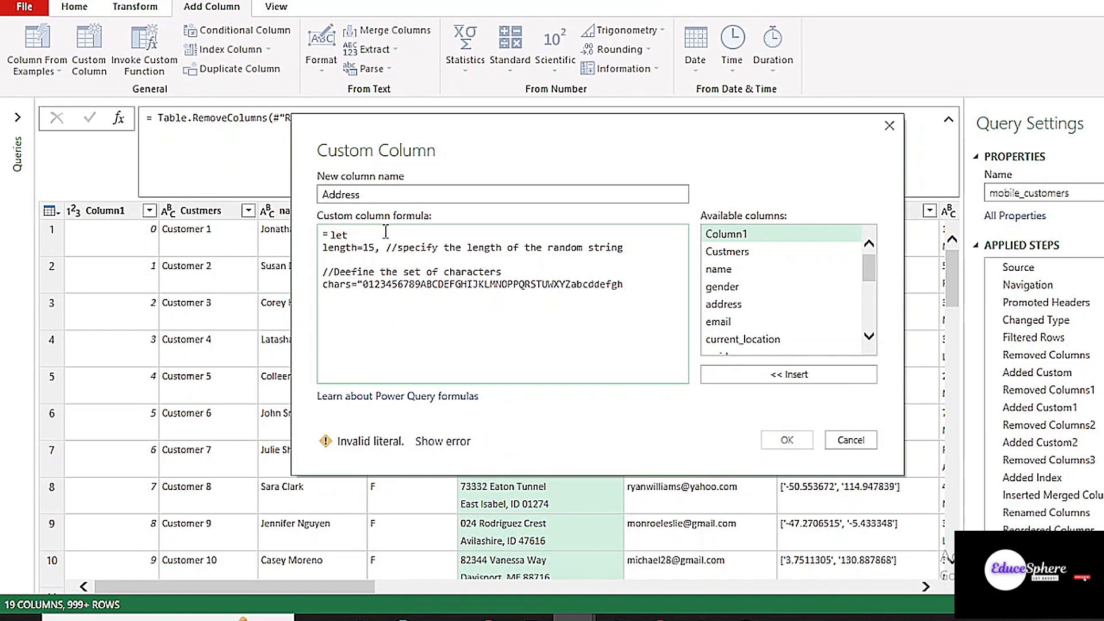
pyautogui.write('mnop')
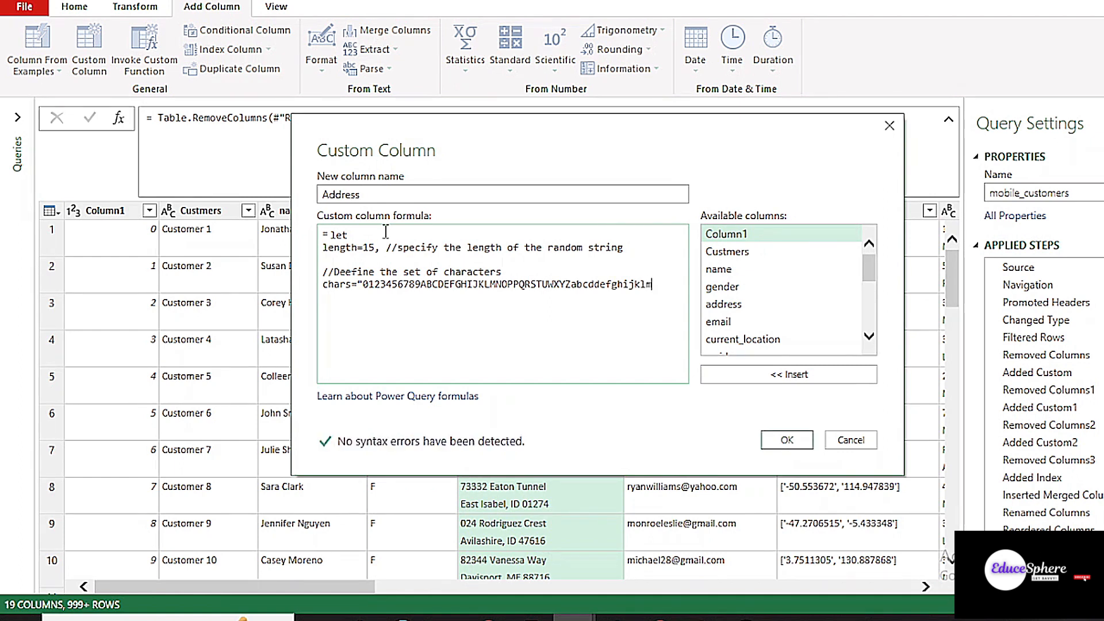
pyautogui.write('qrs')
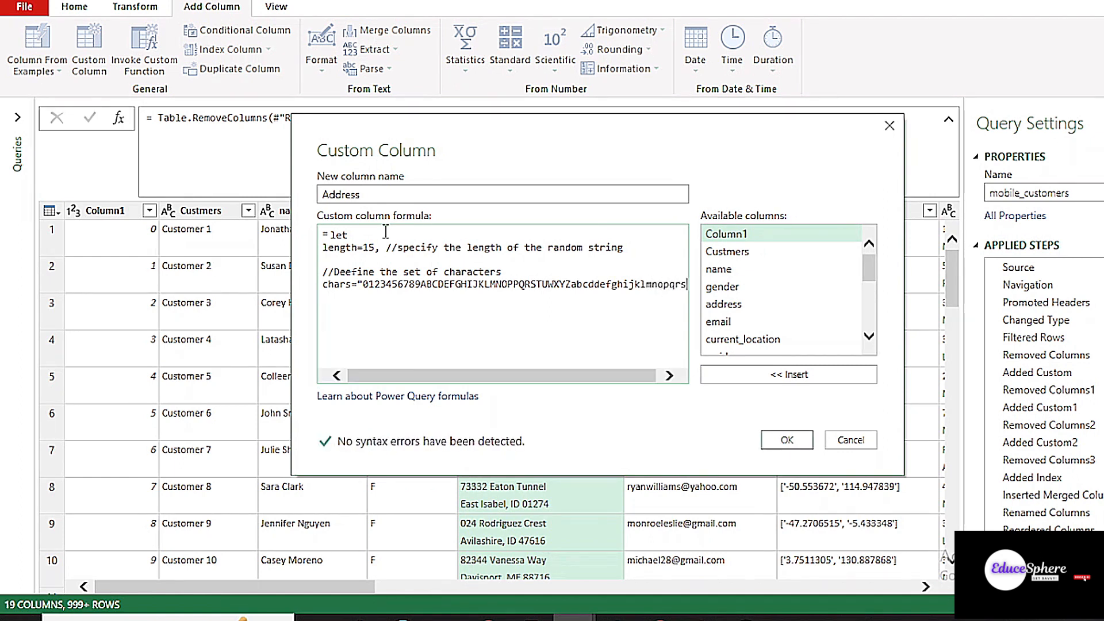
pyautogui.write('tuvwx')
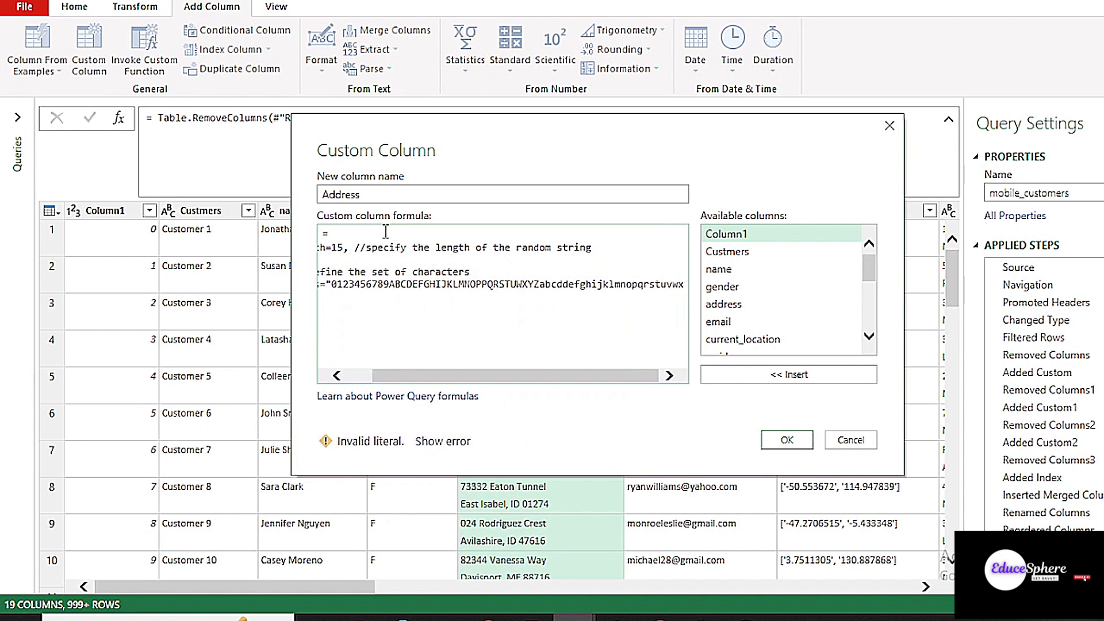
pyautogui.write('yz",')
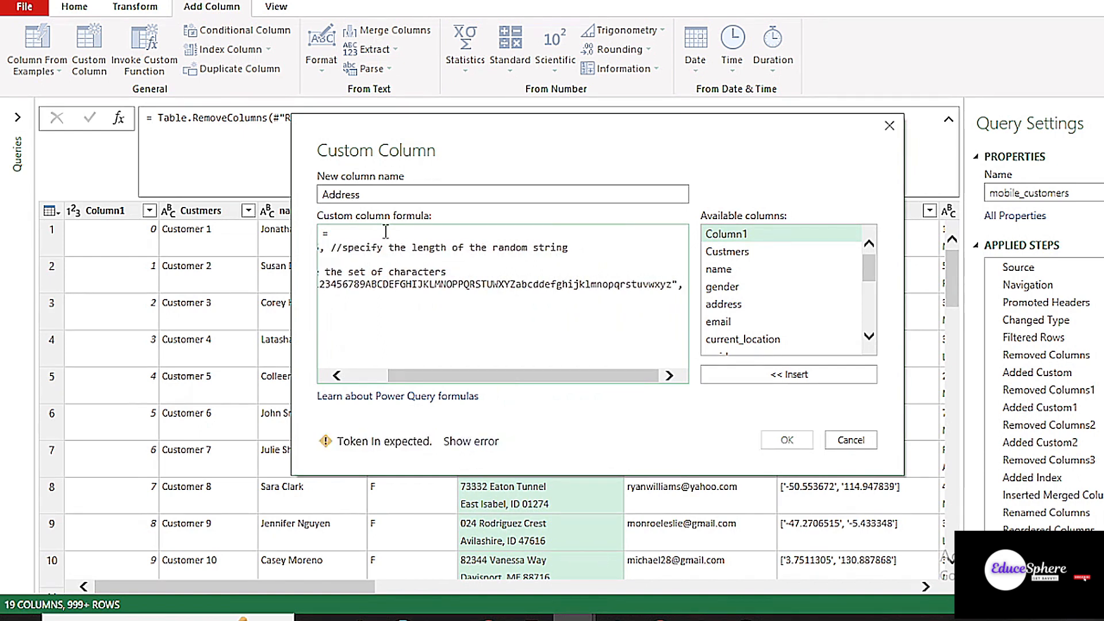
# - Leave a blank line below chars and add the comment line //Generate a random string
pyautogui.press('Return')
pyautogui.press('Return')
pyautogui.write('//Gener')
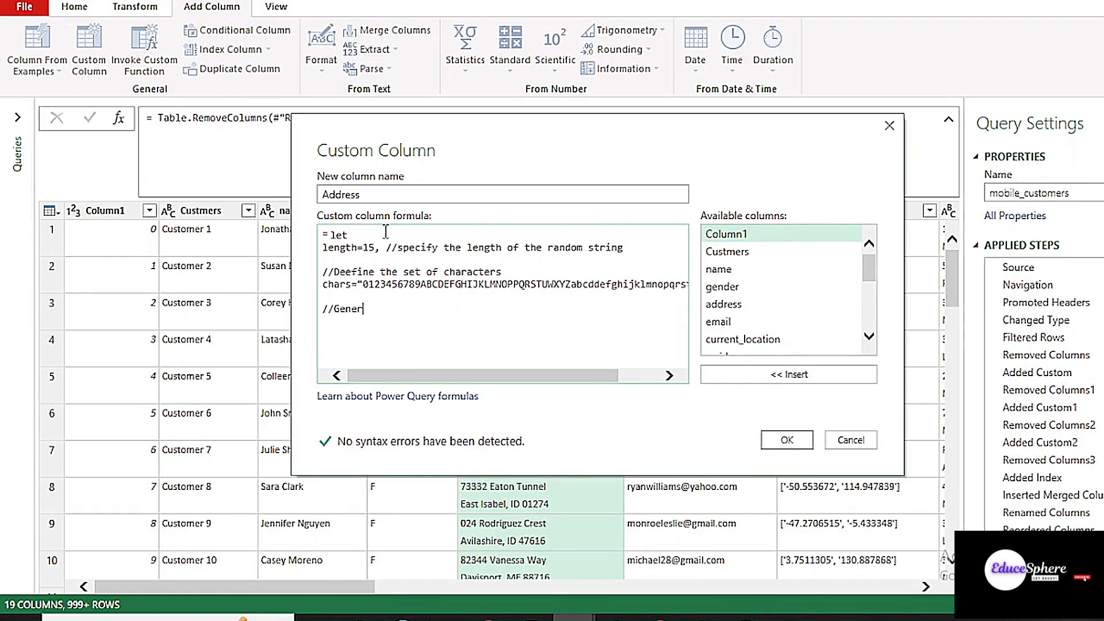
pyautogui.write('ate a')
pyautogui.write(' random ')
pyautogui.write('str')
pyautogui.press('BackSpace')
pyautogui.write('tring')
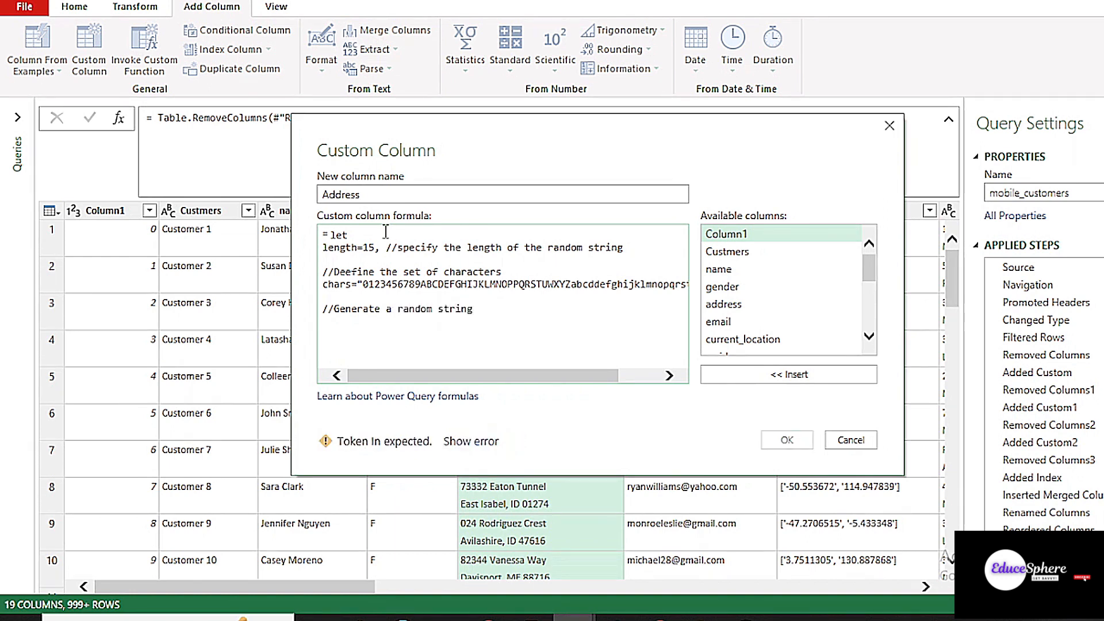
# - Begin the random string definition on a new line with abdomString=Text.Combine
pyautogui.press('Return')
pyautogui.write('ab')
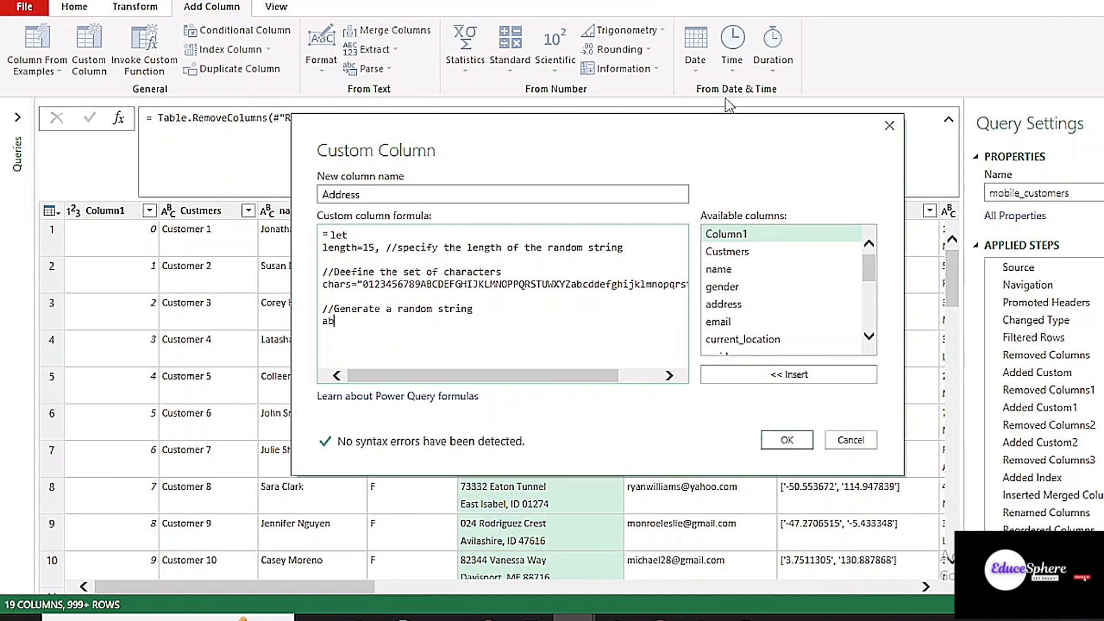
pyautogui.write('domString')
pyautogui.write('=T')
pyautogui.write('ext')
pyautogui.write('ransform')
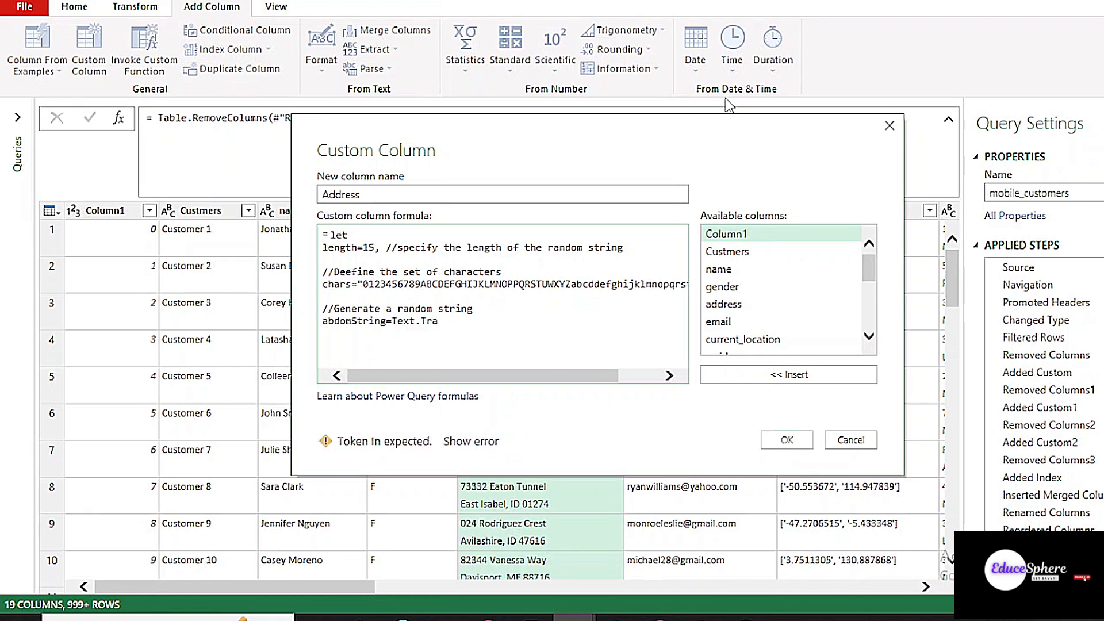
pyautogui.press('BackSpace')
pyautogui.press('BackSpace')
pyautogui.press('BackSpace')
pyautogui.press('BackSpace')
pyautogui.press('BackSpace')
pyautogui.press('BackSpace')
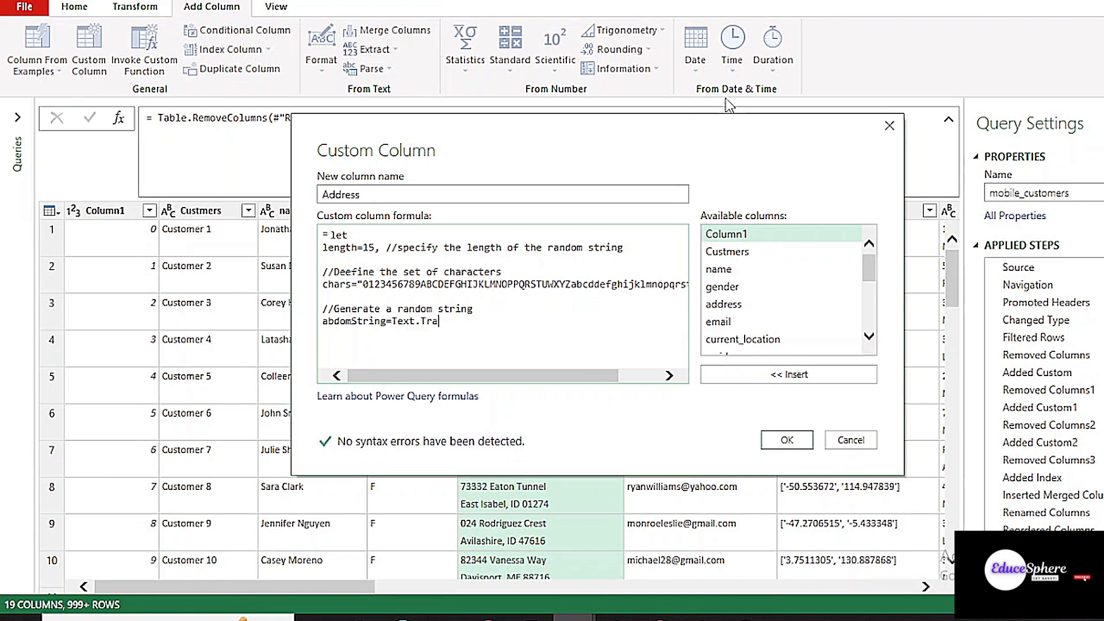
pyautogui.write('Combine')
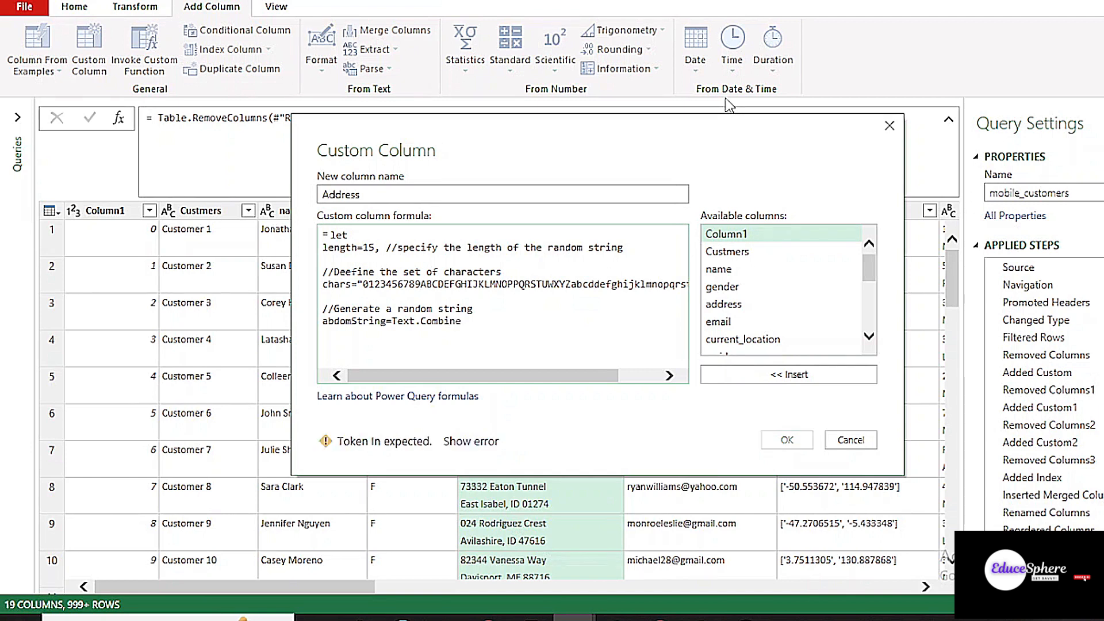
# - Continue the Text.Combine expression with (List.Transform({1..Length},each Text.From
pyautogui.write('(List.Transform')
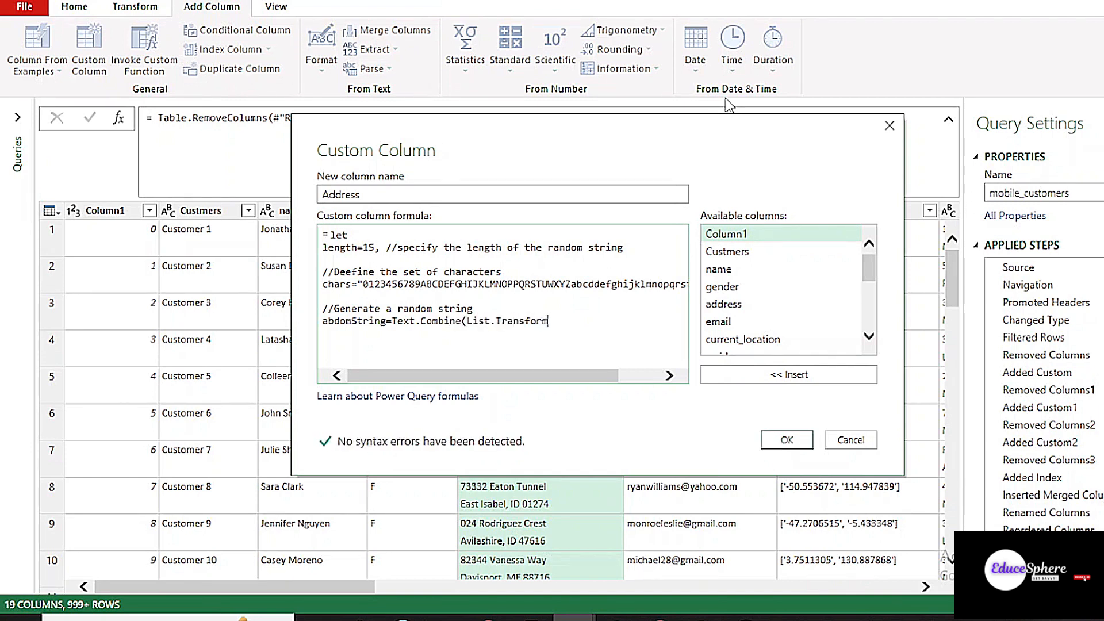
pyautogui.write('({1..Length}')
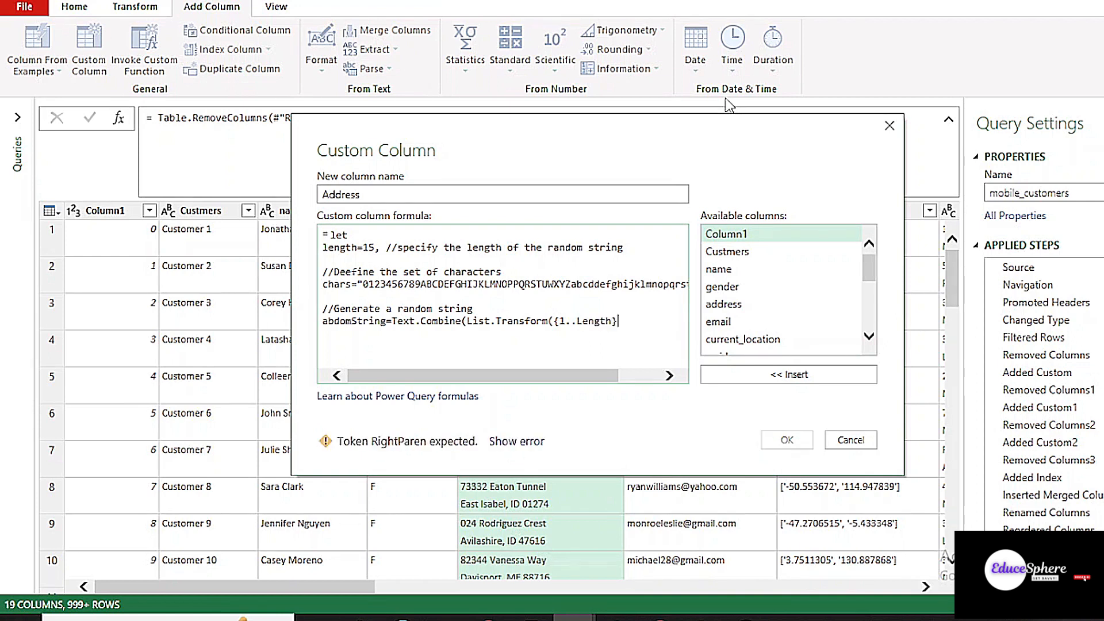
pyautogui.write(',each ')
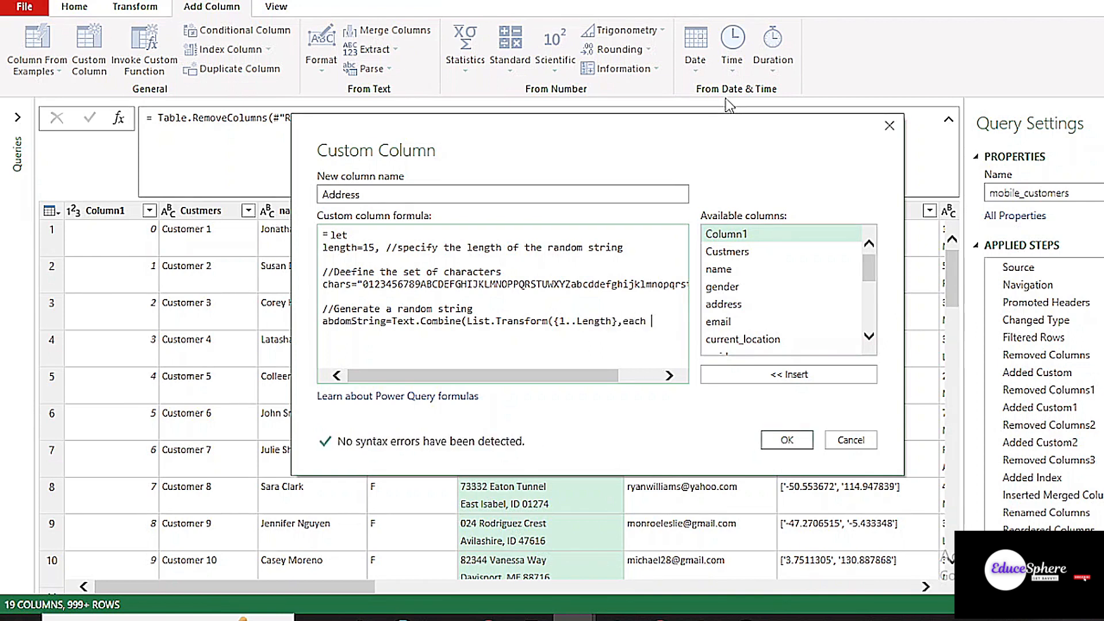
pyautogui.write('Text.f')
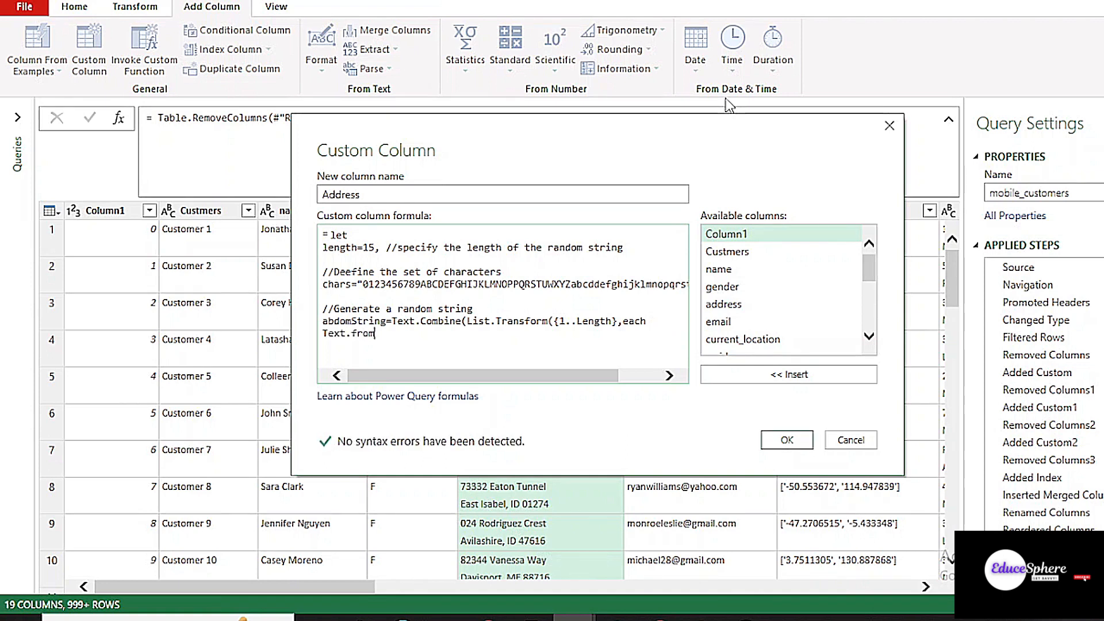
pyautogui.write('rom')
pyautogui.press('BackSpace')
pyautogui.press('BackSpace')
pyautogui.press('BackSpace')
pyautogui.press('BackSpace')
pyautogui.write('From')
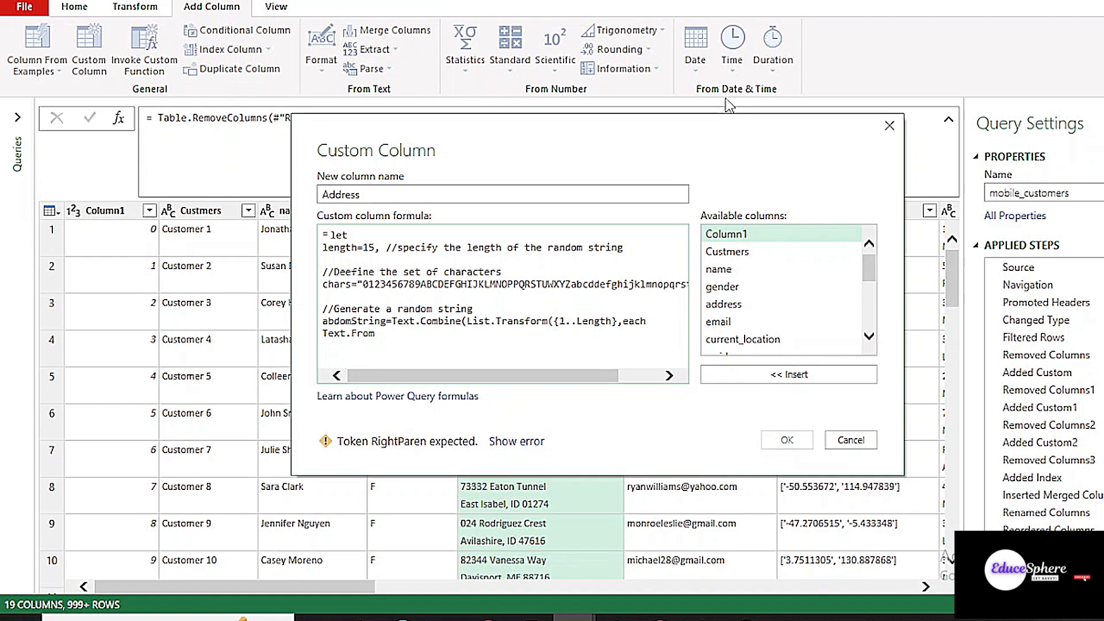
# - Nest a Text.Range call inside Text.From, with chars as its first argument
pyautogui.write('(Tex')
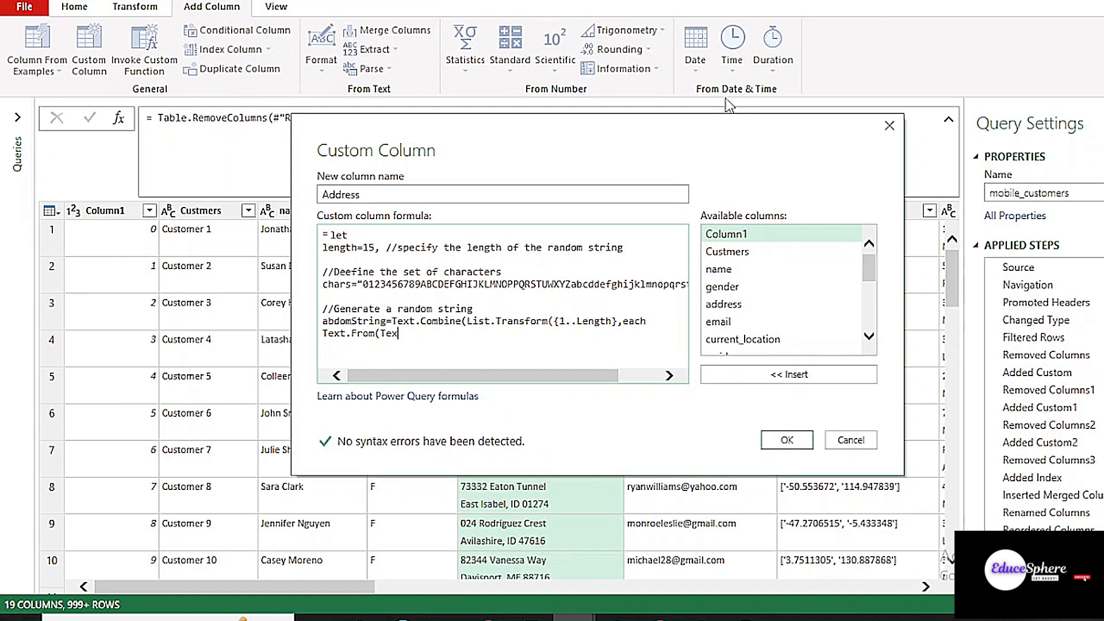
pyautogui.write('t.Rrangge(c')
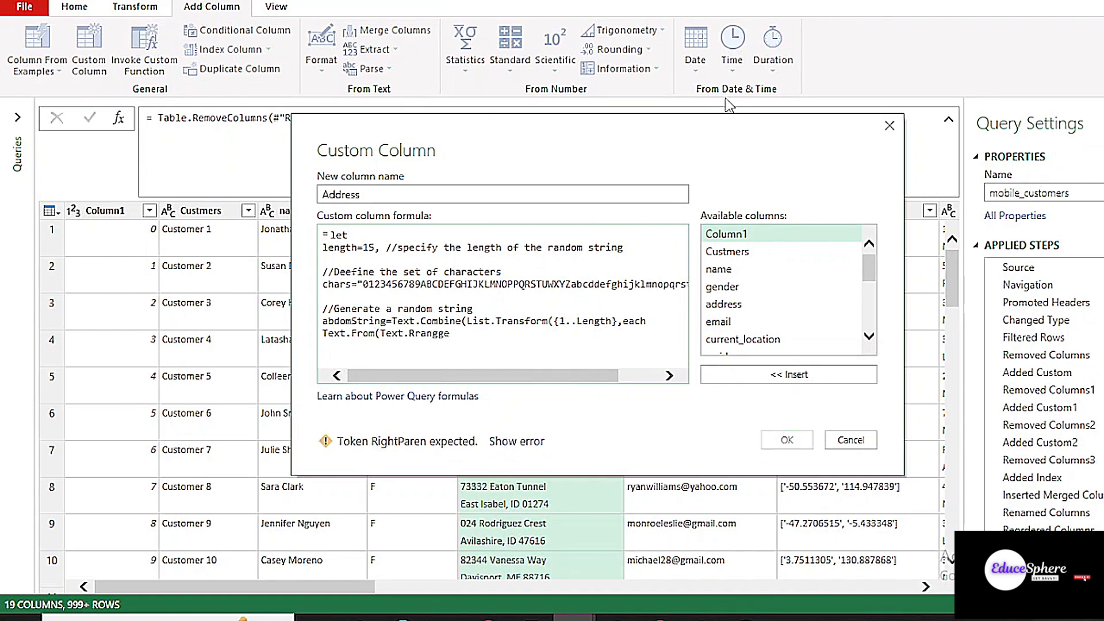
pyautogui.press('BackSpace')
pyautogui.press('BackSpace')
pyautogui.press('BackSpace')
pyautogui.press('BackSpace')
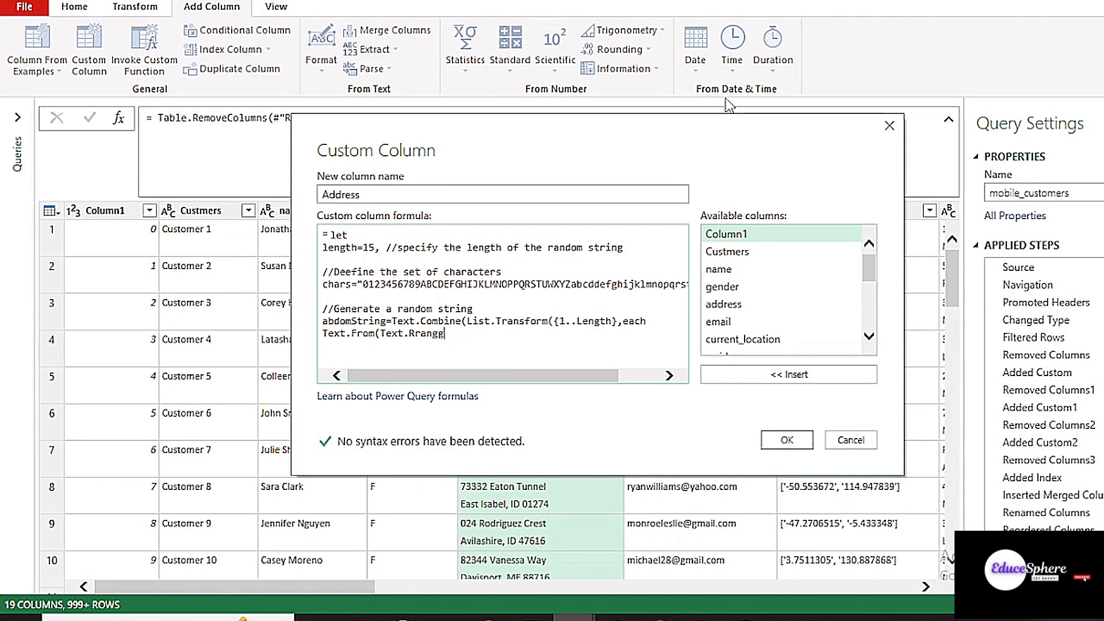
pyautogui.write('ange(')
pyautogui.write('chaars')
pyautogui.press('BackSpace')
pyautogui.press('BackSpace')
pyautogui.press('BackSpace')
pyautogui.write('ts')
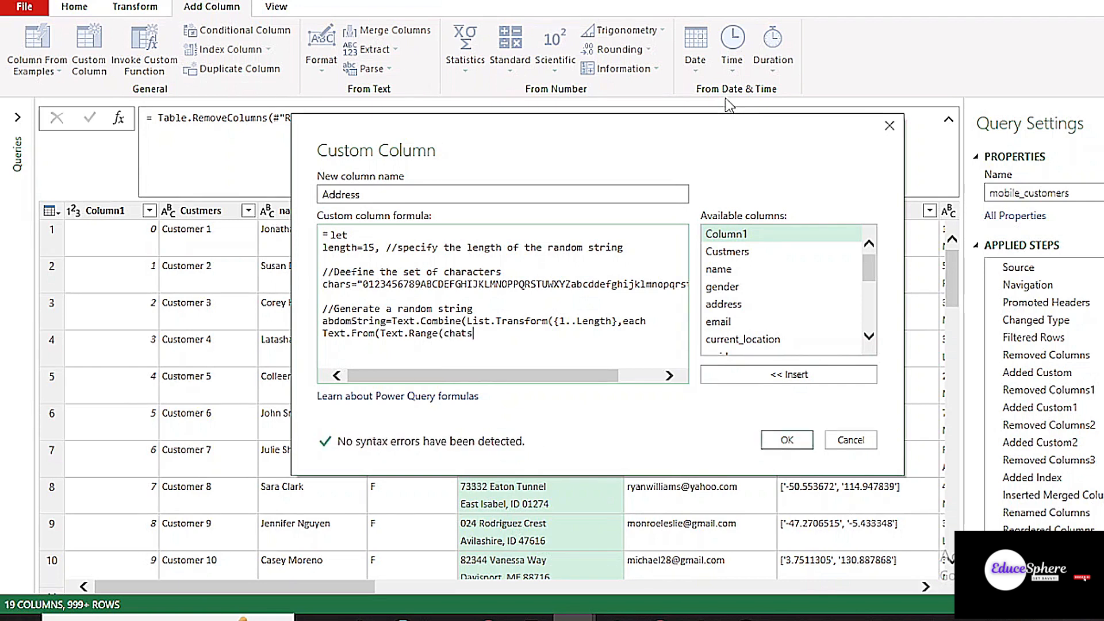
# - Add ,Number.RoundDown(Number.RandomBetween( as the Text.Range offset and change Length to lowercase length in the list range
pyautogui.write('s,Number.Roun')
pyautogui.write('Down')
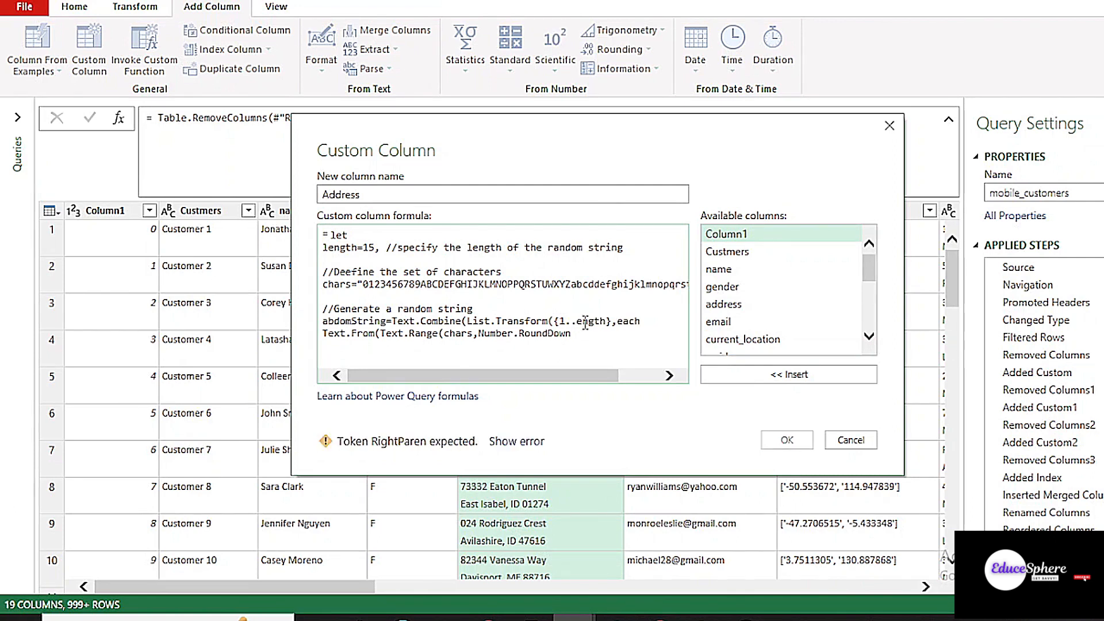
pyautogui.write('(Number.RandomB')
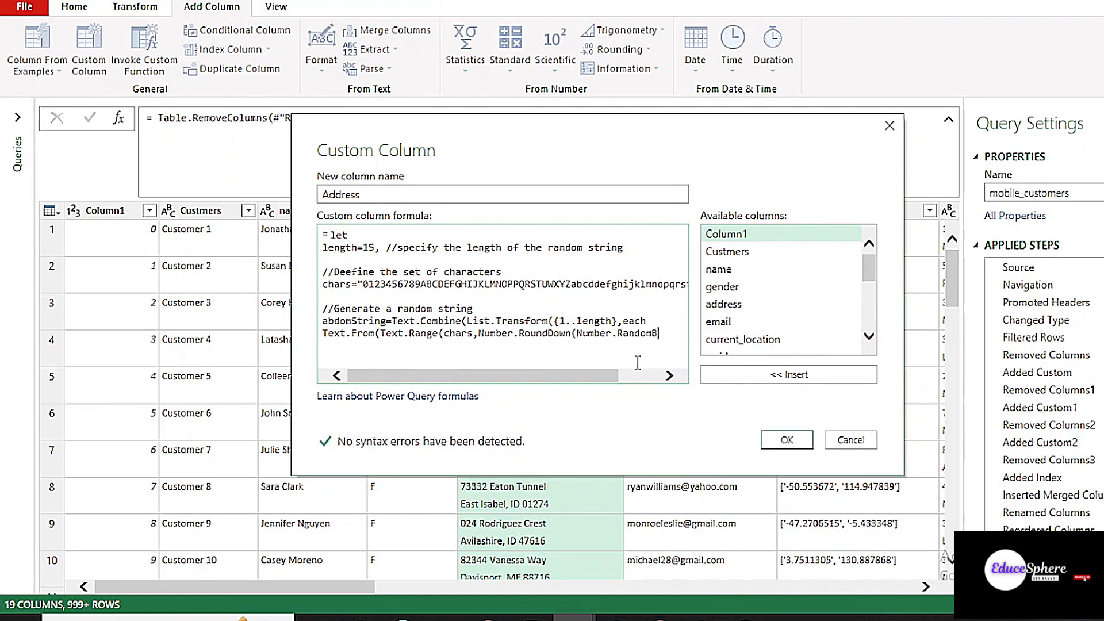
pyautogui.write('etween(')
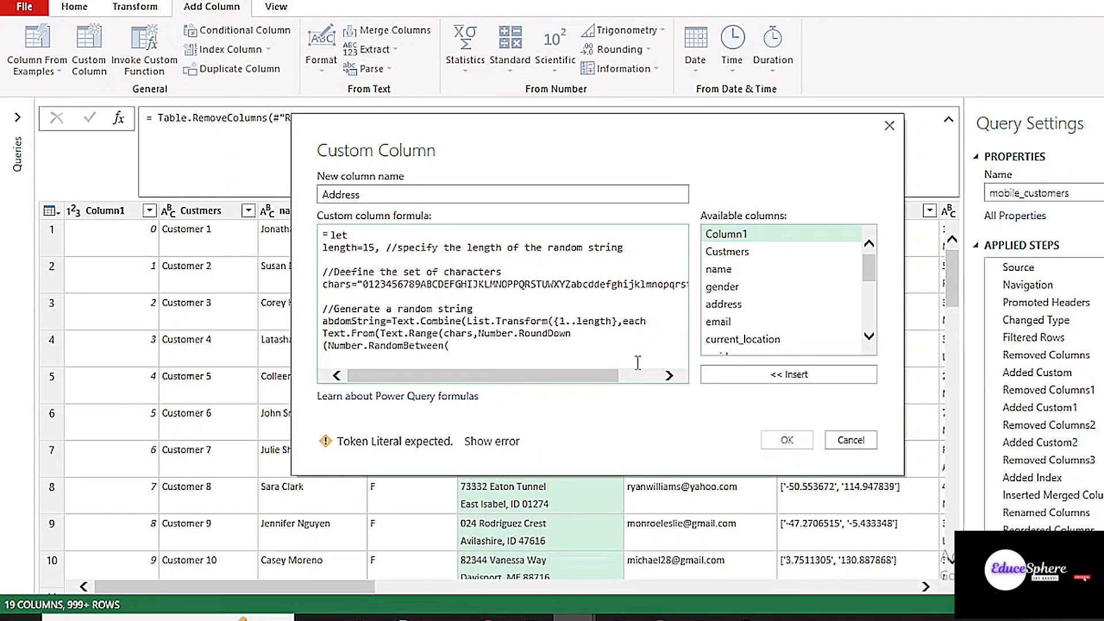
# - Complete the RandomBetween arguments and close the nested functions with 1,Text.Length(chars)),0),1))))
pyautogui.write('1,Text')
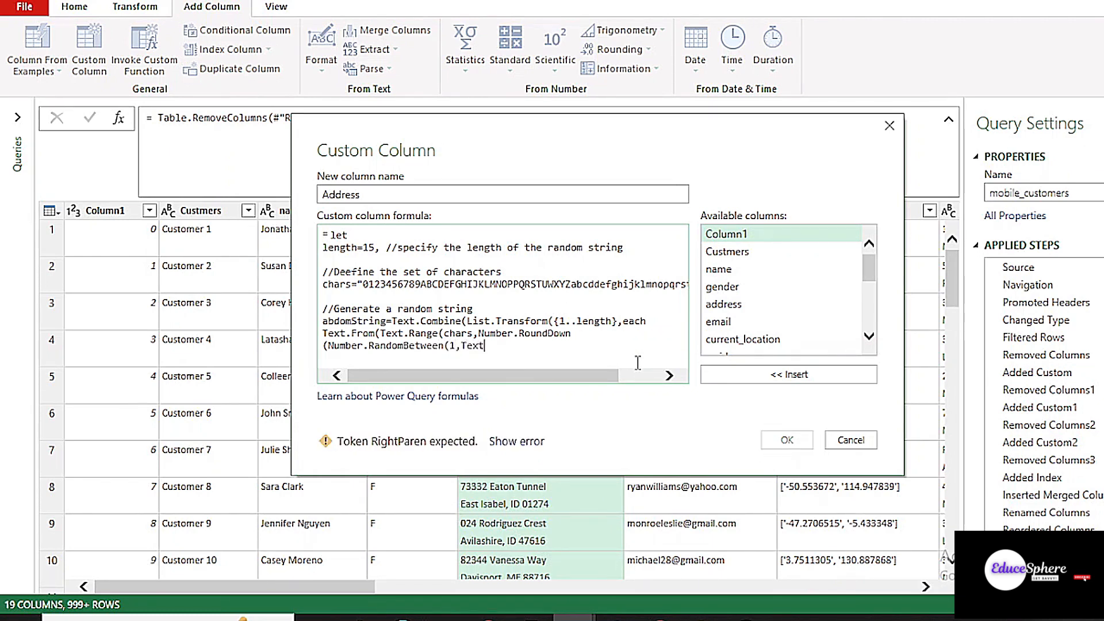
pyautogui.write('.Leng')
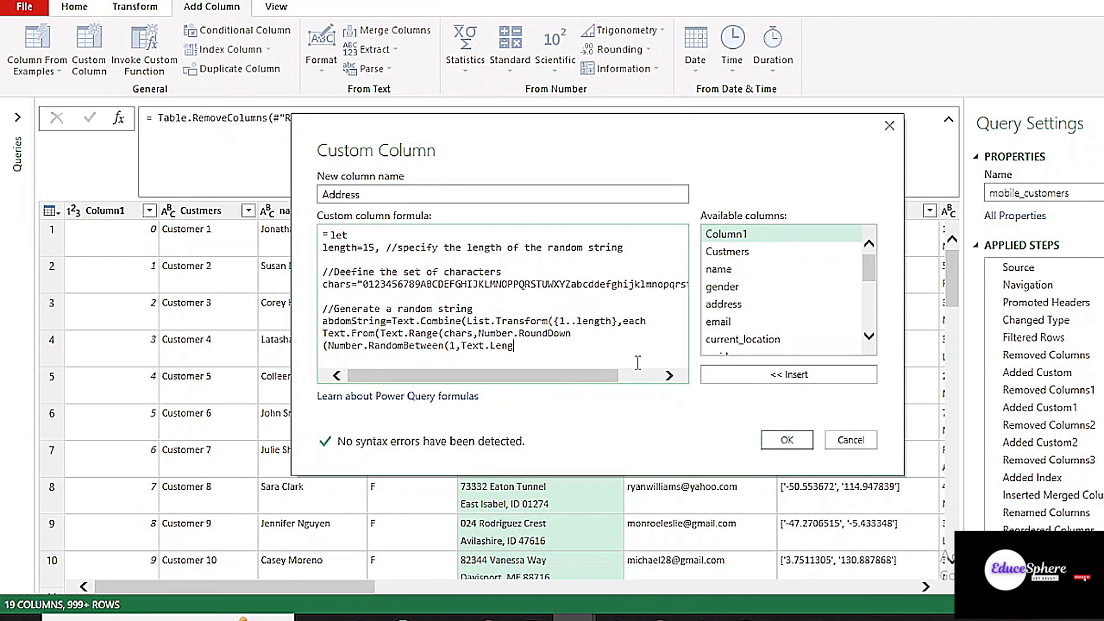
pyautogui.write('th(chars)),0),')
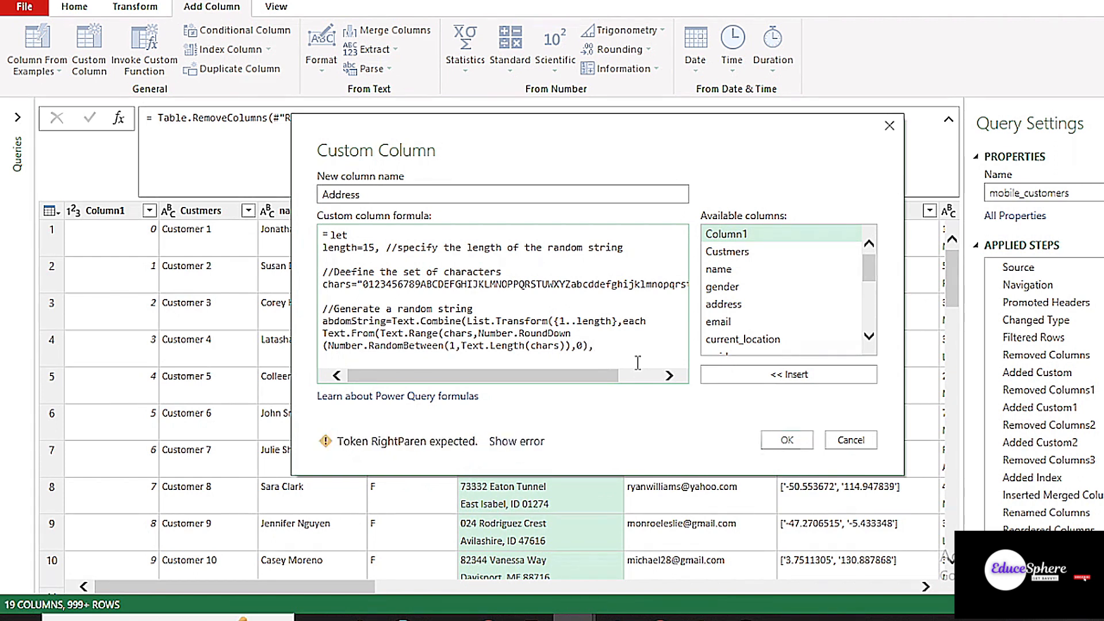
pyautogui.write('1))))')
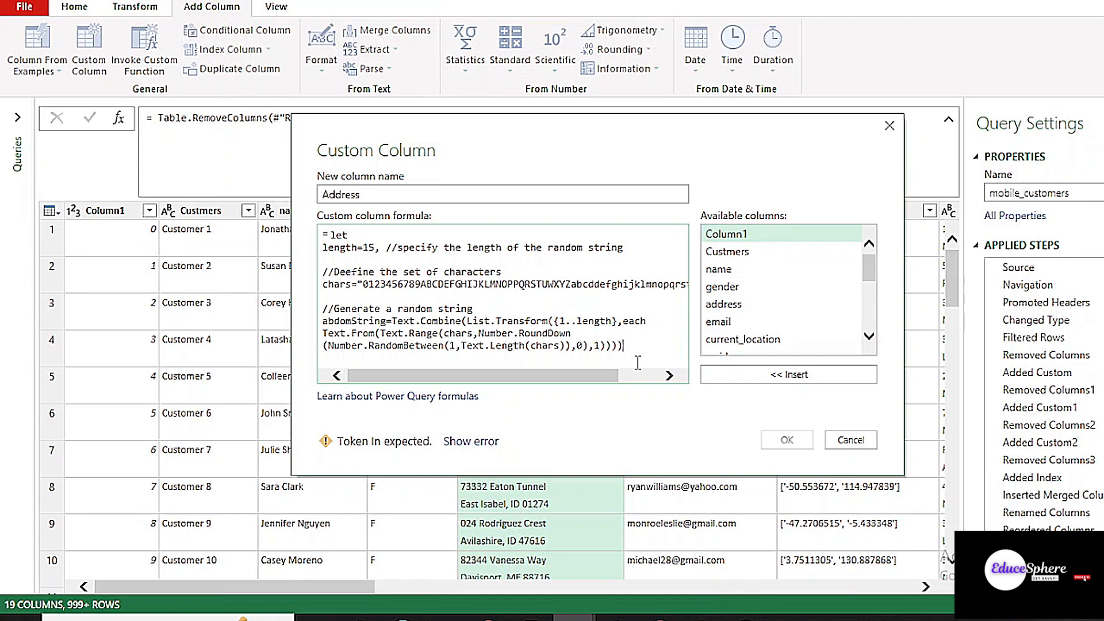
# - End the let expression with the line in randomString
pyautogui.press('Return')
pyautogui.write('in randoms')
pyautogui.press('BackSpace')
pyautogui.write('String')
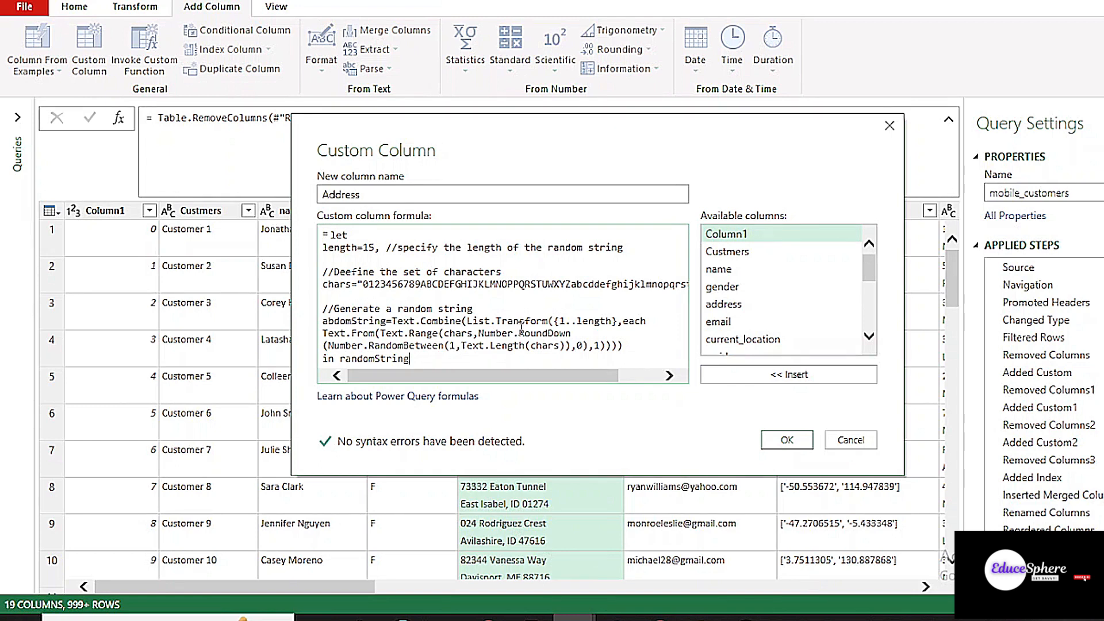
# - Correct the comment's misspelled first word to Define and remove the duplicate lowercase d from the chars string
pyautogui.click(347, 271)
pyautogui.press('BackSpace')
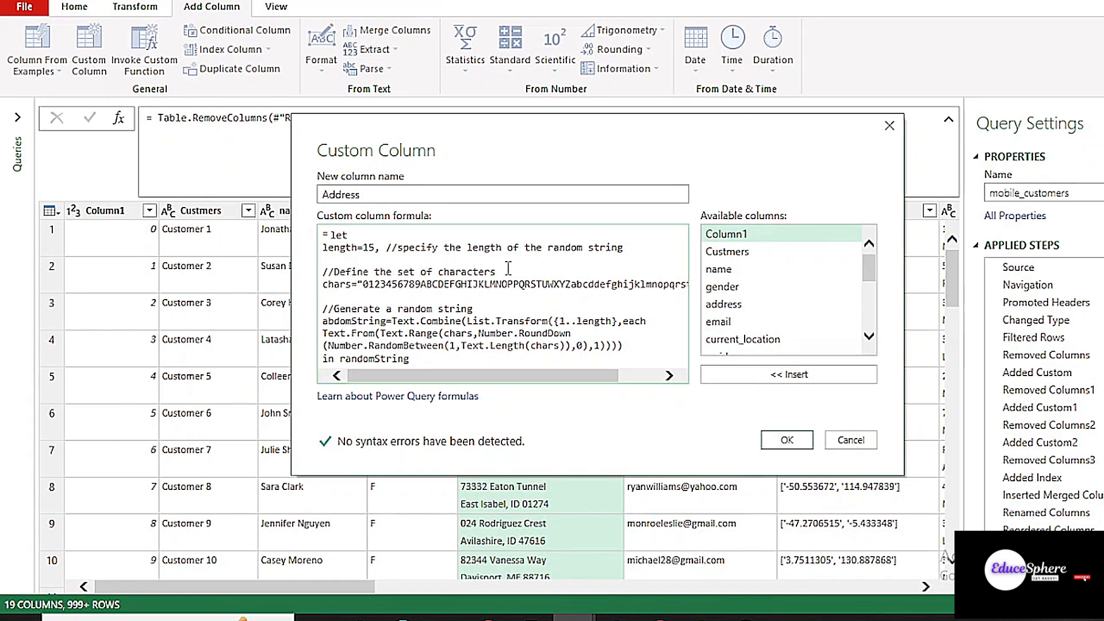
pyautogui.moveTo(409, 374); pyautogui.dragTo(410, 401)
pyautogui.click(597, 286)
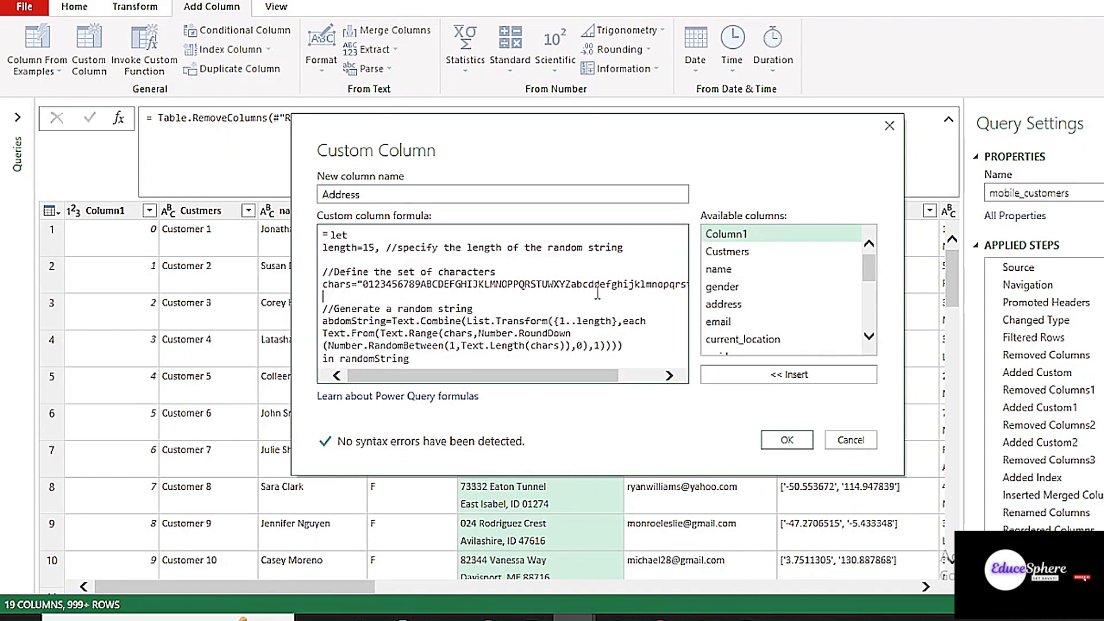
pyautogui.press('BackSpace')
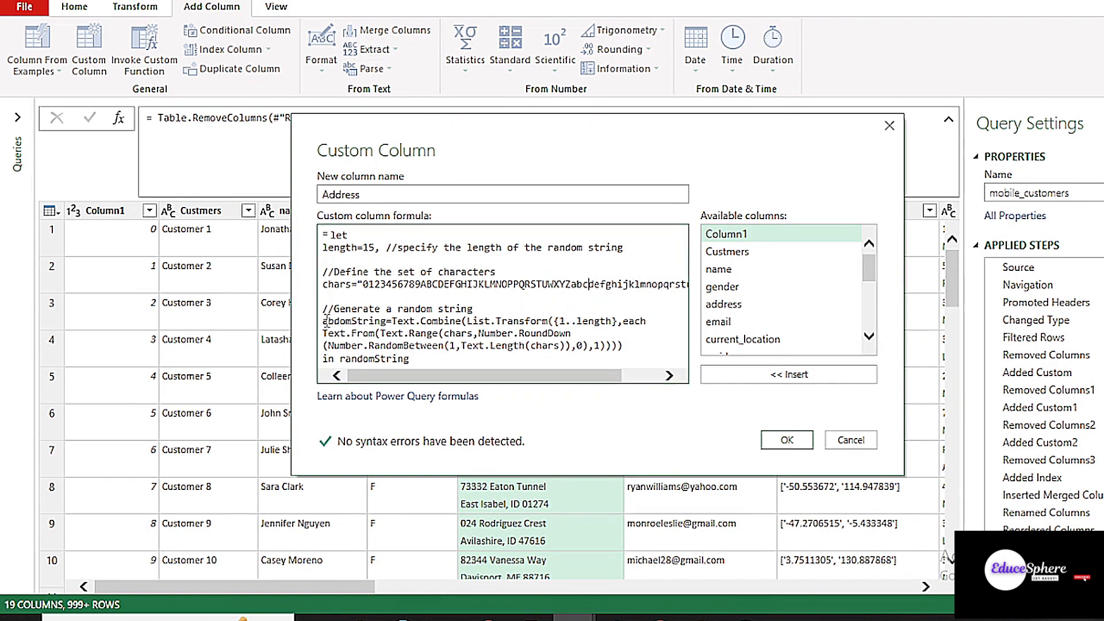
# - Correct the variable name to randomString in the Address custom column formula and create the column
pyautogui.click(354, 320)
pyautogui.press('BackSpace')
pyautogui.press('BackSpace')
pyautogui.press('BackSpace')
pyautogui.press('BackSpace')
pyautogui.press('BackSpace')
pyautogui.write('ranndom')
pyautogui.press('BackSpace')
pyautogui.press('BackSpace')
pyautogui.press('BackSpace')
pyautogui.press('BackSpace')
pyautogui.write('dom')
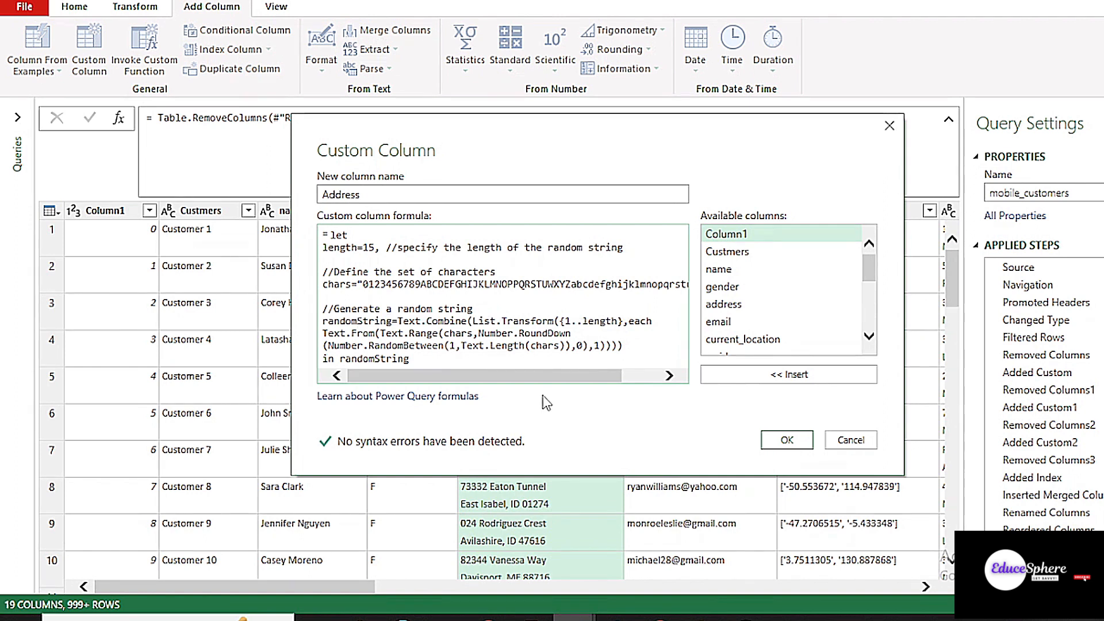
pyautogui.doubleClick(325, 320)
pyautogui.click(785, 440)
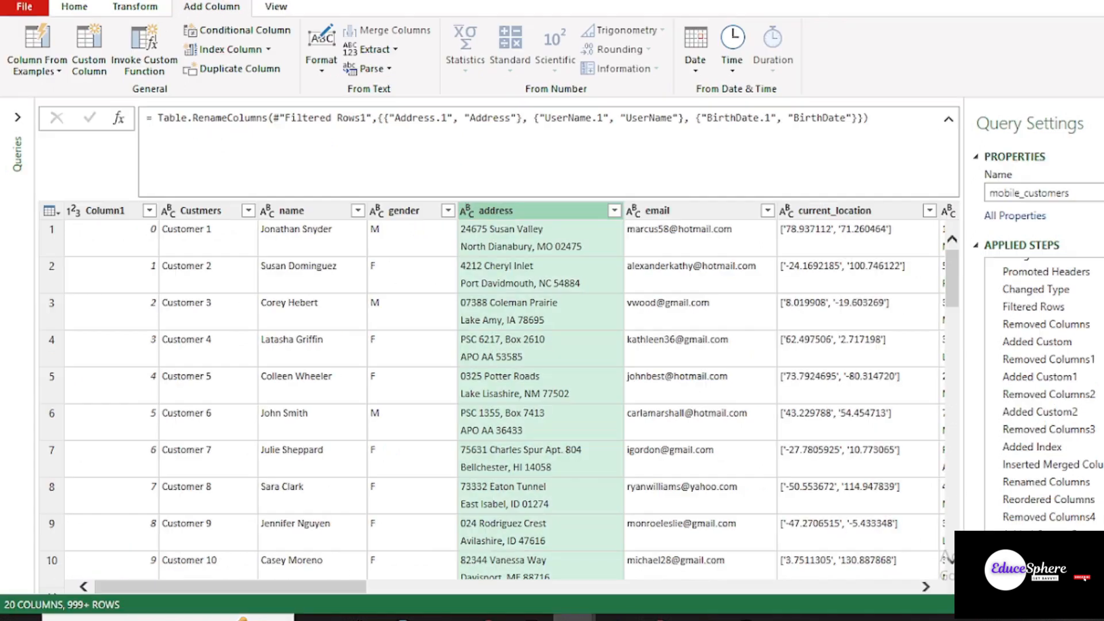
# - Remove the original address column from the mobile_customers query
pyautogui.click(74, 6)
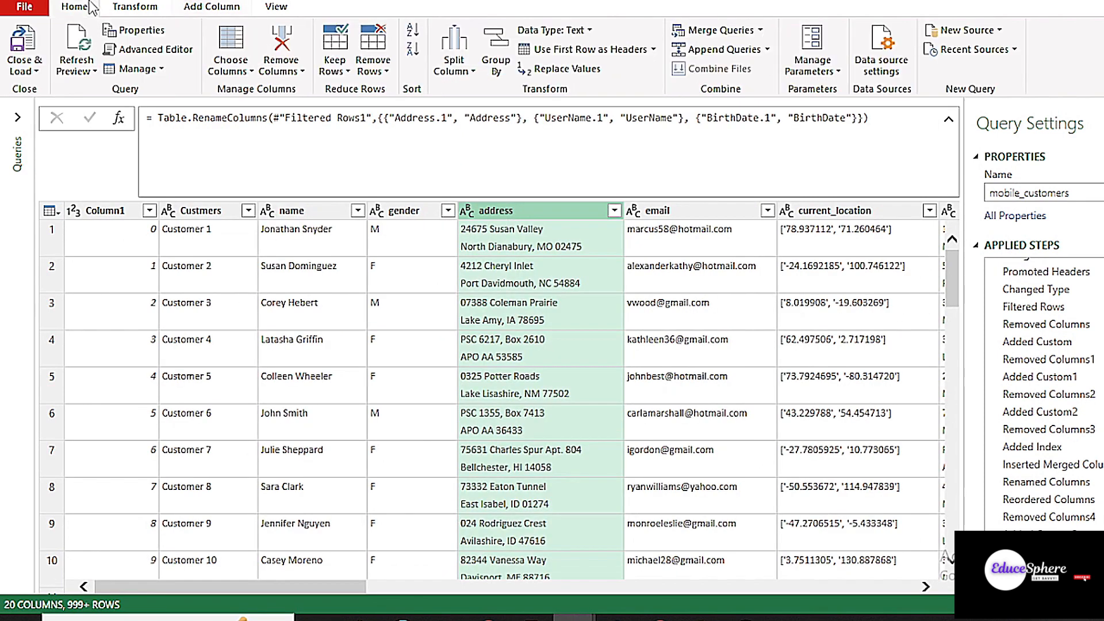
pyautogui.click(281, 71)
pyautogui.click(351, 91)
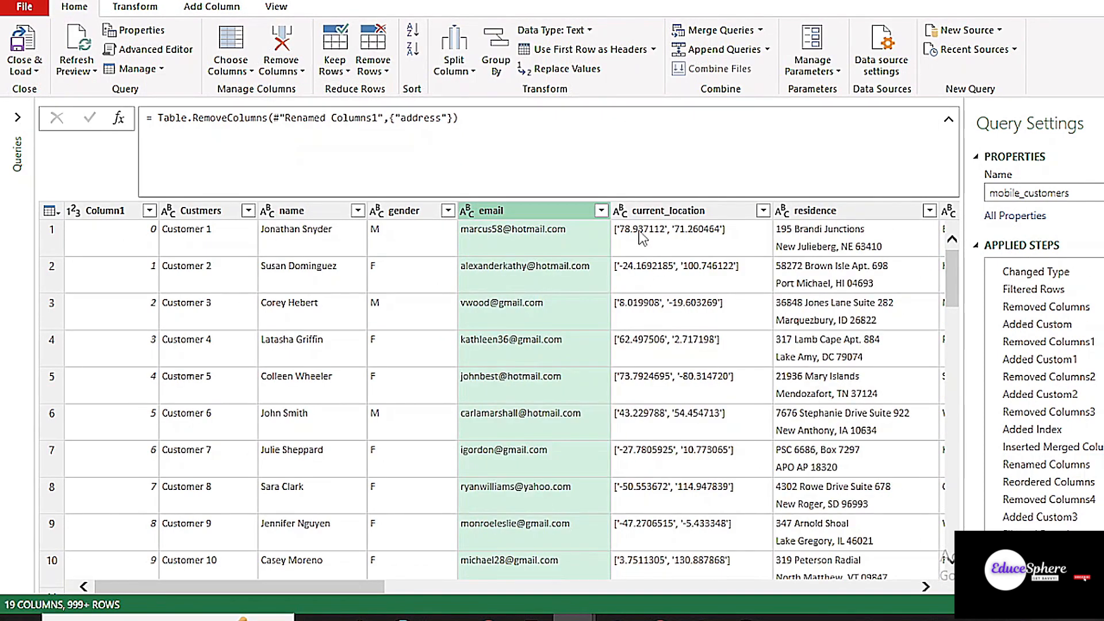
pyautogui.moveTo(378, 586)
pyautogui.mouseDown()
pyautogui.moveTo(914, 585)
pyautogui.moveTo(377, 585)
pyautogui.mouseUp()
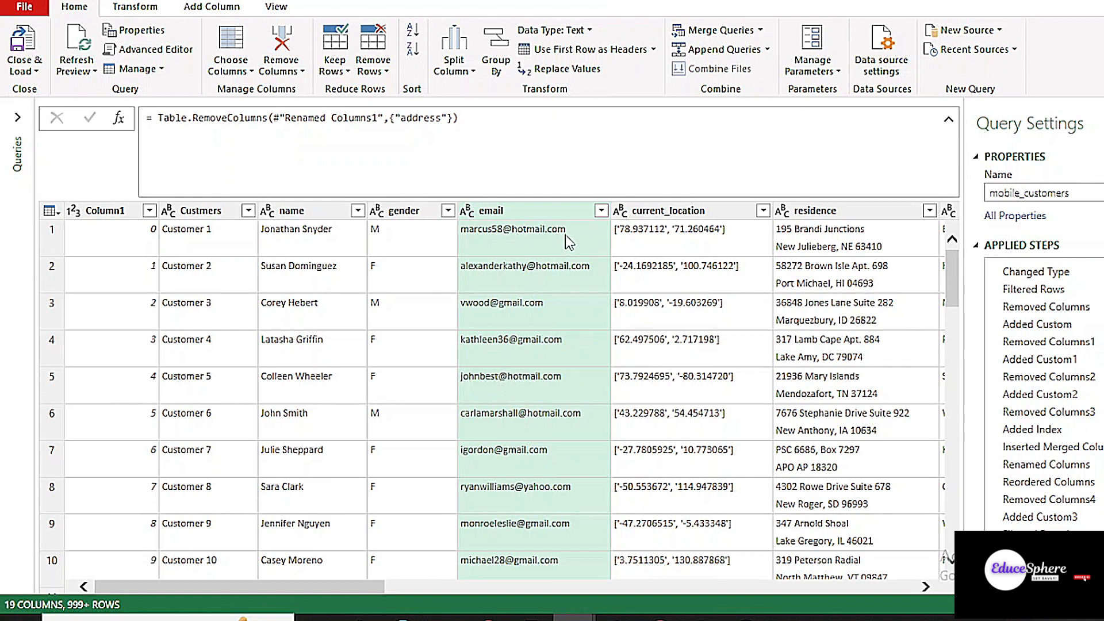
# - Start a new custom column and name it Email
pyautogui.click(212, 6)
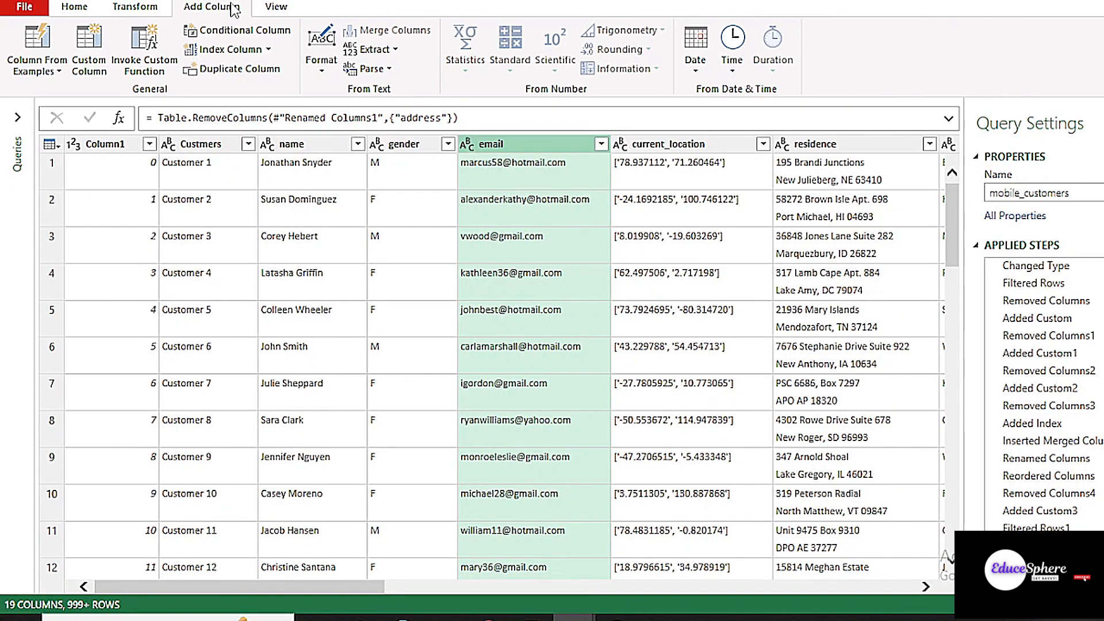
pyautogui.click(76, 64)
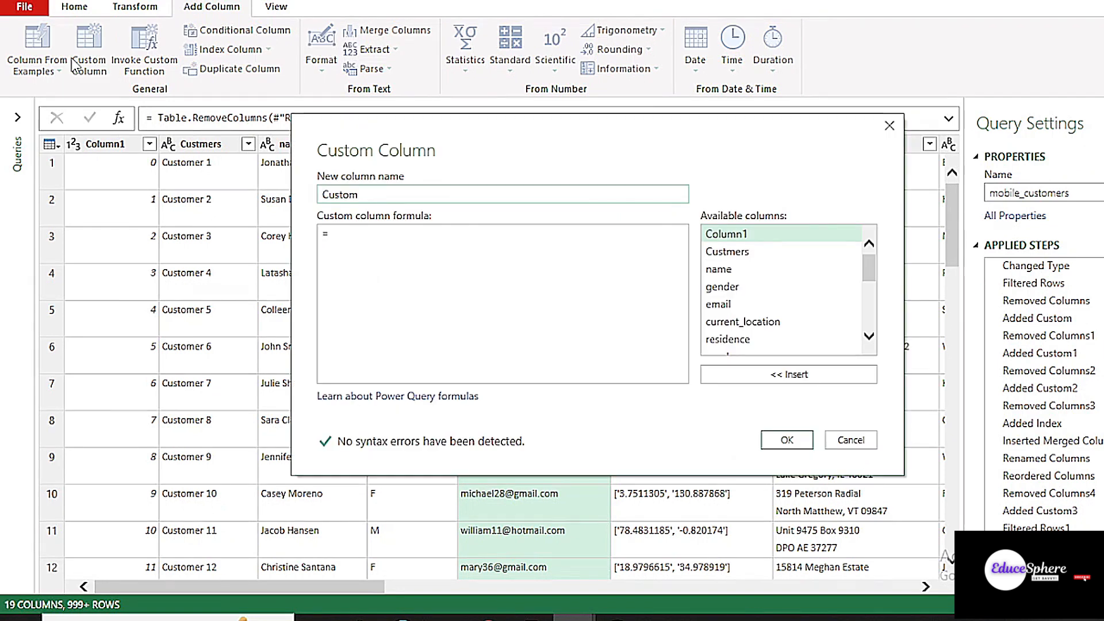
pyautogui.moveTo(365, 194); pyautogui.dragTo(290, 198)
pyautogui.write('E')
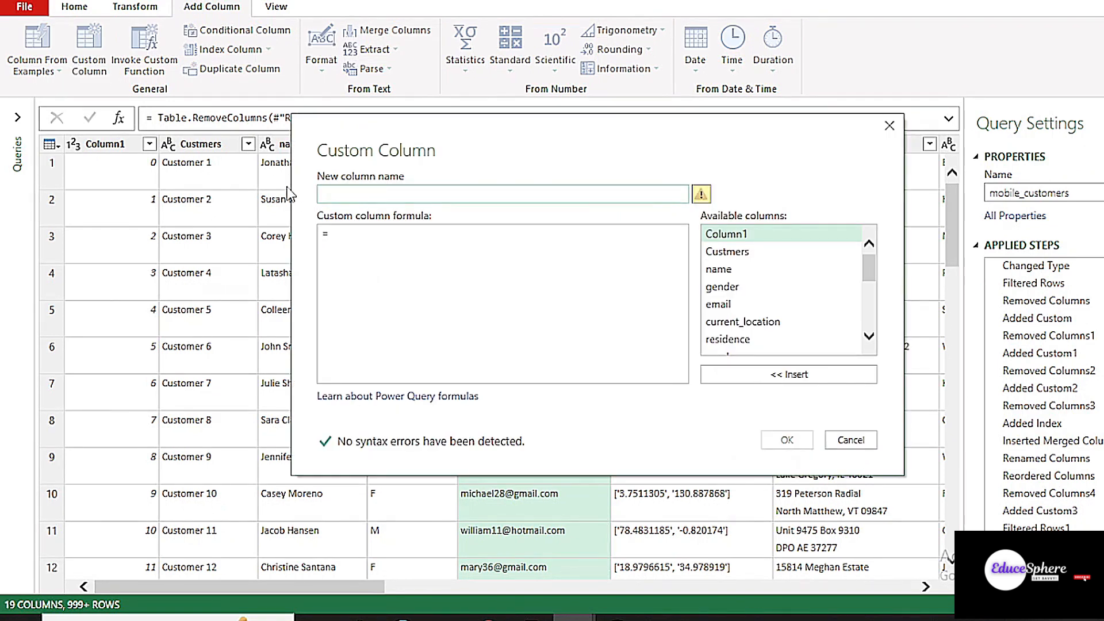
pyautogui.write('mail')
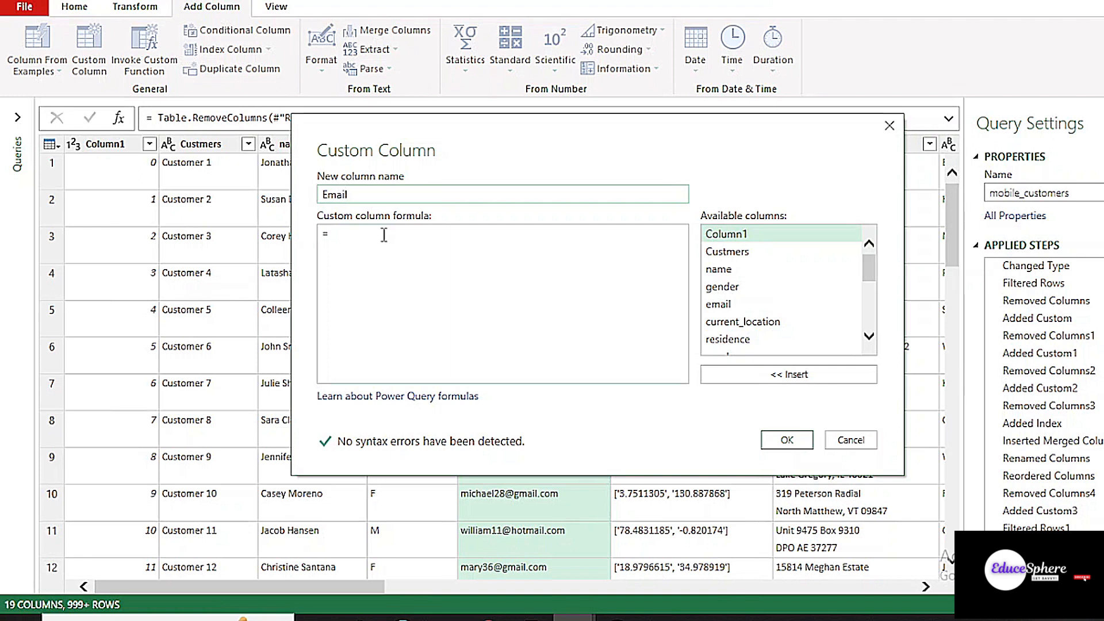
# - Begin the Email column formula with Text.Start([Email],1) to keep the first character
pyautogui.click(383, 235)
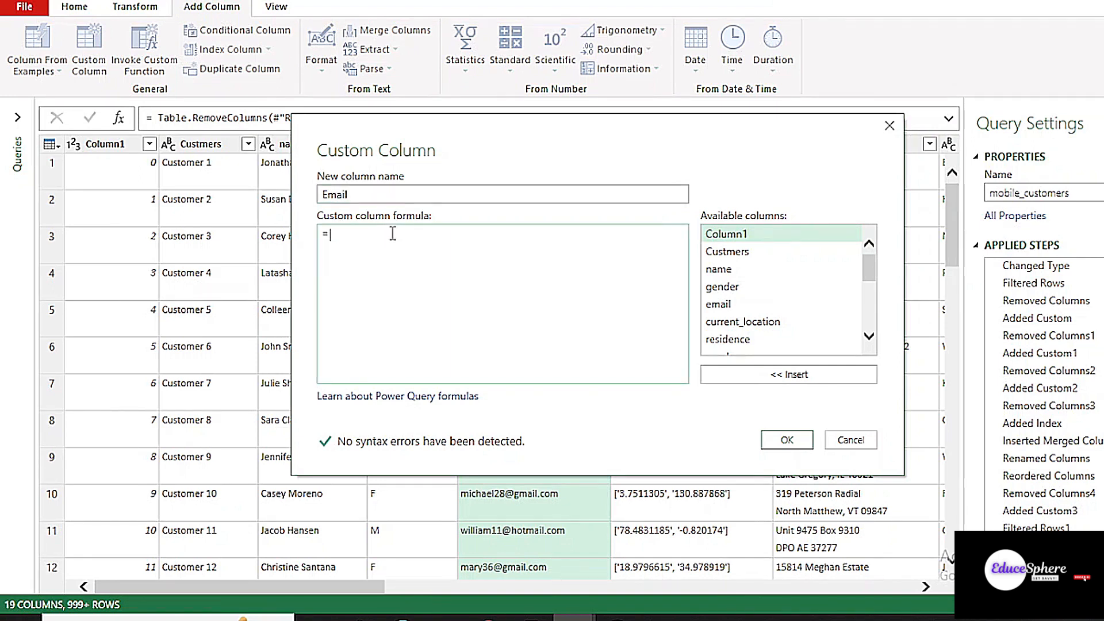
pyautogui.write('Text.Start(')
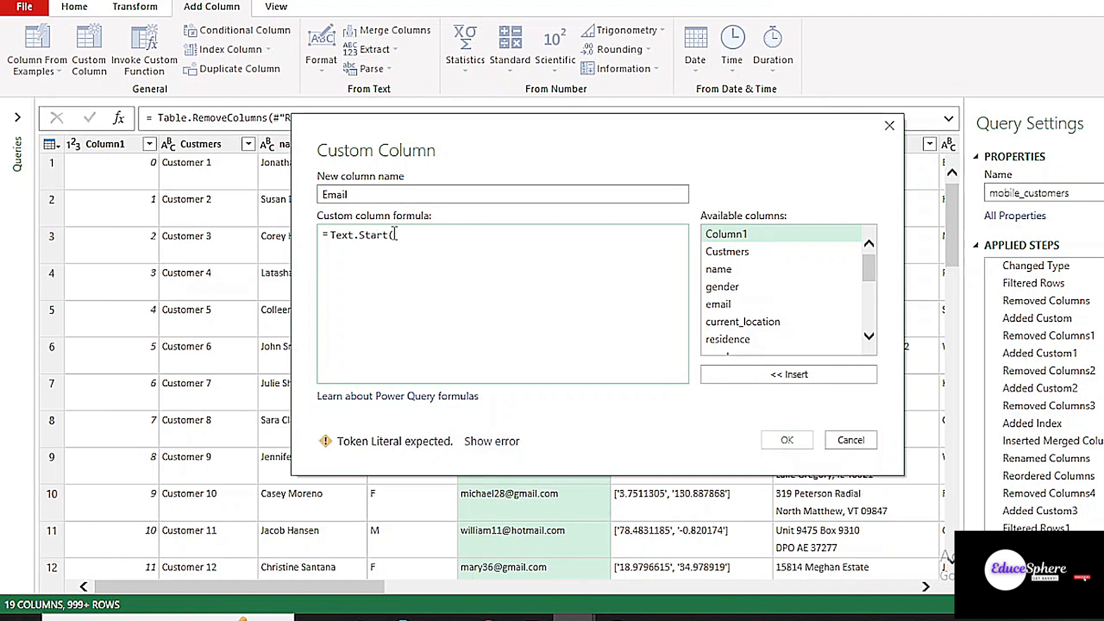
pyautogui.write('[')
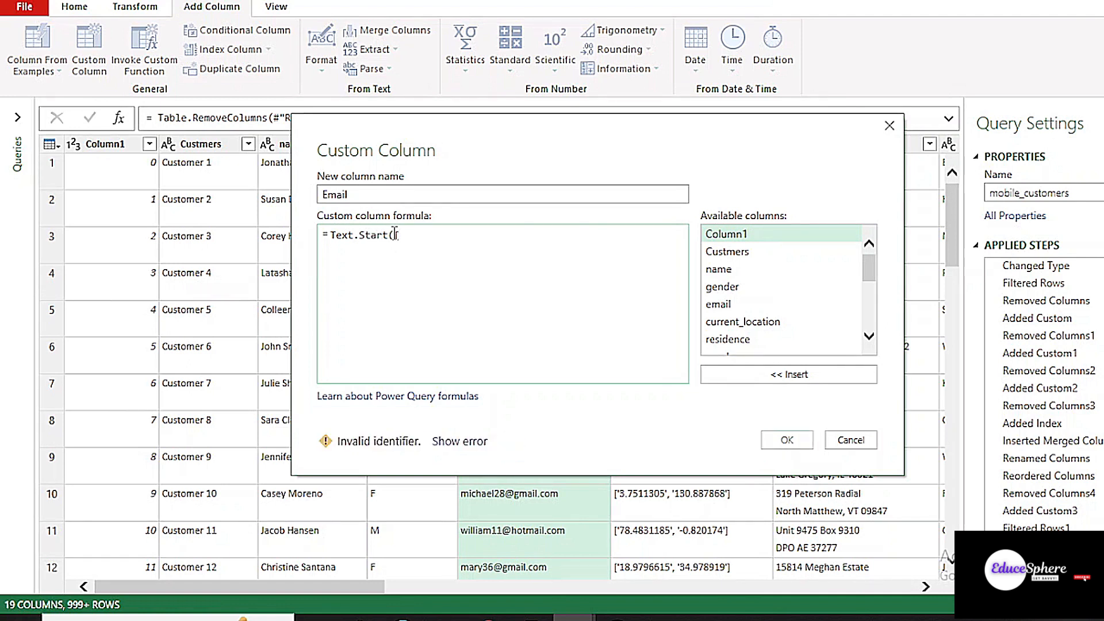
pyautogui.write('Email],1')
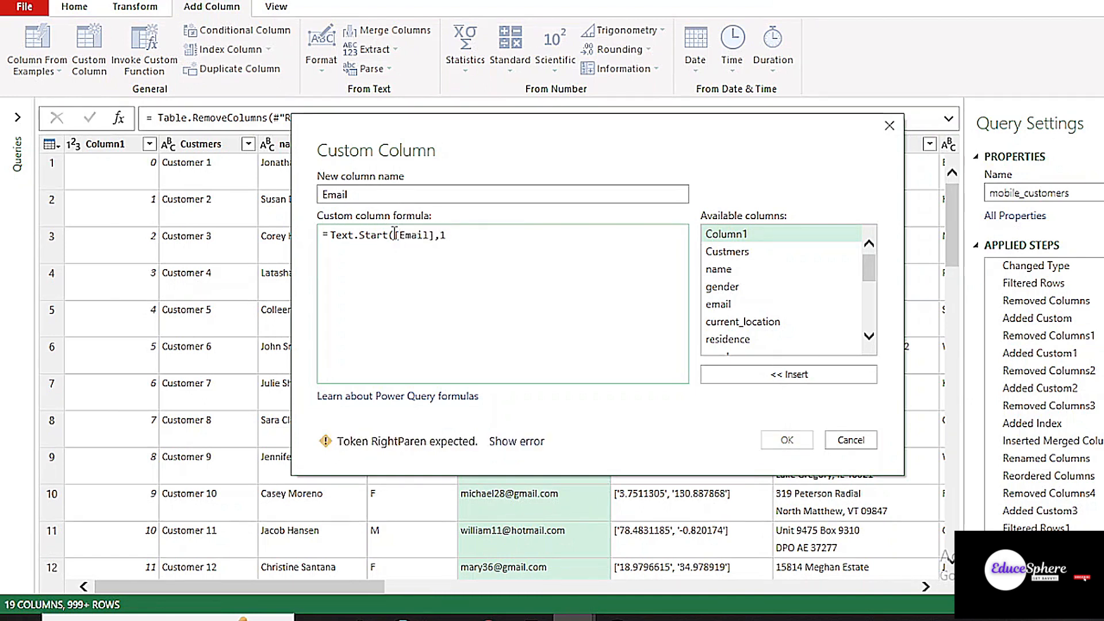
pyautogui.write(')')
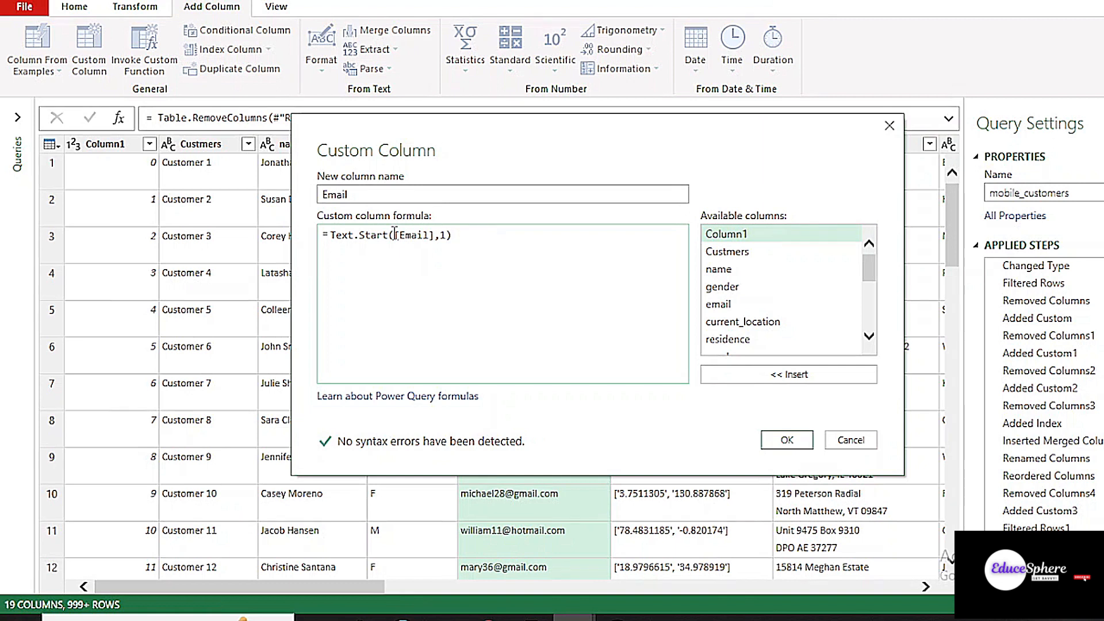
# - Append & Text.Combine(List.Repeat({"*"}, to the formula to build the asterisk mask
pyautogui.write(' & Text.Combine(List.Re')
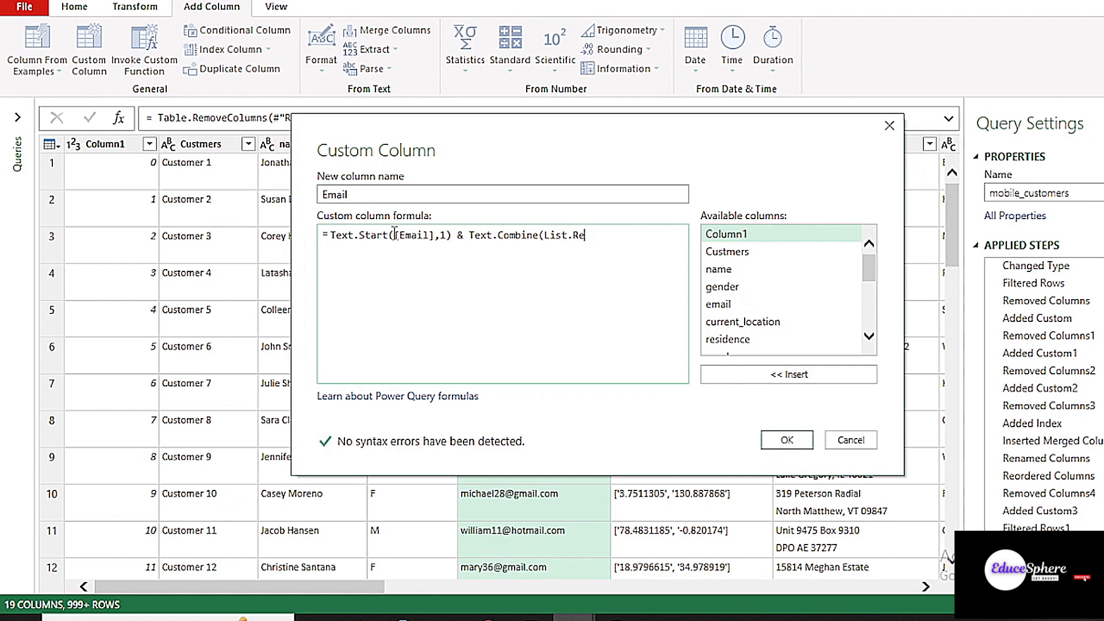
pyautogui.write('peat')
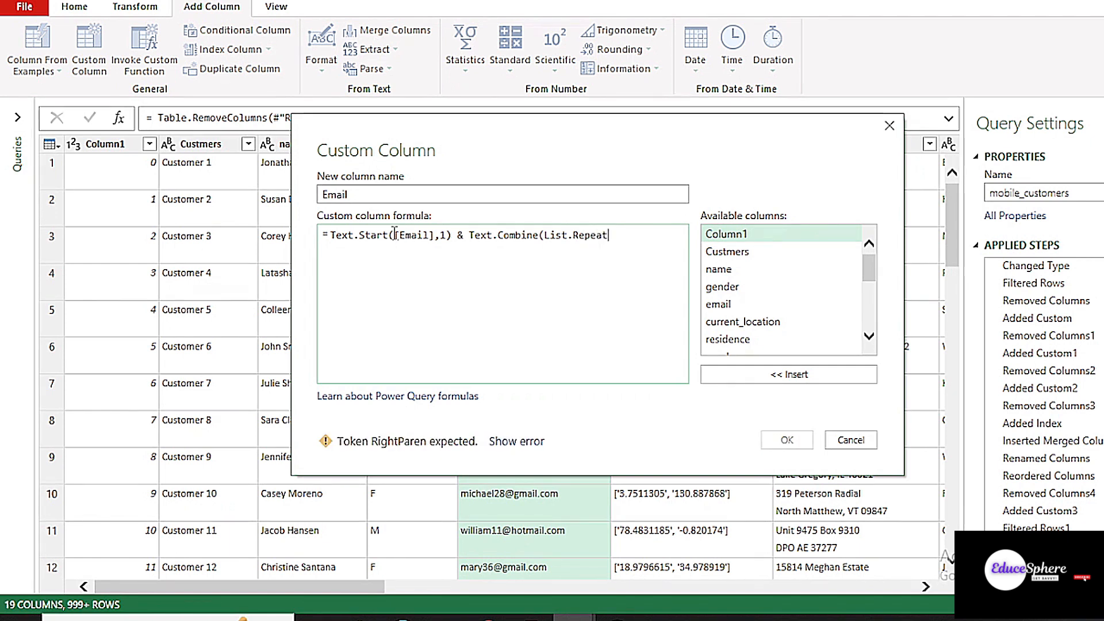
pyautogui.write('({')
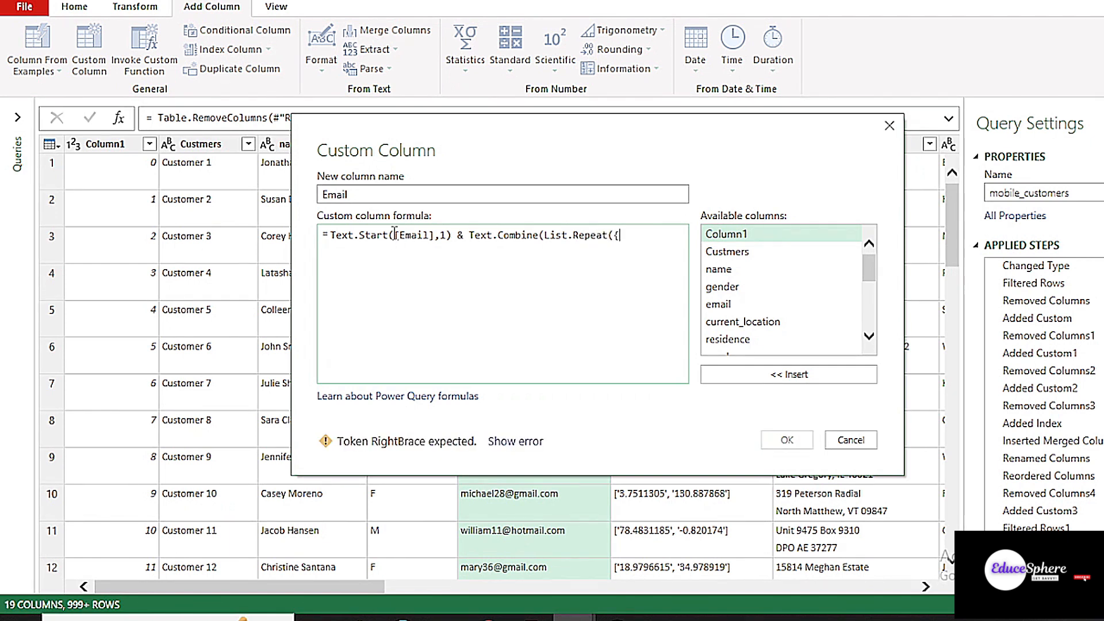
pyautogui.write('"')
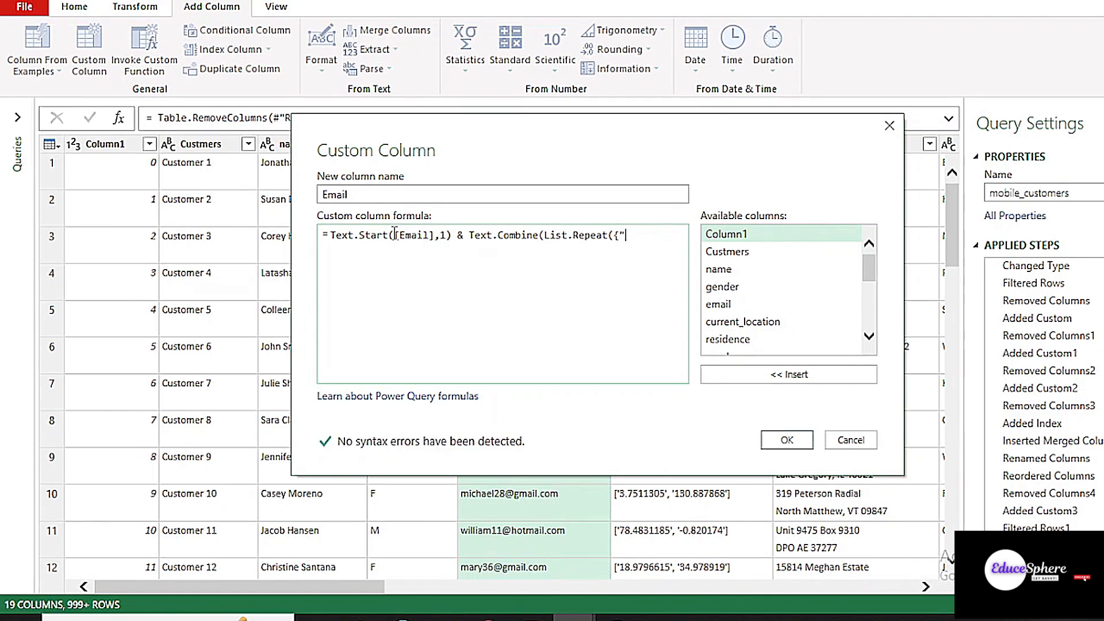
pyautogui.write('*')
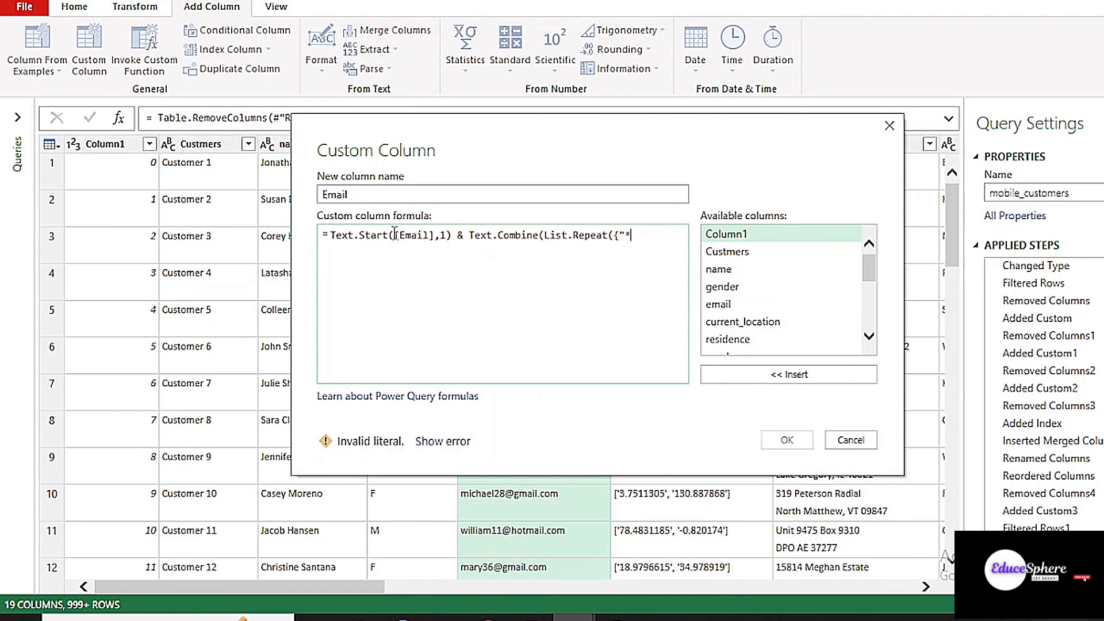
pyautogui.write('"}')
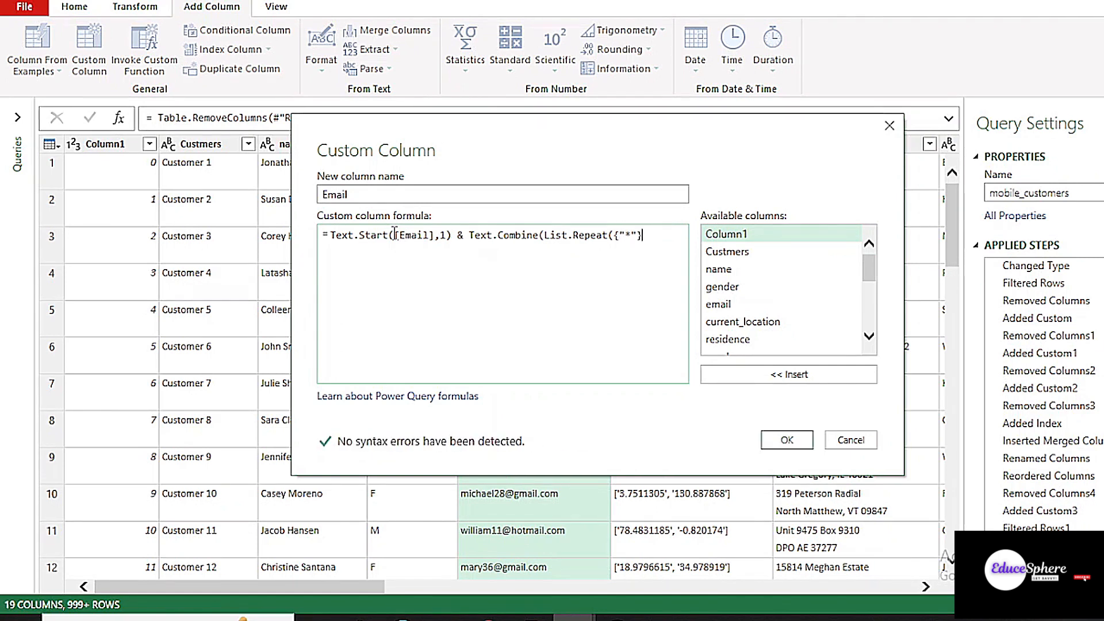
pyautogui.write(',')
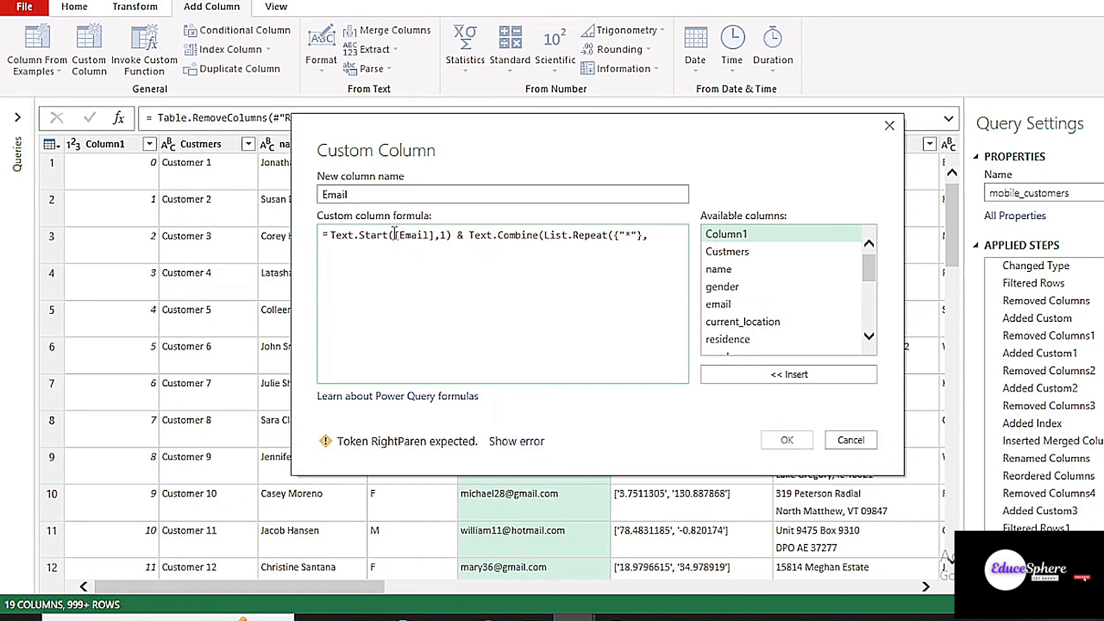
# - Continue the formula on a new line with Text.Length(Text.Middle([email as the repeat count
pyautogui.press('Return')
pyautogui.write('T')
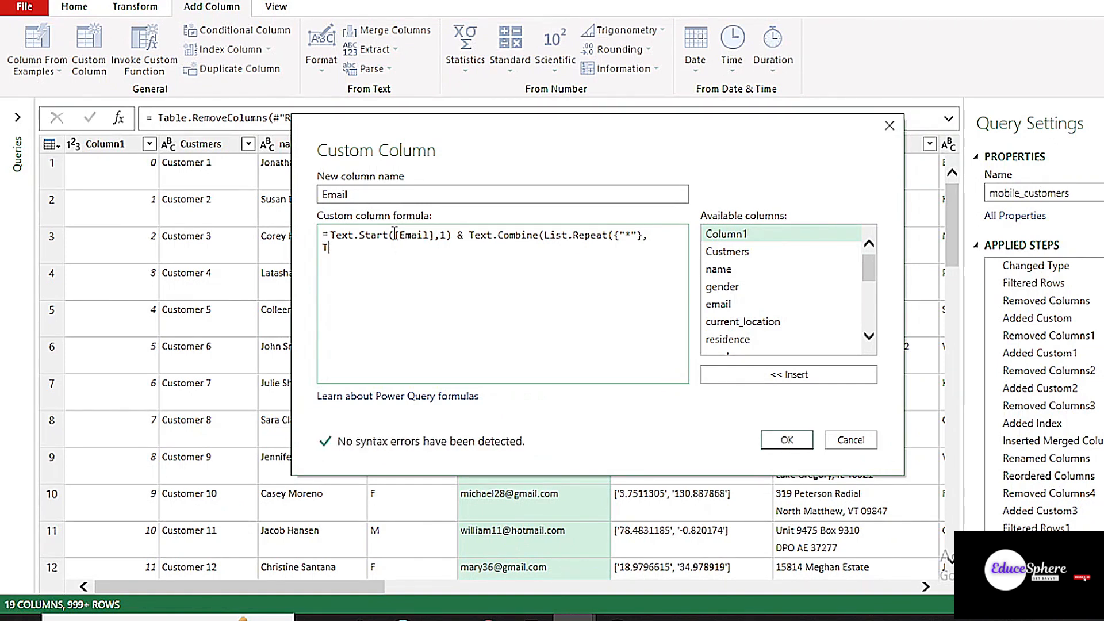
pyautogui.write('ext.Length(')
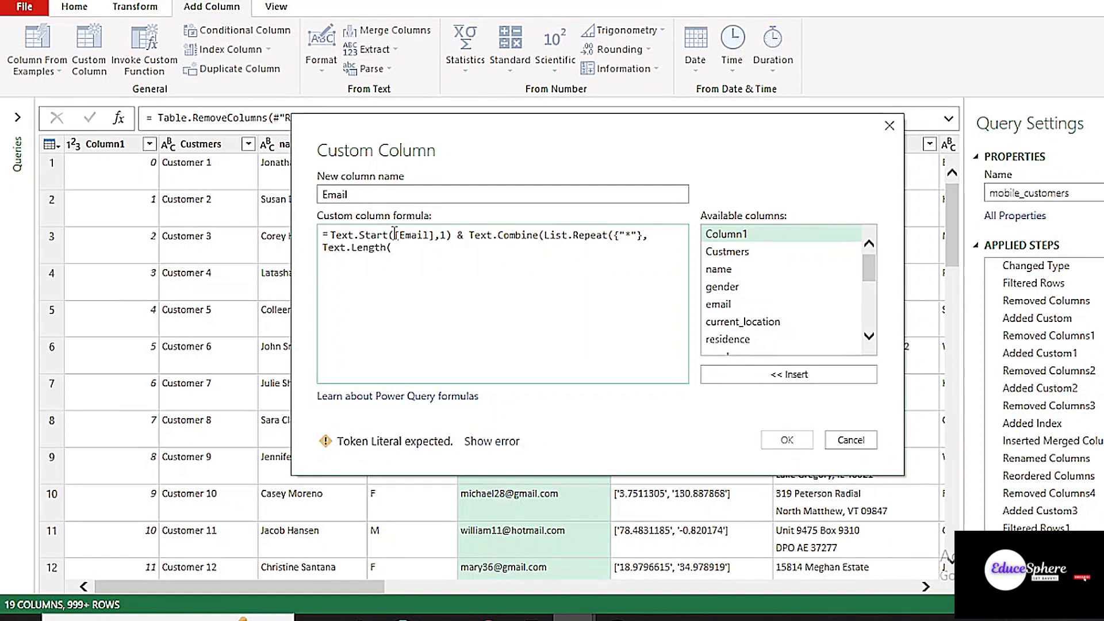
pyautogui.write('Text.Middle')
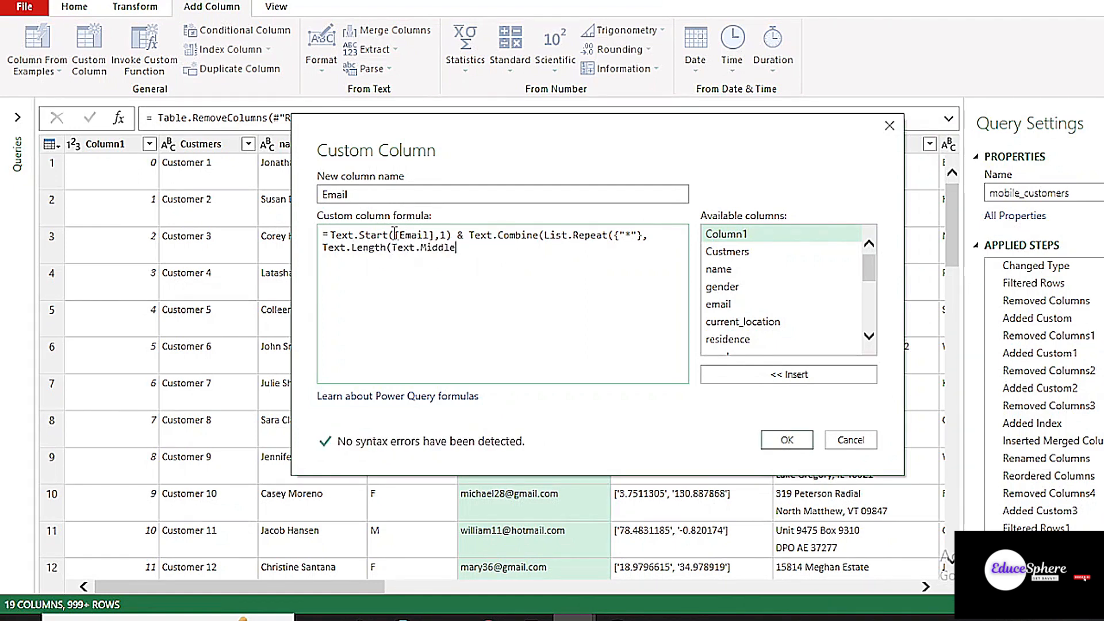
pyautogui.write('(')
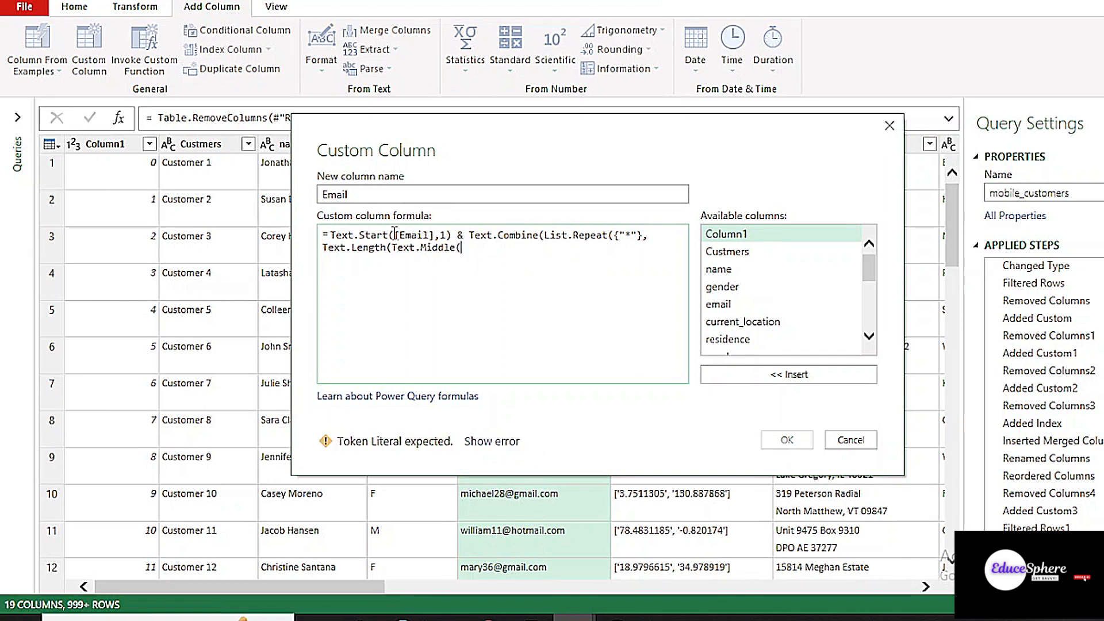
pyautogui.write('[email')
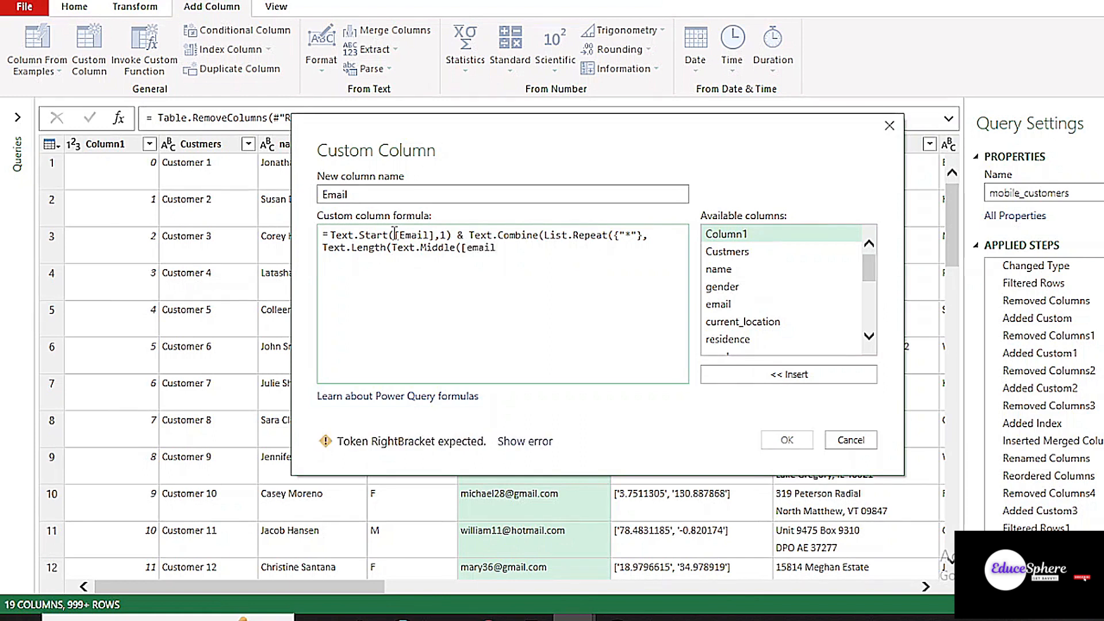
# - Change the column reference in Text.Start to lowercase [email] and close the bracket after email in Text.Middle
pyautogui.click(406, 235)
pyautogui.press('BackSpace')
pyautogui.write('e')
pyautogui.click(498, 248)
pyautogui.write(']')
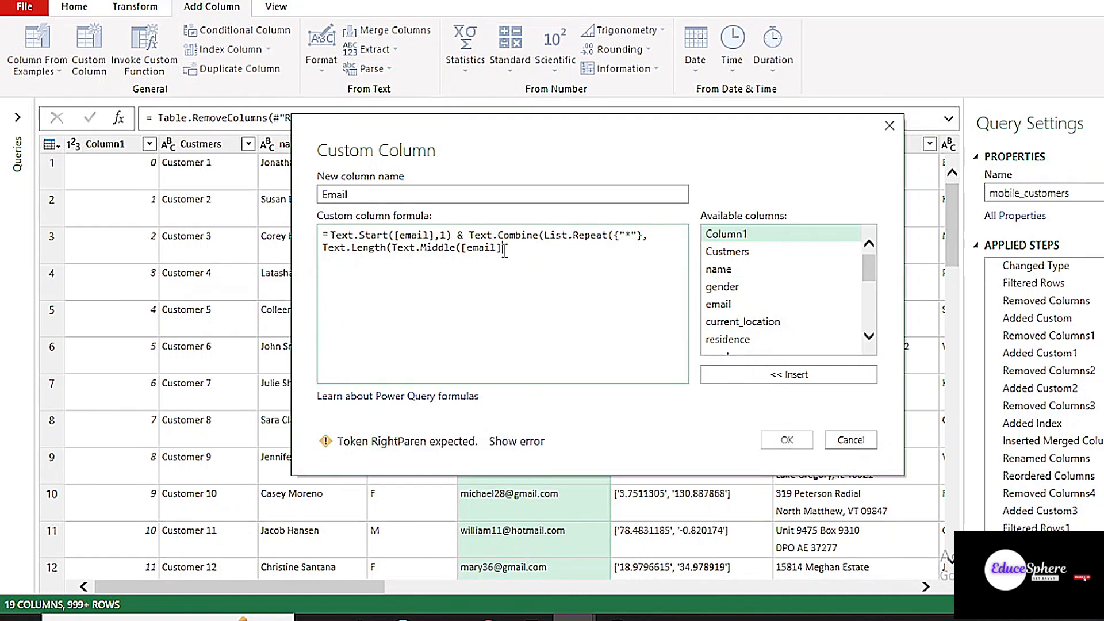
# - Continue the Text.Middle call in the Email formula with ,2, Text.PositionOf as its start and length arguments
pyautogui.write(',2')
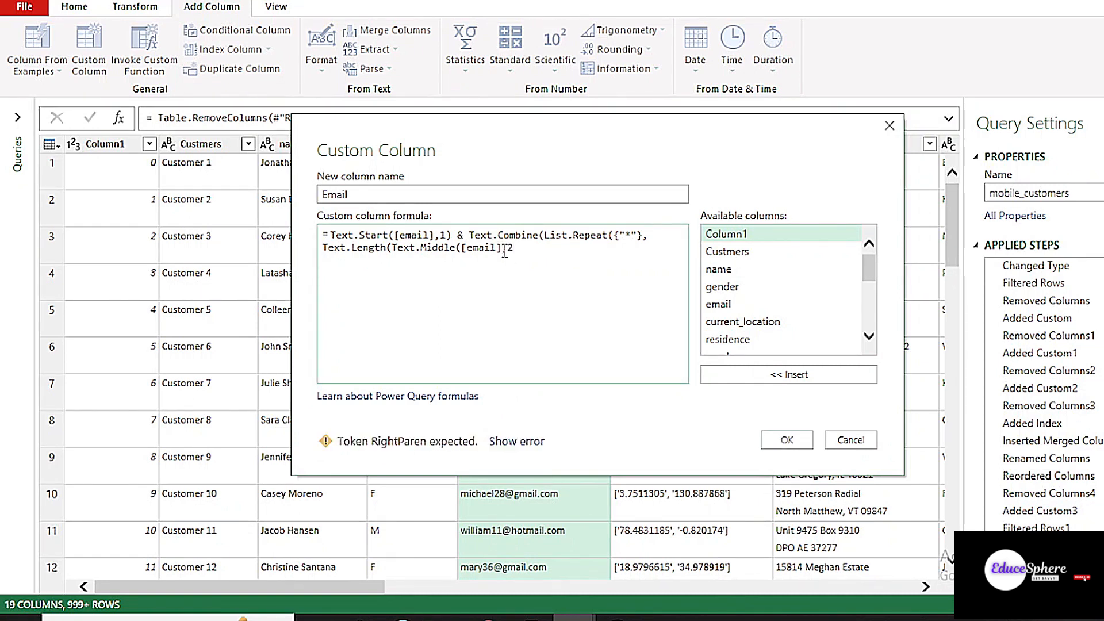
pyautogui.write(', Text')
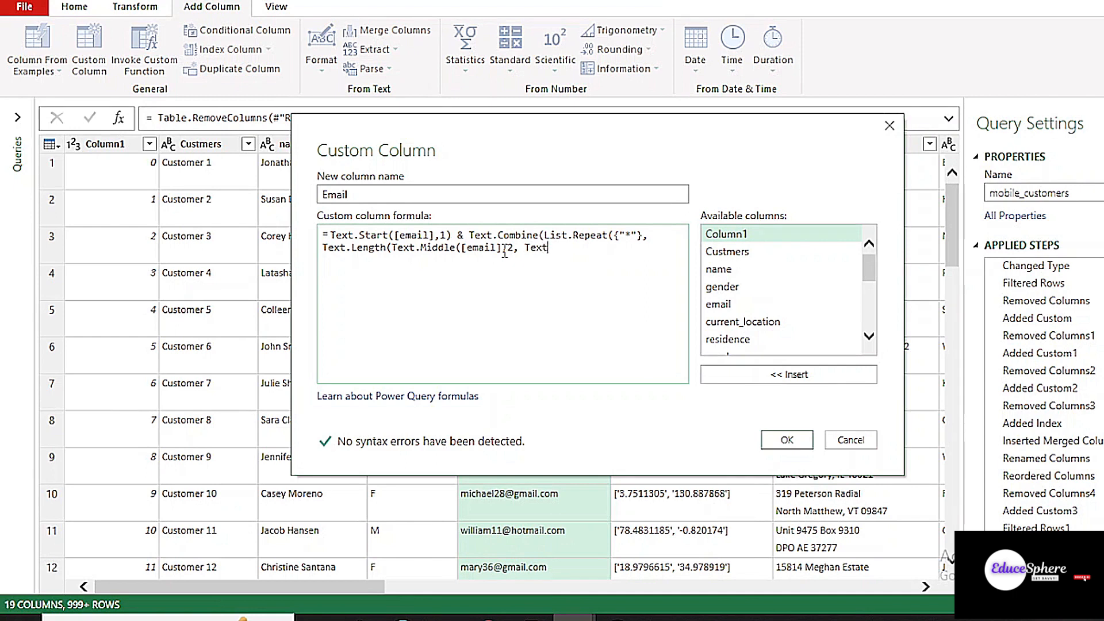
pyautogui.write('.posit')
pyautogui.press('BackSpace')
pyautogui.press('BackSpace')
pyautogui.press('BackSpace')
pyautogui.press('BackSpace')
pyautogui.write('t.')
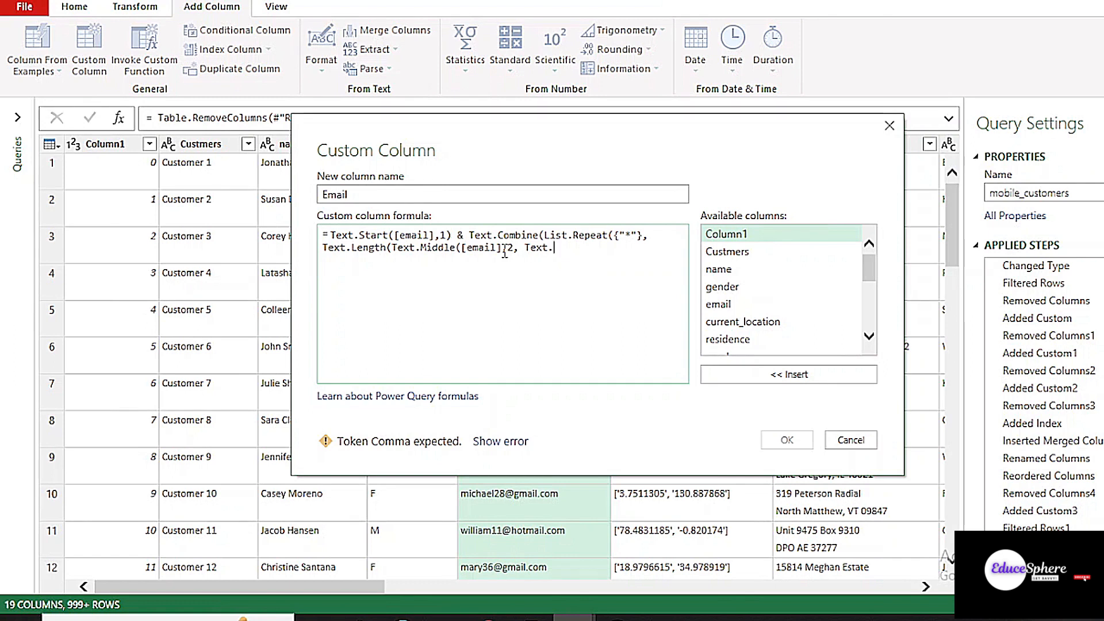
pyautogui.write('Position')
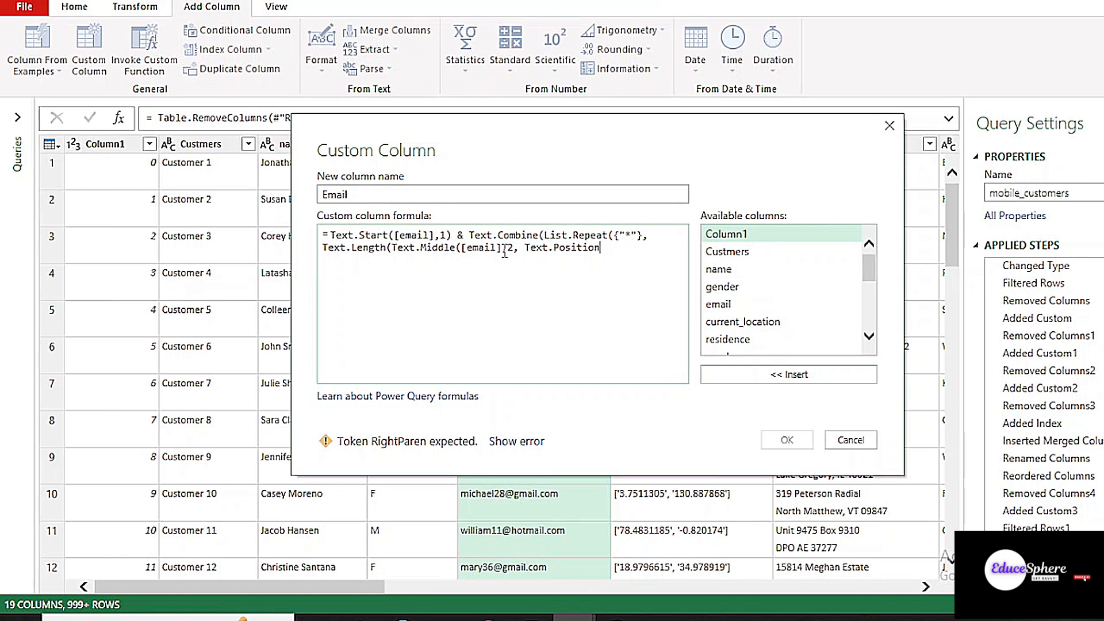
pyautogui.write('Of')
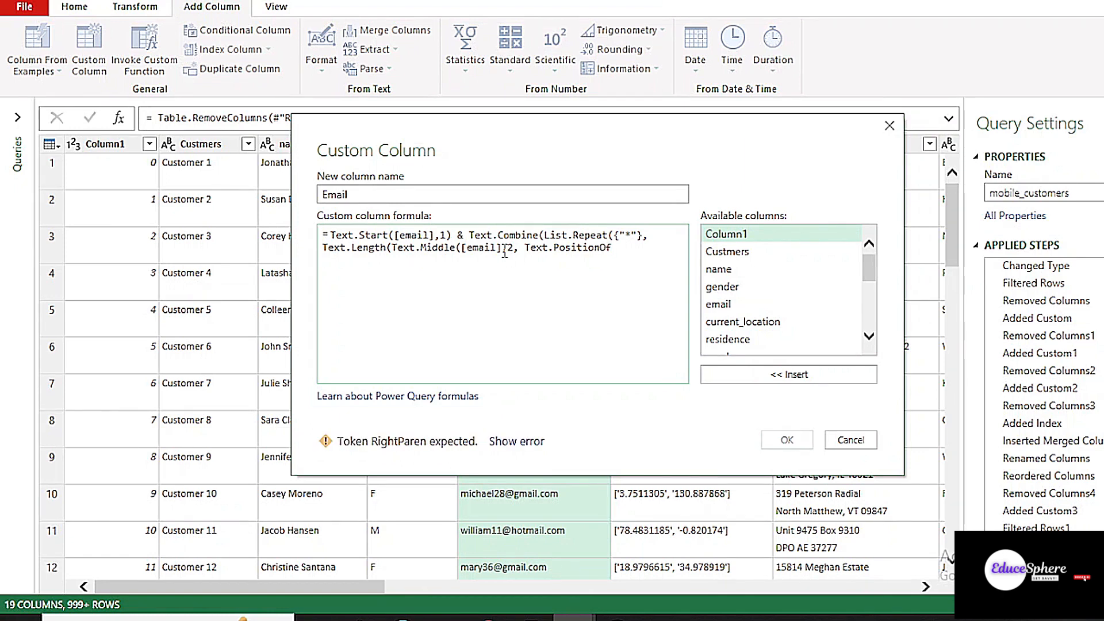
# - Complete the mask expression with ([email], "@")-3)))) so the asterisk count depends on the @ position
pyautogui.write('([email')
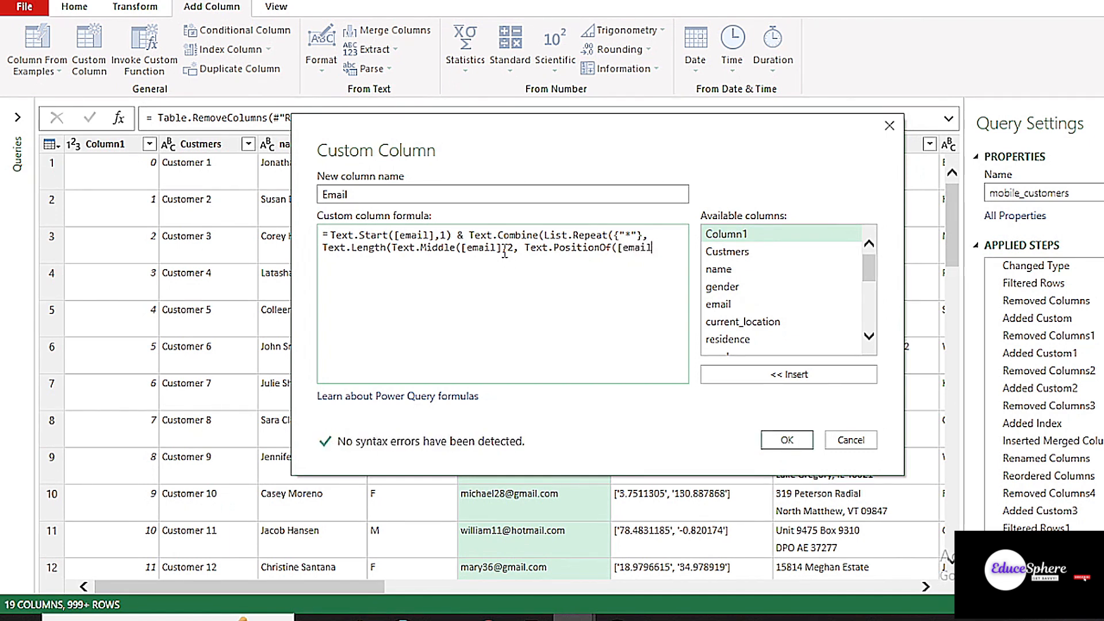
pyautogui.write('], "')
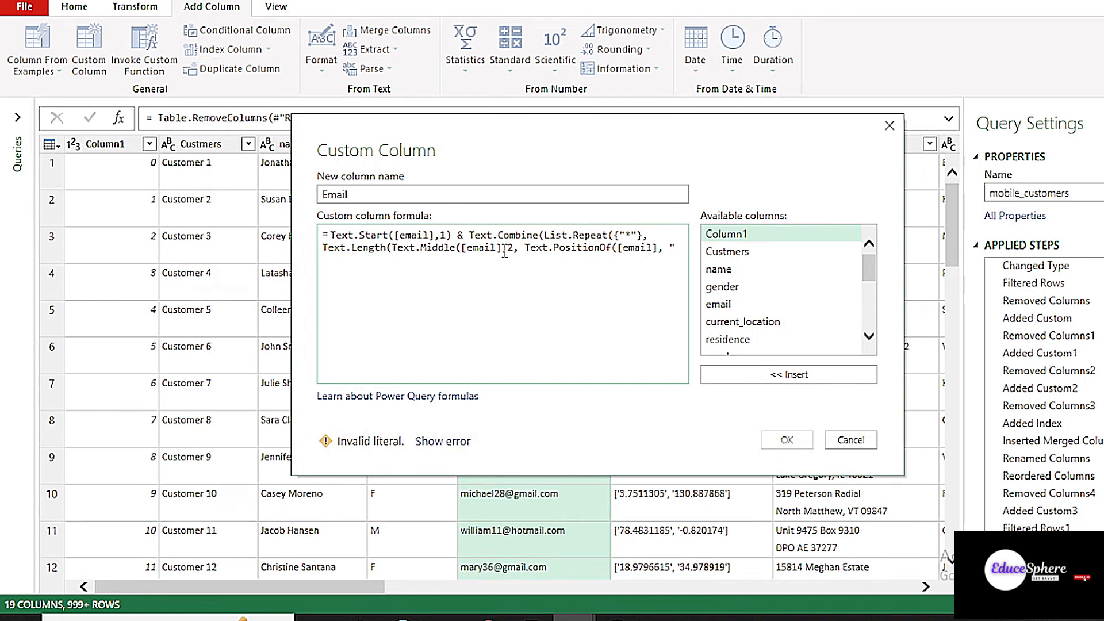
pyautogui.write('@"')
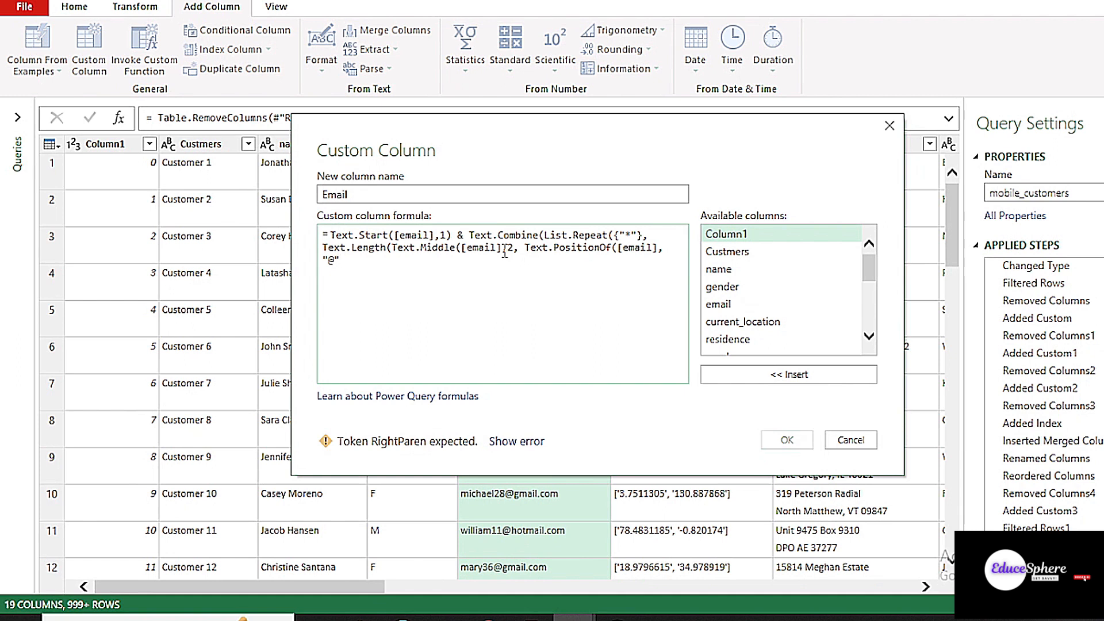
pyautogui.write(')')
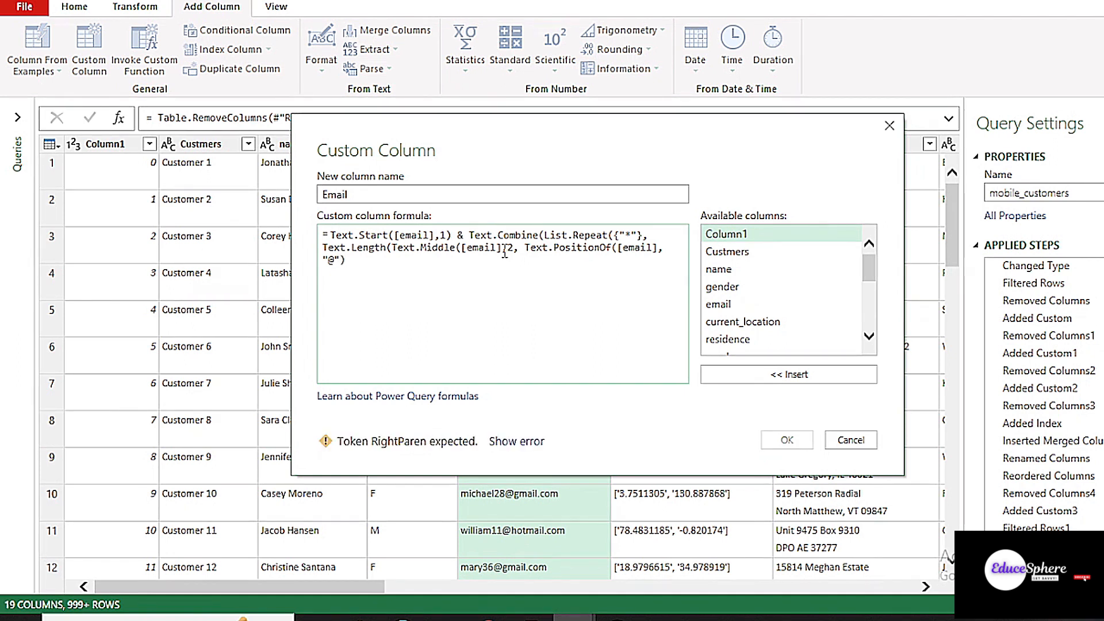
pyautogui.write('-3))))')
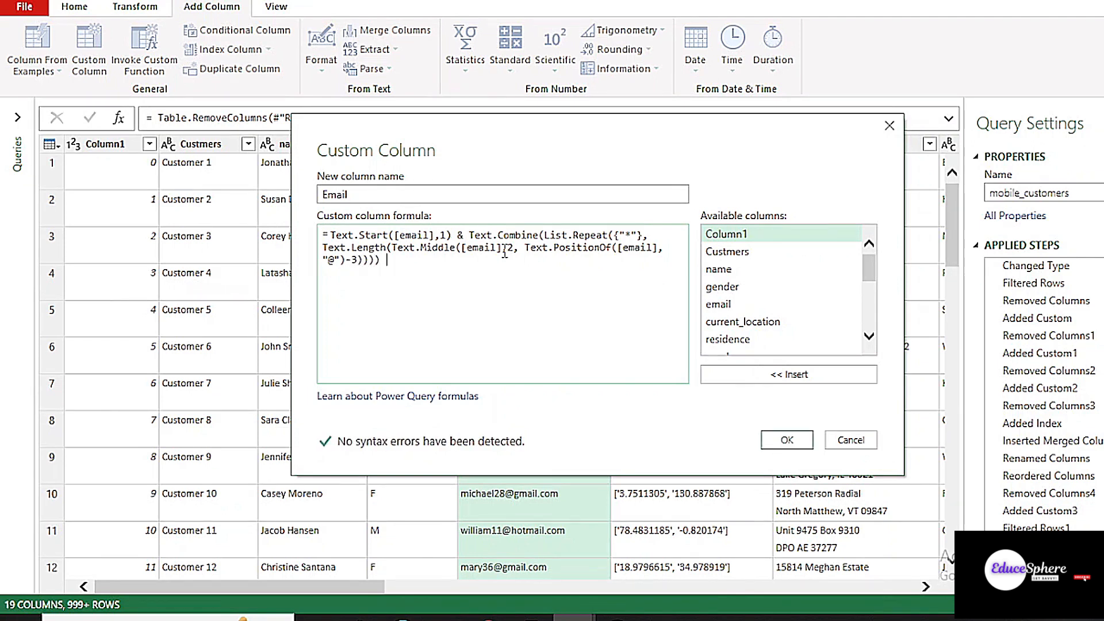
# - Append & Text.End([email], Text.Length([email]) to the formula to bring in the end of the address
pyautogui.write(' & ')
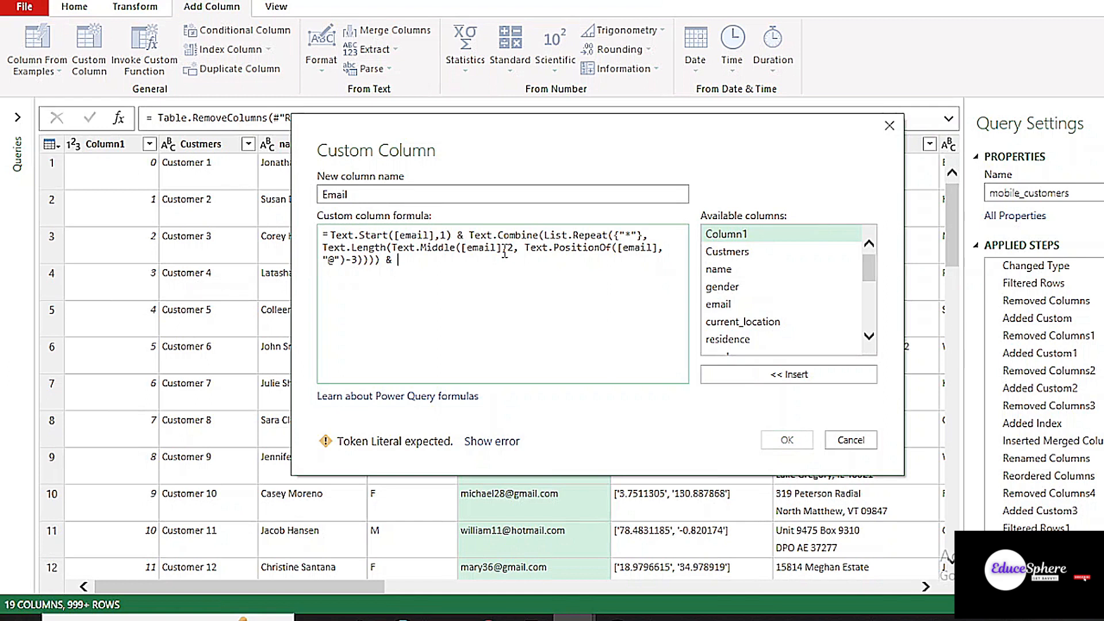
pyautogui.write('textText.End(')
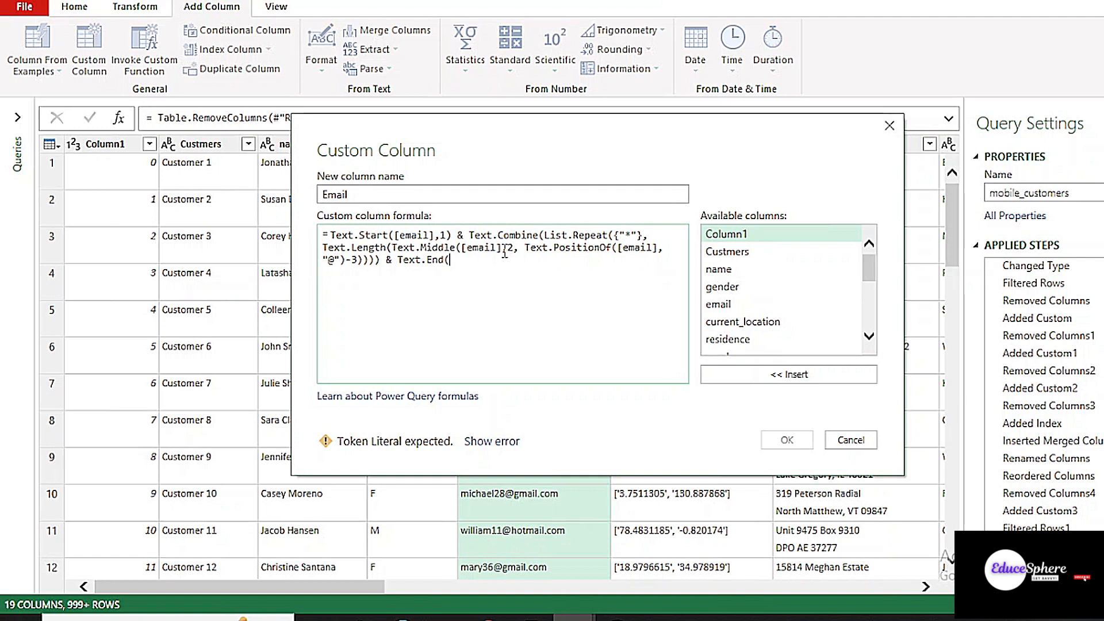
pyautogui.write('[email')
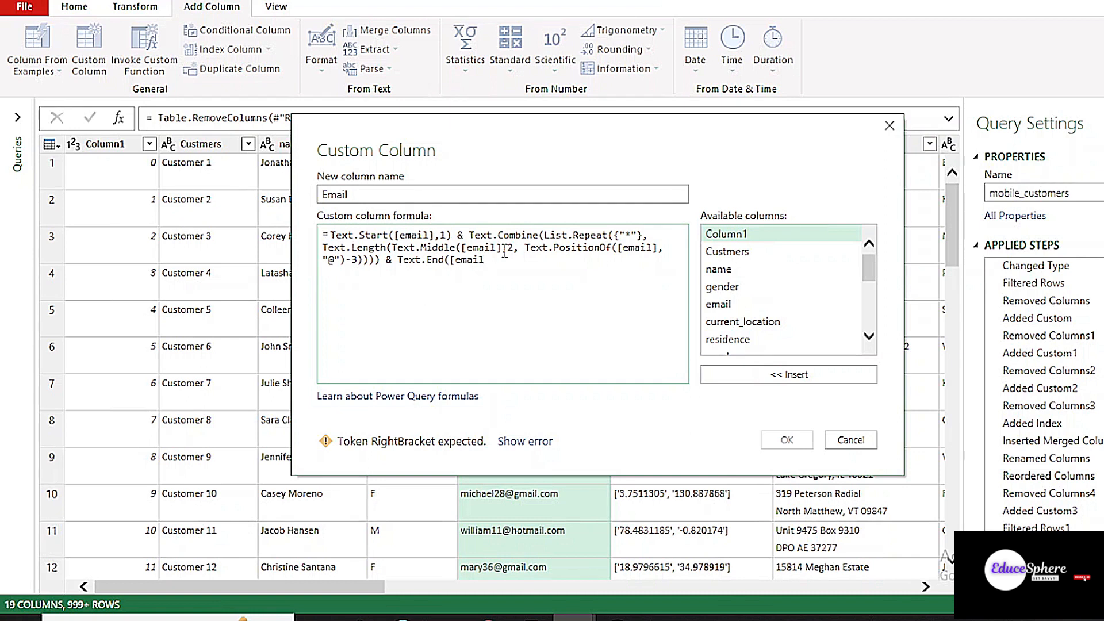
pyautogui.write(']')
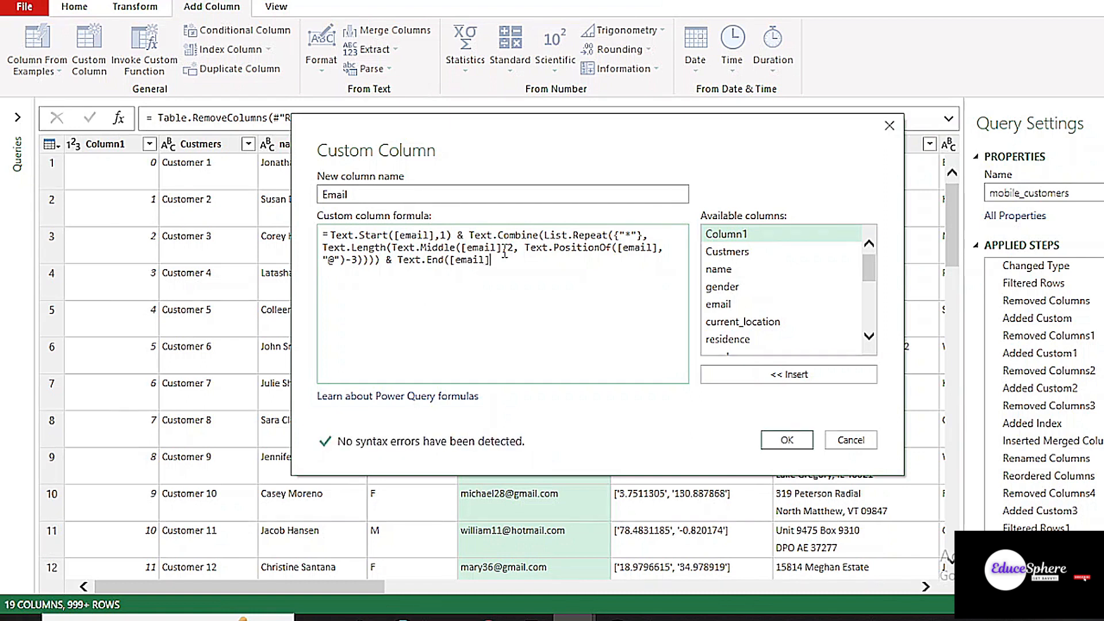
pyautogui.write(', Text.Length([email]')
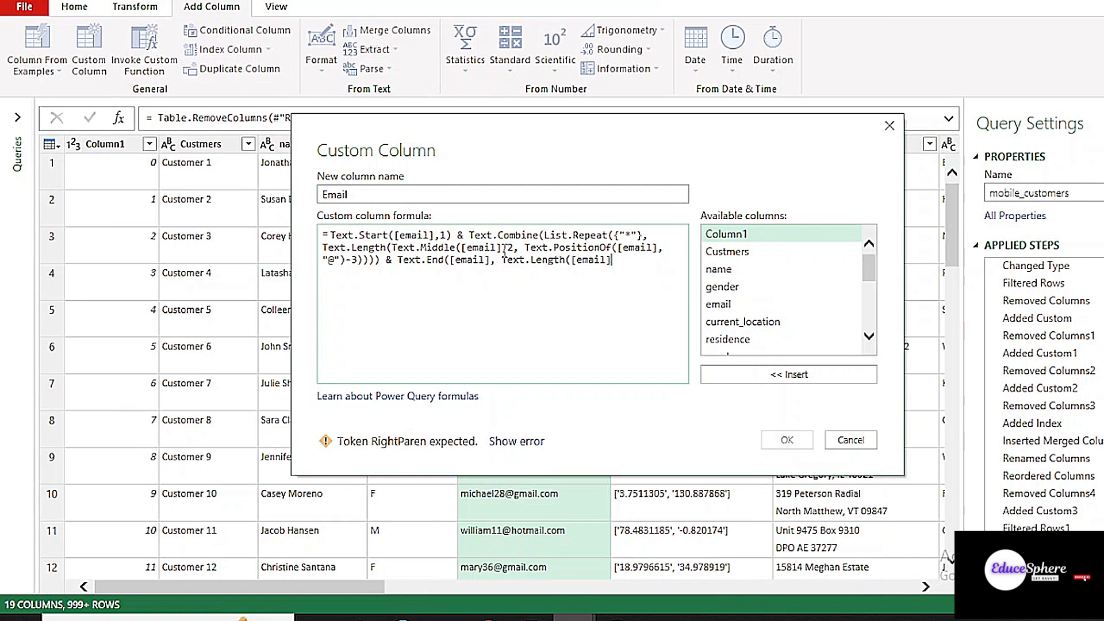
pyautogui.write(')')
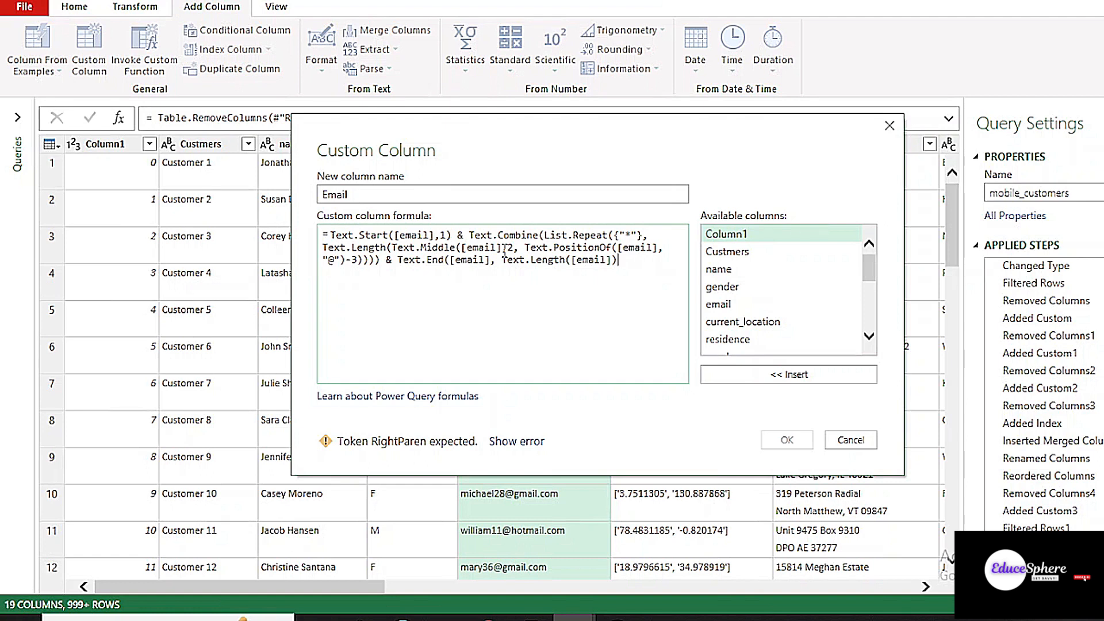
# - Subtract the @ position from the text length by adding - Text.PositionOf([email], "@ to the formula
pyautogui.write('- Text.')
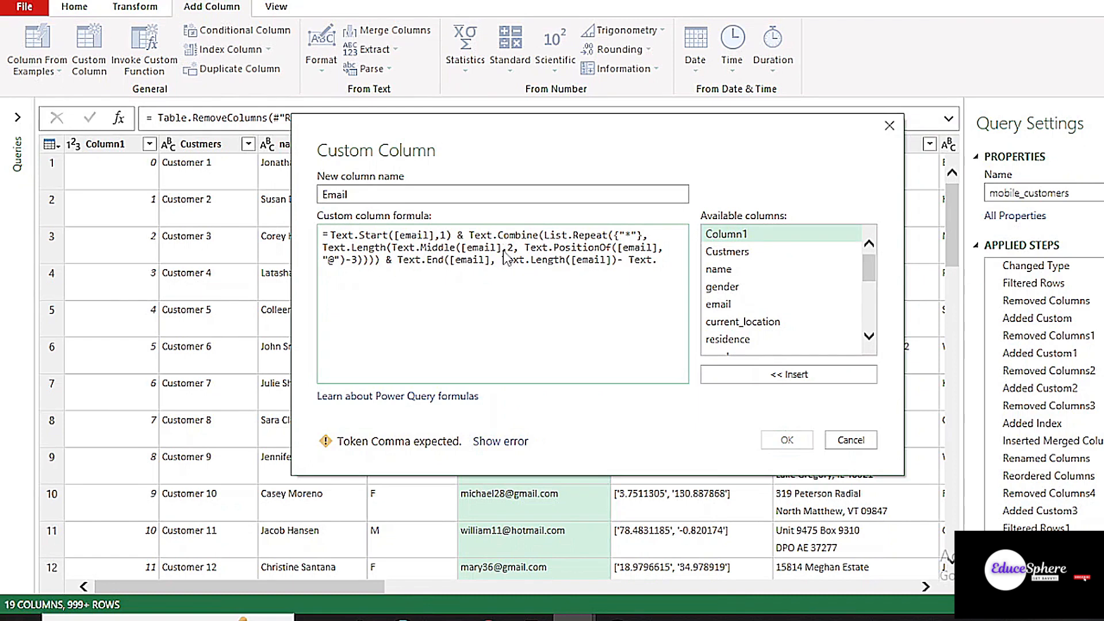
pyautogui.write('PositionOf([Email')
pyautogui.press('BackSpace')
pyautogui.press('BackSpace')
pyautogui.press('BackSpace')
pyautogui.press('BackSpace')
pyautogui.write('e')
pyautogui.press('BackSpace')
pyautogui.press('BackSpace')
pyautogui.write('email], "')
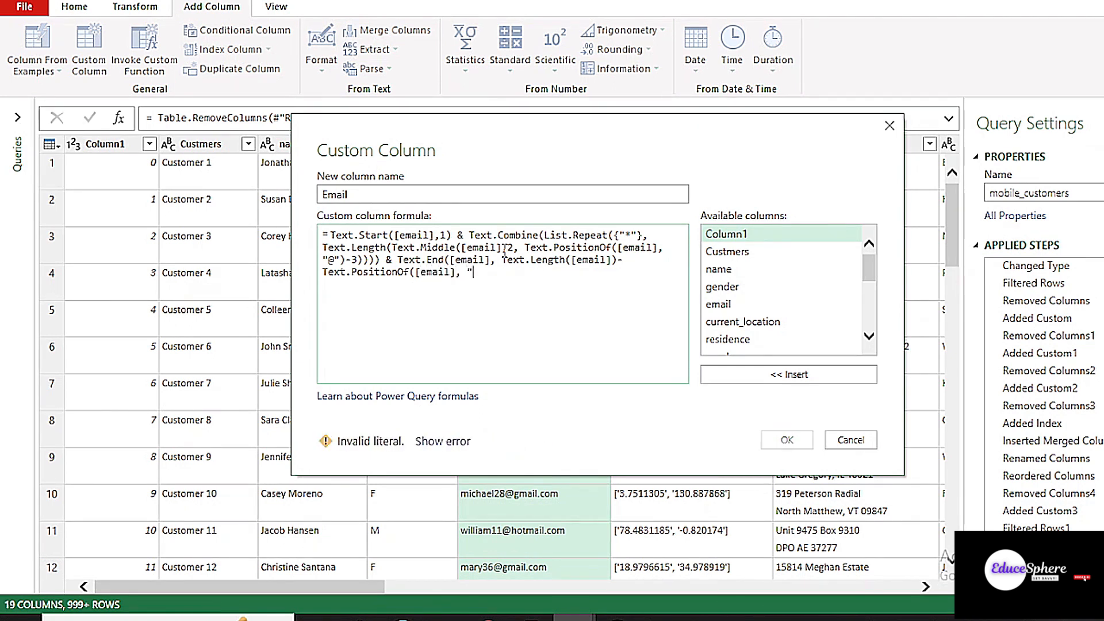
pyautogui.write('@')
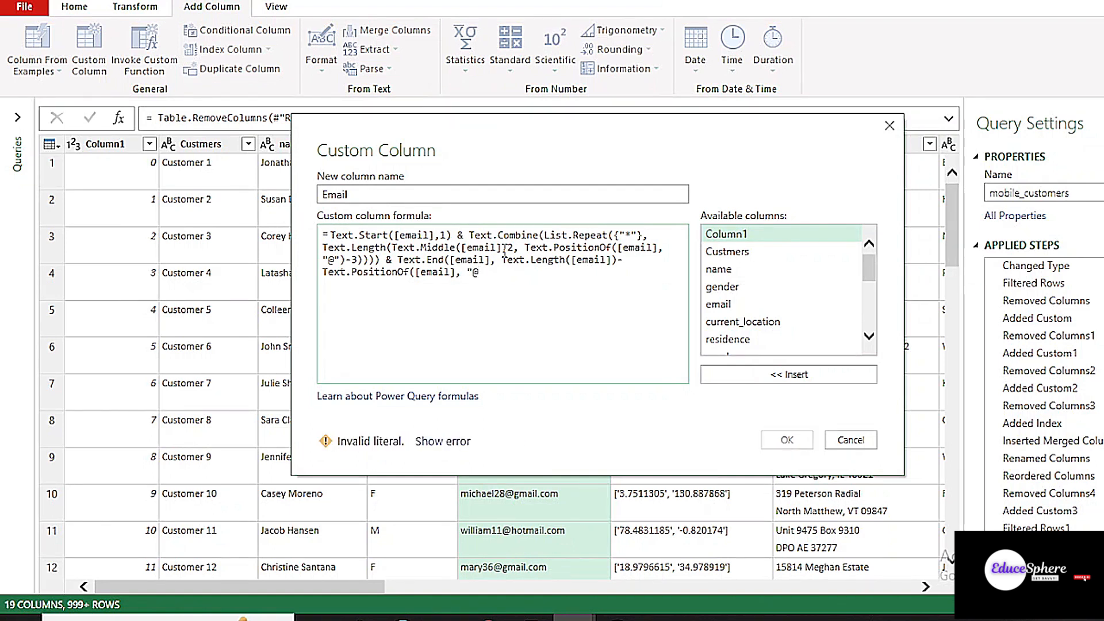
# - Finish the formula with the closing quote and )+1), and create the masked Email column
pyautogui.write('" +')
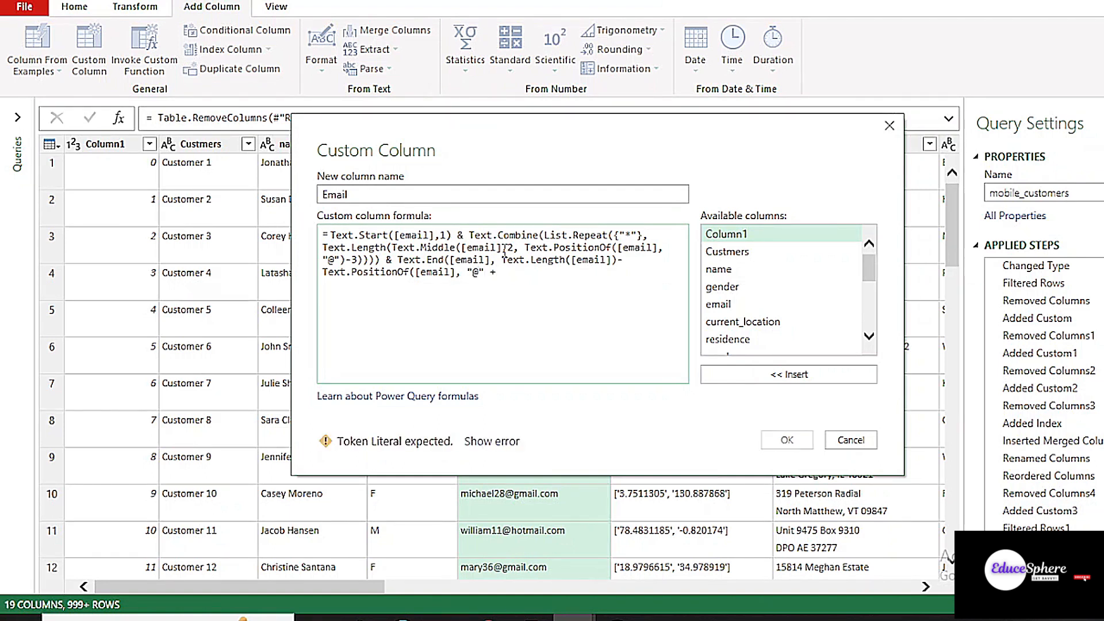
pyautogui.press('BackSpace')
pyautogui.press('BackSpace')
pyautogui.write(')+')
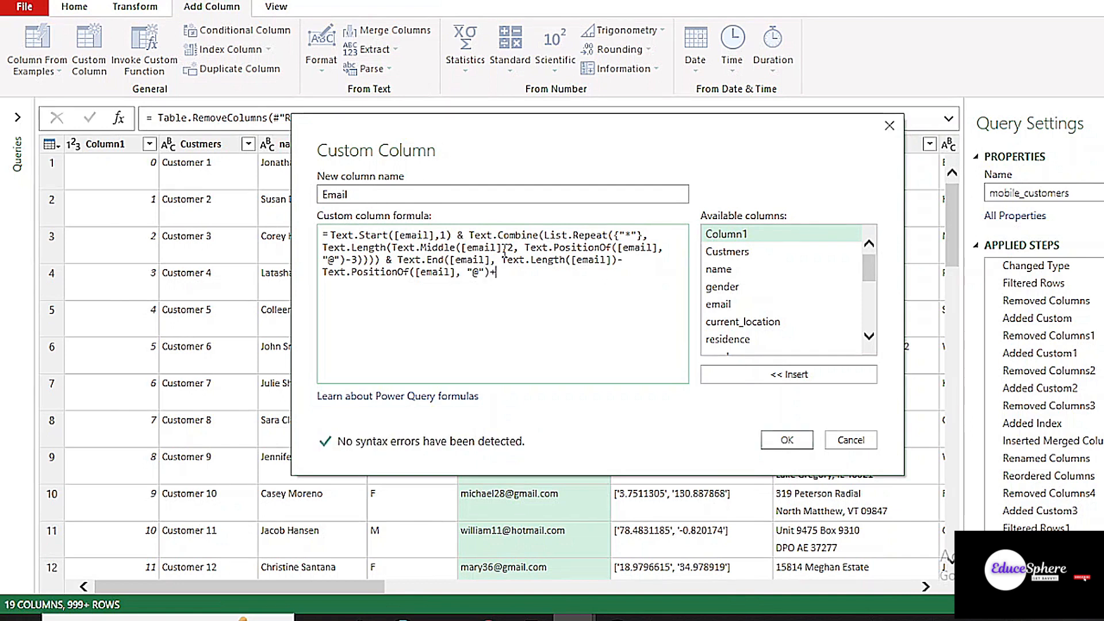
pyautogui.write('1)')
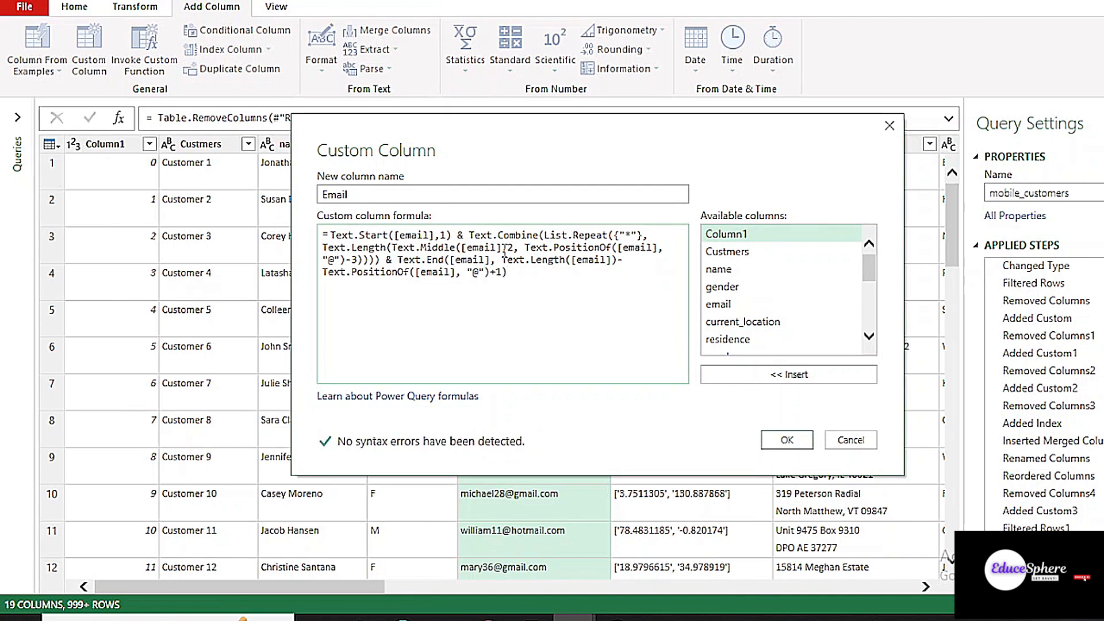
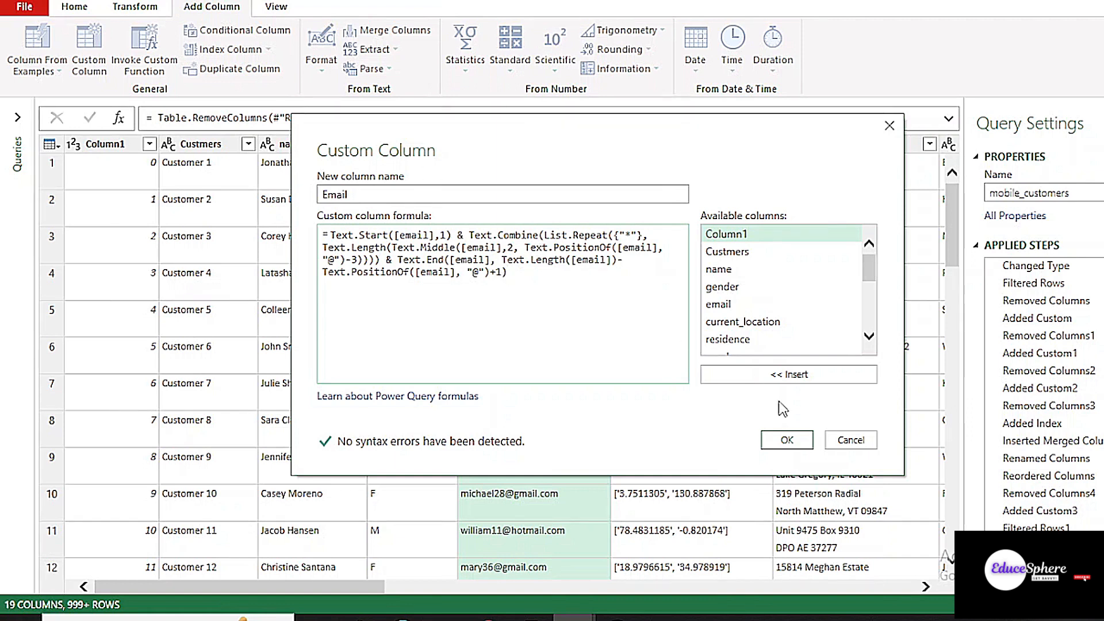
pyautogui.click(786, 439)
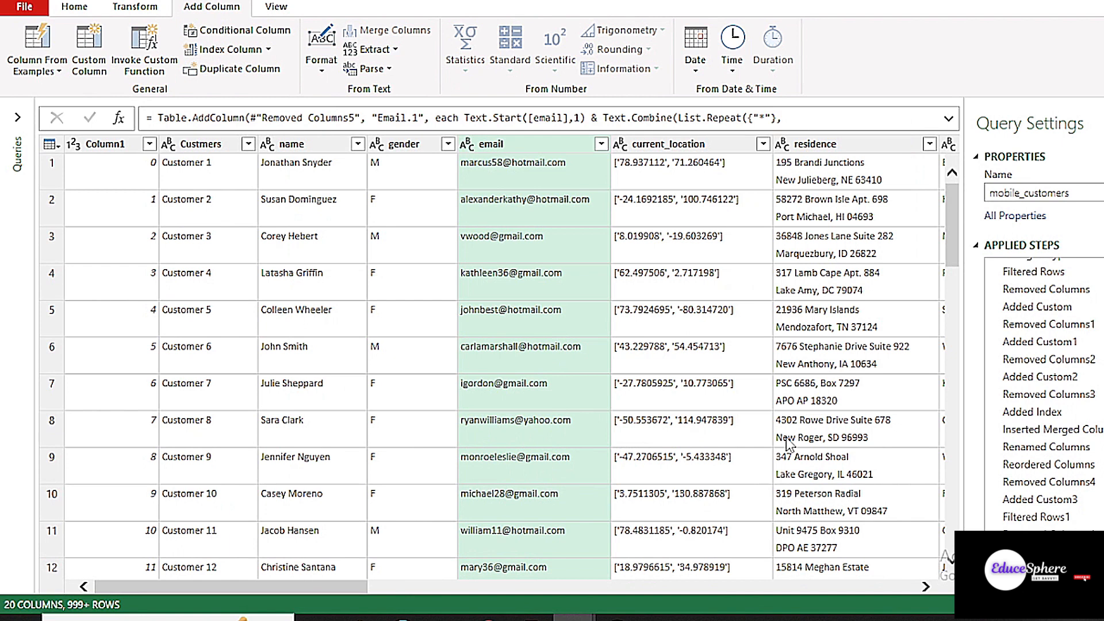
# - Remove the original email and current_location columns from the query
pyautogui.moveTo(343, 585); pyautogui.dragTo(899, 586)
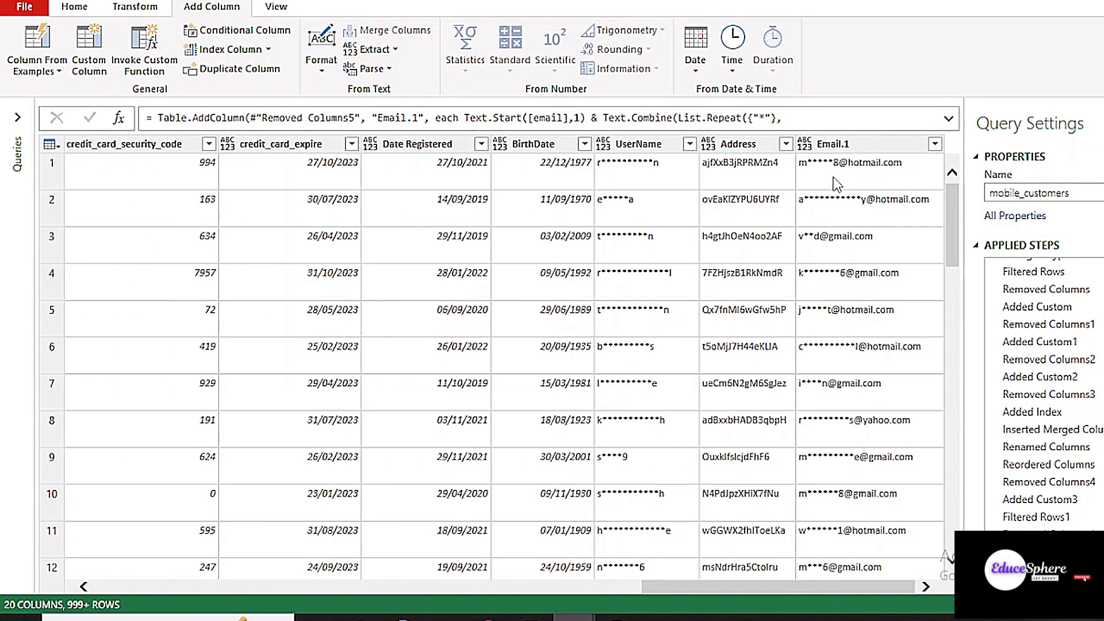
pyautogui.moveTo(809, 586); pyautogui.dragTo(262, 587)
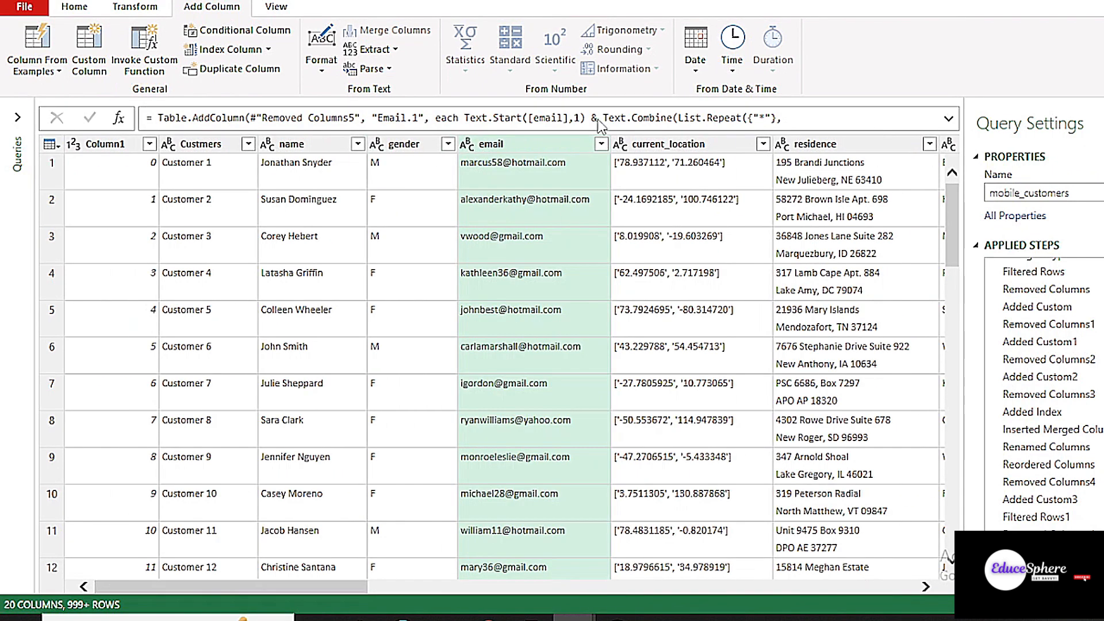
pyautogui.click(67, 10)
pyautogui.click(375, 65)
pyautogui.click(291, 61)
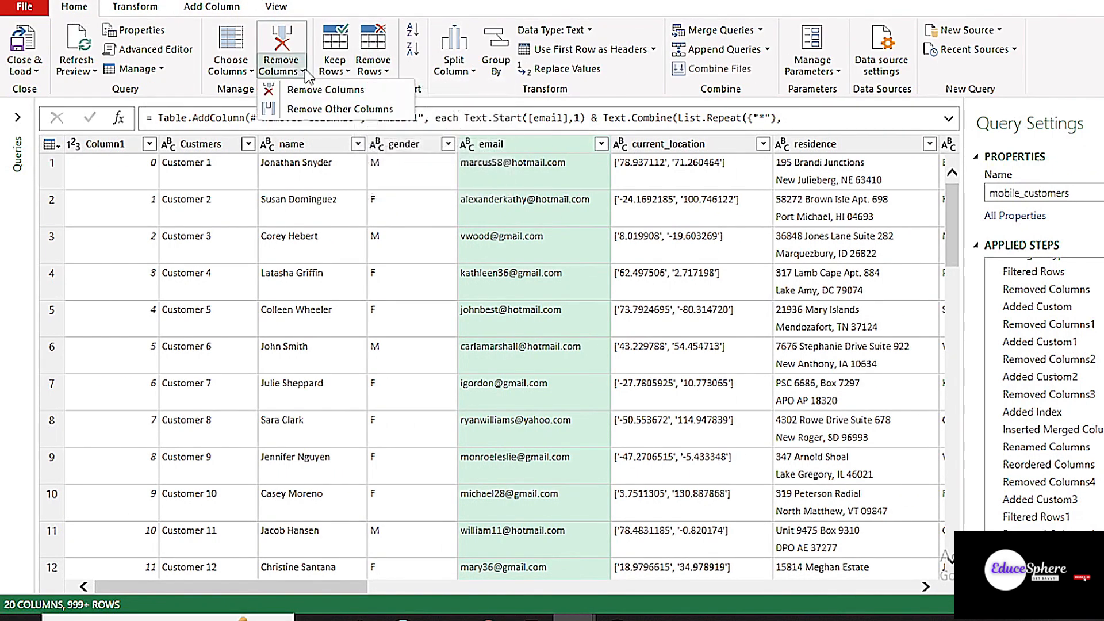
pyautogui.click(323, 93)
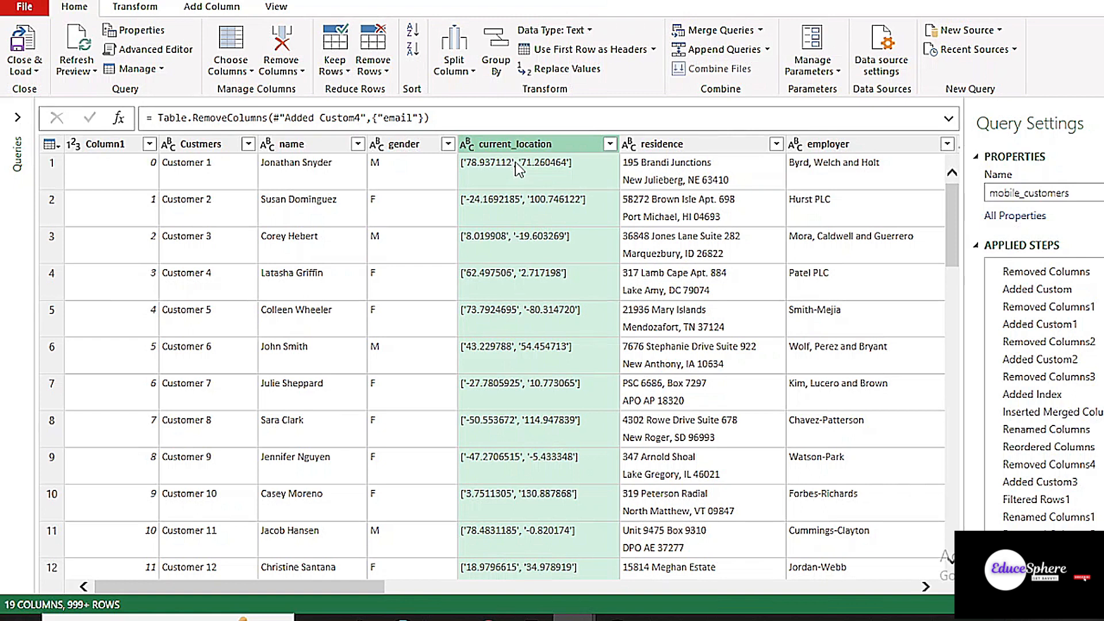
pyautogui.click(281, 66)
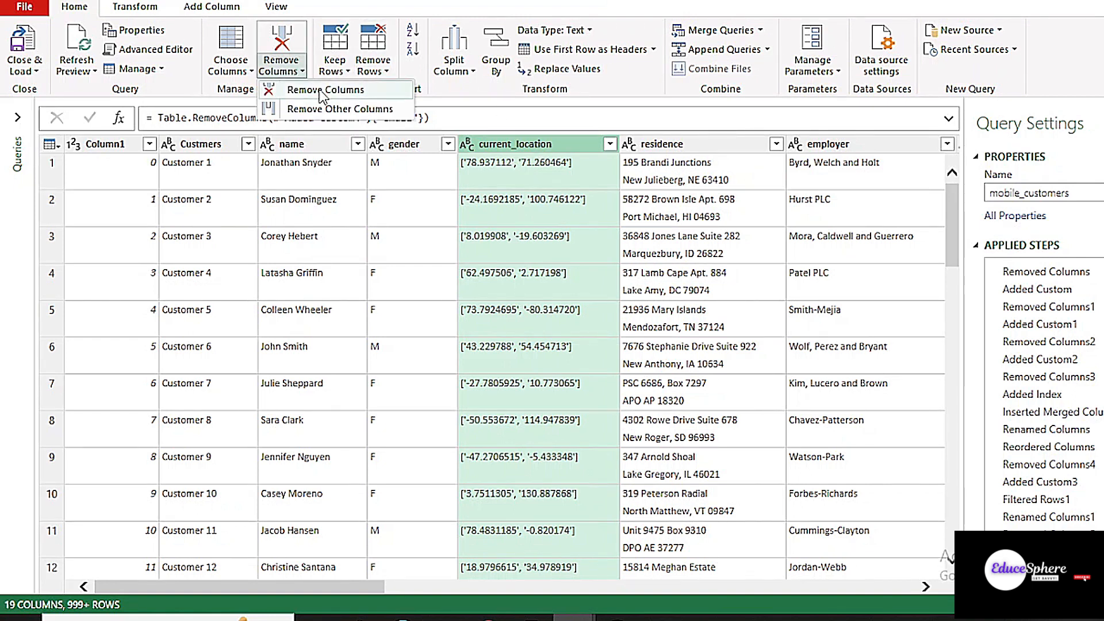
pyautogui.click(322, 93)
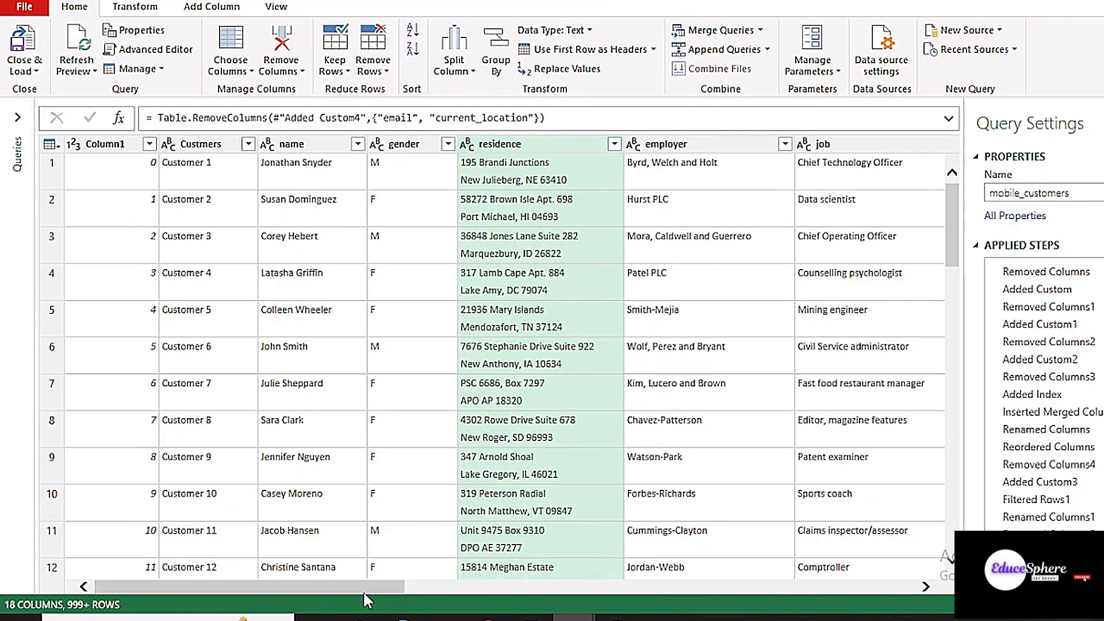
# - Copy the random-string expression, from let to in randomString, out of the Added Custom3 step in the query code and leave the code unedited
pyautogui.moveTo(386, 584); pyautogui.dragTo(895, 586)
pyautogui.click(746, 147)
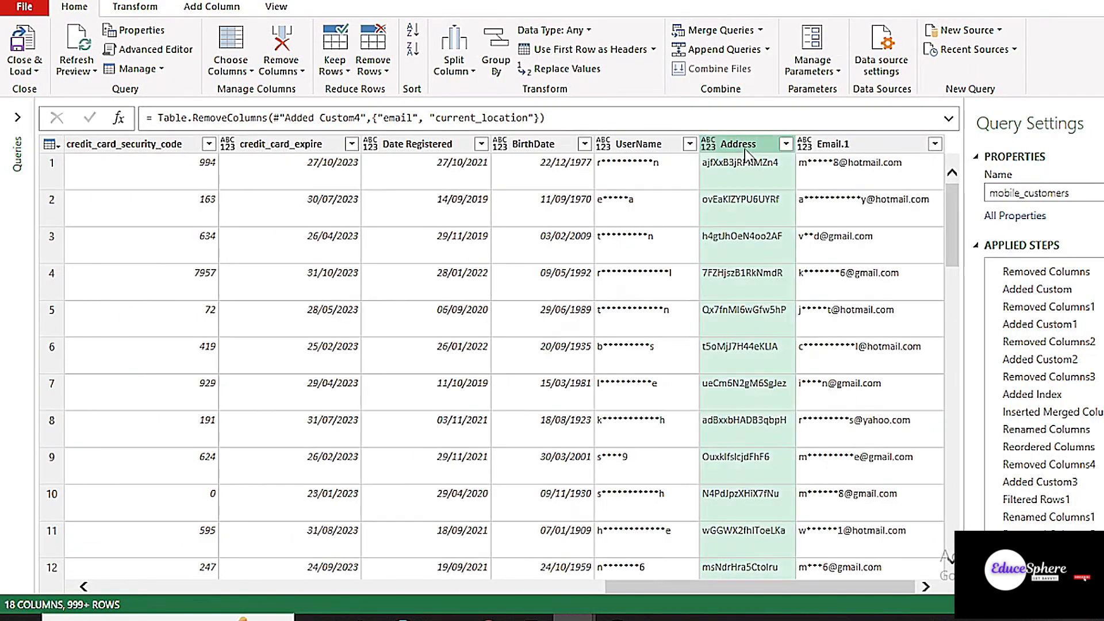
pyautogui.click(180, 48)
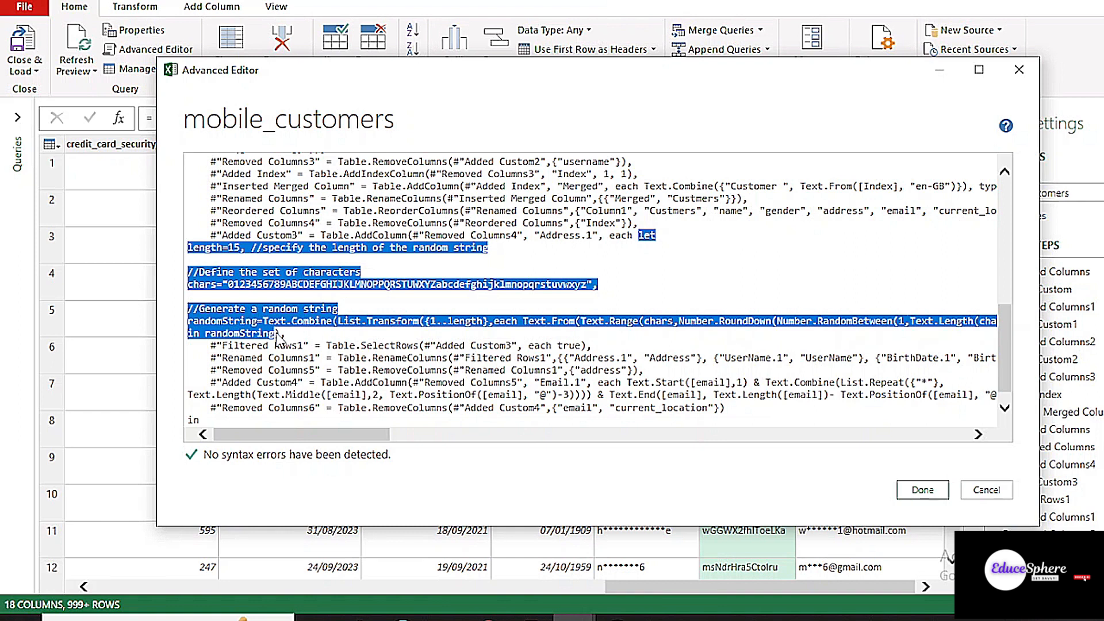
pyautogui.click(1008, 498)
# - Start a custom column named Residence and paste the copied random-string expression as its formula
pyautogui.click(212, 7)
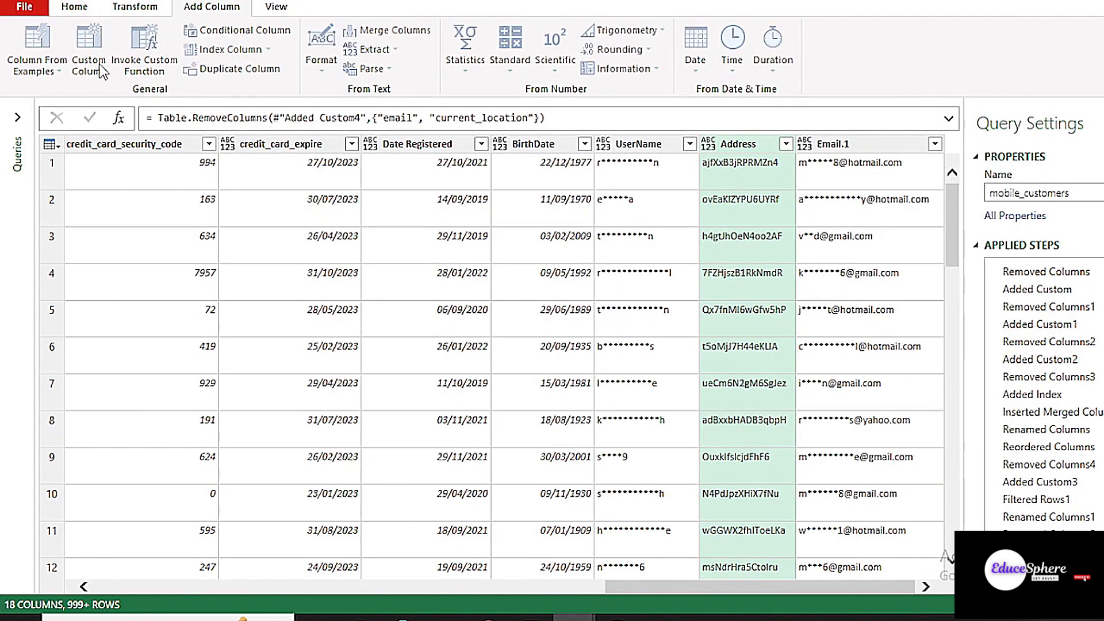
pyautogui.click(102, 70)
pyautogui.click(889, 125)
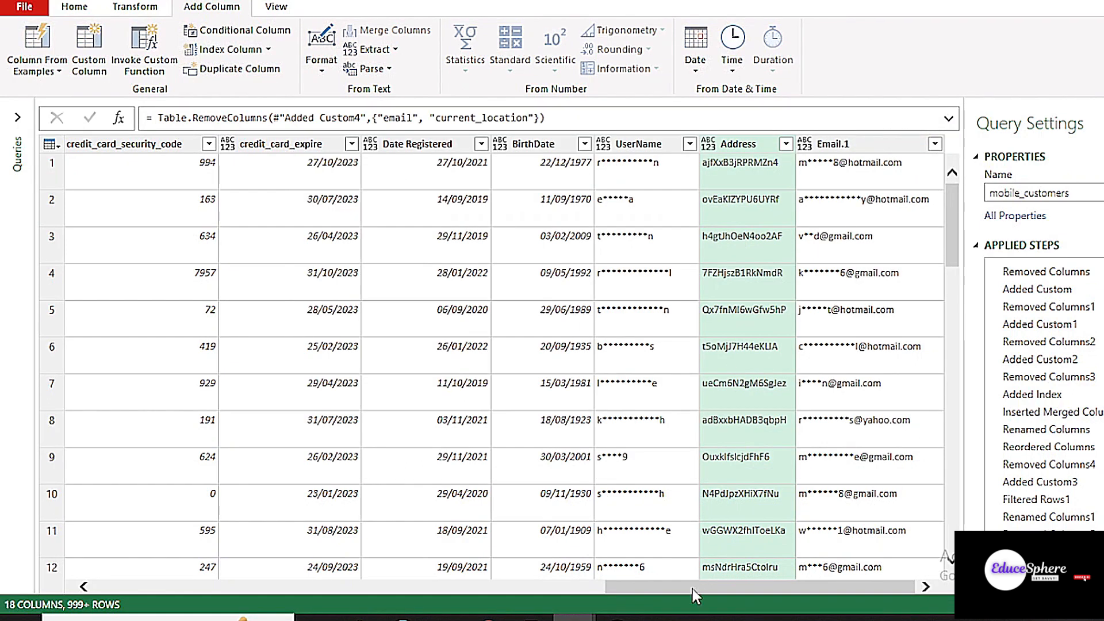
pyautogui.moveTo(695, 586); pyautogui.dragTo(138, 555)
pyautogui.click(493, 144)
pyautogui.click(89, 51)
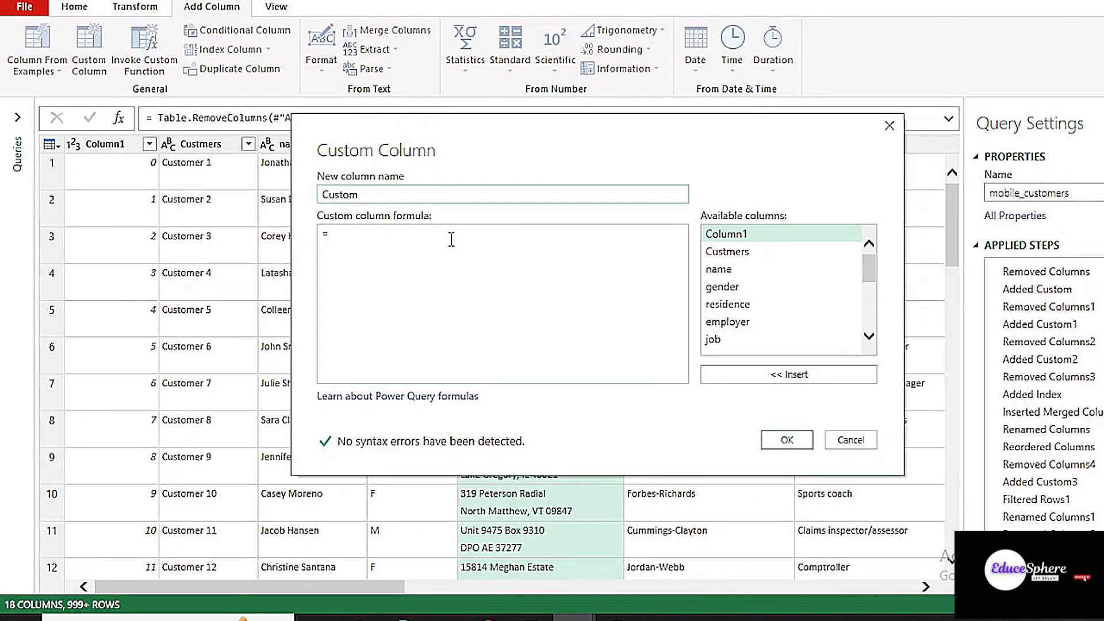
pyautogui.press('BackSpace')
pyautogui.write('Res')
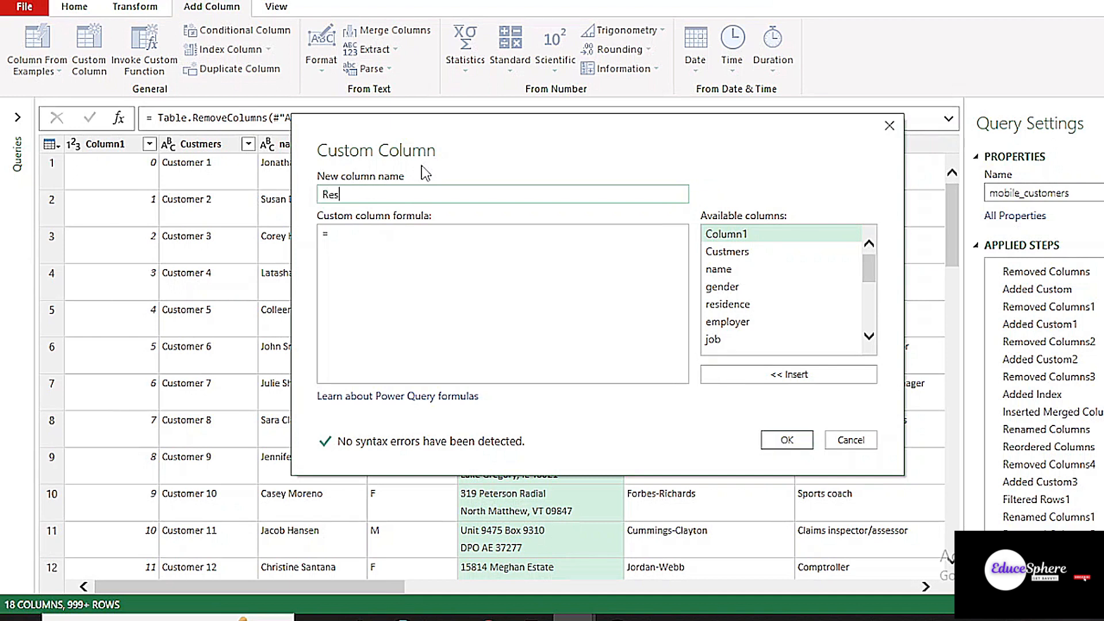
pyautogui.write('idence')
pyautogui.click(417, 233)
pyautogui.hotkey('ctrl', 'v')
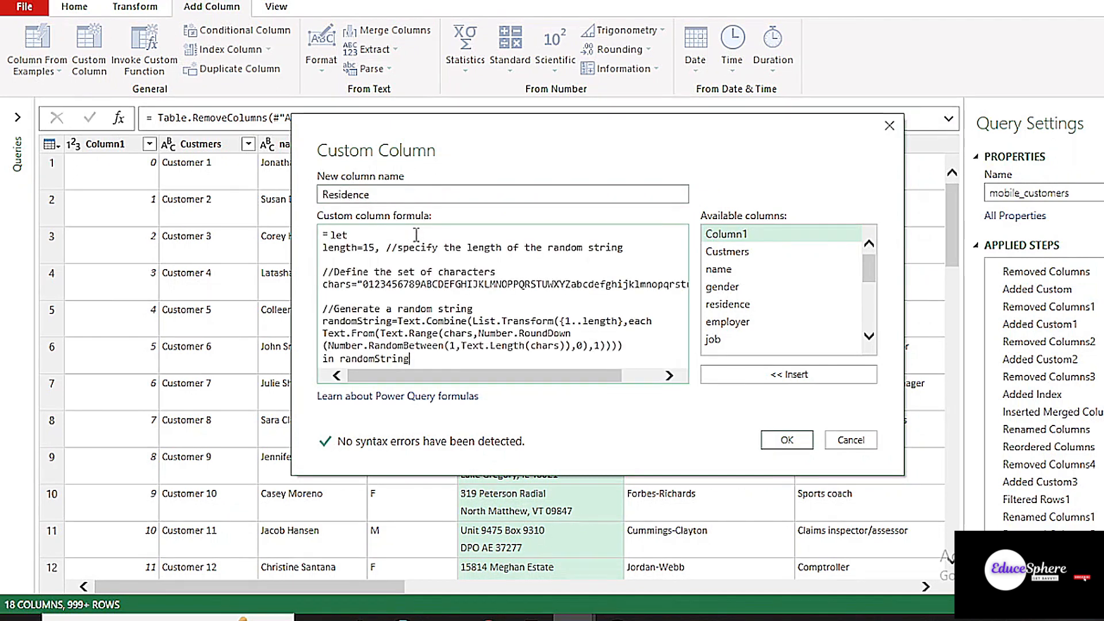
# - Set the random string length to 11 in the formula and create the Residence column
pyautogui.click(378, 247)
pyautogui.press('BackSpace')
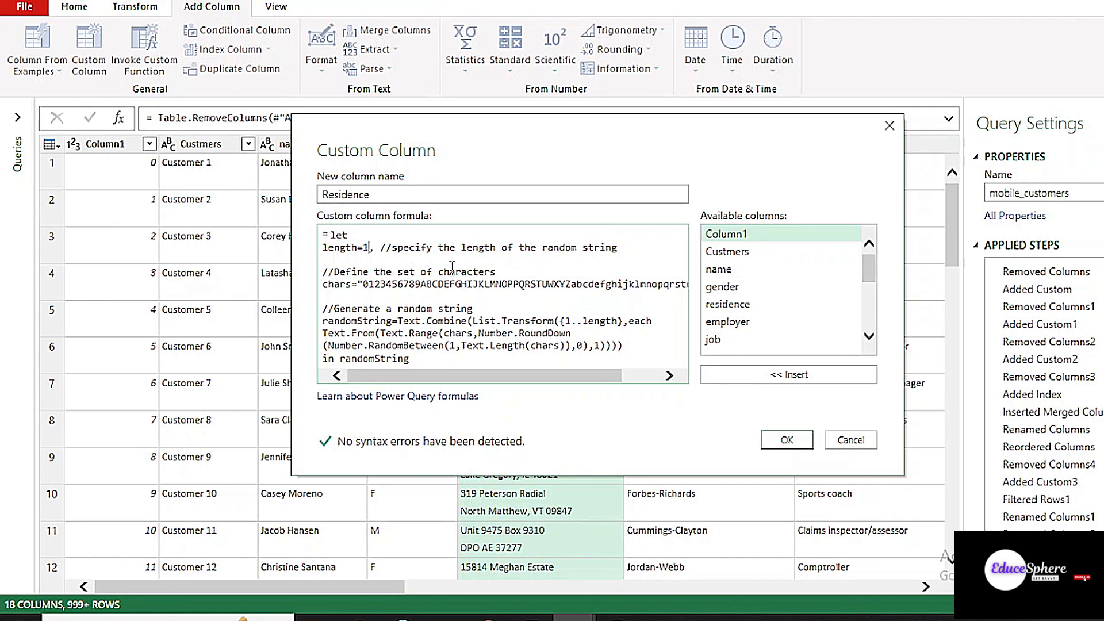
pyautogui.press('BackSpace')
pyautogui.write('11')
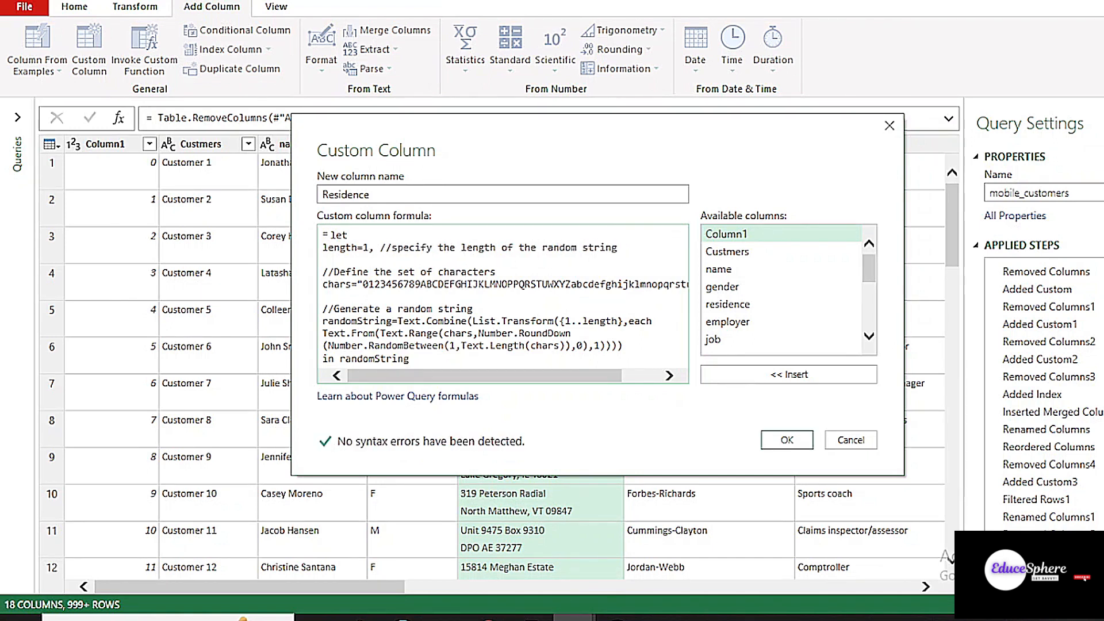
pyautogui.click(786, 441)
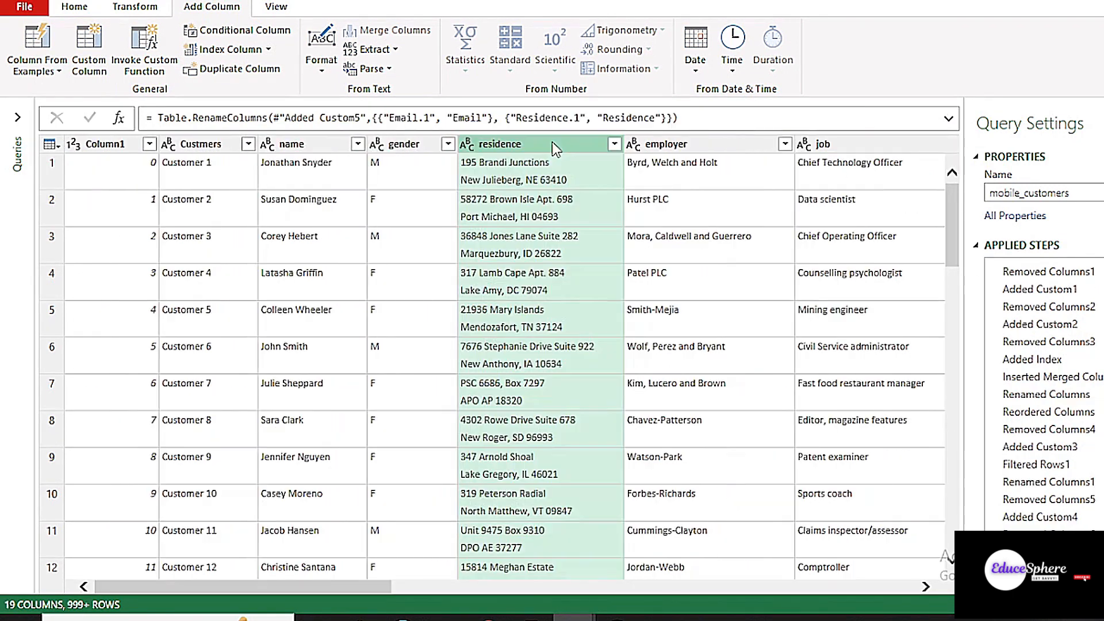
# - Remove the original residence column from the query
pyautogui.click(86, 7)
pyautogui.click(281, 65)
pyautogui.click(302, 90)
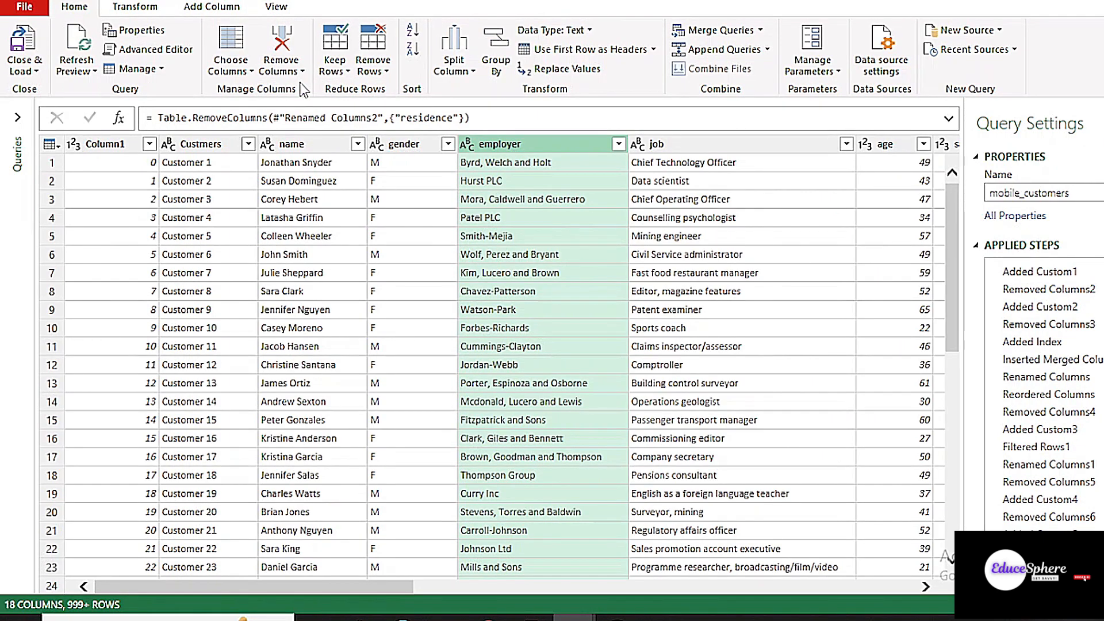
# - Start a custom column named Employer and paste the random-string expression as its formula
pyautogui.click(212, 6)
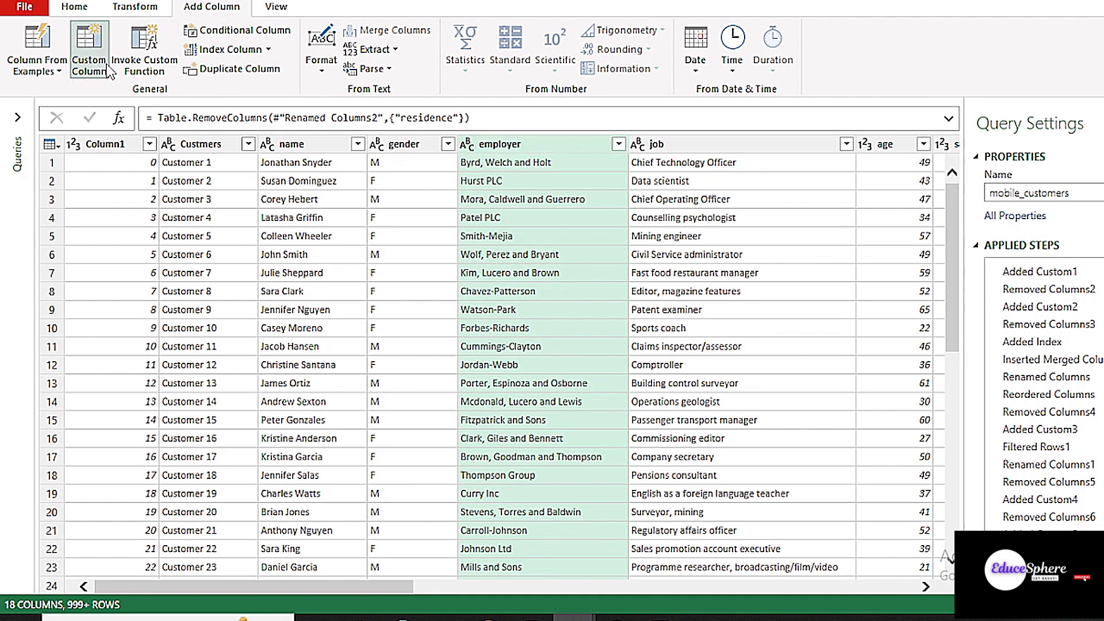
pyautogui.click(108, 69)
pyautogui.press('BackSpace')
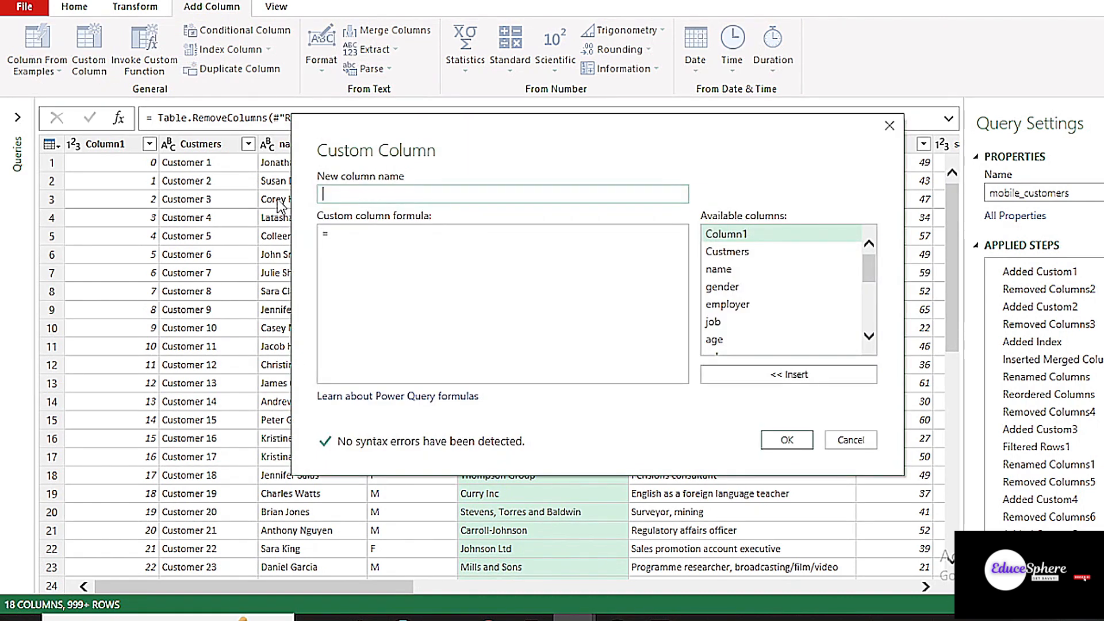
pyautogui.write('Employer')
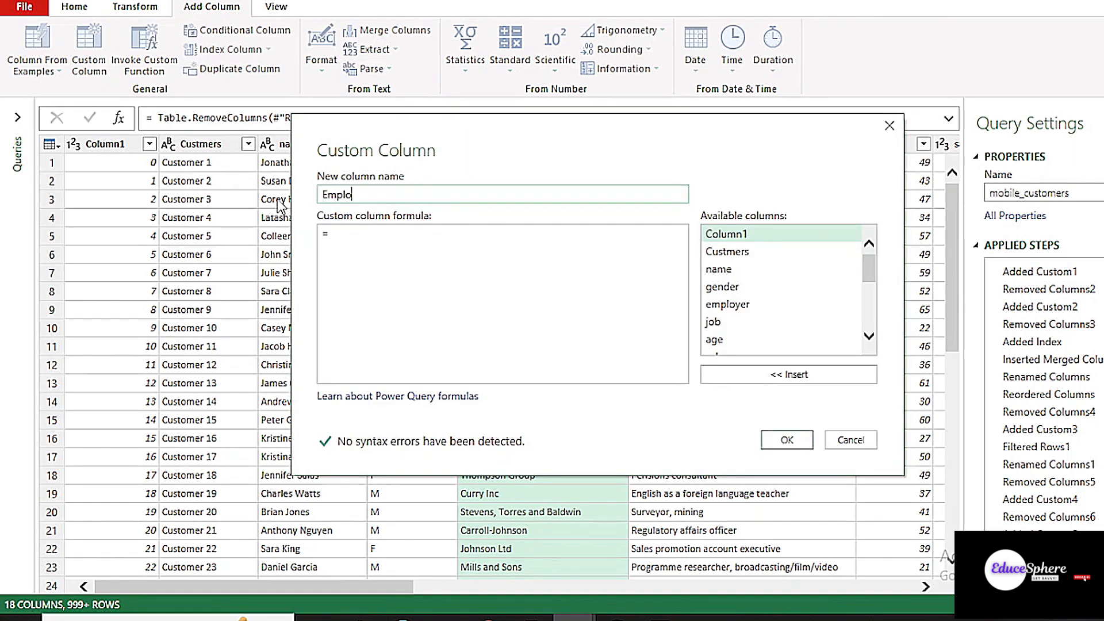
pyautogui.click(345, 236)
pyautogui.hotkey('ctrl', 'v')
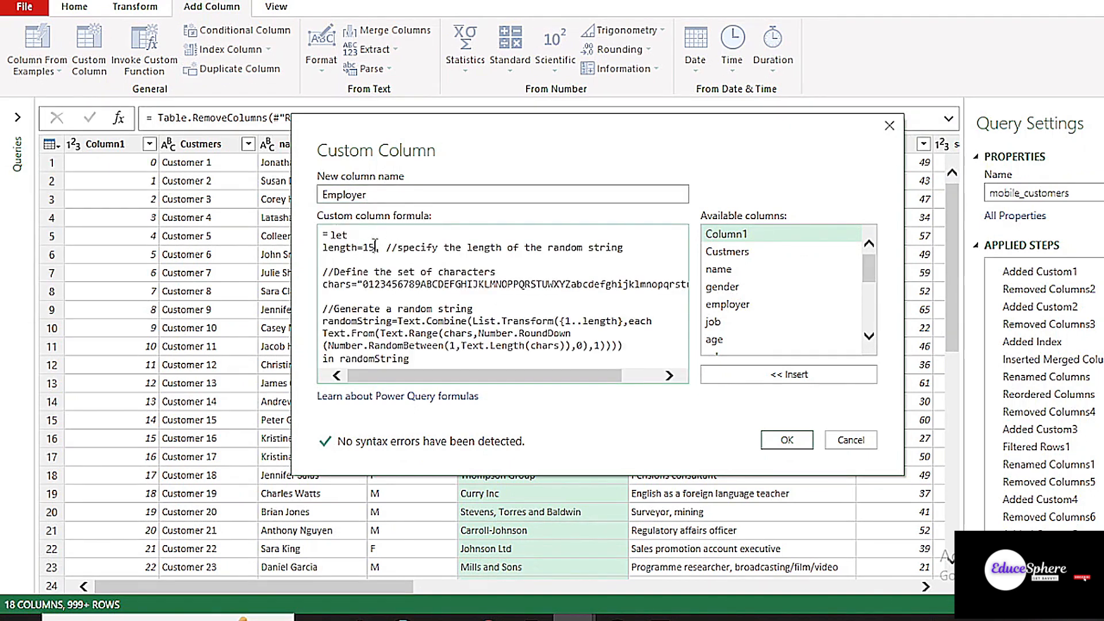
# - Set the random string length to 10 in the formula and create the Employer column
pyautogui.click(374, 247)
pyautogui.press('BackSpace')
pyautogui.press('BackSpace')
pyautogui.write('10')
pyautogui.click(786, 440)
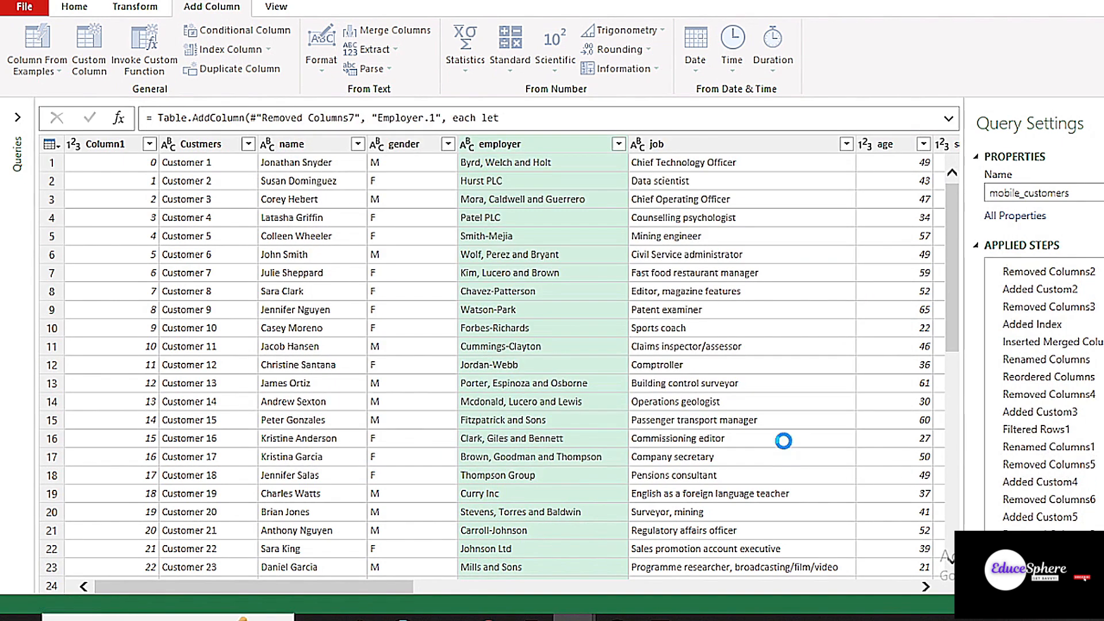
# - Rename the new Employer.1 column to Employer
pyautogui.moveTo(354, 587); pyautogui.dragTo(906, 592)
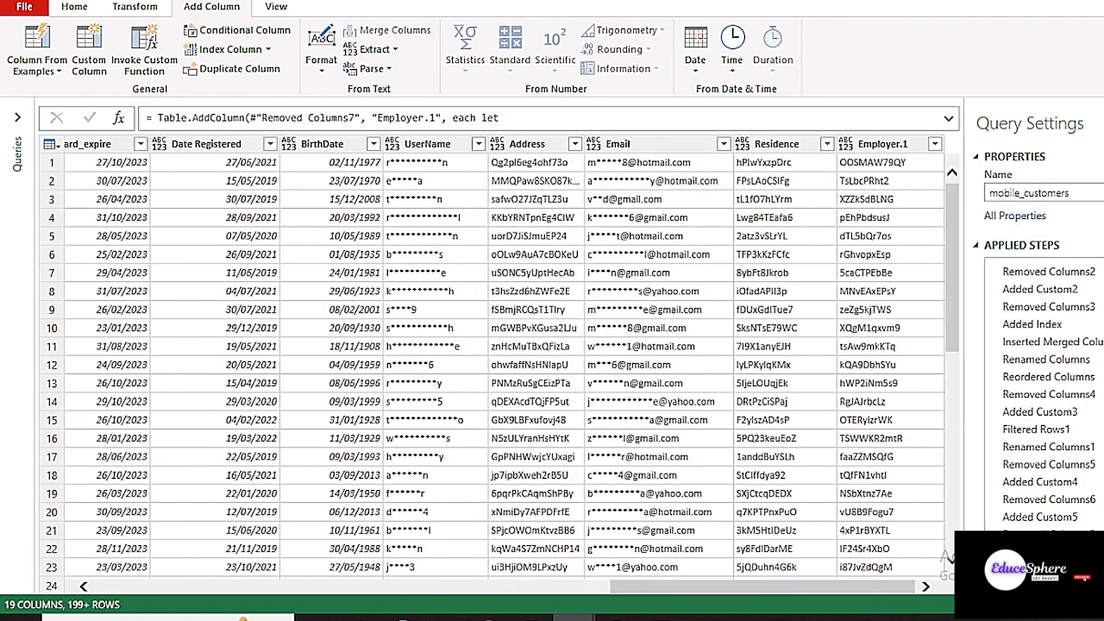
pyautogui.click(886, 144)
pyautogui.rightClick(885, 148)
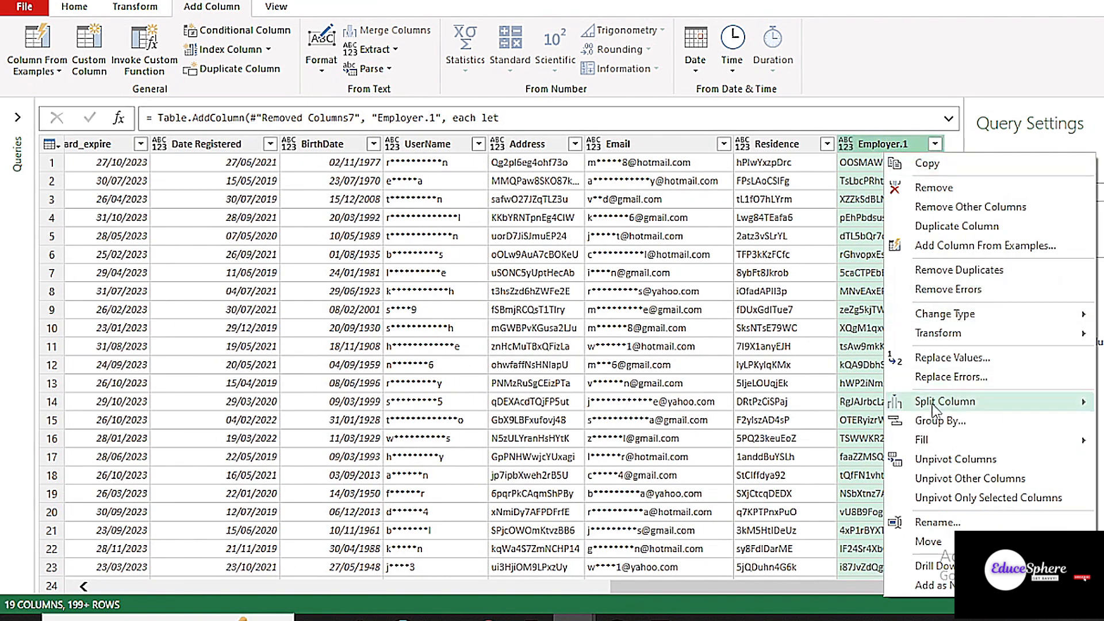
pyautogui.click(943, 522)
pyautogui.click(918, 144)
pyautogui.press('Return')
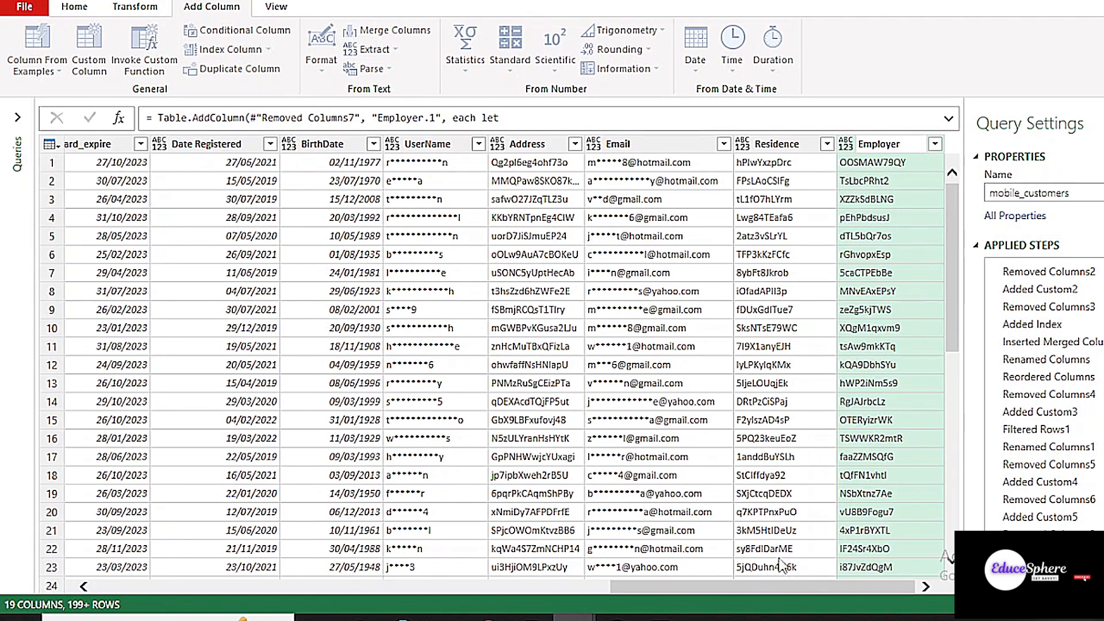
# - Remove the original employer column from the query
pyautogui.moveTo(709, 586); pyautogui.dragTo(291, 572)
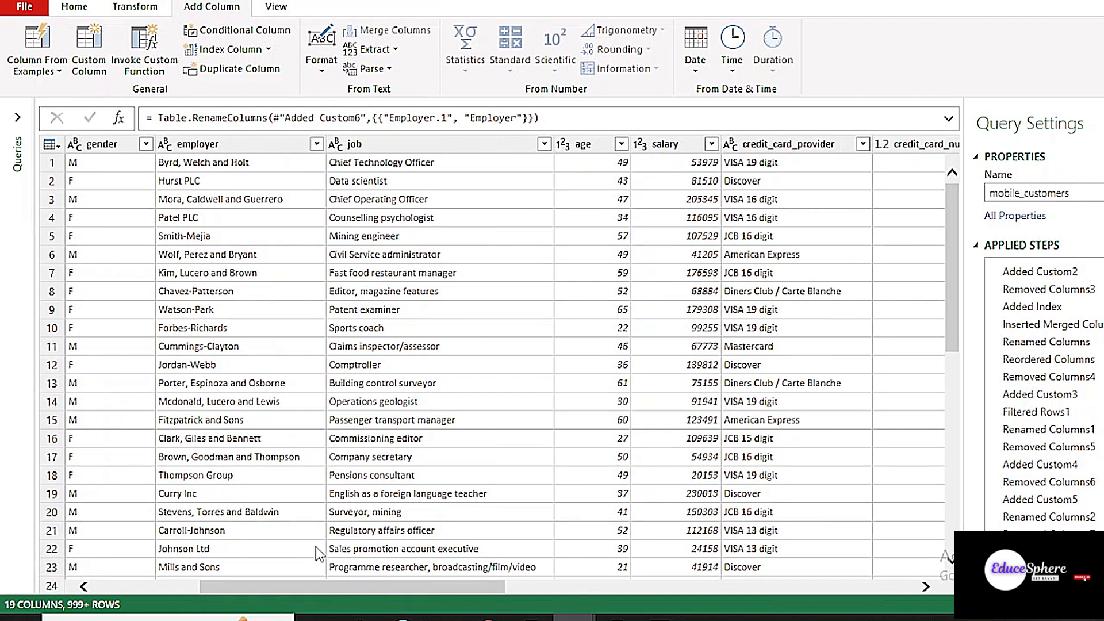
pyautogui.click(251, 145)
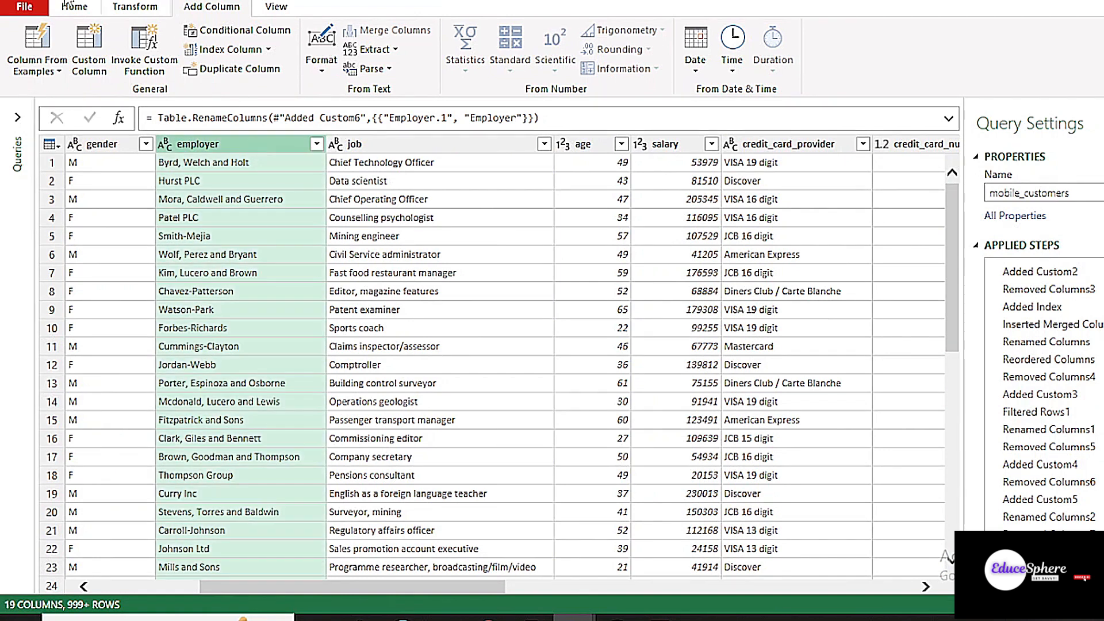
pyautogui.click(74, 6)
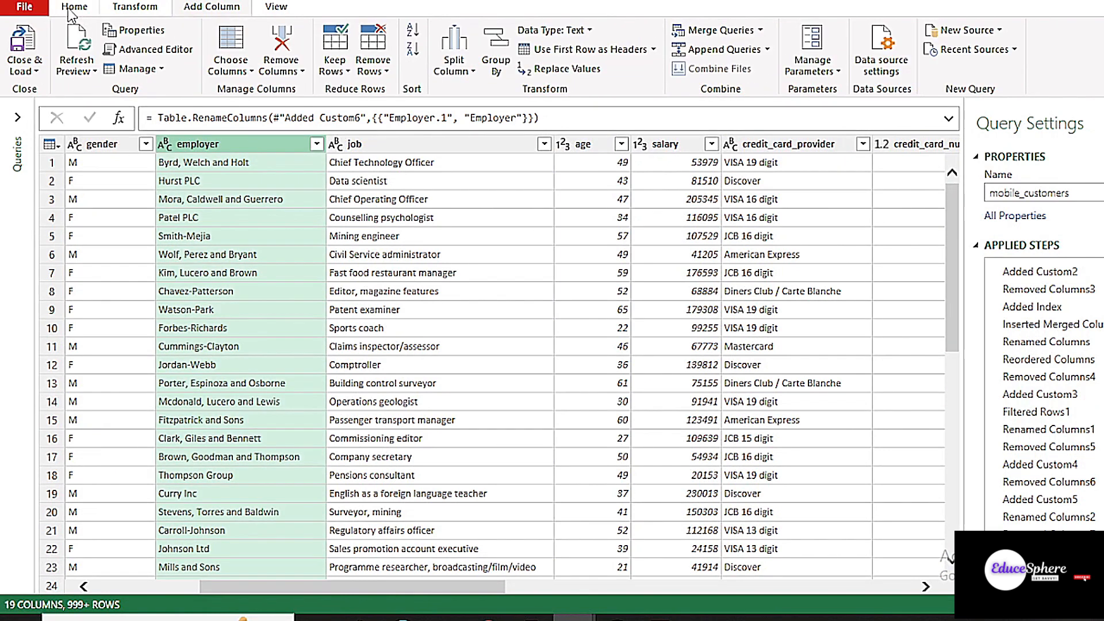
pyautogui.click(296, 73)
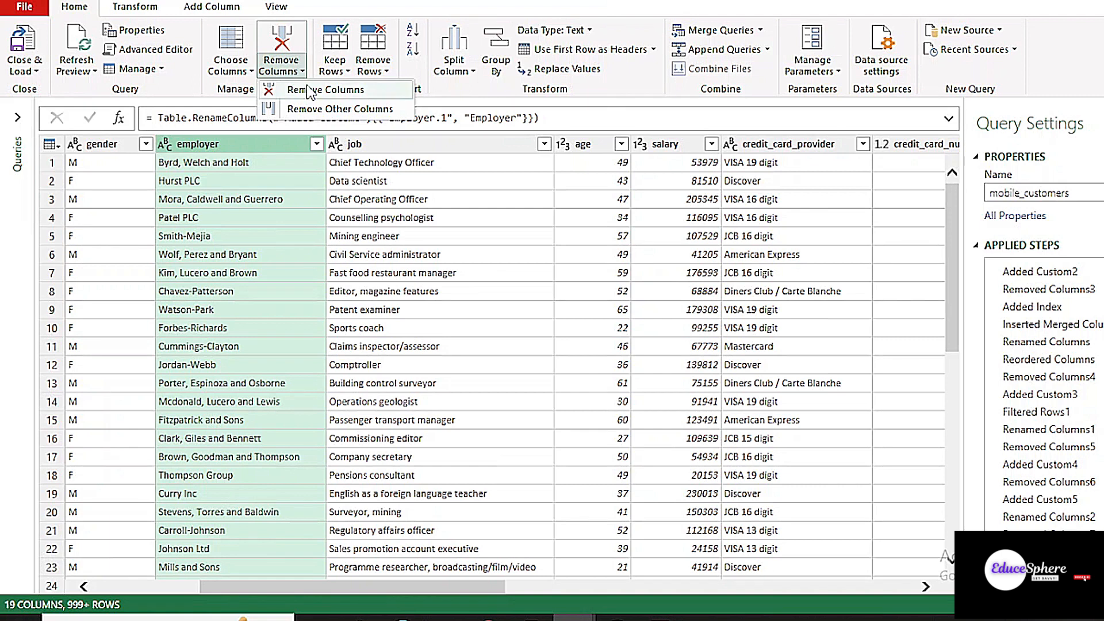
pyautogui.click(311, 91)
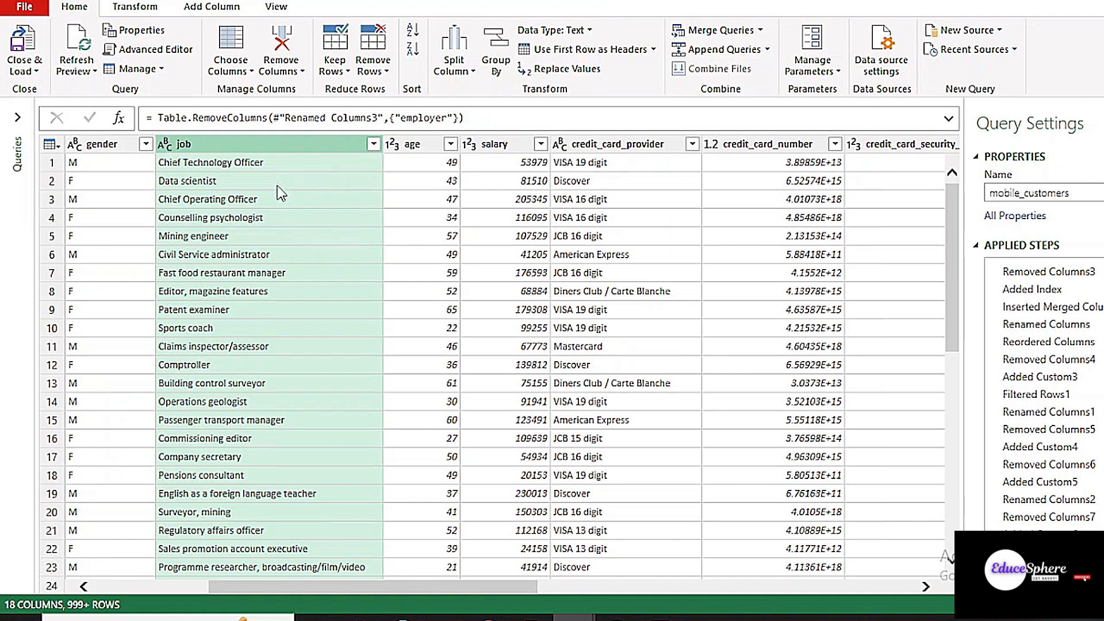
# - Start a custom column named Age for grouping the age values
pyautogui.moveTo(298, 587); pyautogui.dragTo(346, 579)
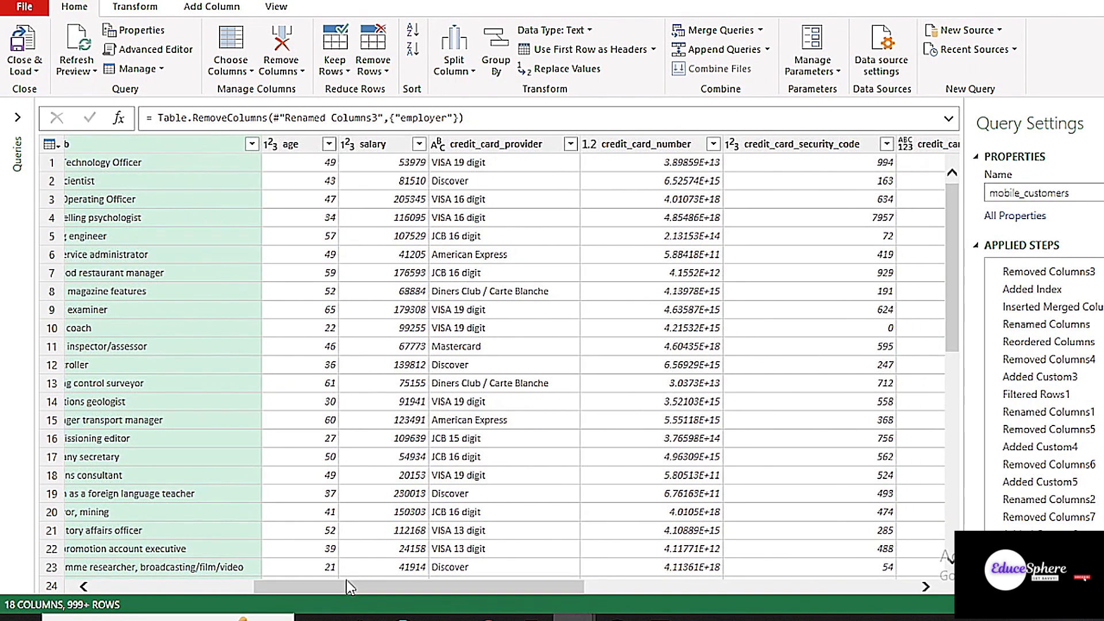
pyautogui.click(305, 145)
pyautogui.click(212, 6)
pyautogui.click(89, 52)
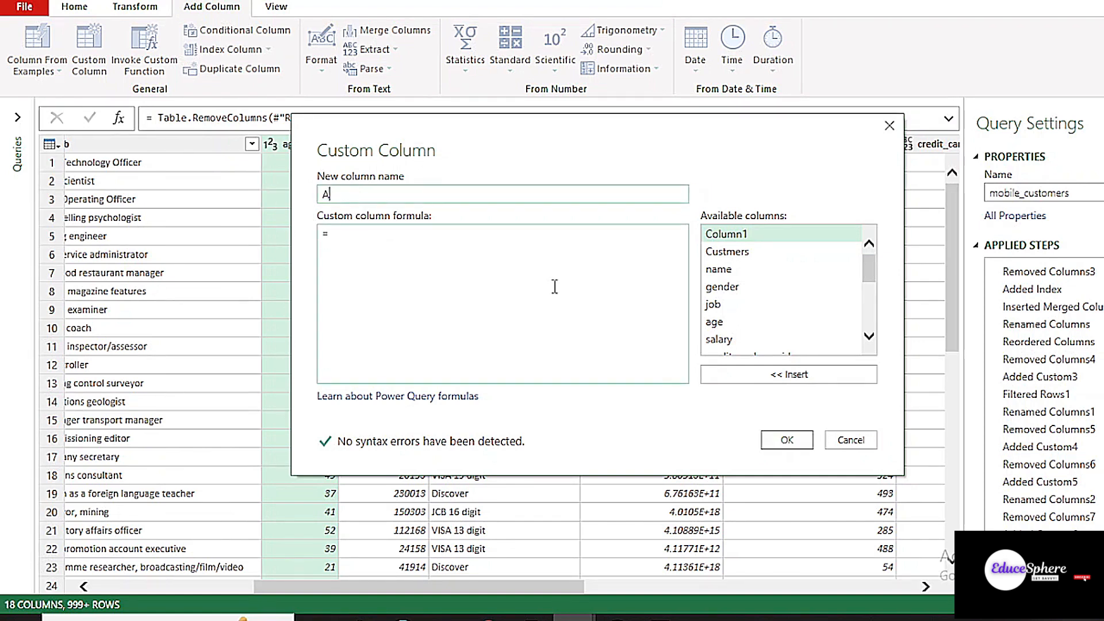
pyautogui.click(517, 262)
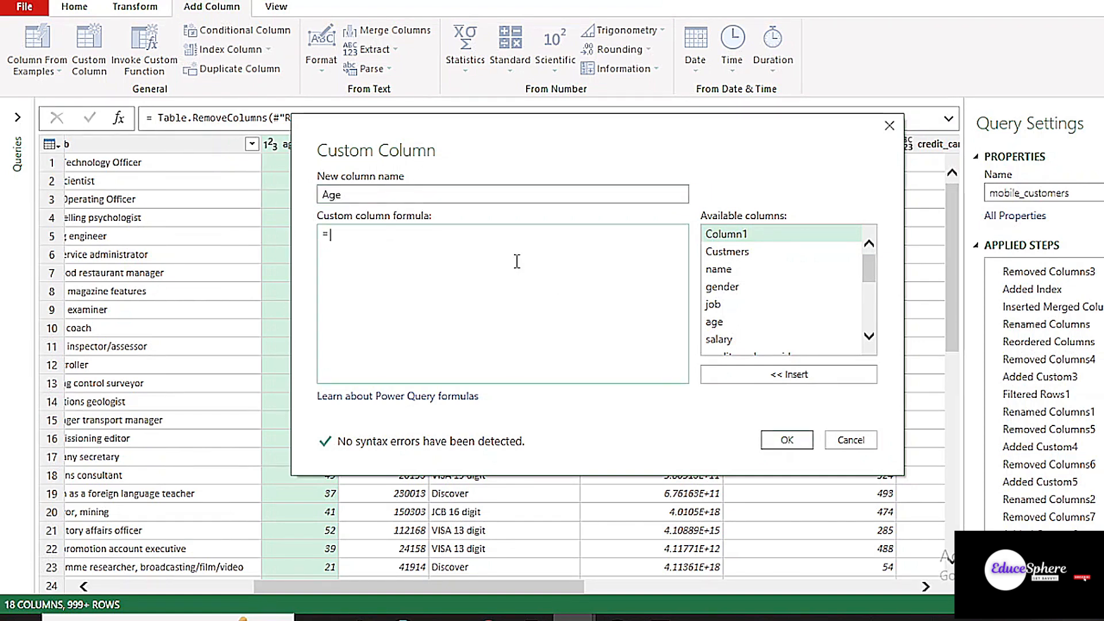
# - Begin the Age formula with the lower limit of the first band, if[age]>=18 and
pyautogui.write('if')
pyautogui.click(718, 321)
pyautogui.click(788, 374)
pyautogui.moveTo(343, 237); pyautogui.dragTo(395, 236)
pyautogui.click(396, 235)
pyautogui.write('>=')
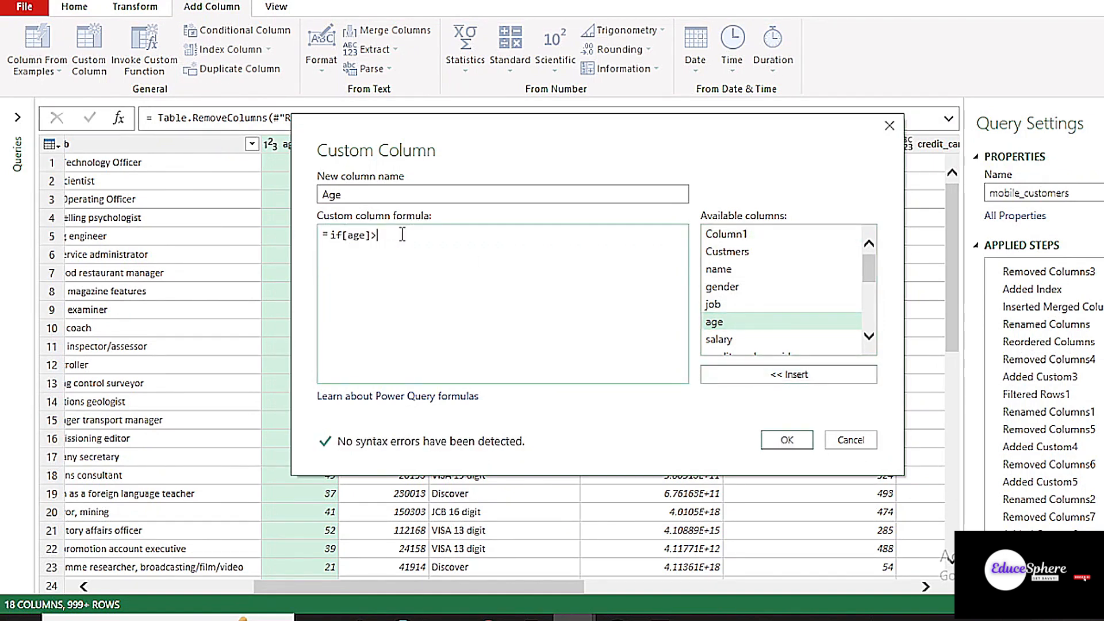
pyautogui.write('18 and ')
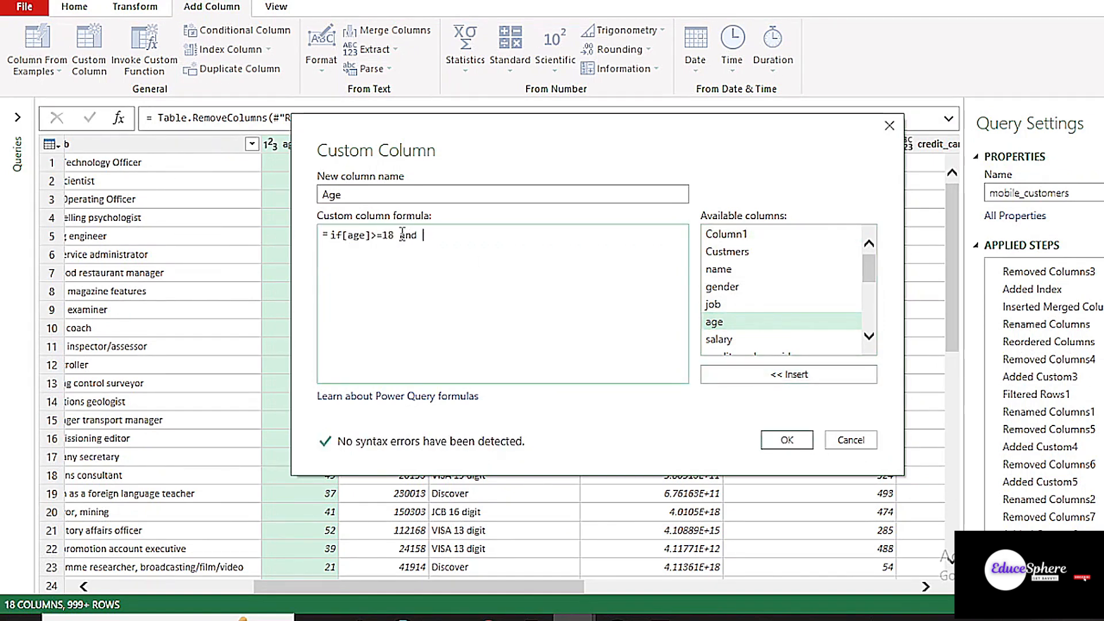
# - Complete the first age band in the formula with [age] <=25 then "18-25"
pyautogui.write('[age] <')
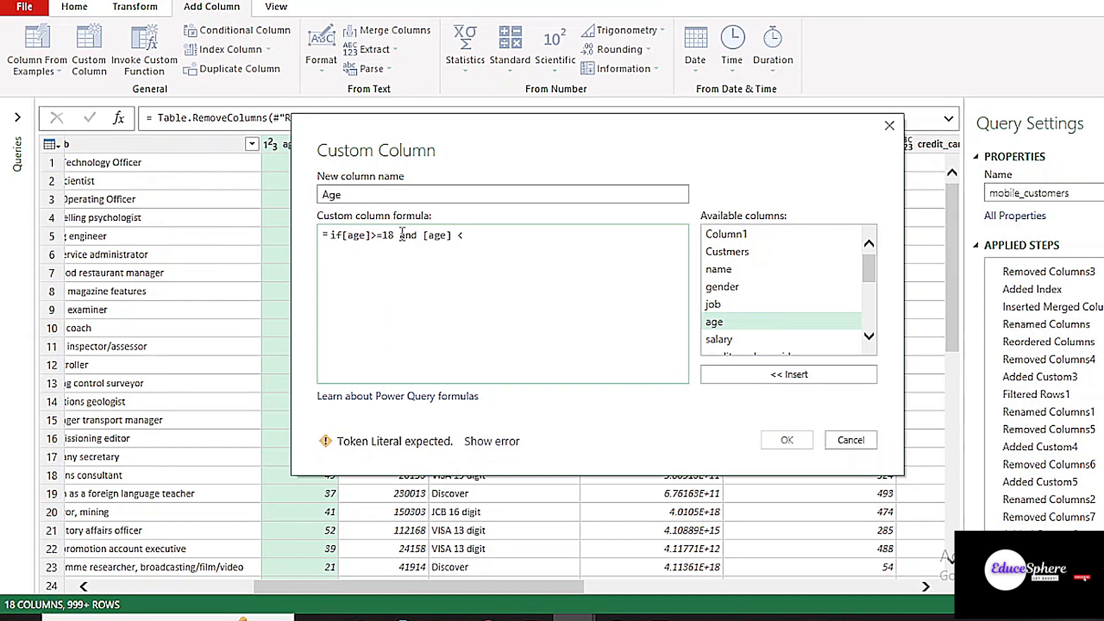
pyautogui.write('=')
pyautogui.press('BackSpace')
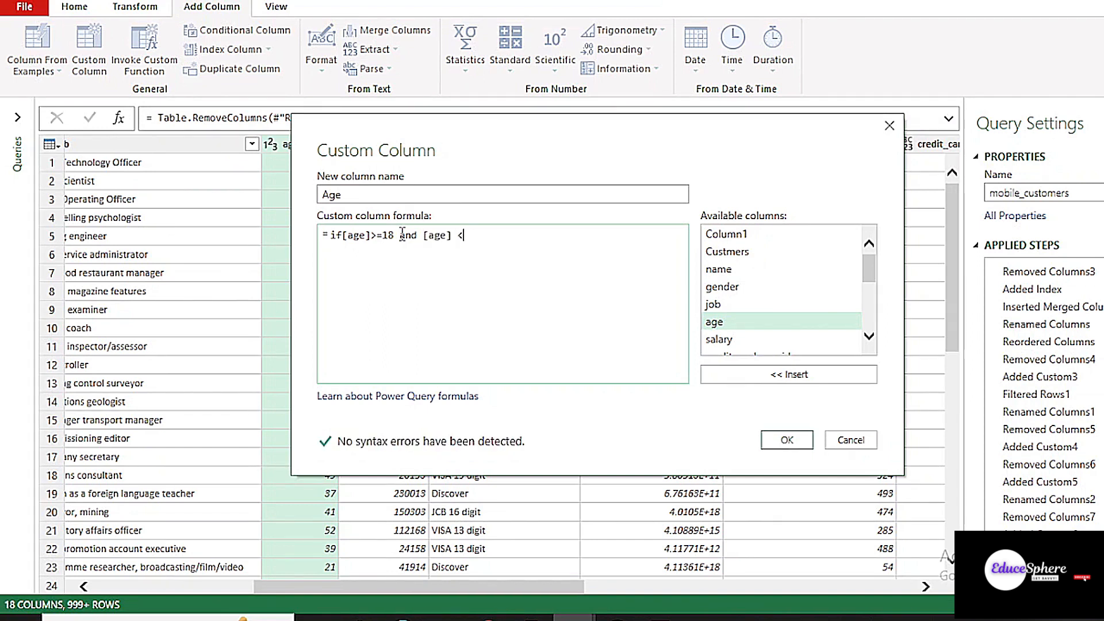
pyautogui.write('=')
pyautogui.press('BackSpace')
pyautogui.write('=')
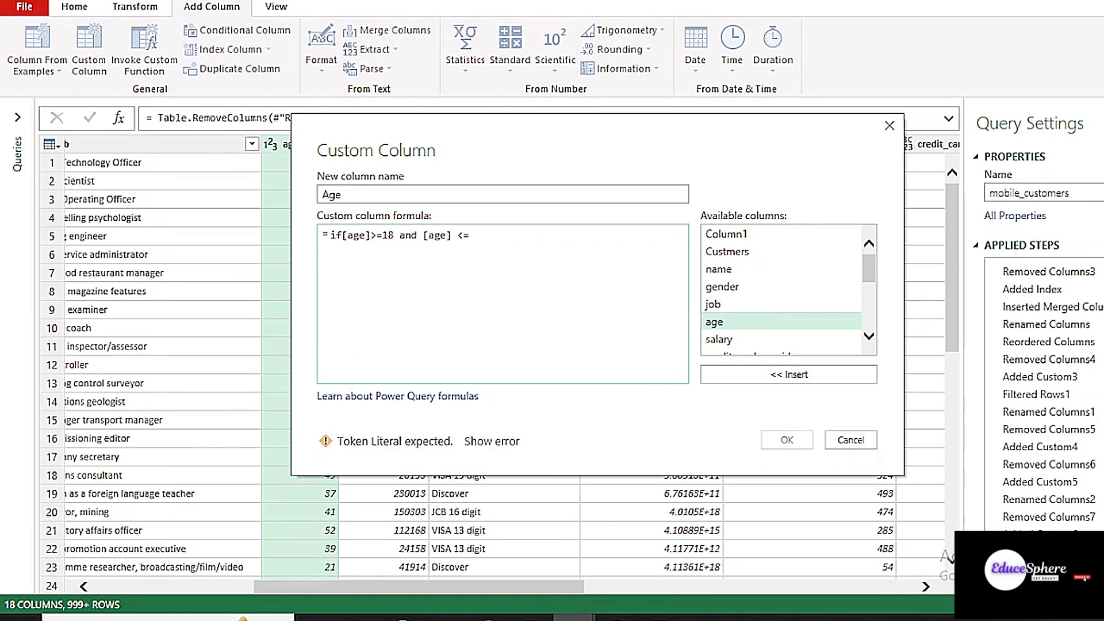
pyautogui.write('25 t')
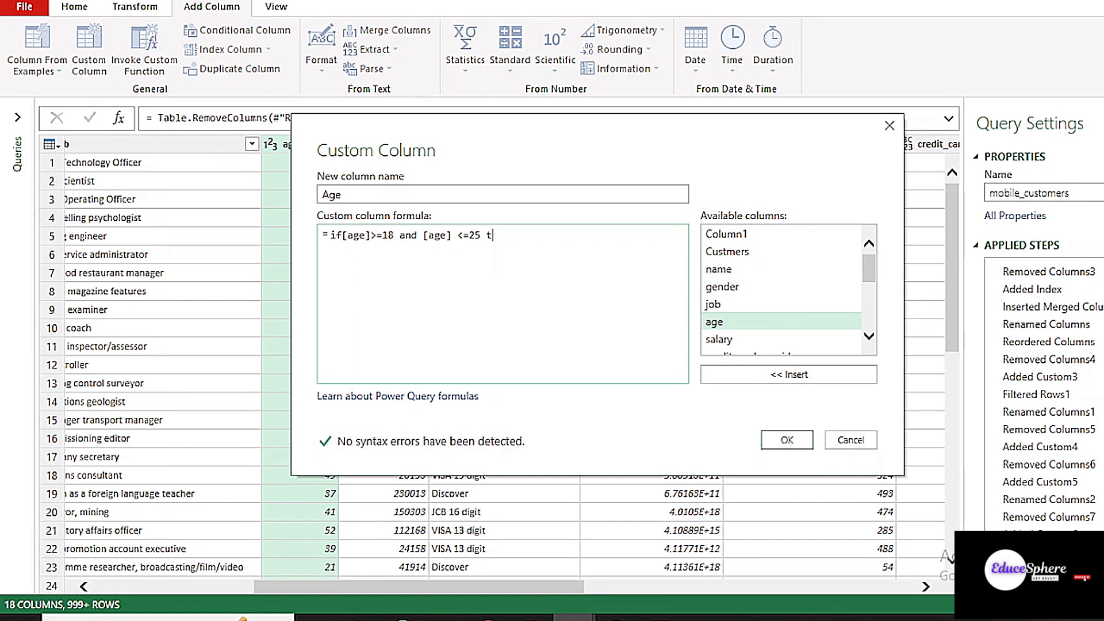
pyautogui.write('hen "18-25"')
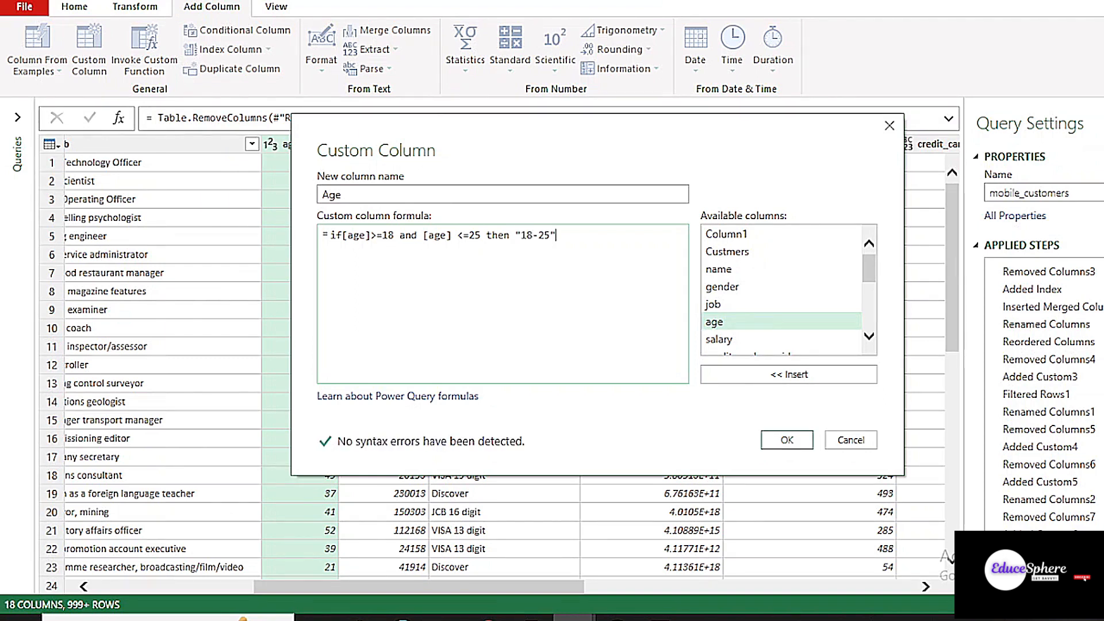
# - Add a second age band to the formula: else if [age]>=26 and [age] <=35 then "26-35"
pyautogui.press('Return')
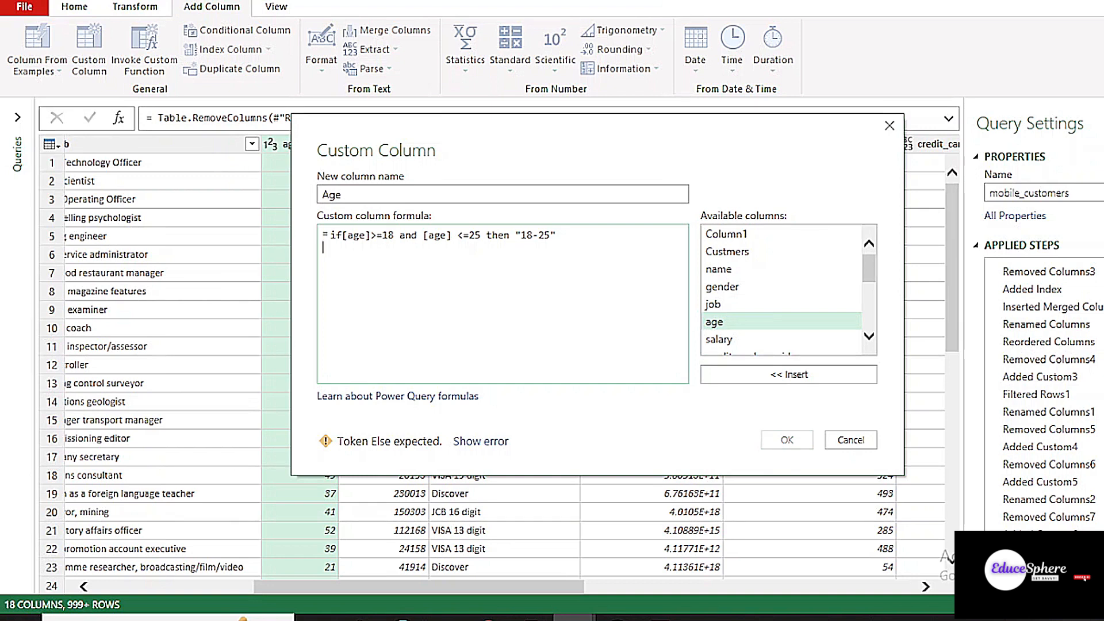
pyautogui.write('else if [age]')
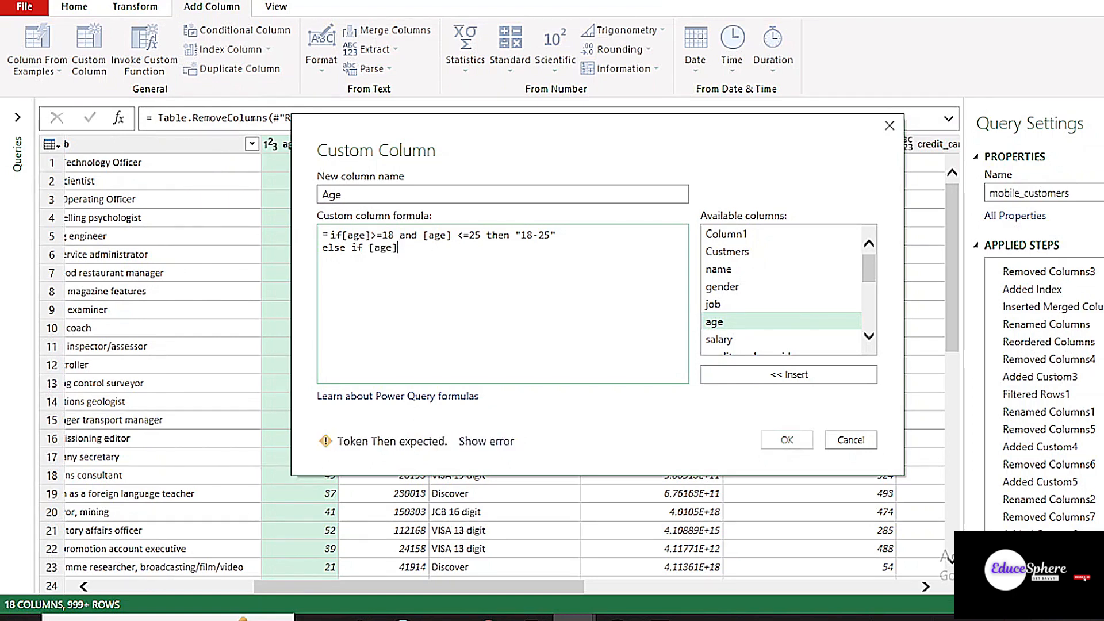
pyautogui.write('>==')
pyautogui.press('BackSpace')
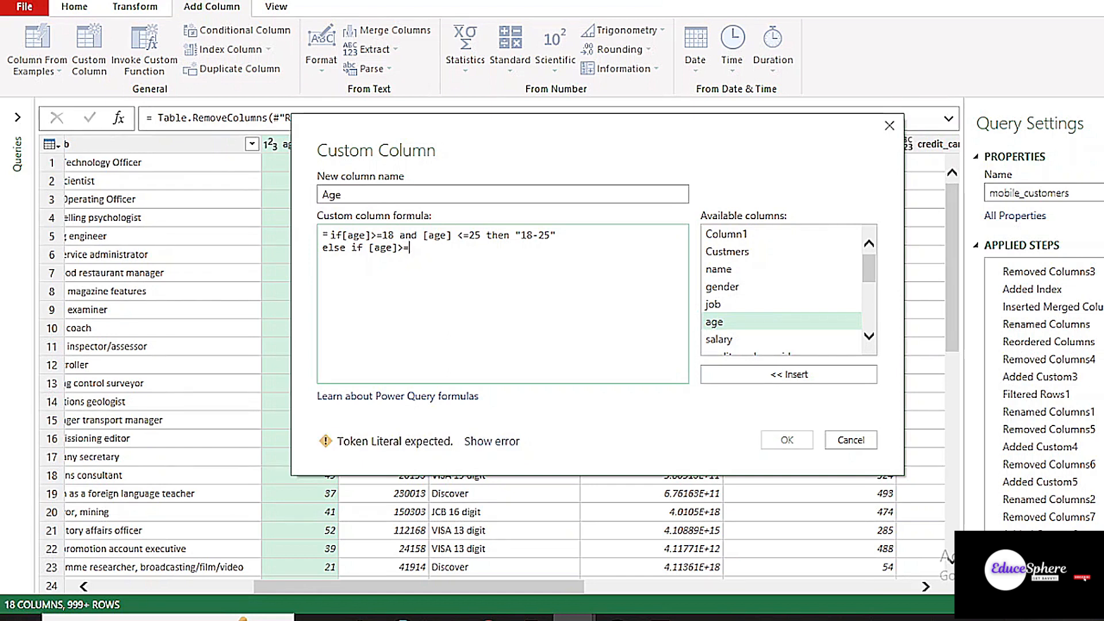
pyautogui.write('26 and ag')
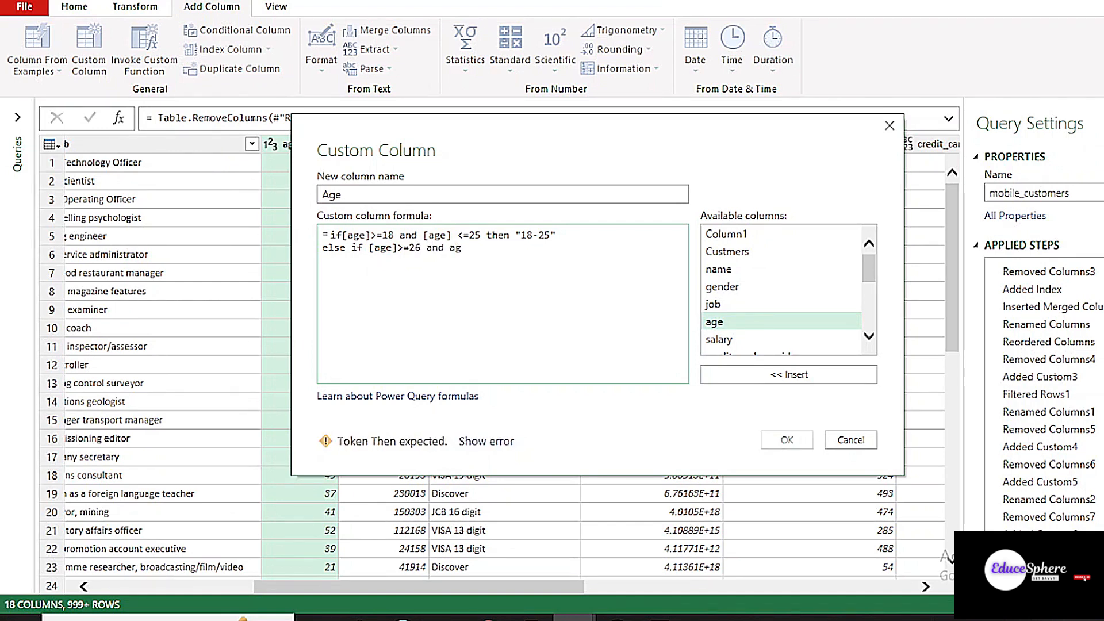
pyautogui.press('Tab')
pyautogui.write('<=')
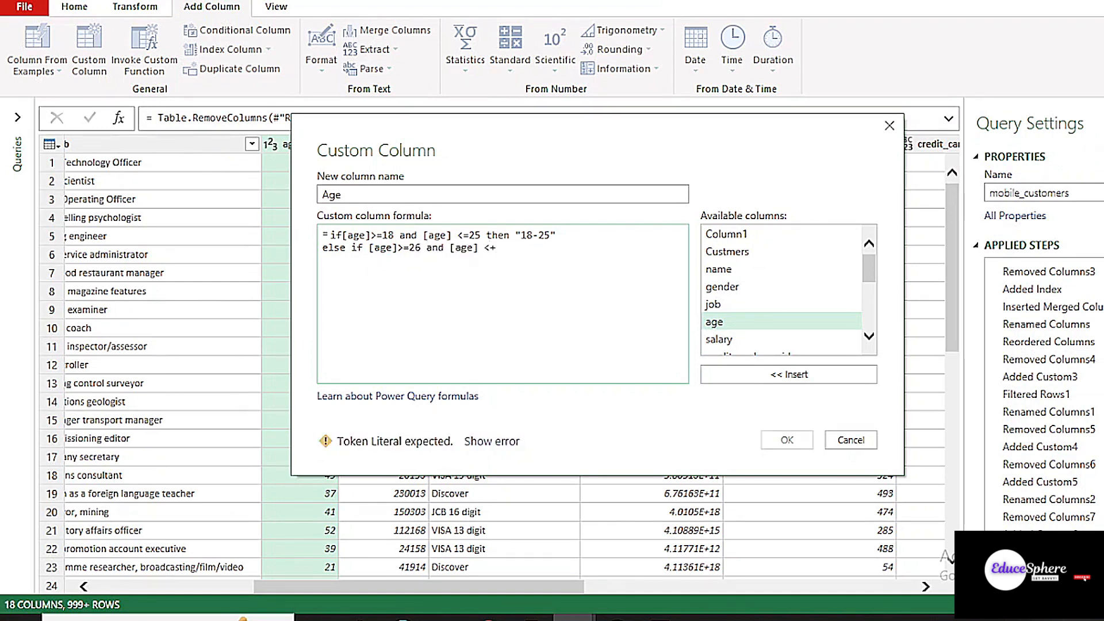
pyautogui.write('3')
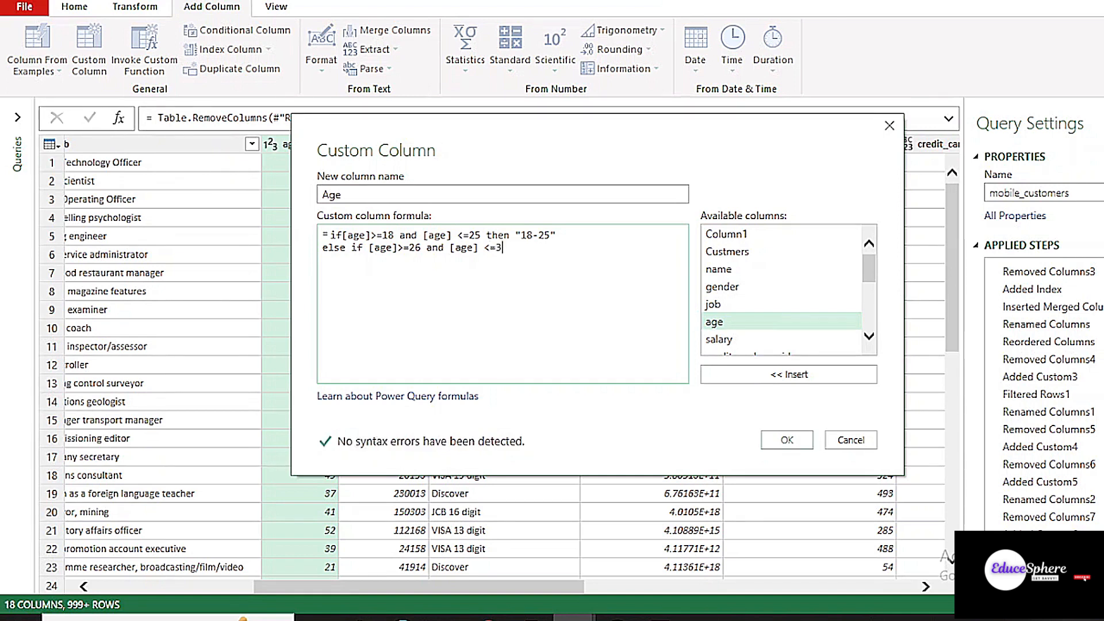
pyautogui.write('5 then')
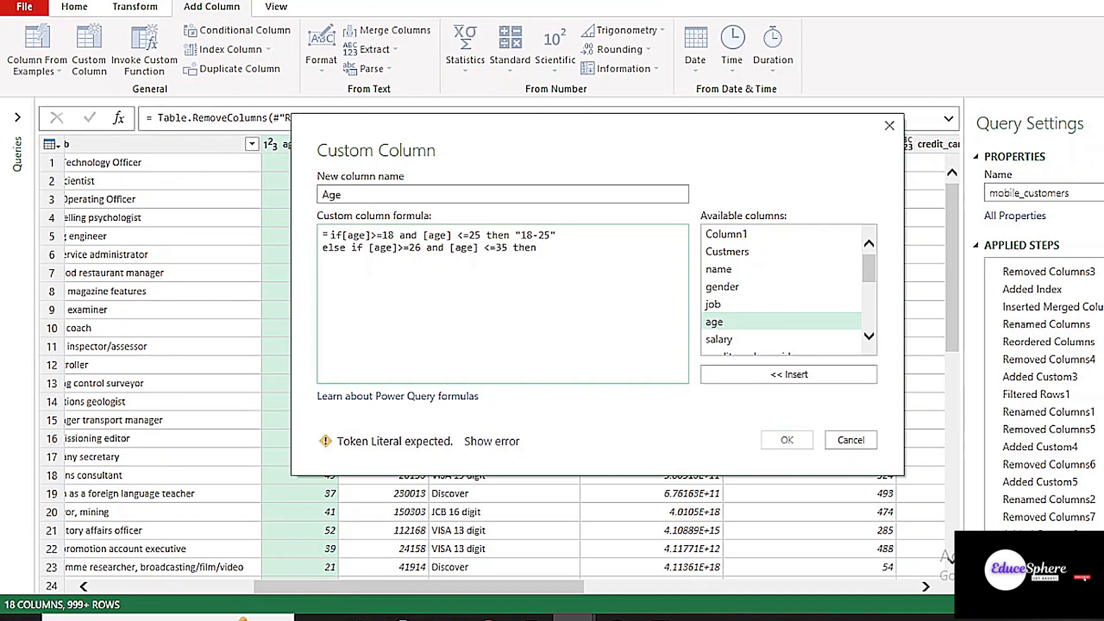
pyautogui.write(' "26')
pyautogui.write('-2')
pyautogui.write('5"')
# - Add a third age band to the formula: else if[age] >=36 and [age]<=45 then "36-45"
pyautogui.press('Return')
pyautogui.write('else ')
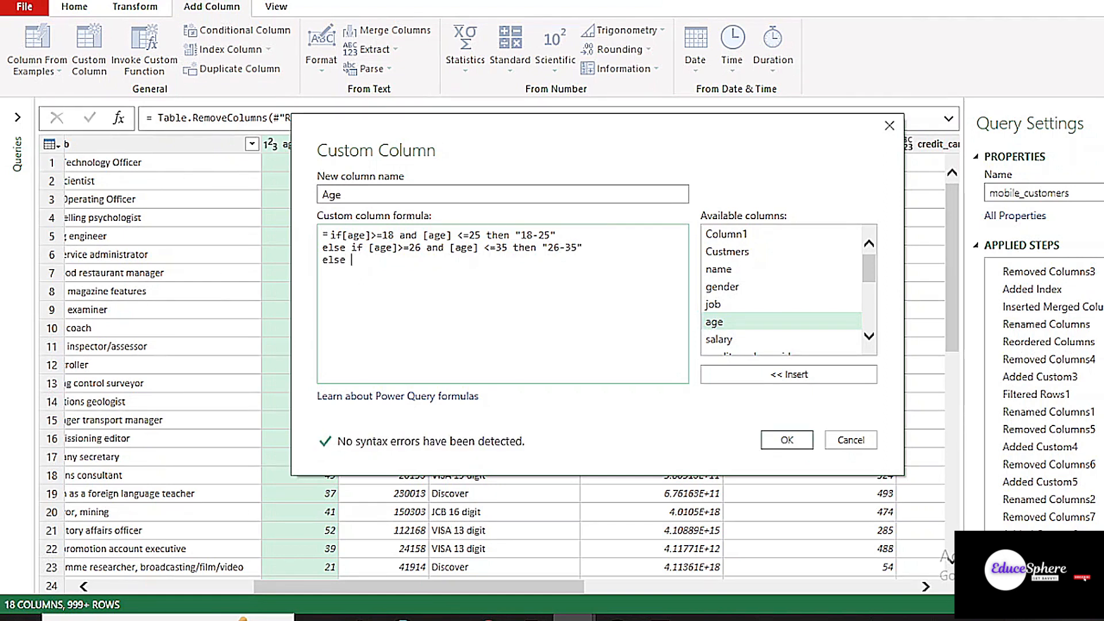
pyautogui.write('if')
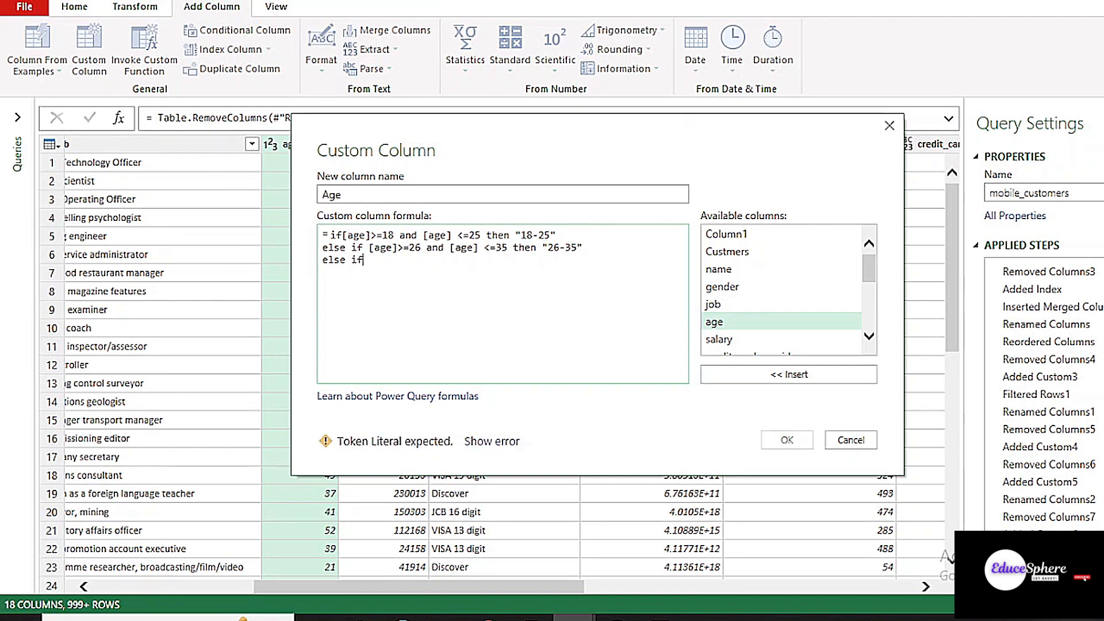
pyautogui.write('[age] >=36 and age')
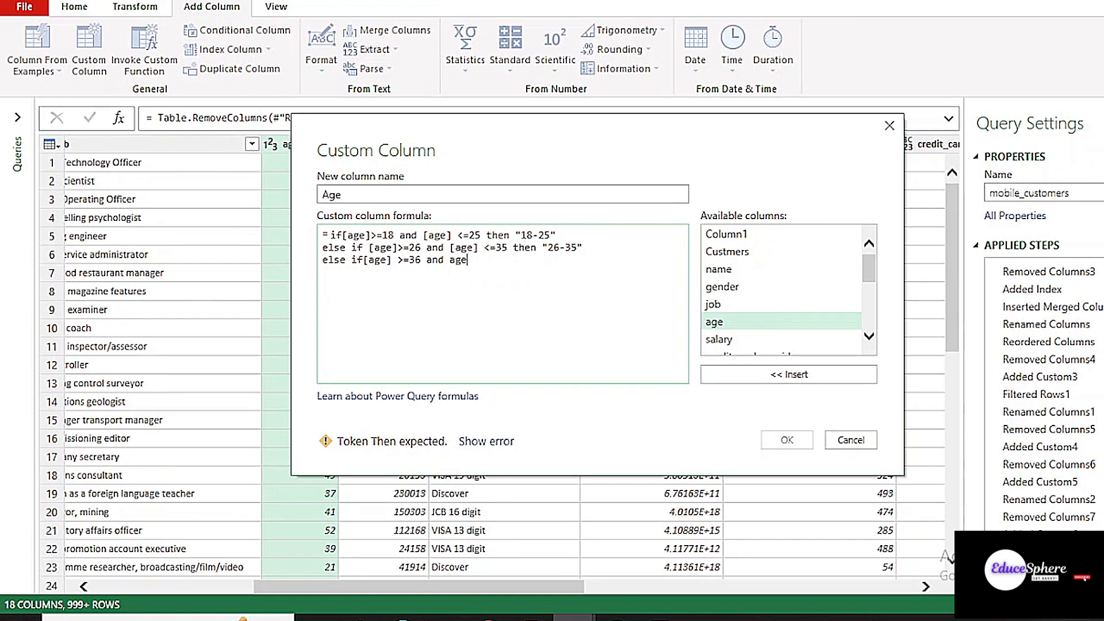
pyautogui.write('<=')
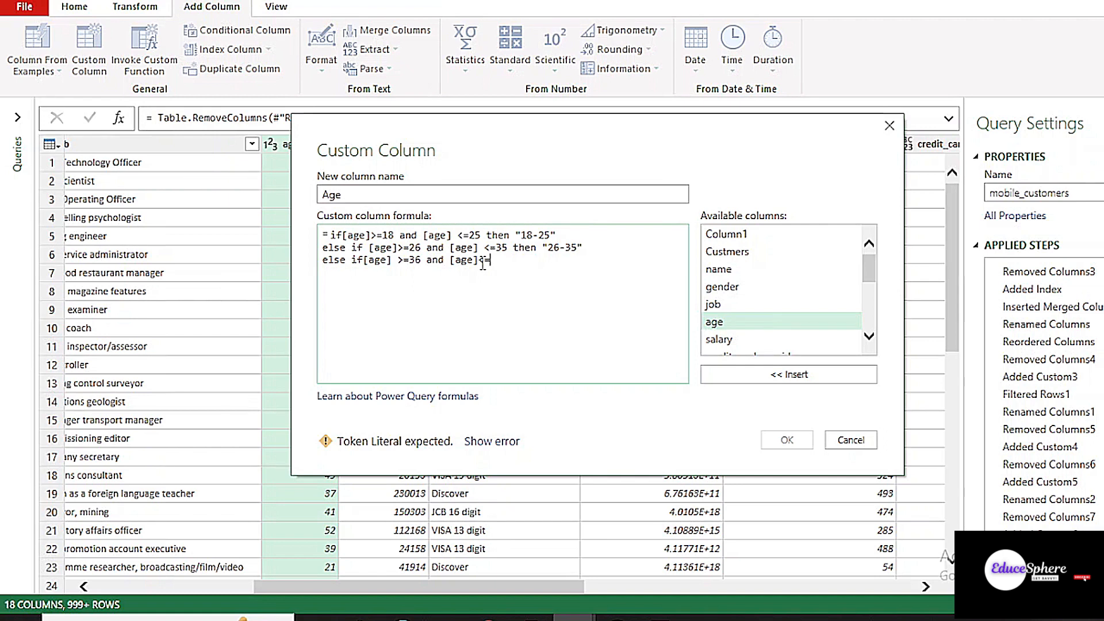
pyautogui.write('45 the ')
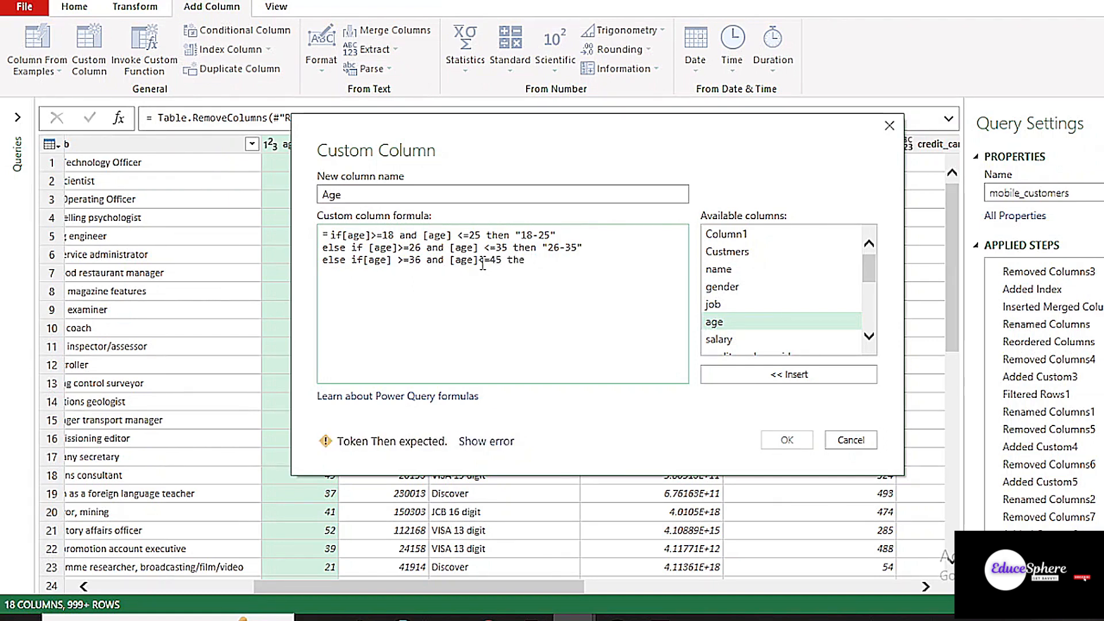
pyautogui.write('"')
pyautogui.press('BackSpace')
pyautogui.press('BackSpace')
pyautogui.write('n "')
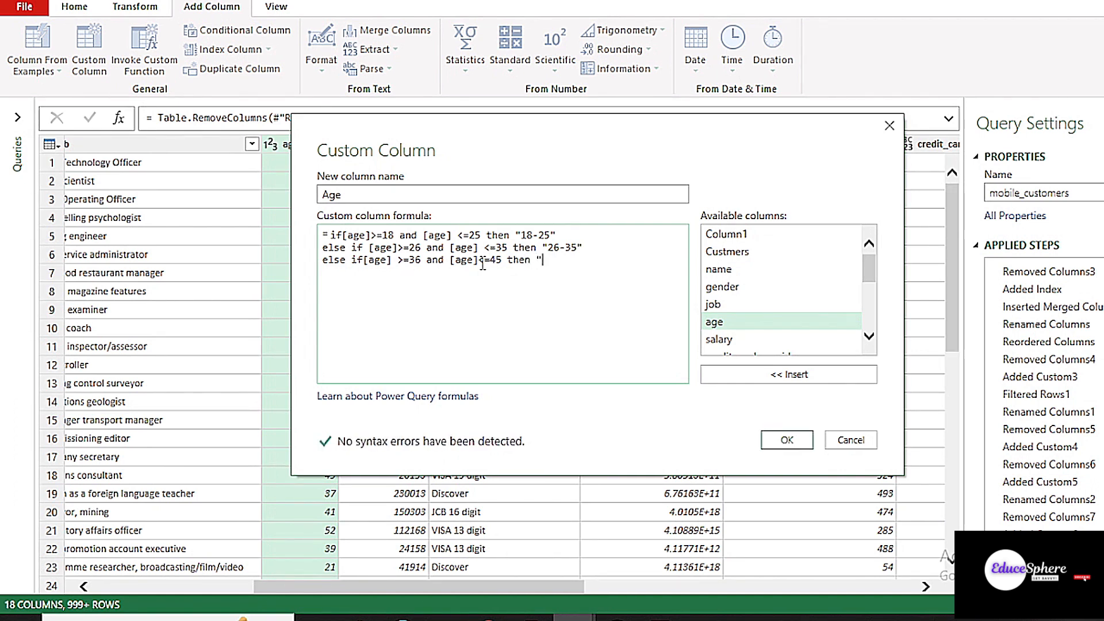
pyautogui.write('36-')
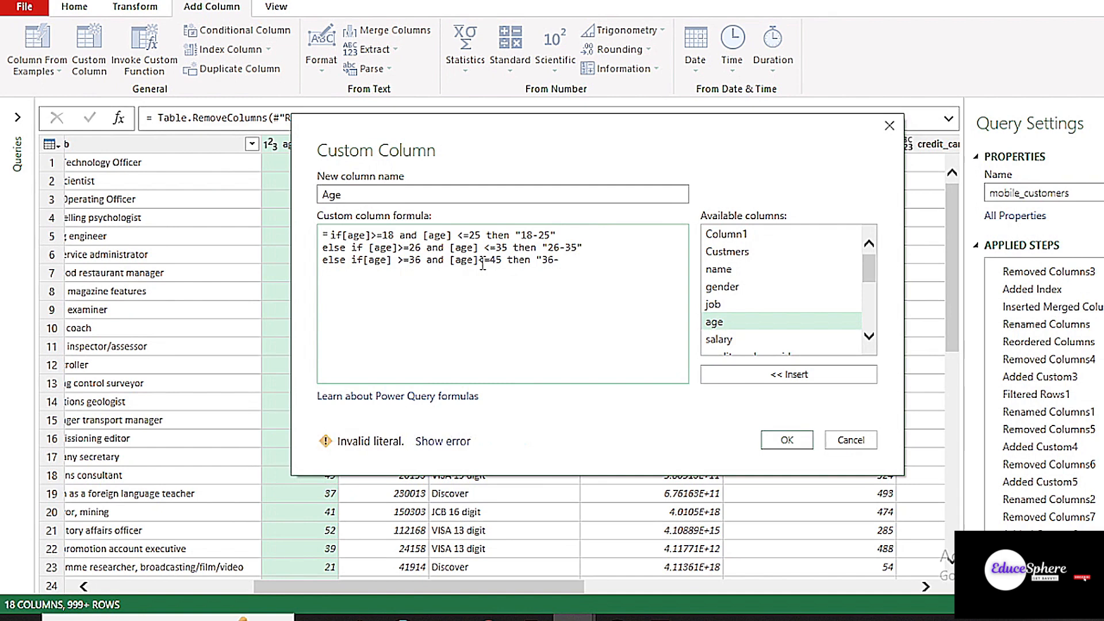
pyautogui.write('45')
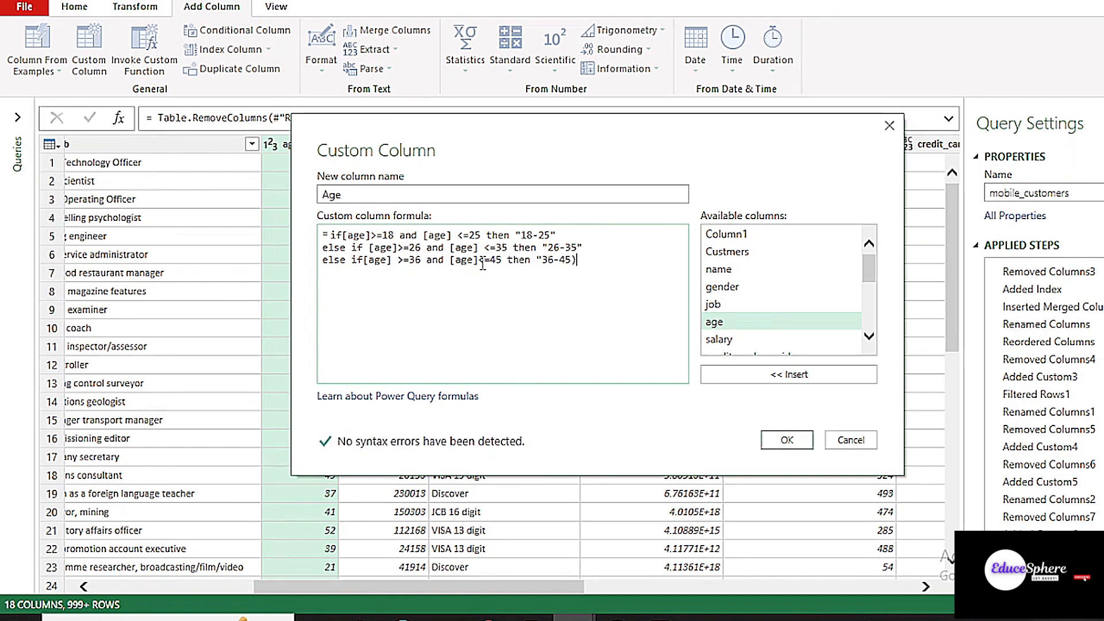
pyautogui.write('"')
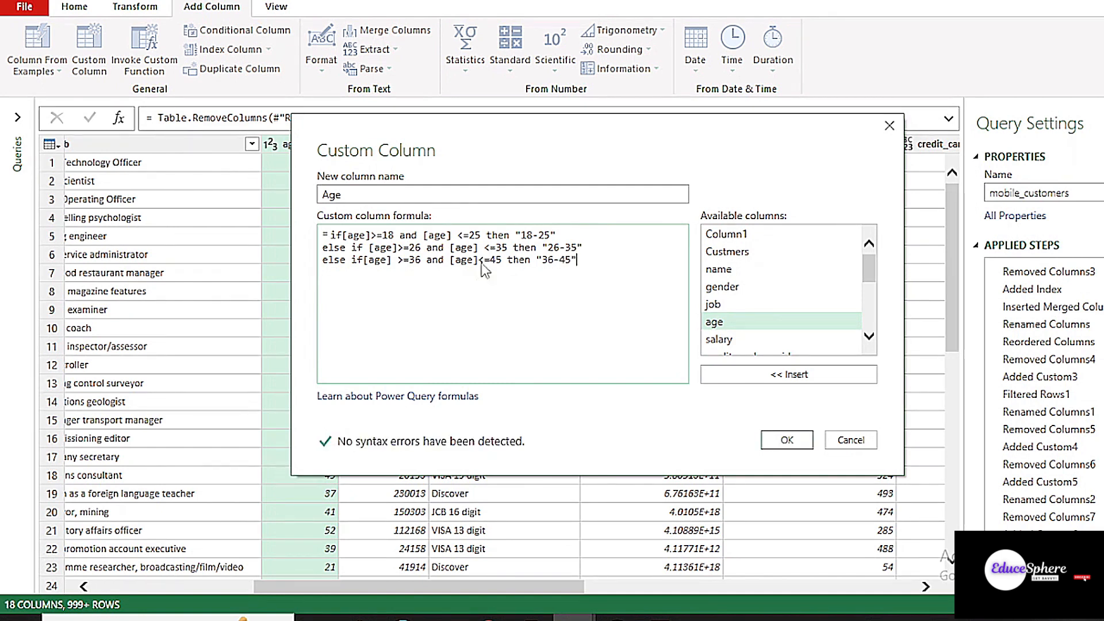
# - Duplicate the 36-45 condition line onto a new fourth line of the formula
pyautogui.moveTo(576, 260); pyautogui.dragTo(300, 277)
pyautogui.hotkey('ctrl', 'c')
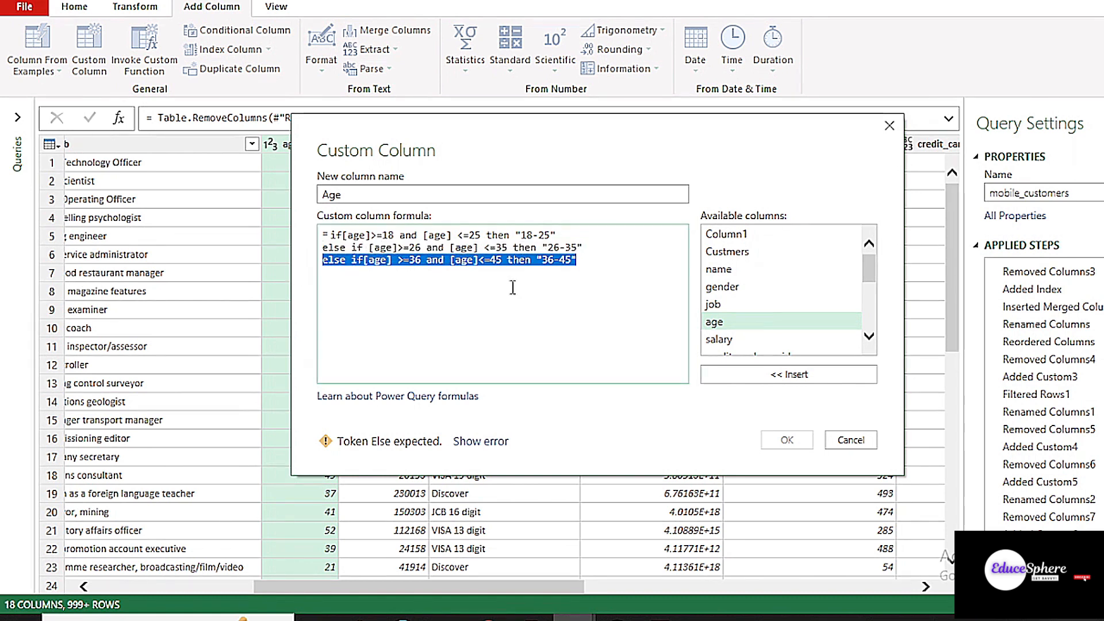
pyautogui.click(598, 266)
pyautogui.press('Return')
pyautogui.hotkey('ctrl', 'v')
# - Change the duplicated fourth line to the band [age] >=46 and [age]<=55 then "46-55"
pyautogui.click(423, 271)
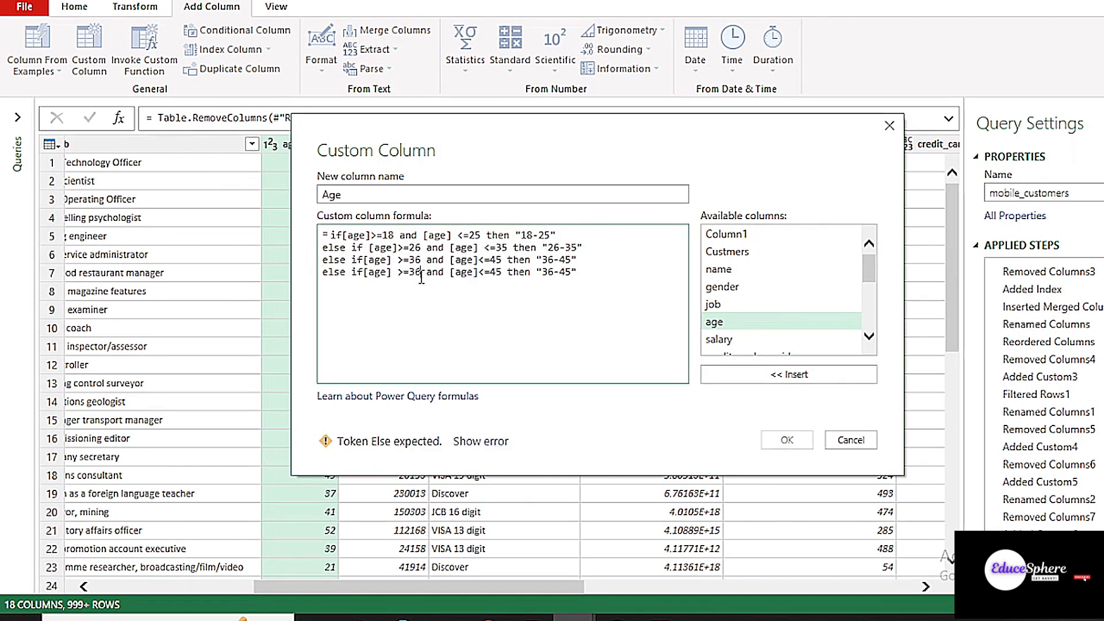
pyautogui.press('BackSpace')
pyautogui.write('4')
pyautogui.click(507, 271)
pyautogui.press('BackSpace')
pyautogui.press('BackSpace')
pyautogui.write('55')
pyautogui.click(553, 272)
pyautogui.press('BackSpace')
pyautogui.press('BackSpace')
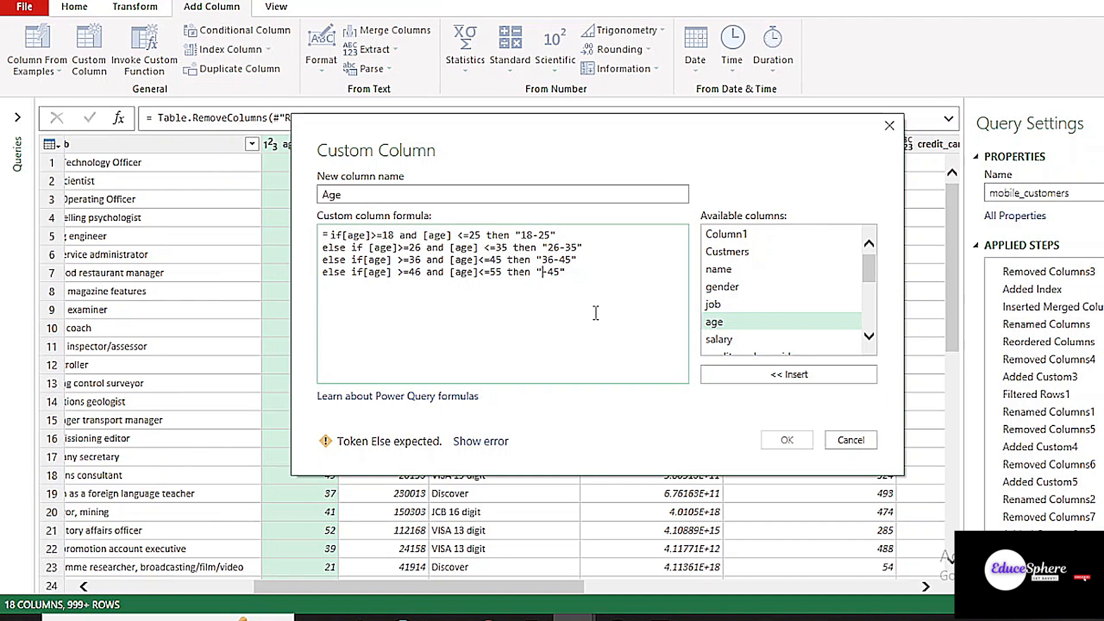
pyautogui.write('46')
pyautogui.click(565, 276)
pyautogui.press('BackSpace')
pyautogui.write('5')
# - Paste the copied condition as a fifth line and set its limits to [age] >=56 and [age]<=65
pyautogui.click(581, 275)
pyautogui.press('Return')
pyautogui.hotkey('ctrl', 'v')
pyautogui.click(415, 284)
pyautogui.press('BackSpace')
pyautogui.write('5')
pyautogui.click(506, 286)
pyautogui.press('BackSpace')
pyautogui.press('BackSpace')
pyautogui.press('BackSpace')
pyautogui.write('65')
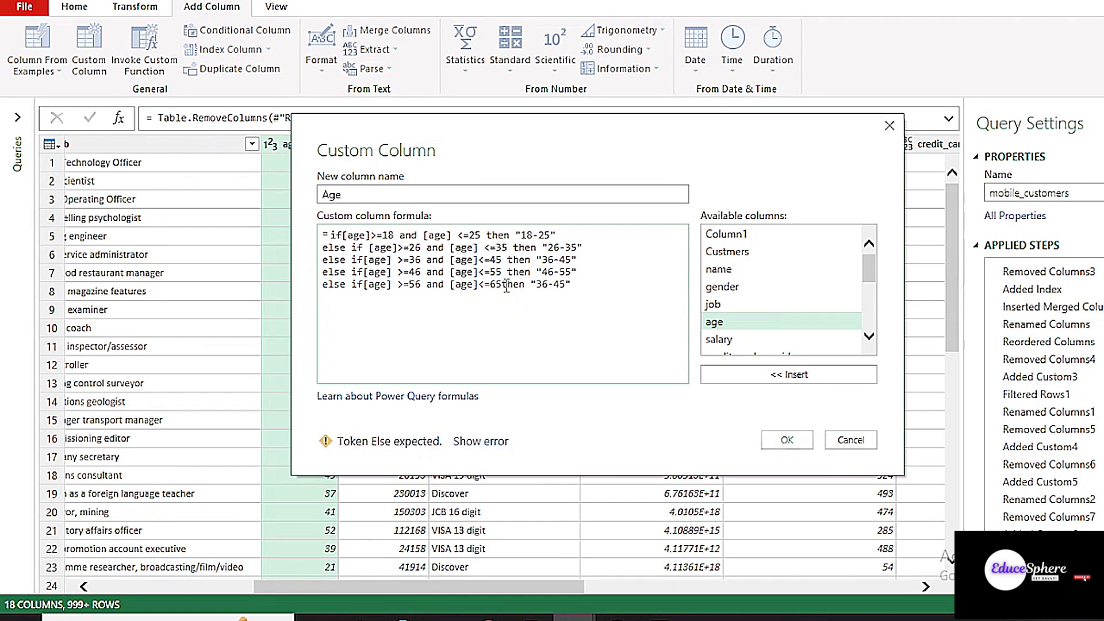
# - Set the fifth band's result label to "55-65"
pyautogui.click(547, 286)
pyautogui.press('BackSpace')
pyautogui.press('BackSpace')
pyautogui.write('55')
pyautogui.click(562, 285)
pyautogui.press('BackSpace')
pyautogui.write('6')
# - Finish the formula with else if [age]>65 then "65+" and else null, and create the banded age column
pyautogui.click(577, 284)
pyautogui.press('Return')
pyautogui.write('els')
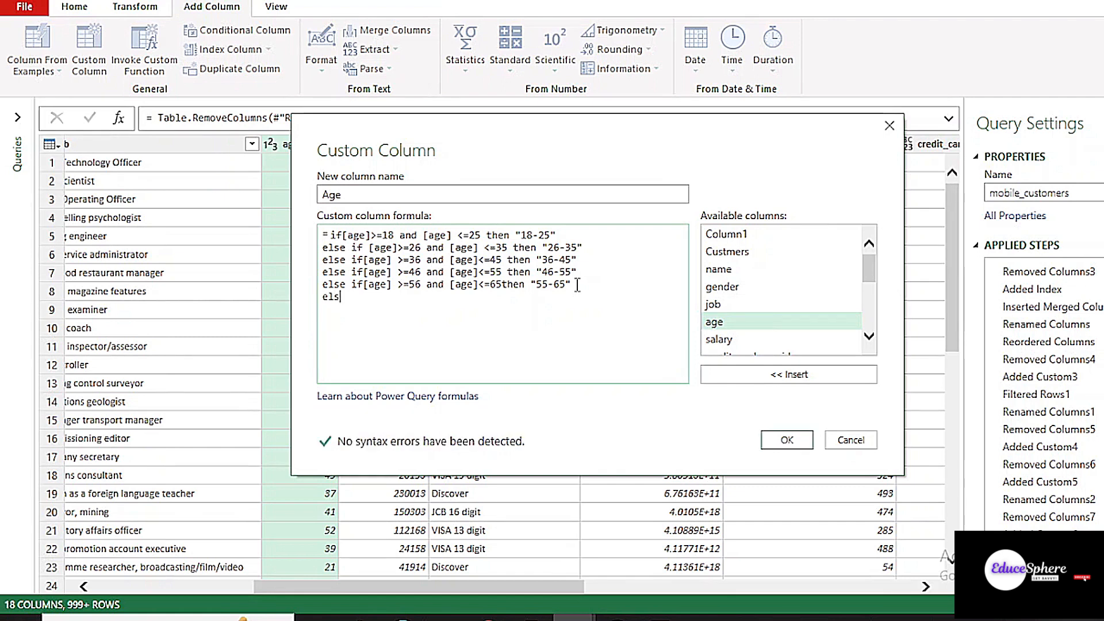
pyautogui.write('e if')
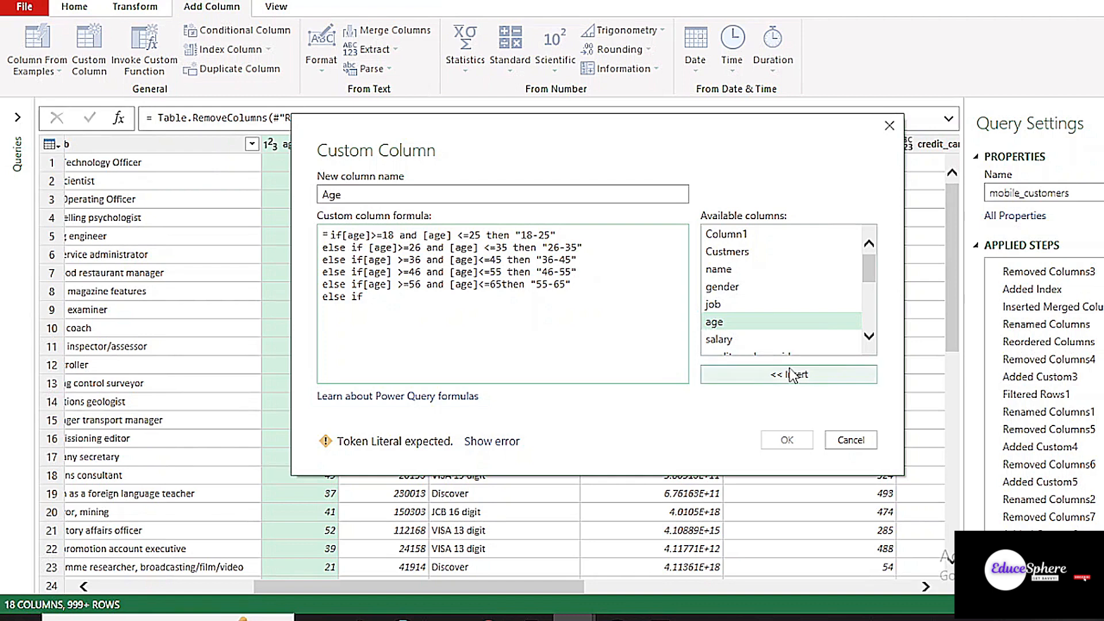
pyautogui.click(791, 376)
pyautogui.write('>')
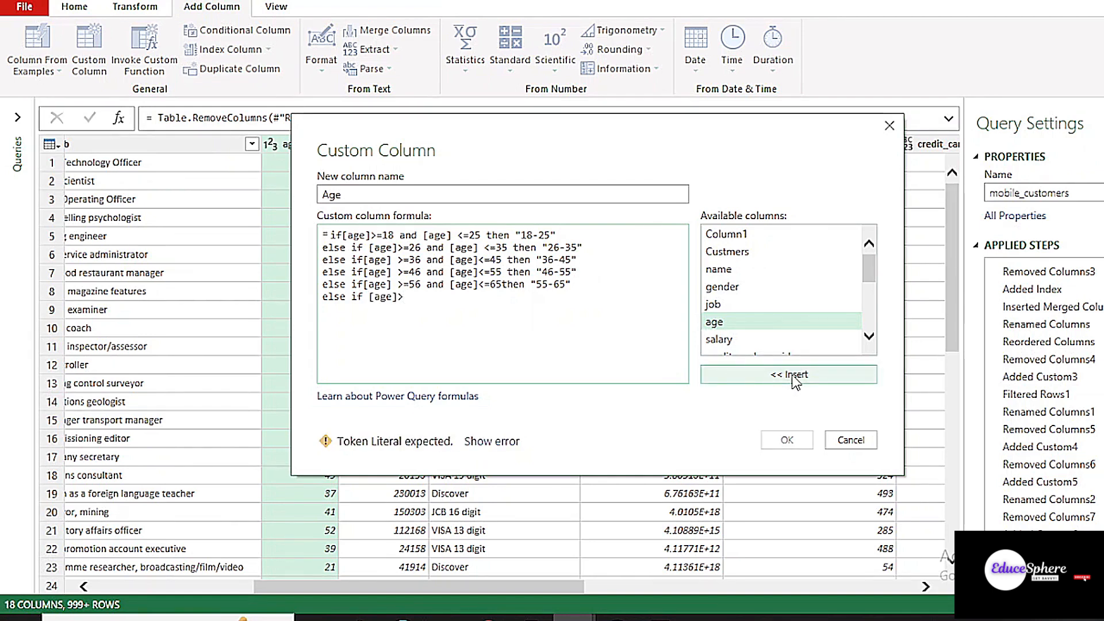
pyautogui.write('65 then')
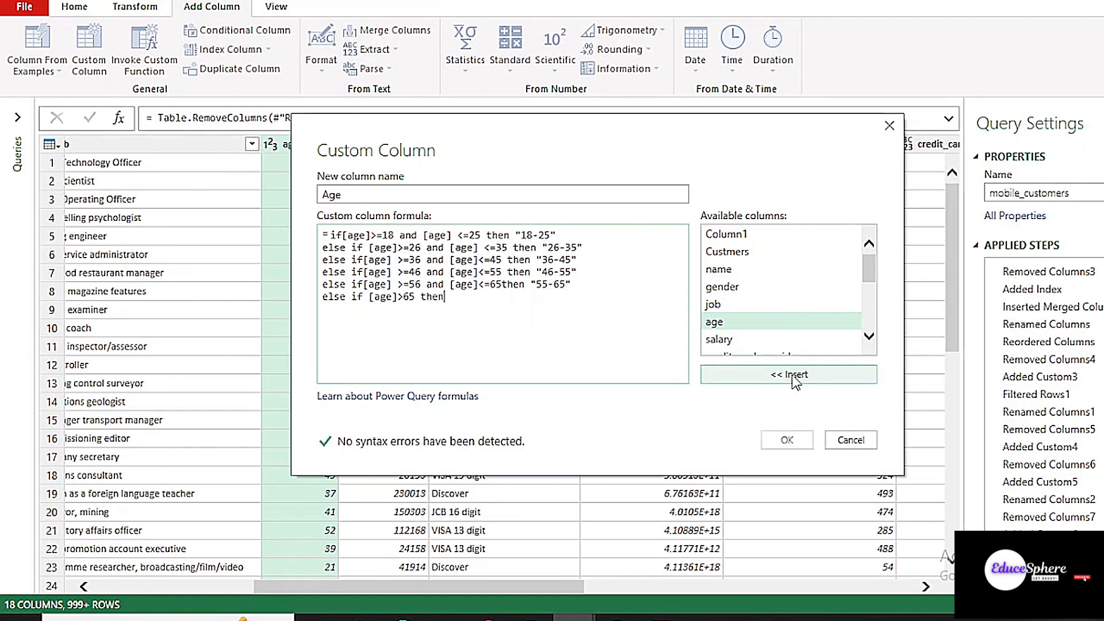
pyautogui.write(' "65+"')
pyautogui.press('Return')
pyautogui.write('else null')
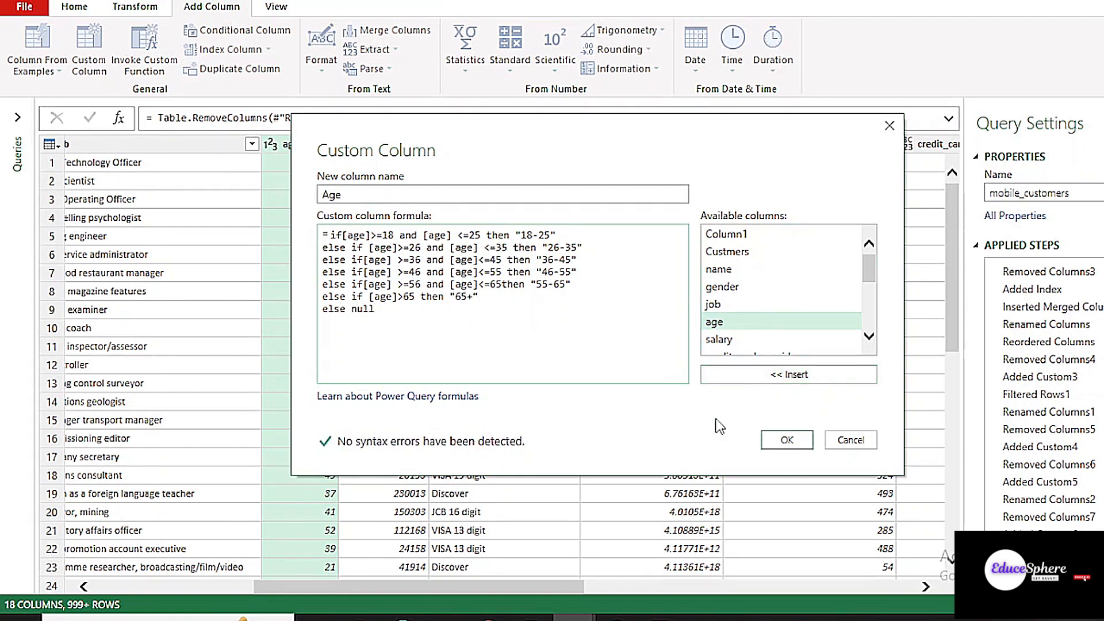
pyautogui.click(786, 440)
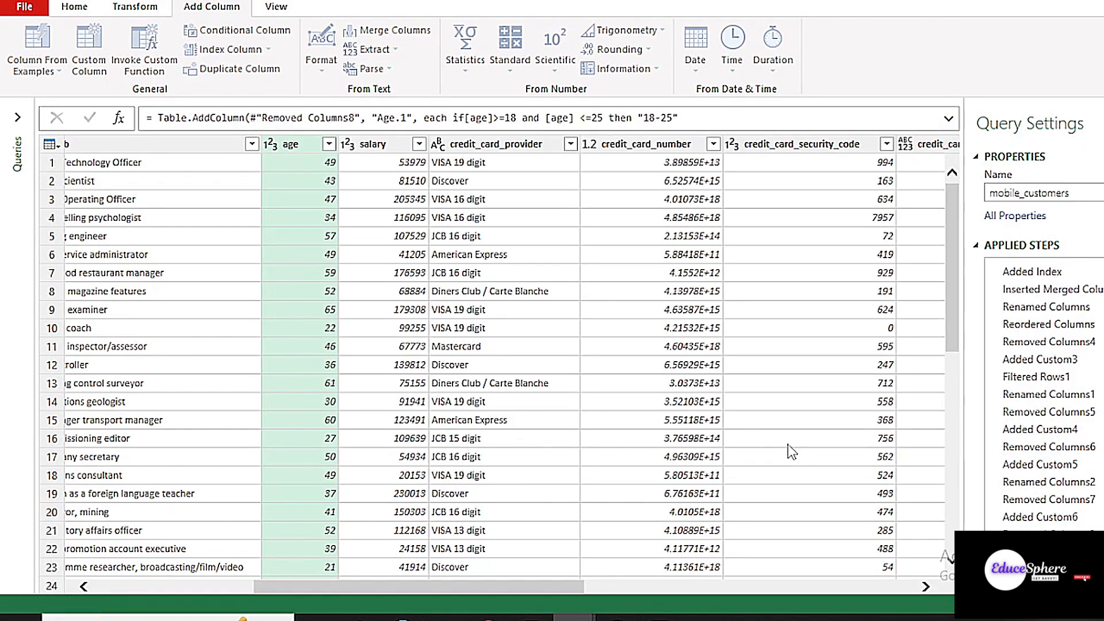
# - Rename the new banded age column at the end of the table as Age
pyautogui.moveTo(555, 583); pyautogui.dragTo(929, 591)
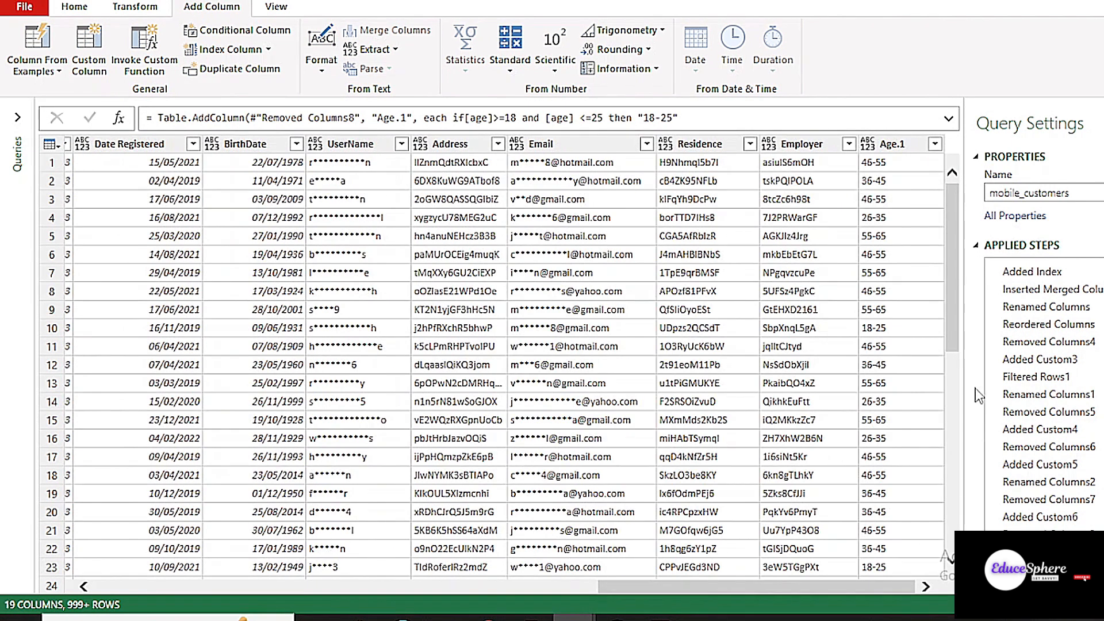
pyautogui.rightClick(902, 143)
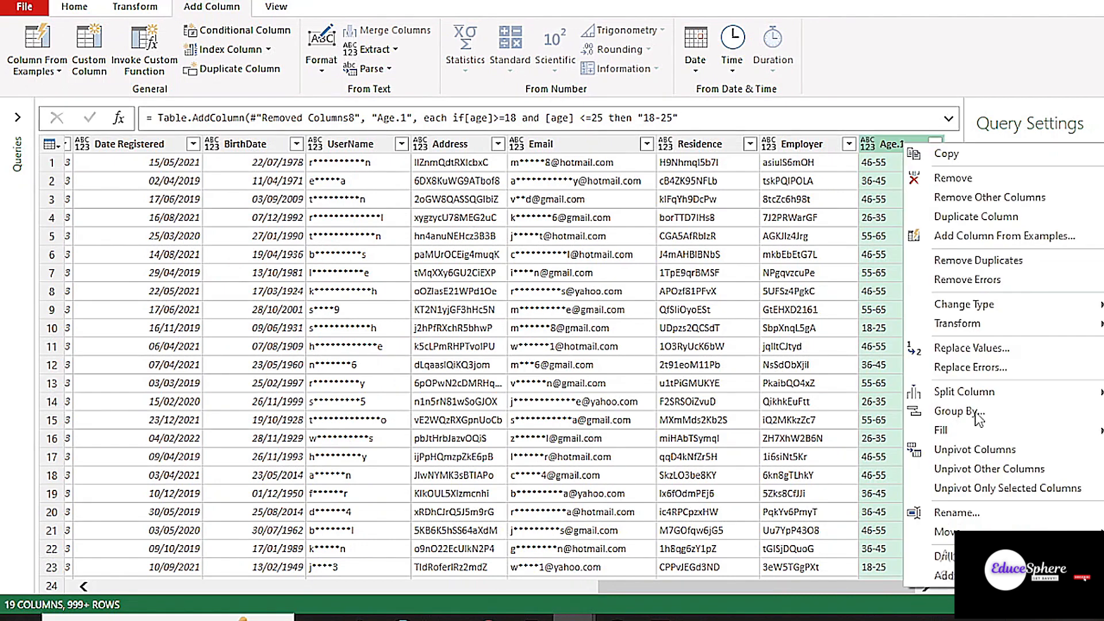
pyautogui.click(953, 512)
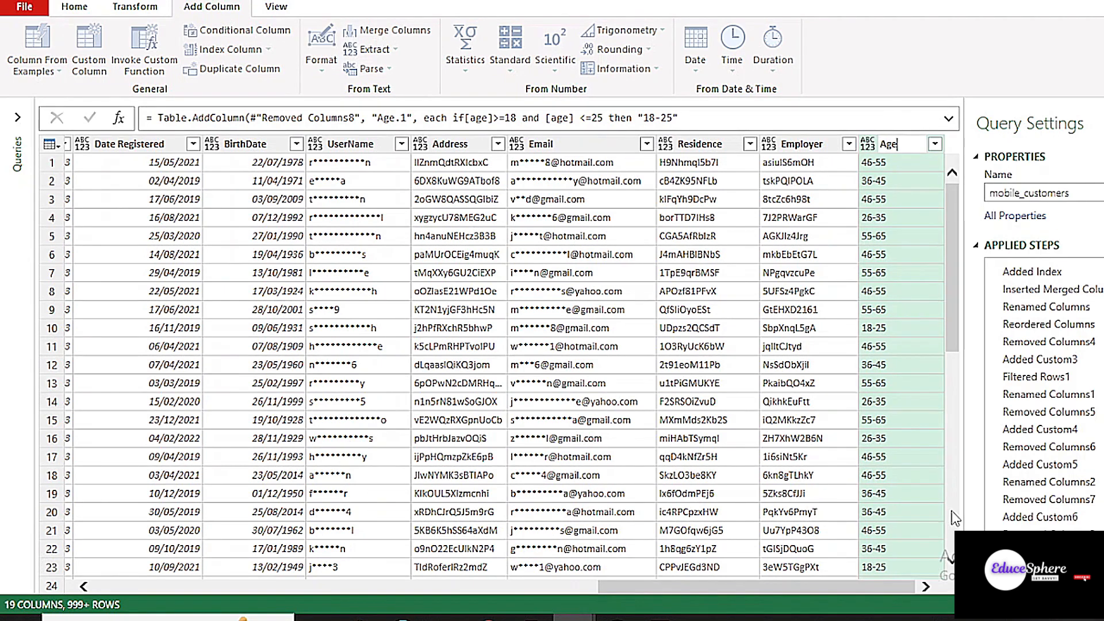
# - Remove the original numeric age column from the query
pyautogui.moveTo(714, 587); pyautogui.dragTo(440, 610)
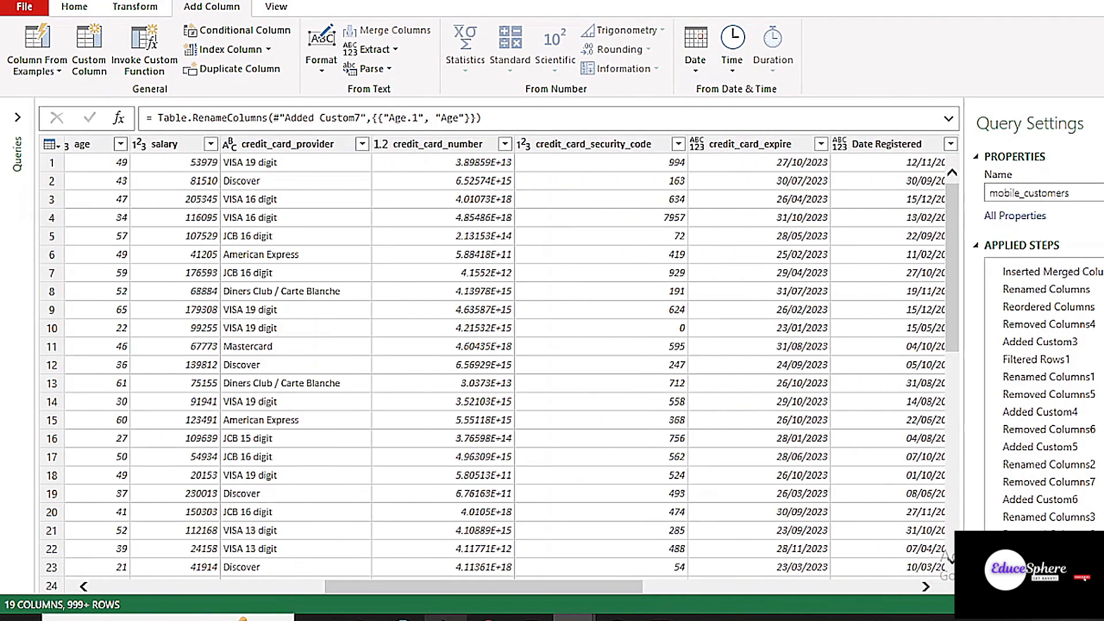
pyautogui.moveTo(568, 589); pyautogui.dragTo(449, 601)
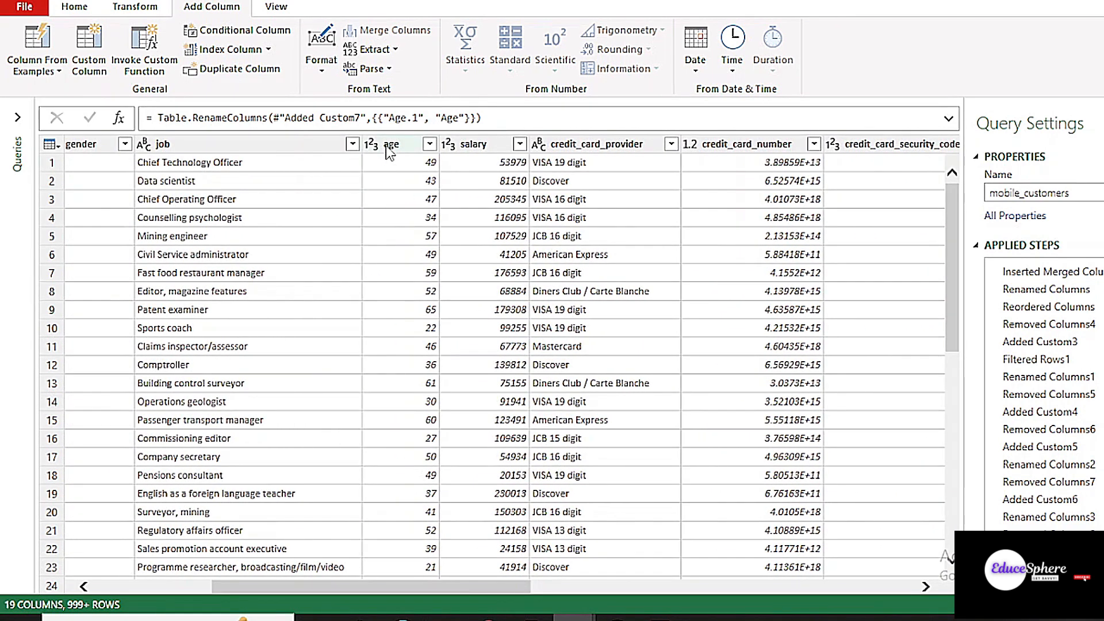
pyautogui.click(385, 146)
pyautogui.click(66, 9)
pyautogui.click(281, 67)
pyautogui.click(350, 89)
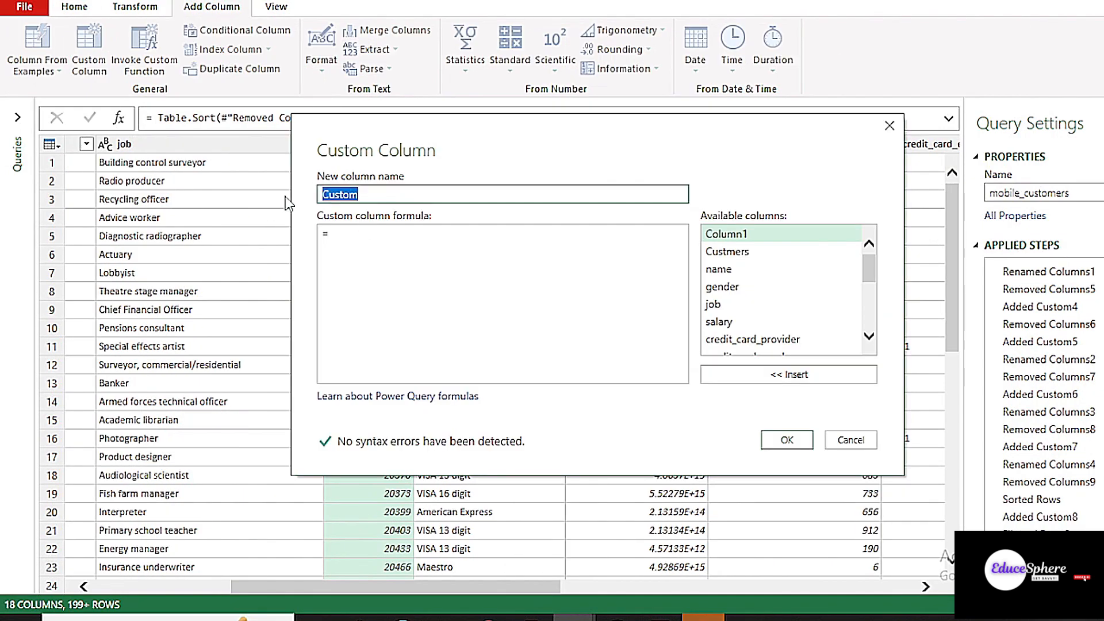
# - Name the new custom column Salary
pyautogui.press('BackSpace')
pyautogui.write('Salary')
pyautogui.click(364, 229)
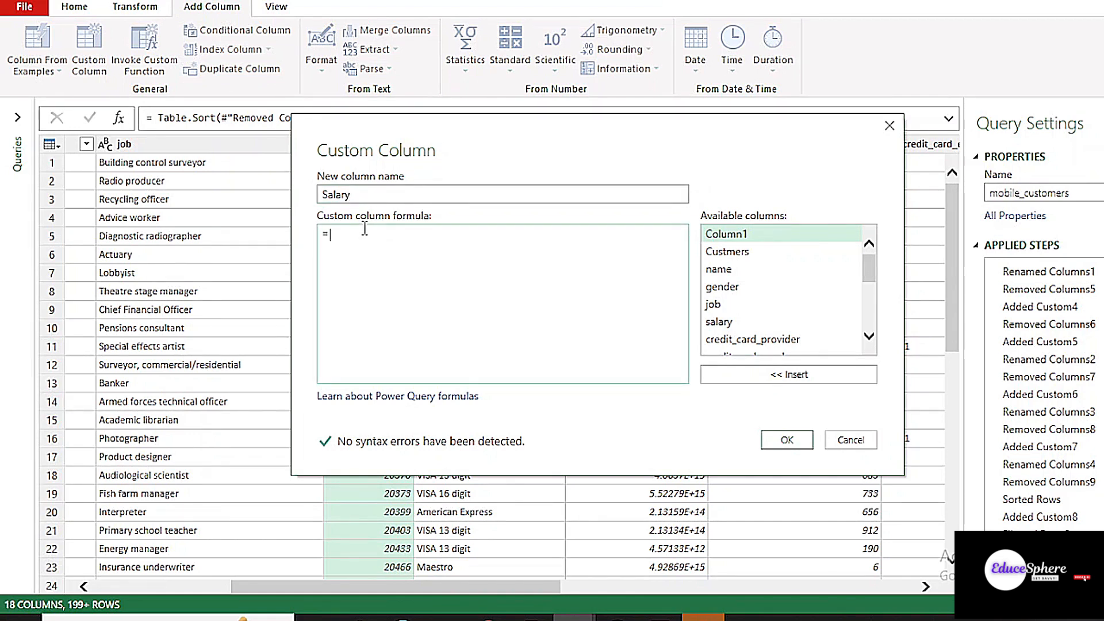
# - Start the formula with the first band: if [salary]>=0 and [salary]<=20000 then "0-20000"
pyautogui.write('if')
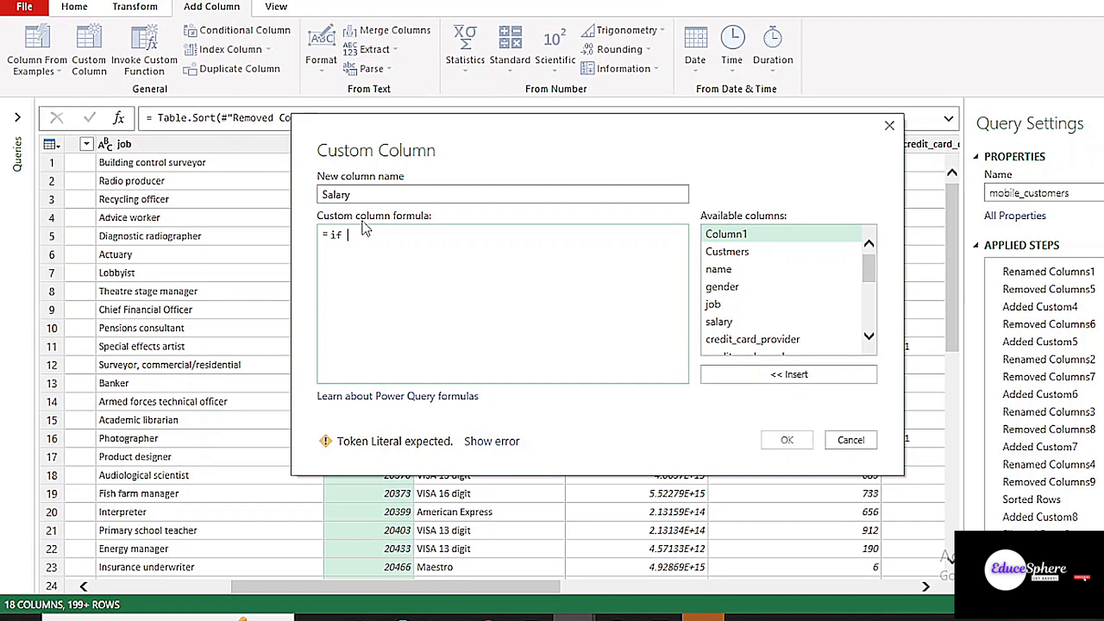
pyautogui.click(765, 321)
pyautogui.click(789, 375)
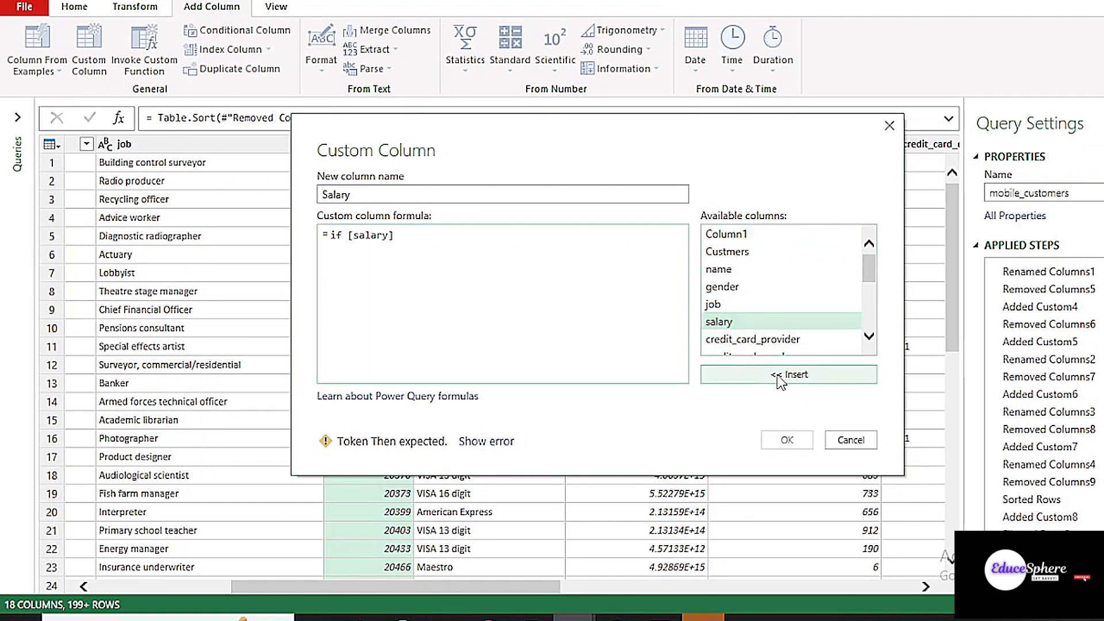
pyautogui.write('>=')
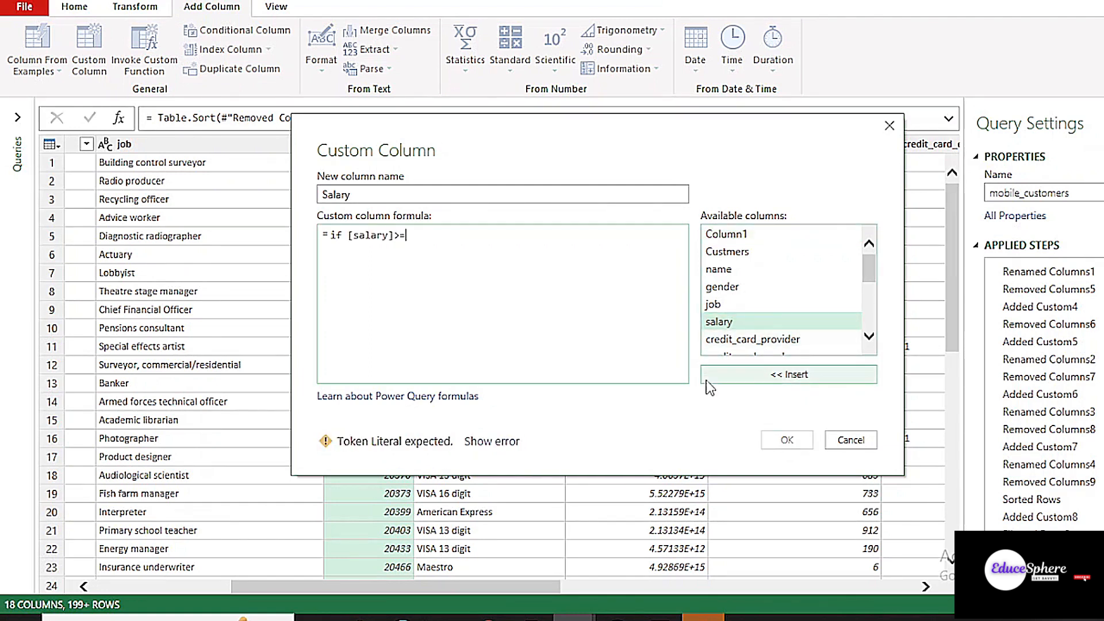
pyautogui.write('0 and')
pyautogui.click(758, 322)
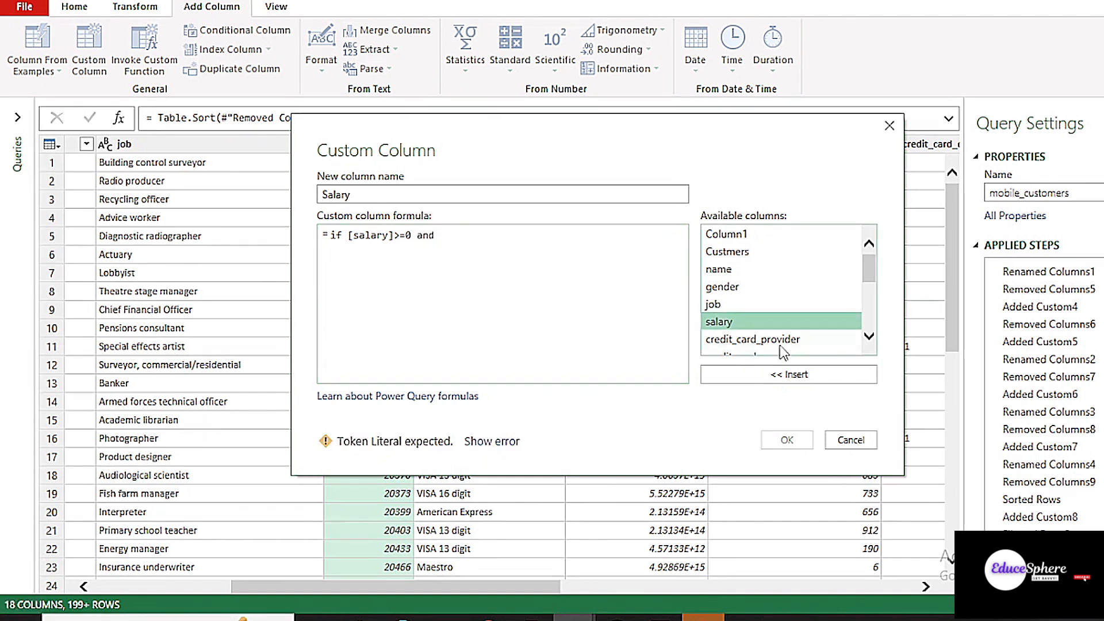
pyautogui.click(794, 374)
pyautogui.write('<=20000 the')
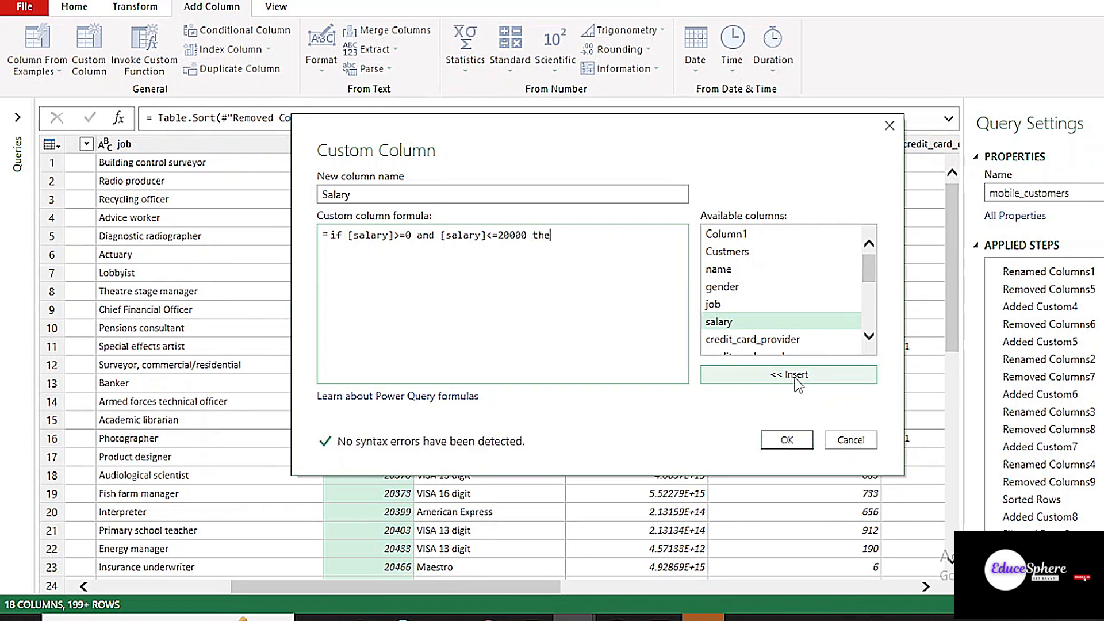
pyautogui.write('n "0-20000"')
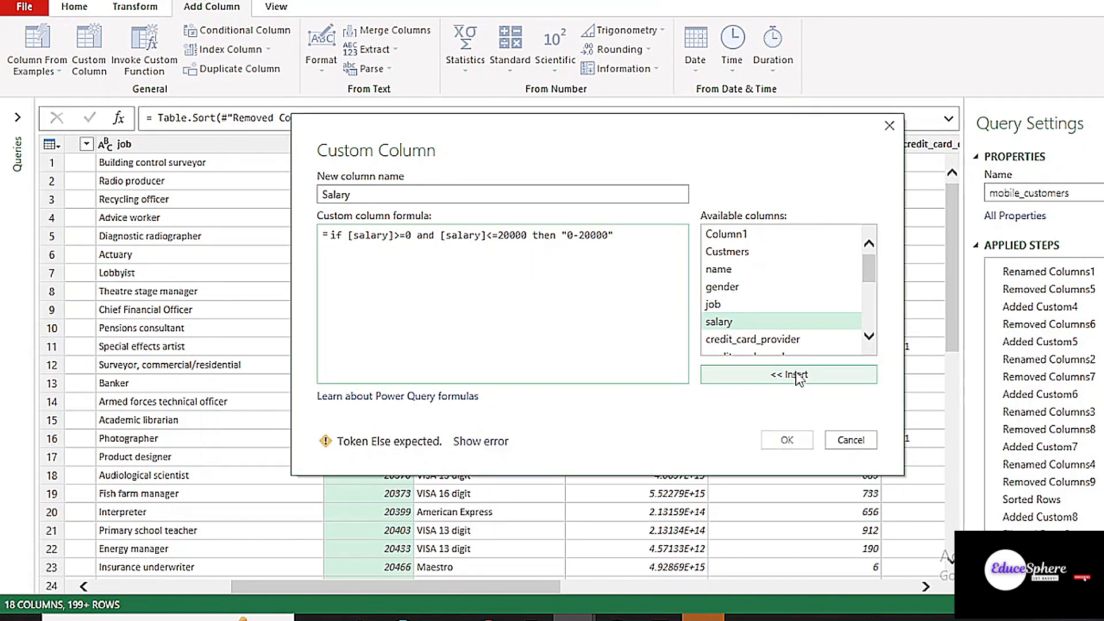
# - Begin the second salary band on a new line with else if [salary]>20000 and
pyautogui.press('Return')
pyautogui.write('else if [')
pyautogui.press('BackSpace')
pyautogui.click(798, 379)
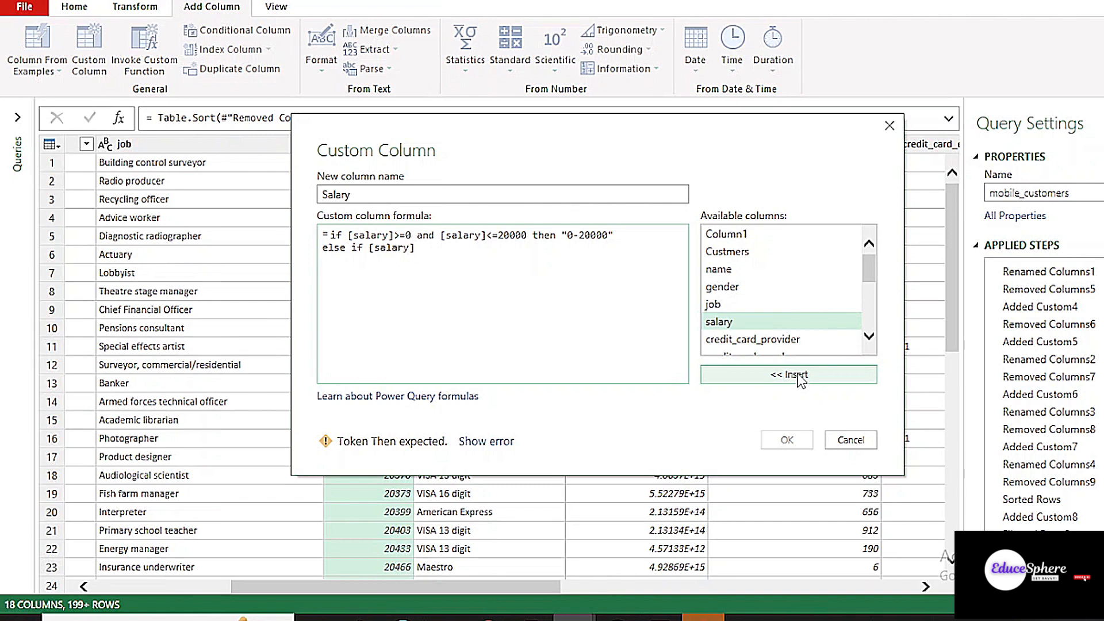
pyautogui.press('BackSpace')
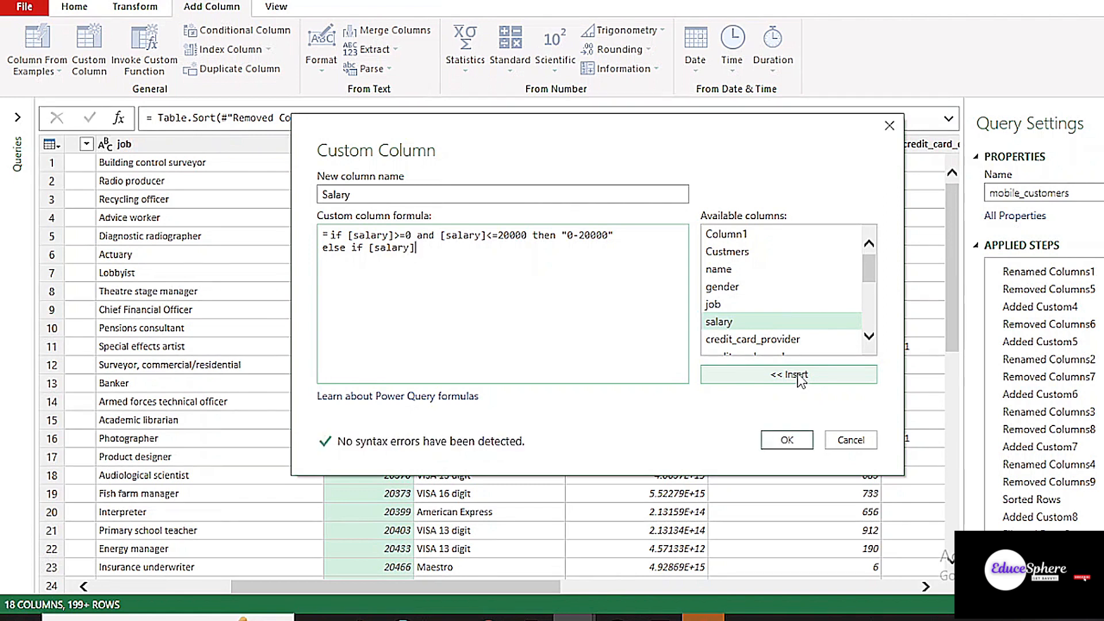
pyautogui.write('>=')
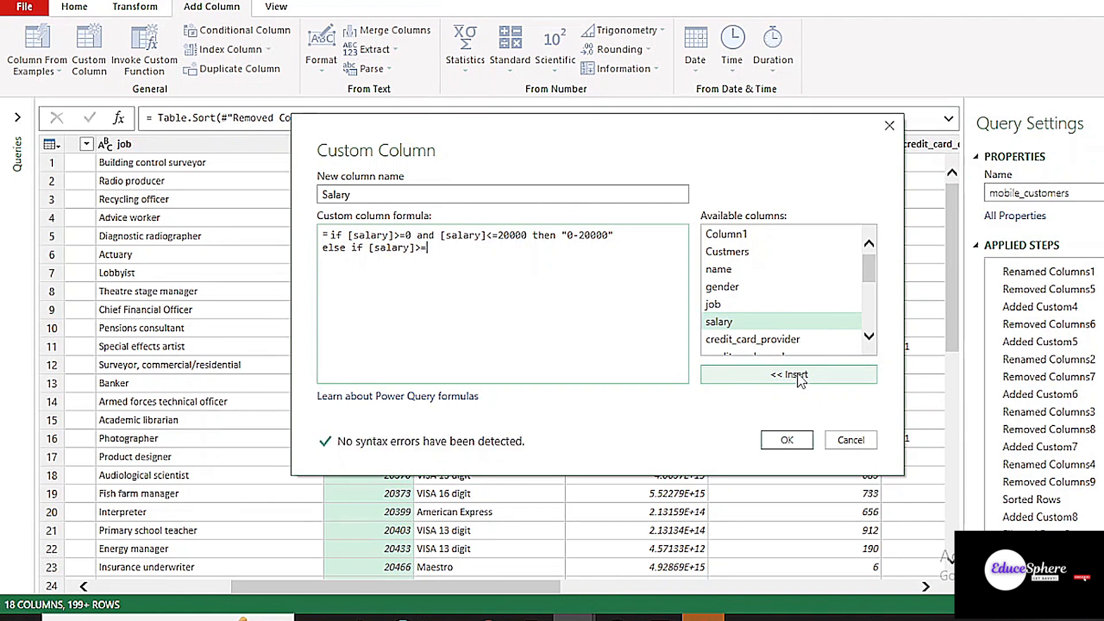
pyautogui.press('BackSpace')
pyautogui.write('2000')
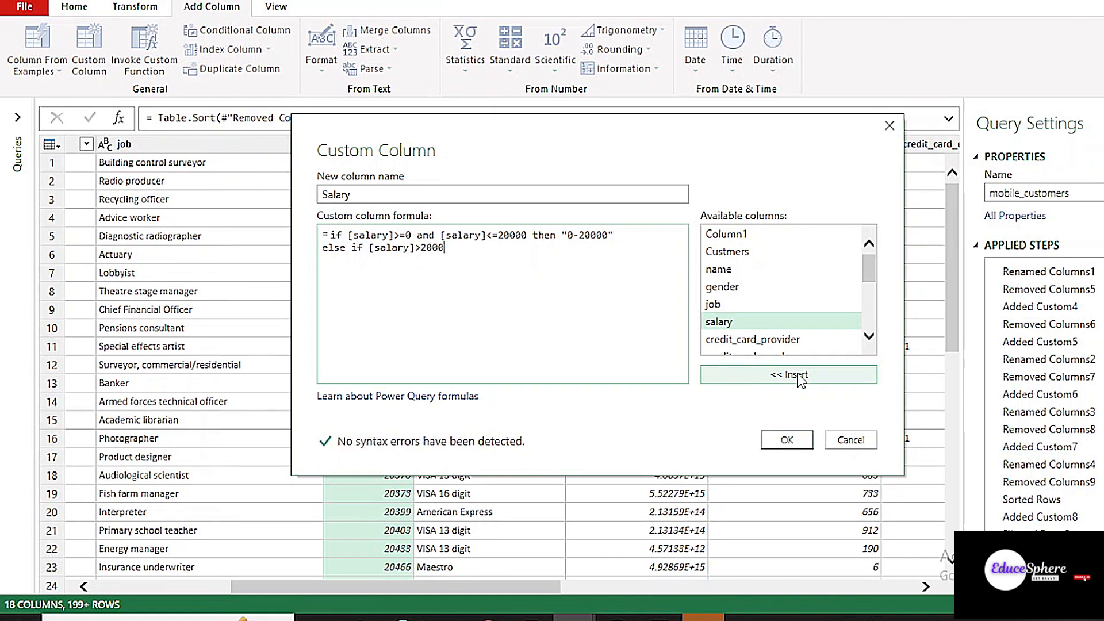
pyautogui.write('0 and')
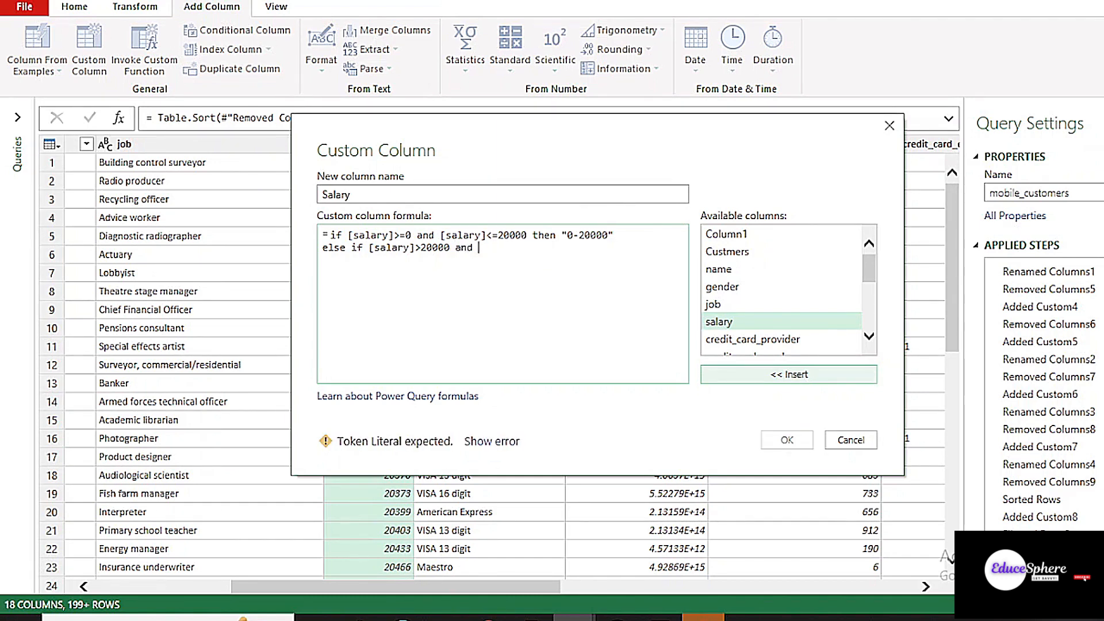
pyautogui.click(788, 321)
pyautogui.click(791, 374)
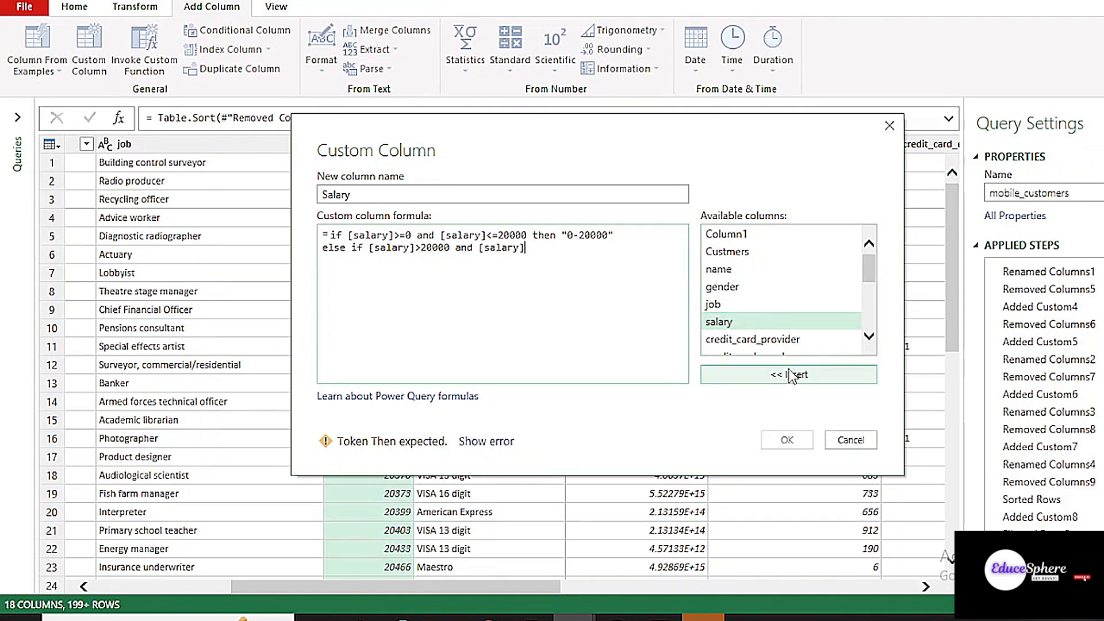
pyautogui.write('<=')
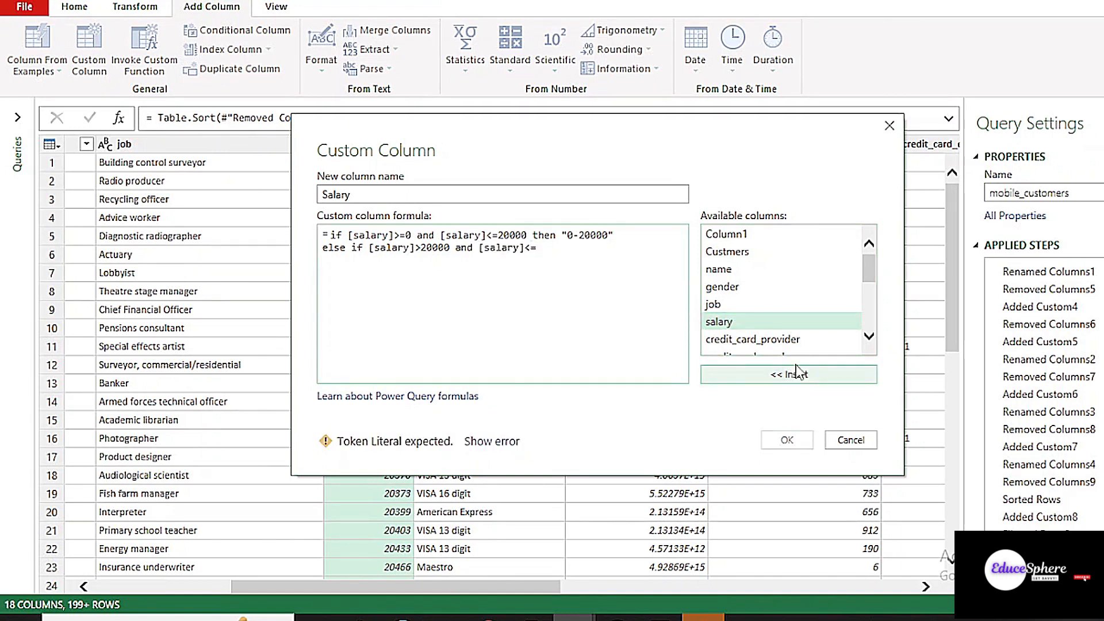
pyautogui.write('10000')
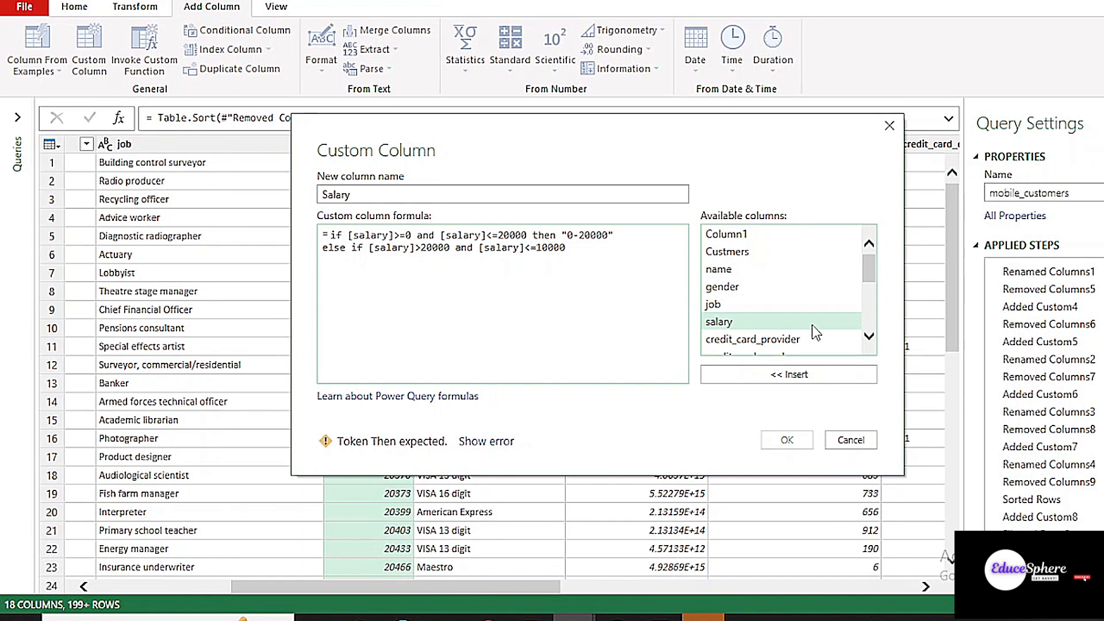
pyautogui.write('0 t')
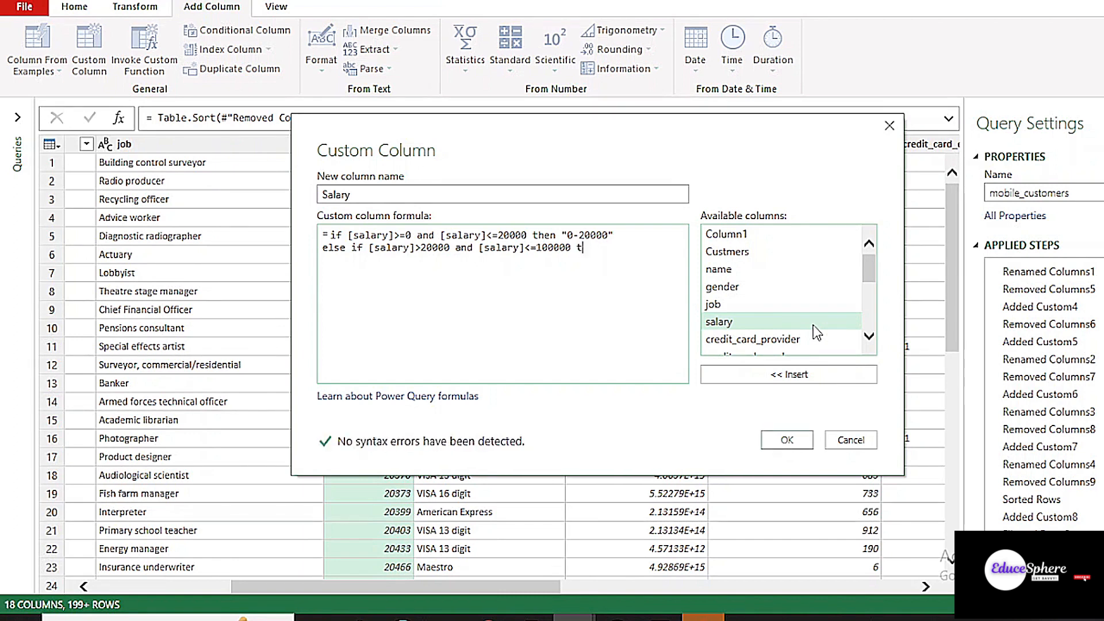
pyautogui.write('hen "')
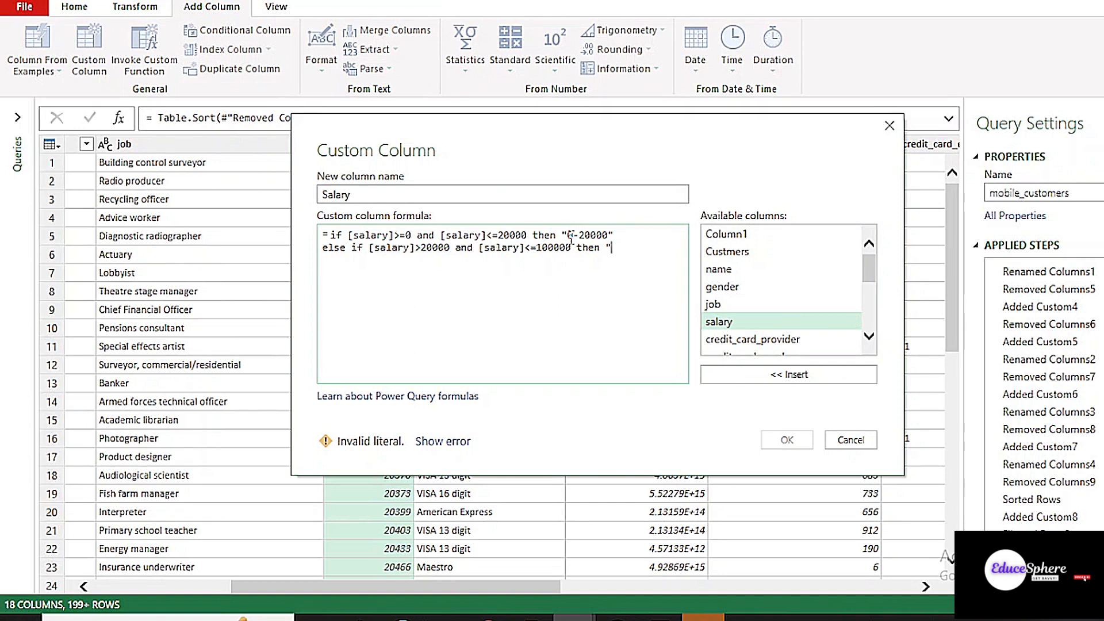
pyautogui.write('200')
pyautogui.write('00-')
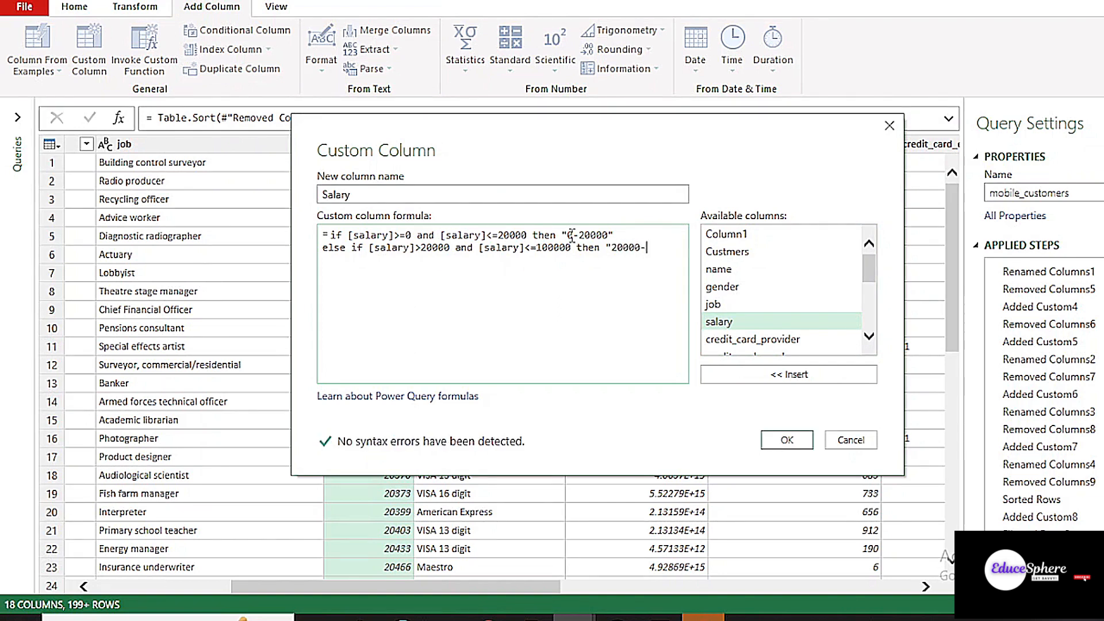
pyautogui.write('1000000"')
pyautogui.press('Return')
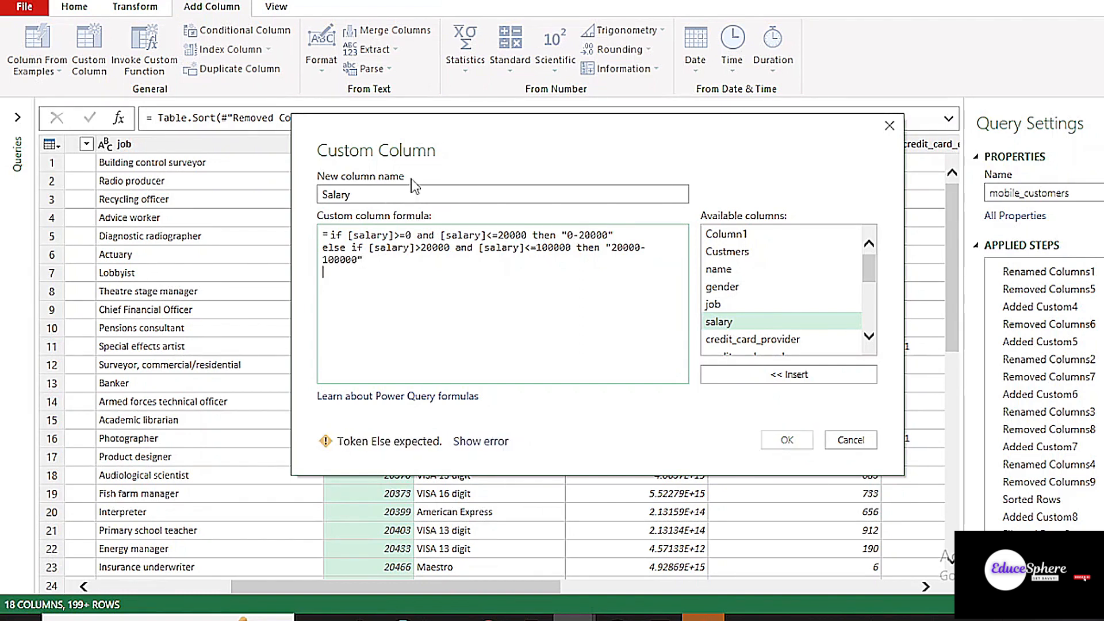
# - Duplicate the second band's else if clause on a new line below it as the third band
pyautogui.moveTo(322, 247); pyautogui.dragTo(366, 260)
pyautogui.hotkey('ctrl', 'c')
pyautogui.click(368, 258)
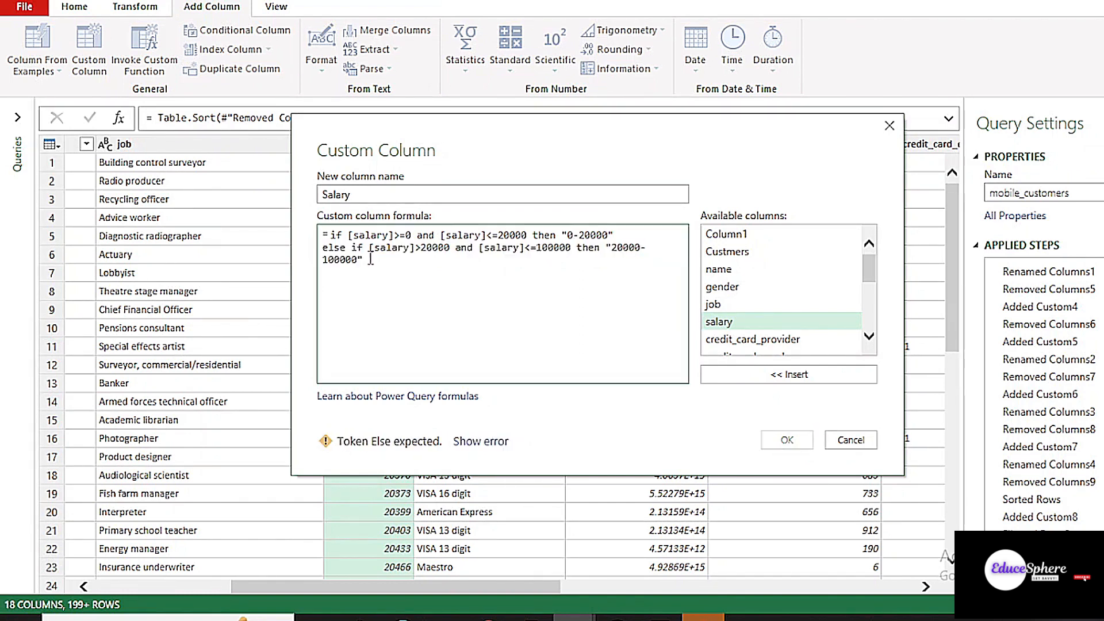
pyautogui.press('Return')
pyautogui.hotkey('ctrl', 'v')
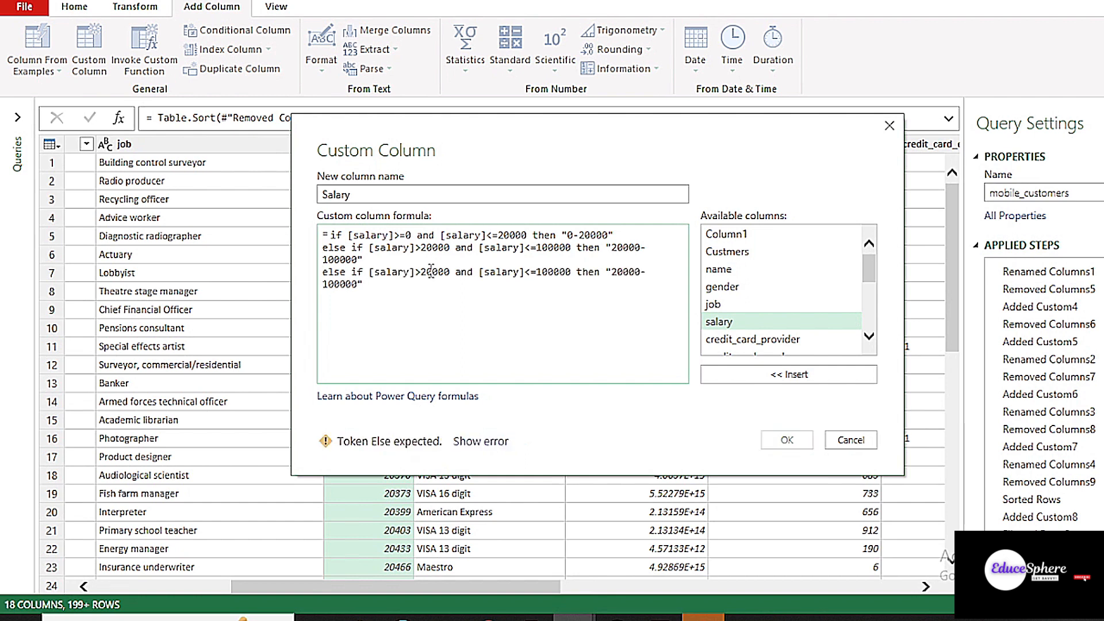
# - Set the third band's limits to [salary]>100000 and [salary]<=180000
pyautogui.press('BackSpace')
pyautogui.write('10')
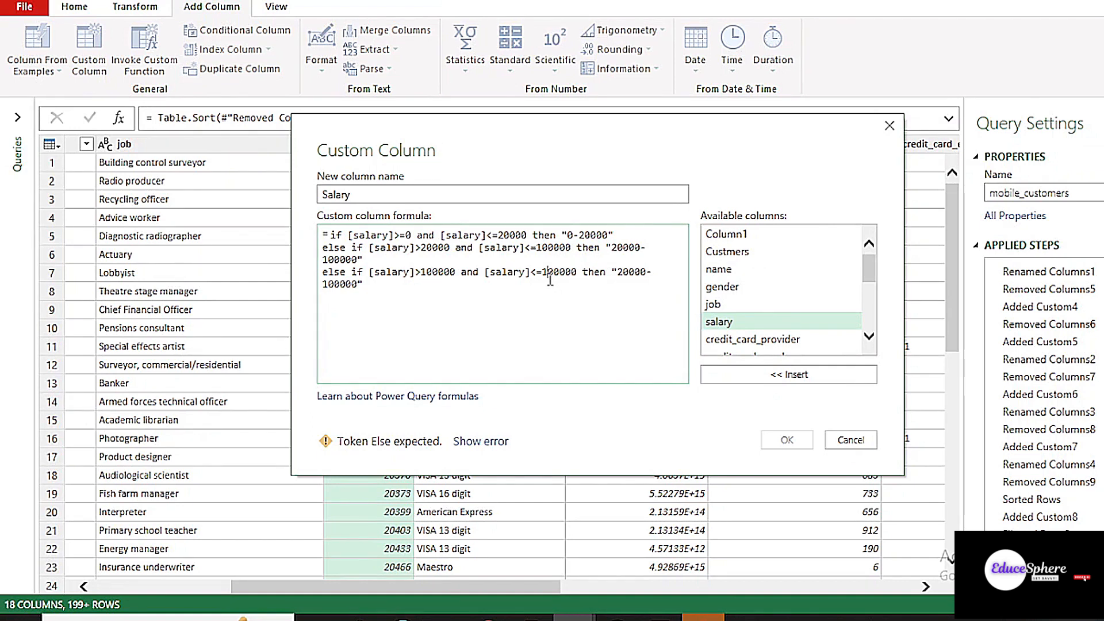
pyautogui.press('BackSpace')
pyautogui.write('10')
pyautogui.press('Delete')
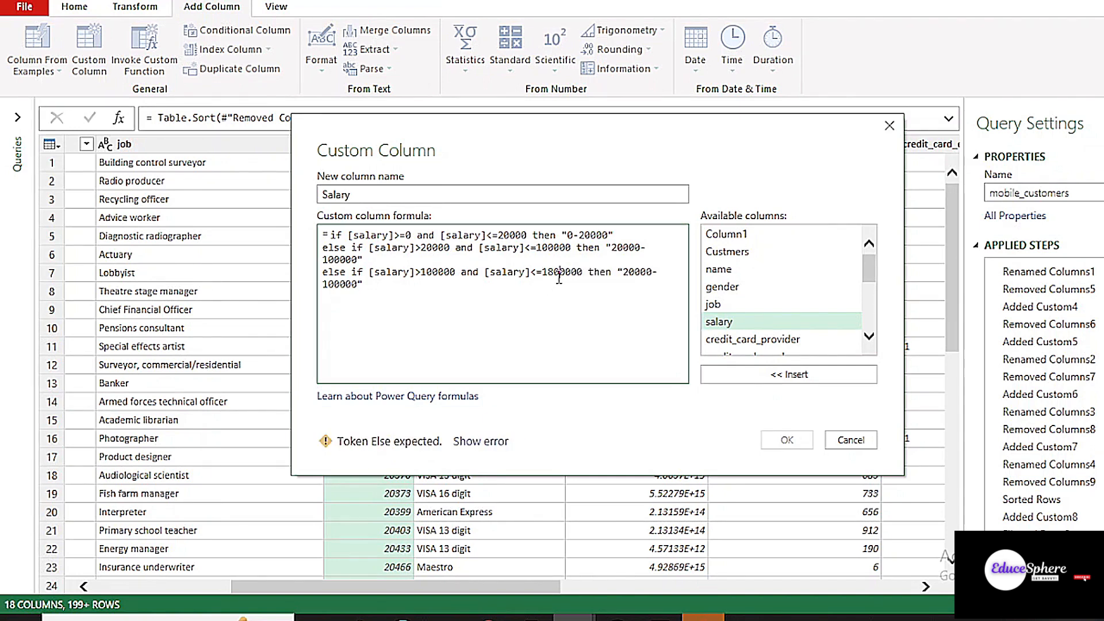
pyautogui.click(623, 278)
pyautogui.press('BackSpace')
pyautogui.write('10')
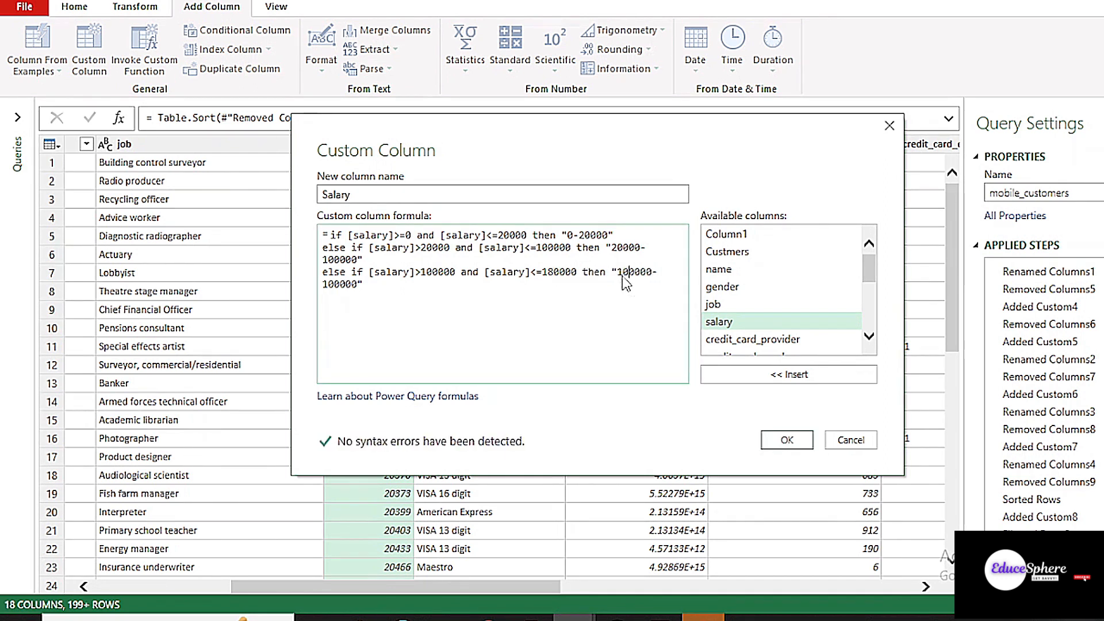
pyautogui.click(328, 288)
pyautogui.write('8')
pyautogui.click(381, 289)
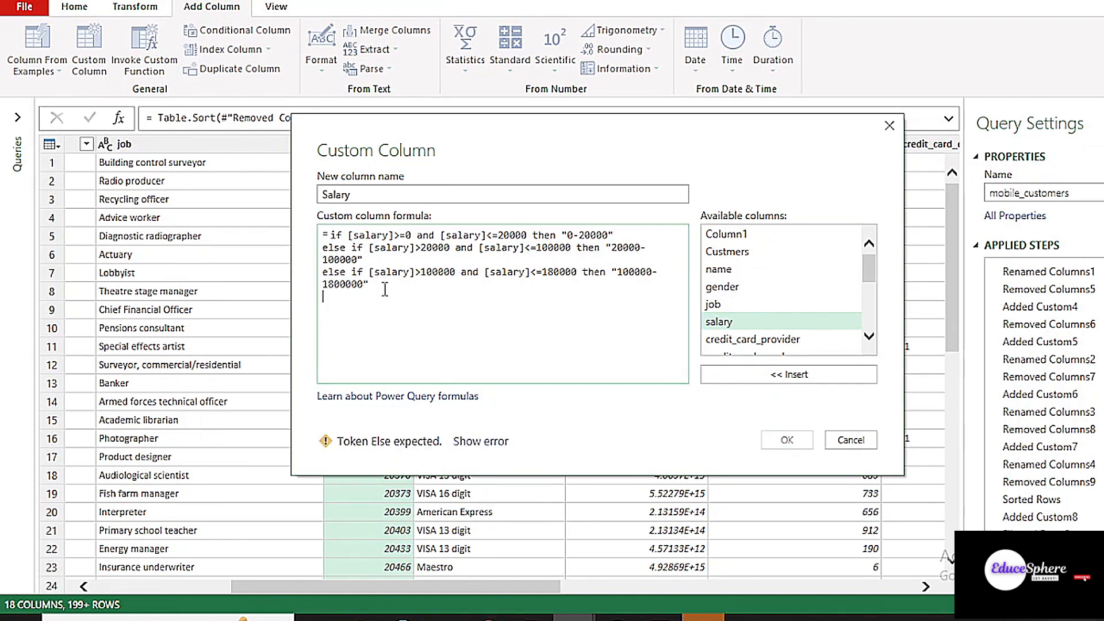
# - Duplicate the third band's else if clause on a new line below it as the fourth band
pyautogui.tripleClick(340, 278)
pyautogui.hotkey('ctrl', 'c')
pyautogui.press('End')
pyautogui.press('Return')
pyautogui.hotkey('ctrl', 'v')
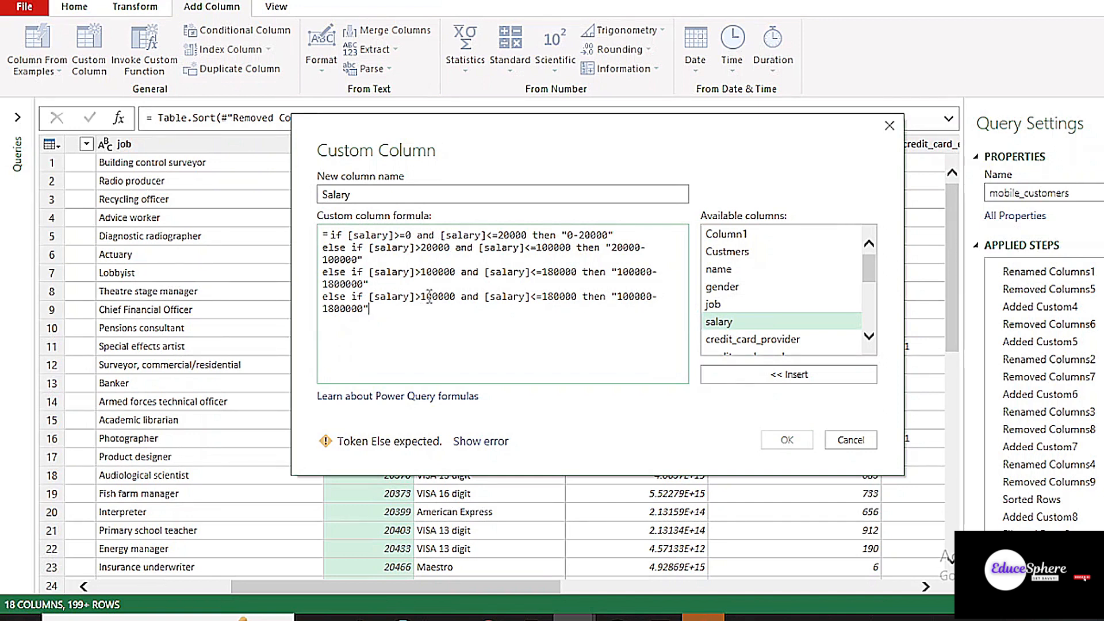
pyautogui.click(429, 296)
pyautogui.write('8')
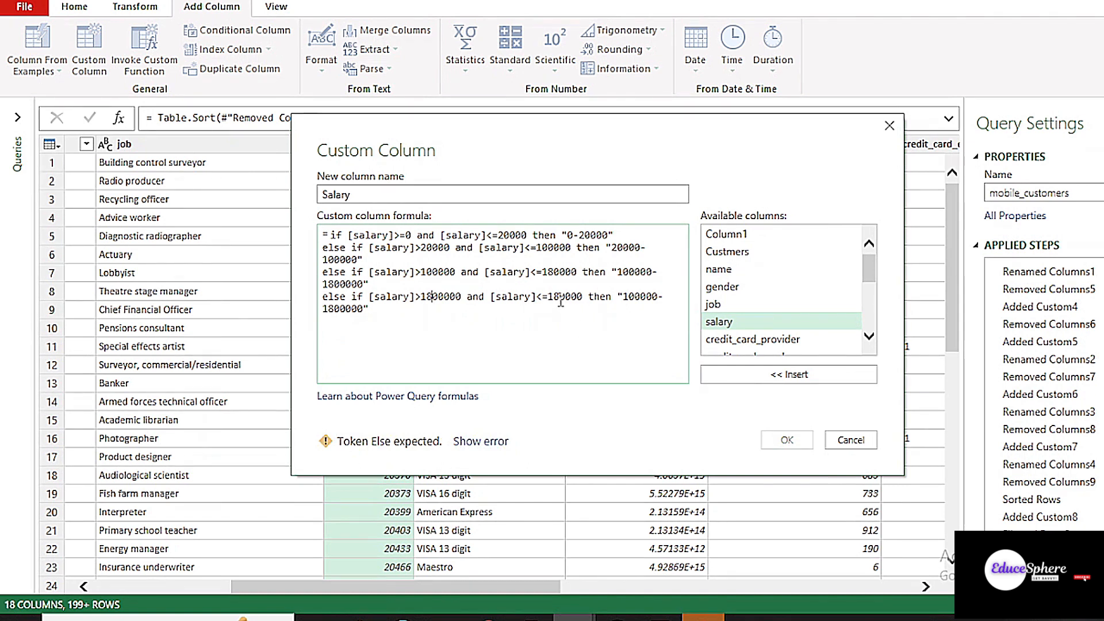
pyautogui.click(560, 298)
pyautogui.press('BackSpace')
pyautogui.press('BackSpace')
pyautogui.write('26')
pyautogui.click(439, 299)
pyautogui.press('BackSpace')
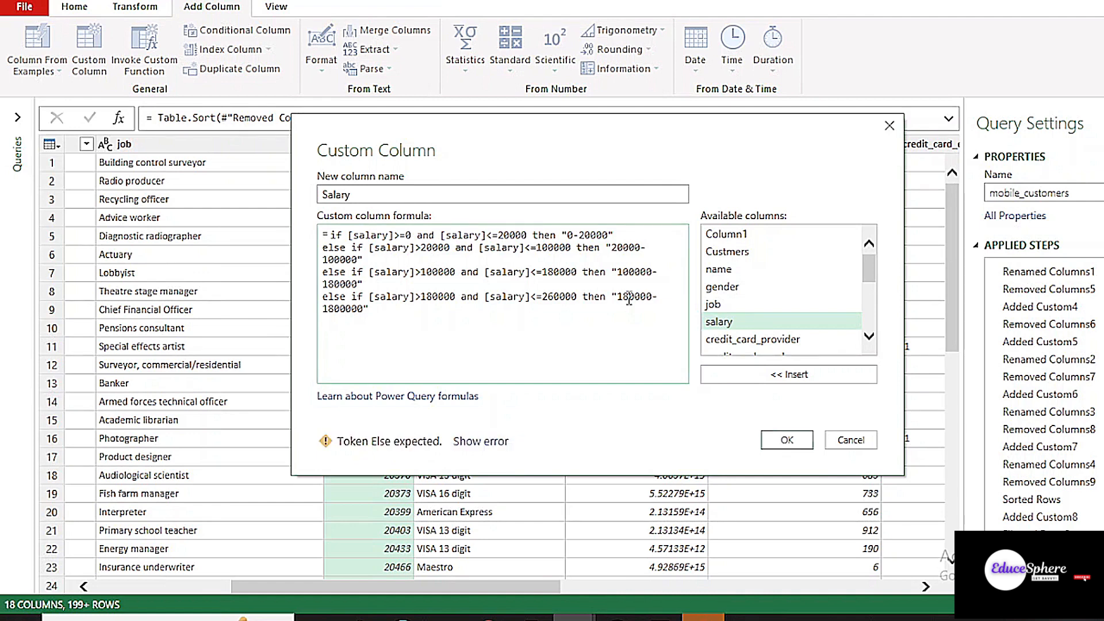
pyautogui.click(335, 307)
pyautogui.press('BackSpace')
pyautogui.press('BackSpace')
pyautogui.write('26')
pyautogui.press('BackSpace')
# - Add a fifth clause to the salary formula returning "260000+" when [salary]>260000
pyautogui.press('Return')
pyautogui.write('else')
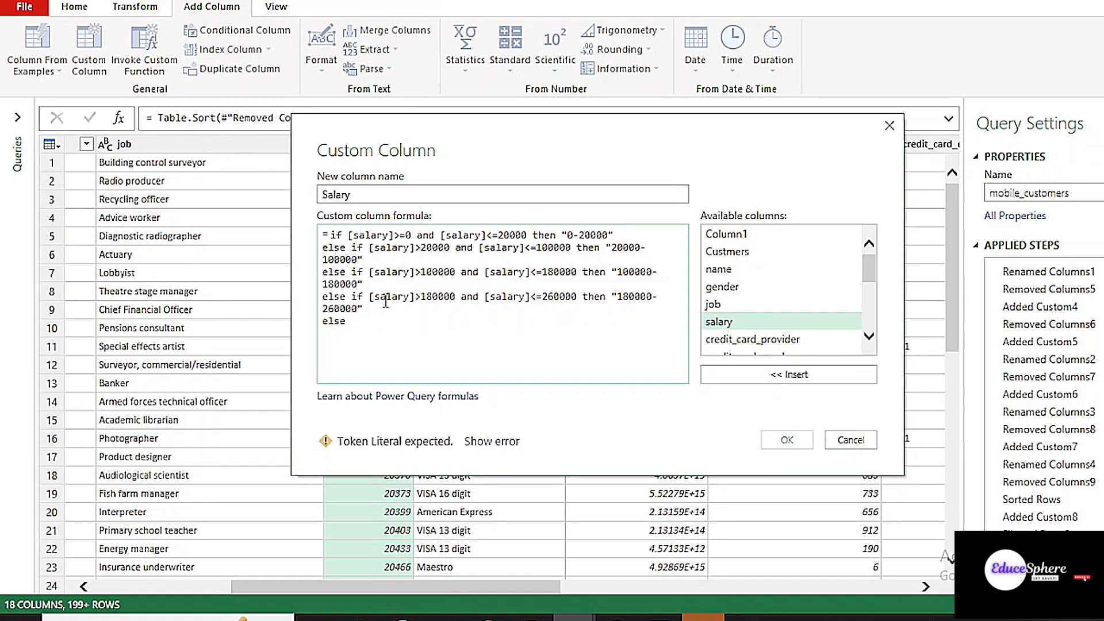
pyautogui.write(' if')
pyautogui.click(733, 374)
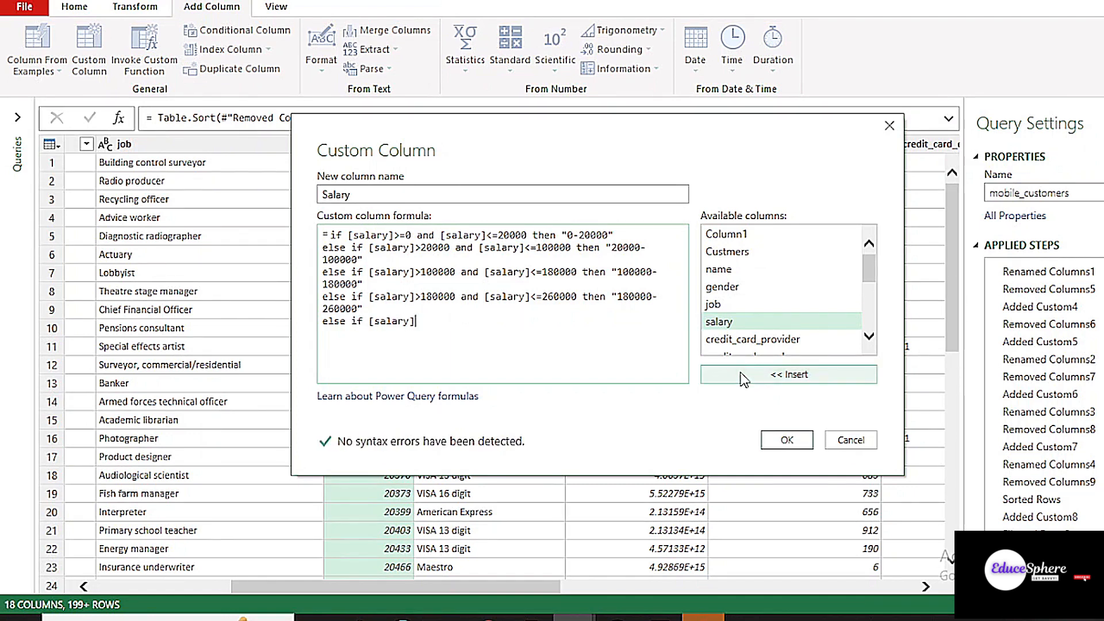
pyautogui.write('>')
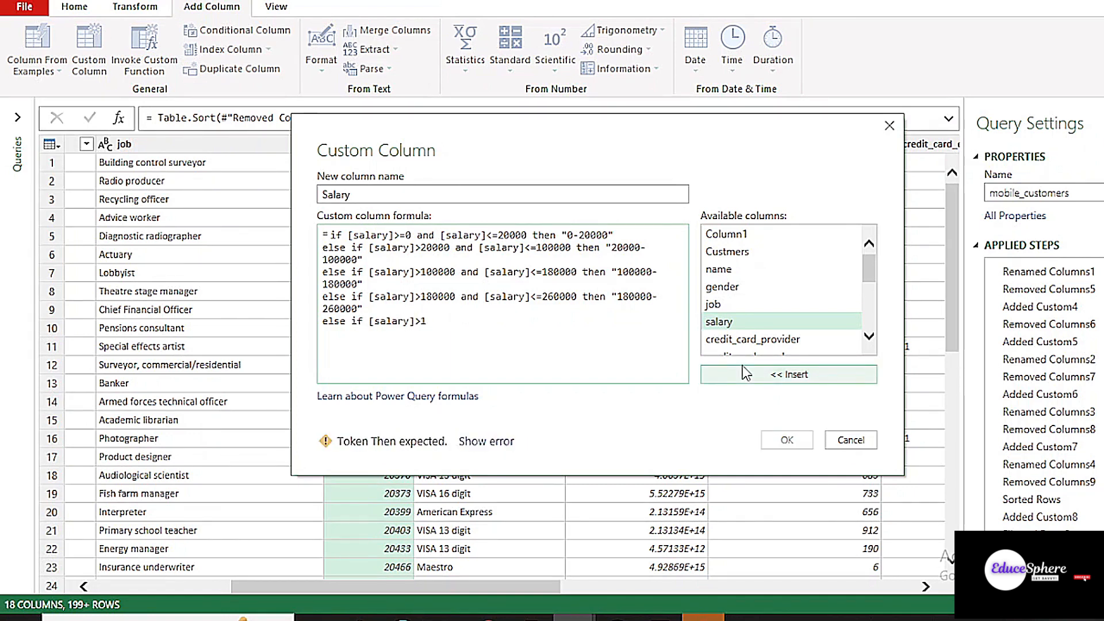
pyautogui.write('26000')
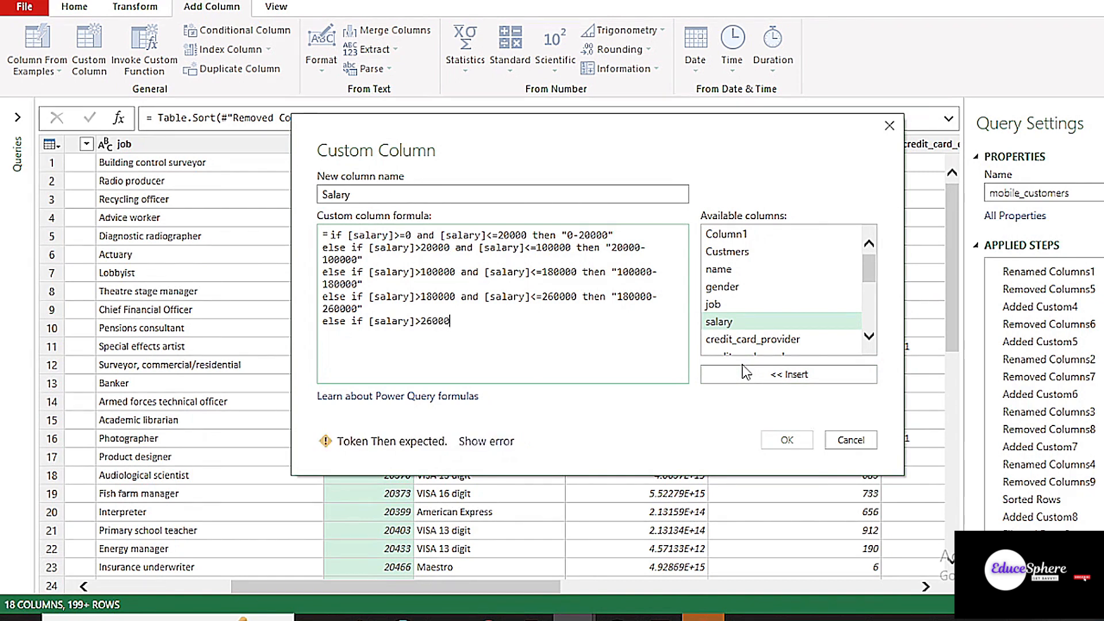
pyautogui.write('0 then"')
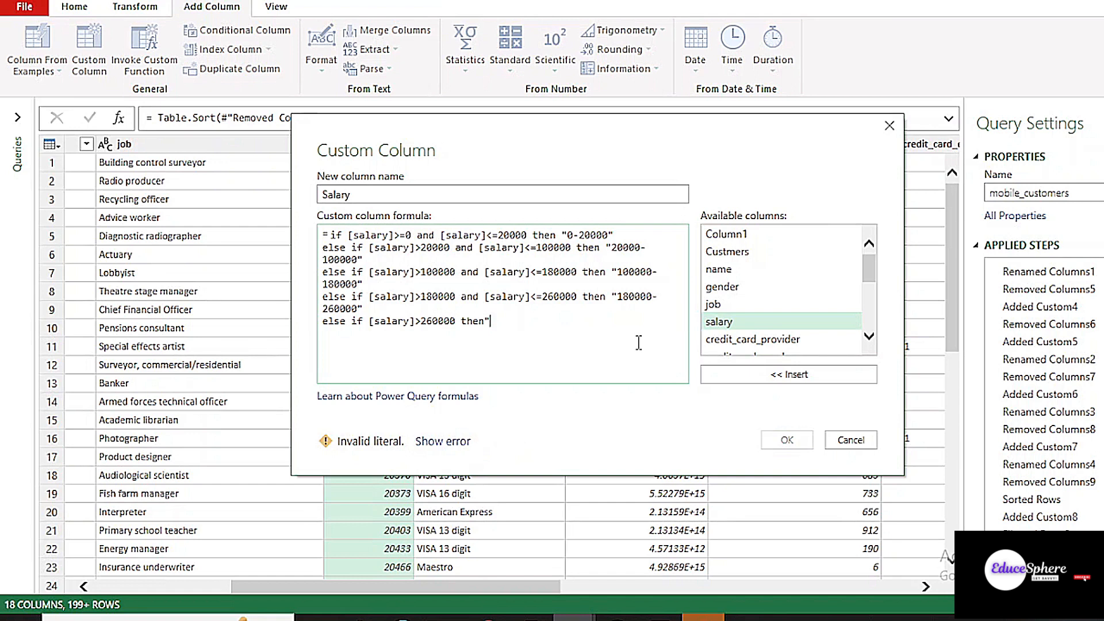
pyautogui.write('2600')
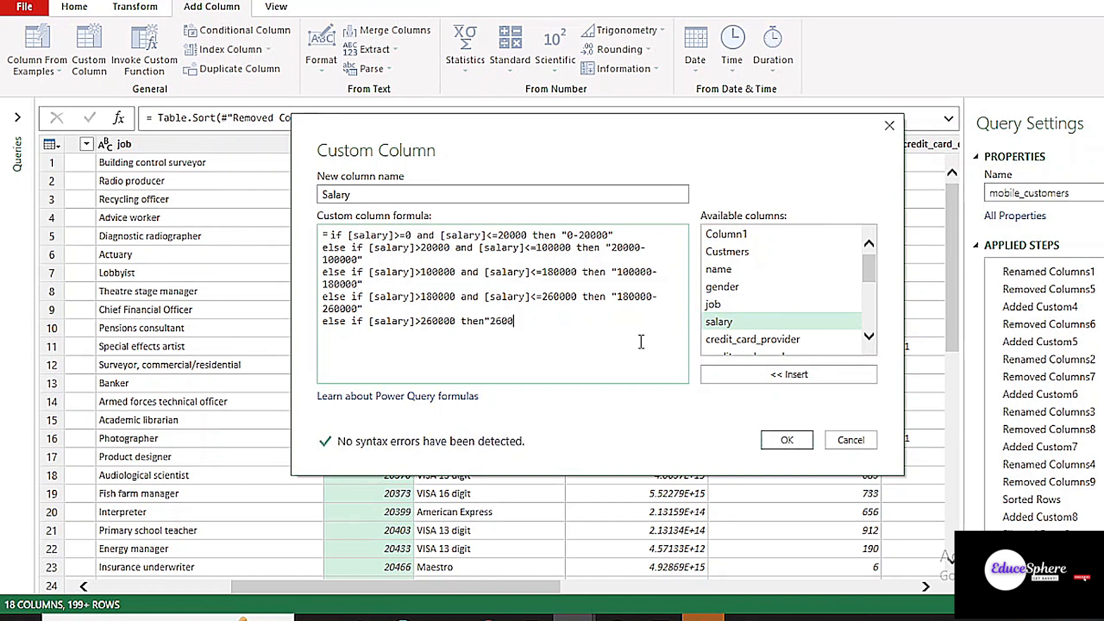
pyautogui.write('00+@')
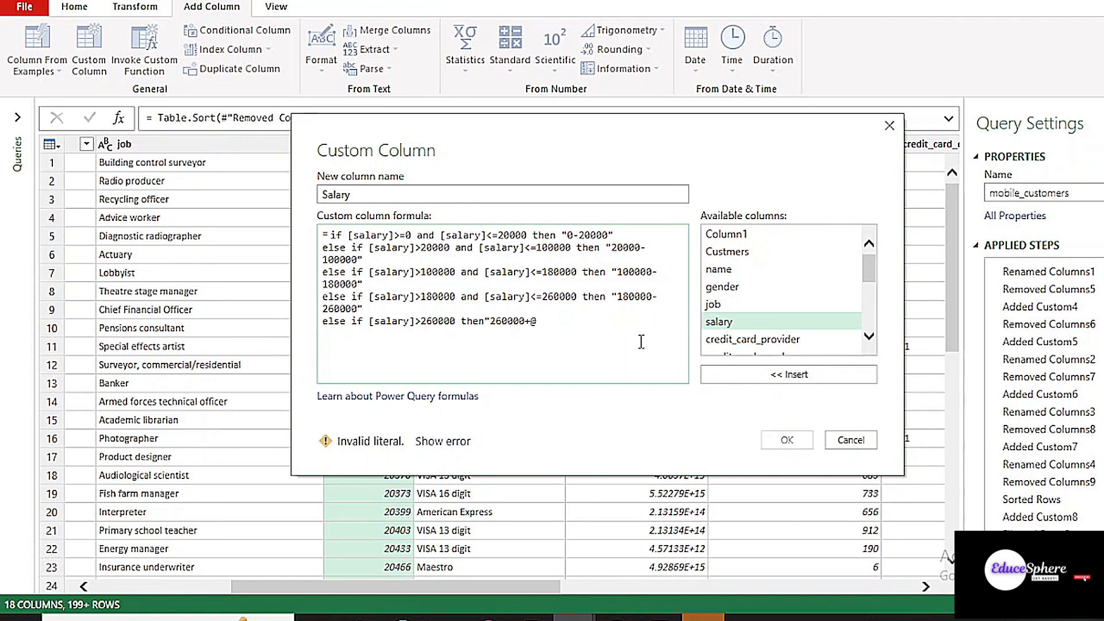
pyautogui.press('BackSpace')
pyautogui.write('"')
pyautogui.click(486, 320)
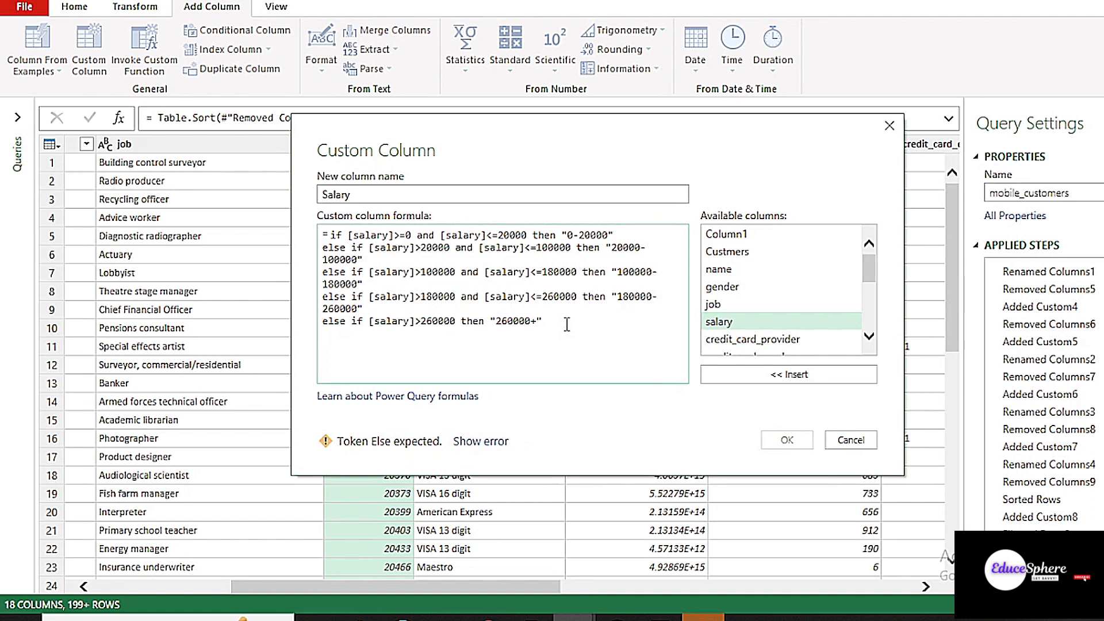
# - Finish the salary formula with else null, create the column, and apply its filter with all bands selected
pyautogui.press('Return')
pyautogui.write('ele')
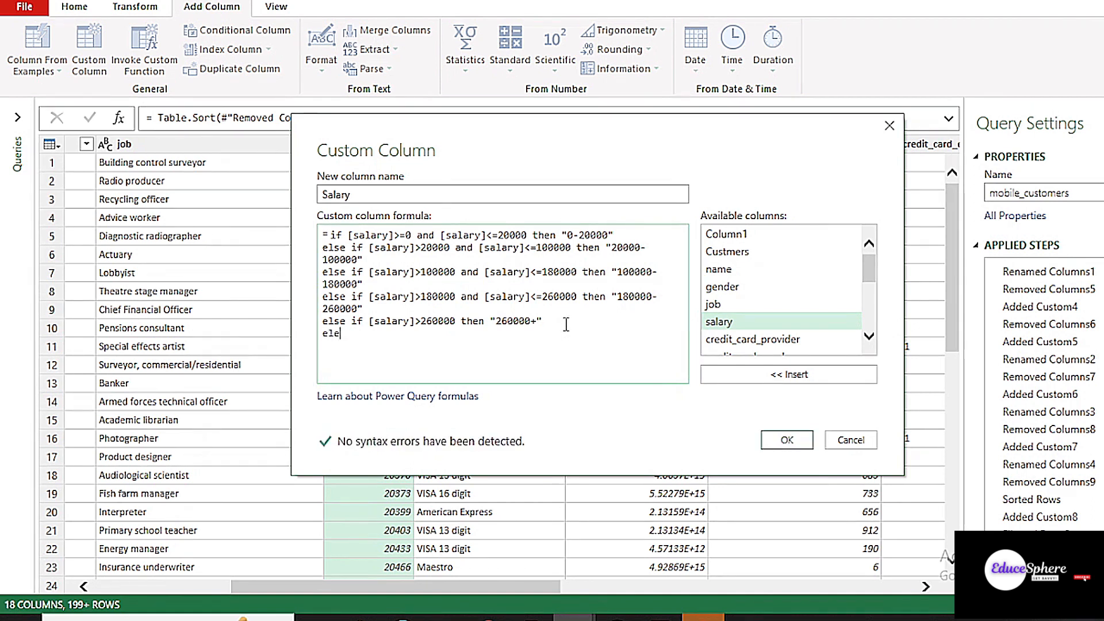
pyautogui.press('BackSpace')
pyautogui.write('se null')
pyautogui.click(786, 440)
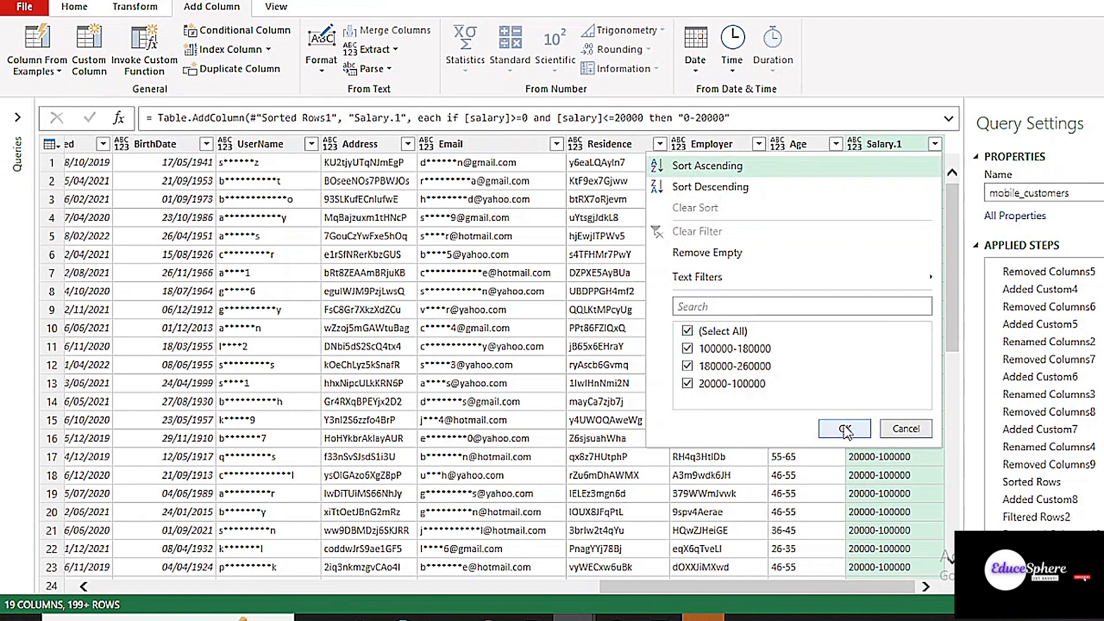
pyautogui.click(845, 429)
# - Remove the original salary column from the query
pyautogui.moveTo(655, 585); pyautogui.dragTo(132, 585)
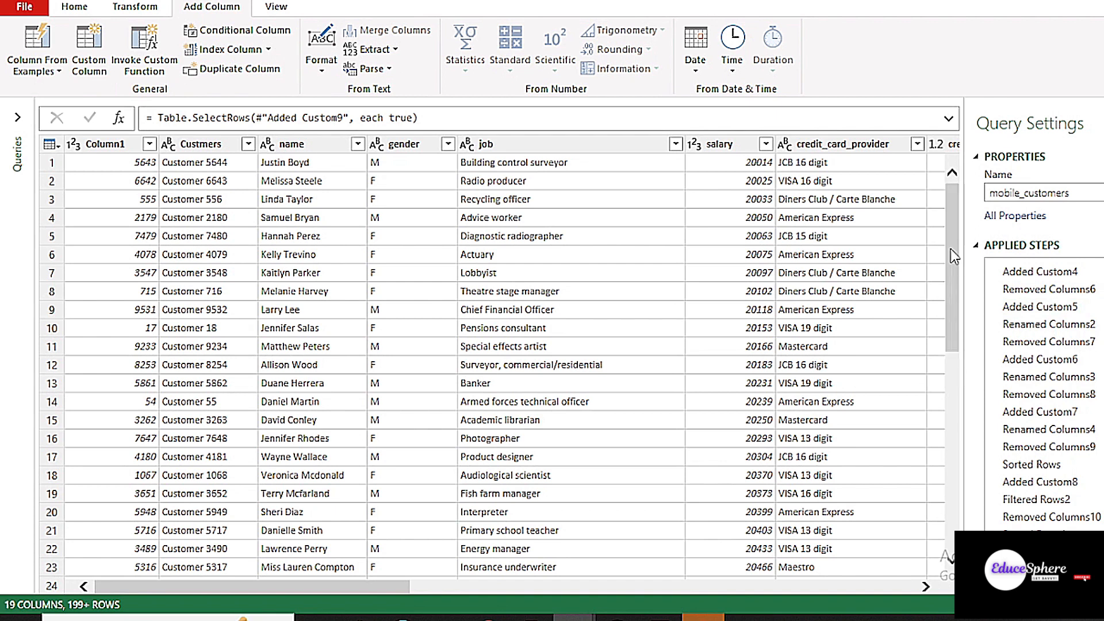
pyautogui.click(742, 145)
pyautogui.click(74, 7)
pyautogui.click(281, 68)
pyautogui.click(348, 89)
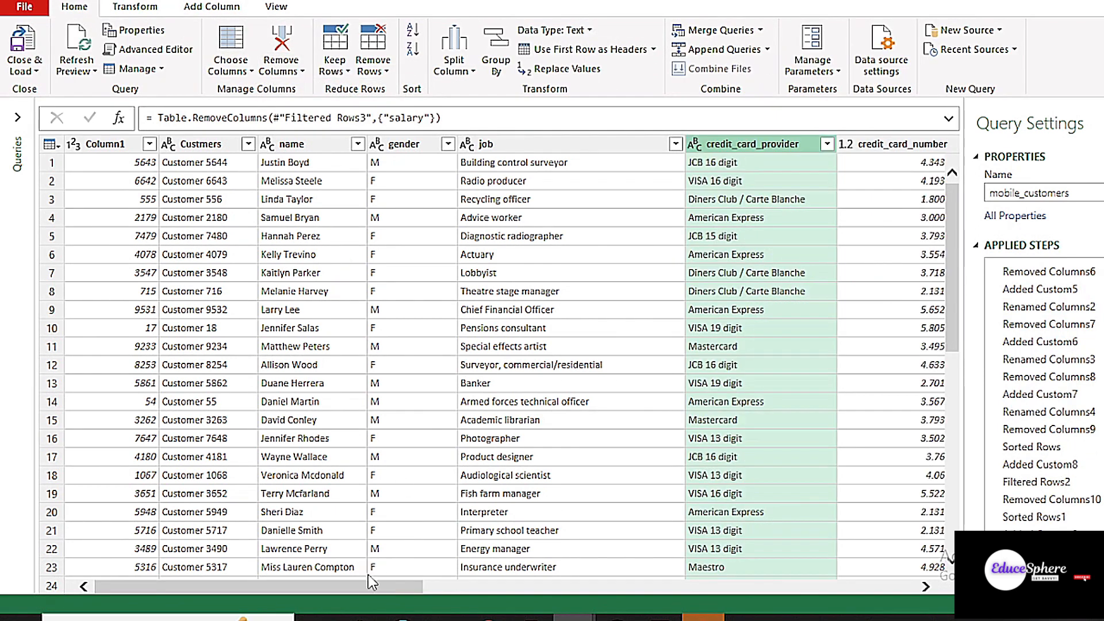
# - Copy the random string let expression of the Address.1 column from the query's M code, leaving the code unchanged
pyautogui.click(122, 49)
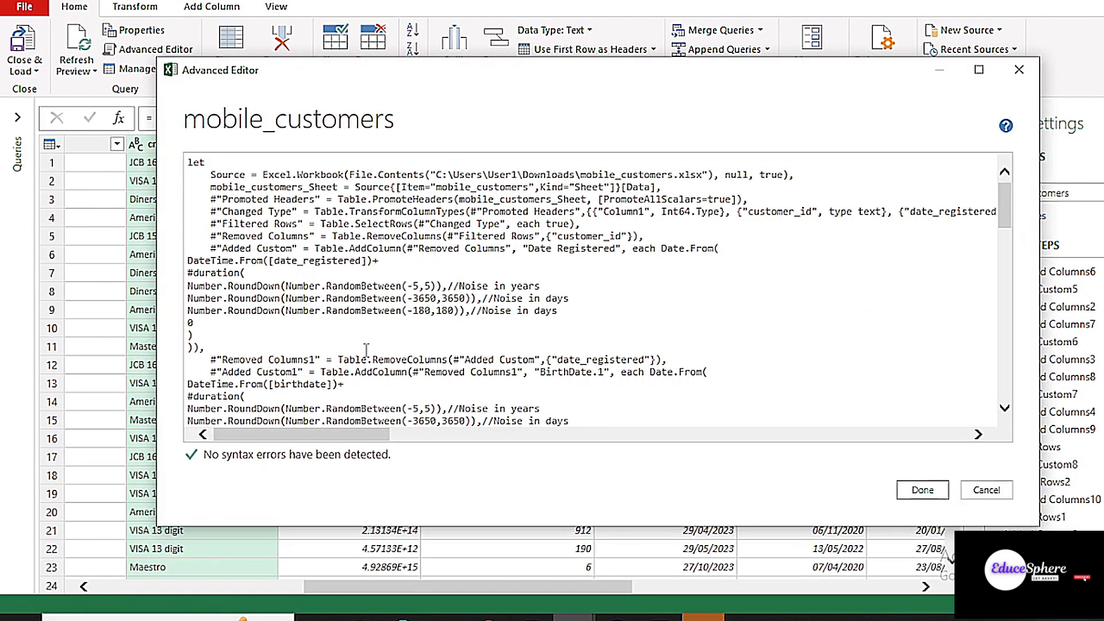
pyautogui.scroll(-7, 366, 349)
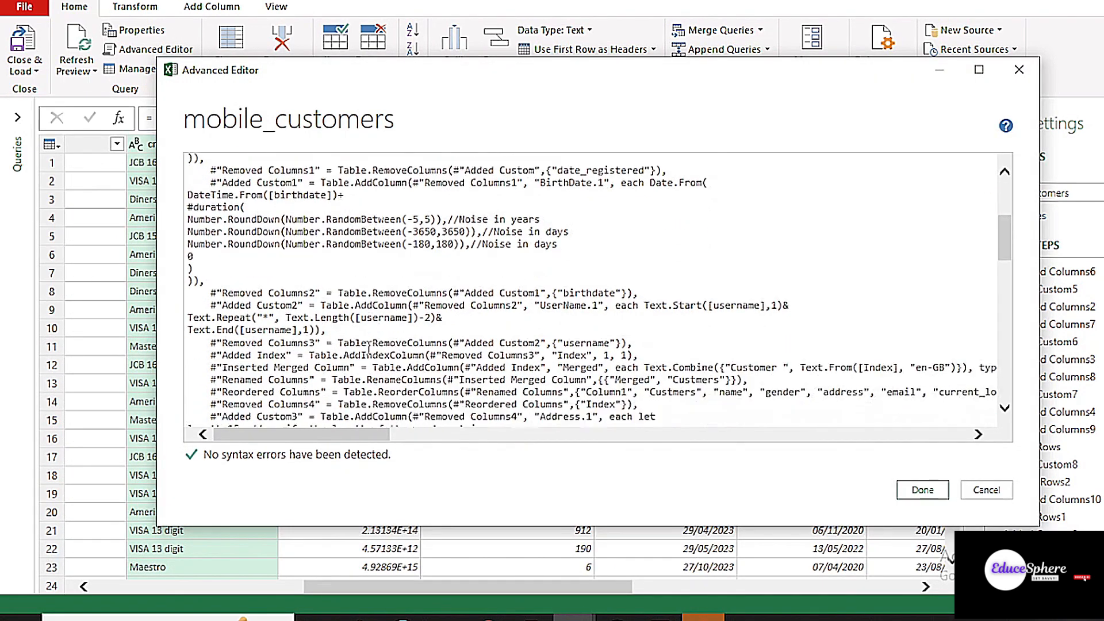
pyautogui.scroll(-3, 368, 346)
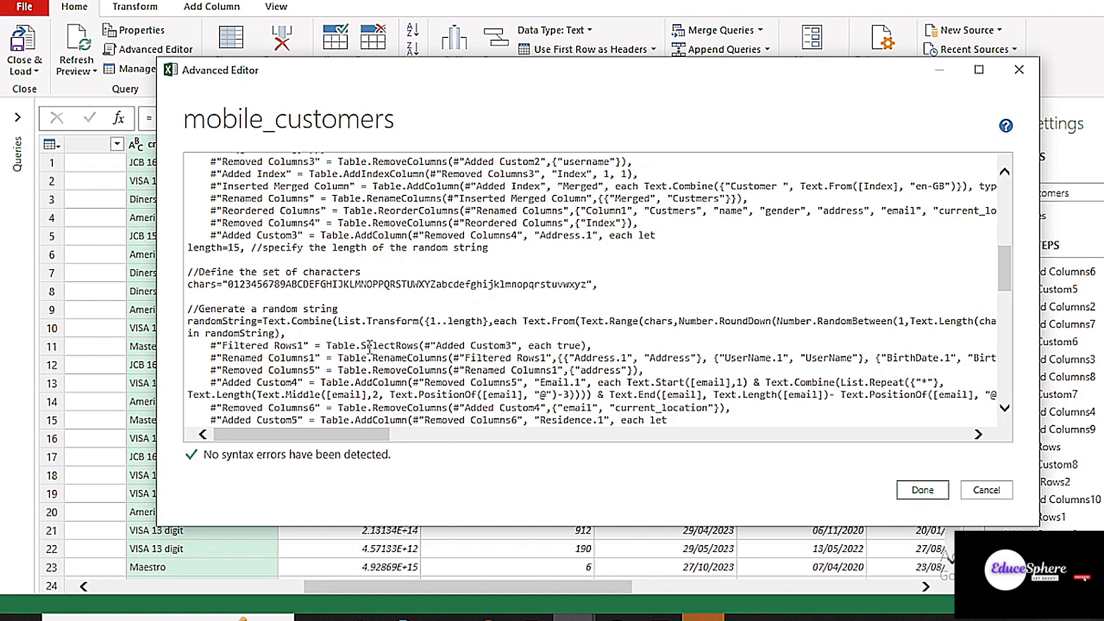
pyautogui.moveTo(637, 236); pyautogui.dragTo(271, 334)
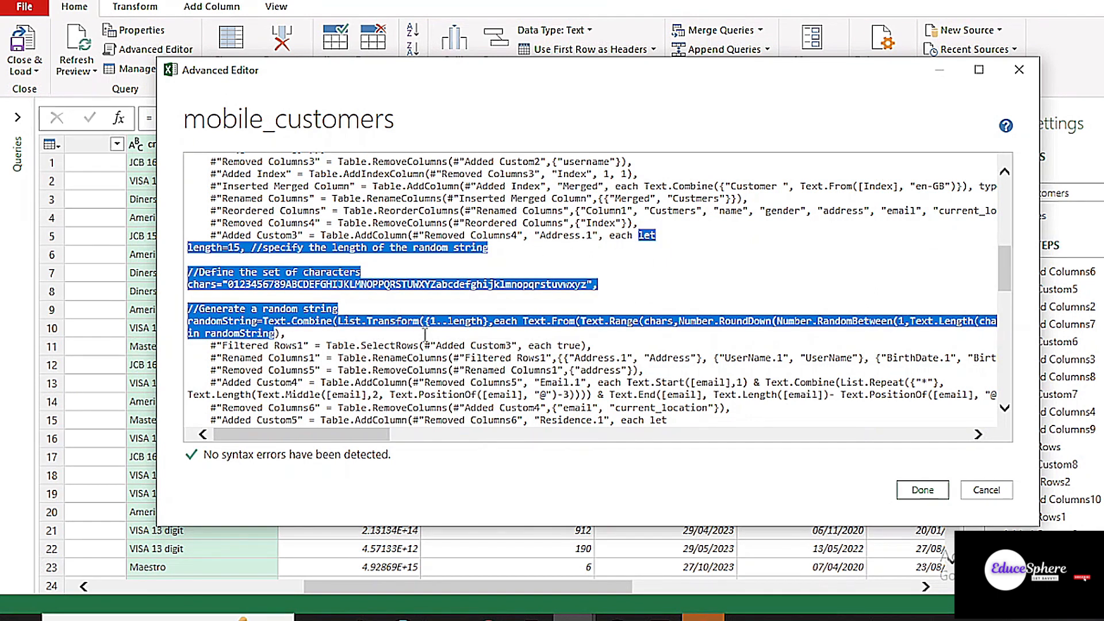
pyautogui.click(1019, 70)
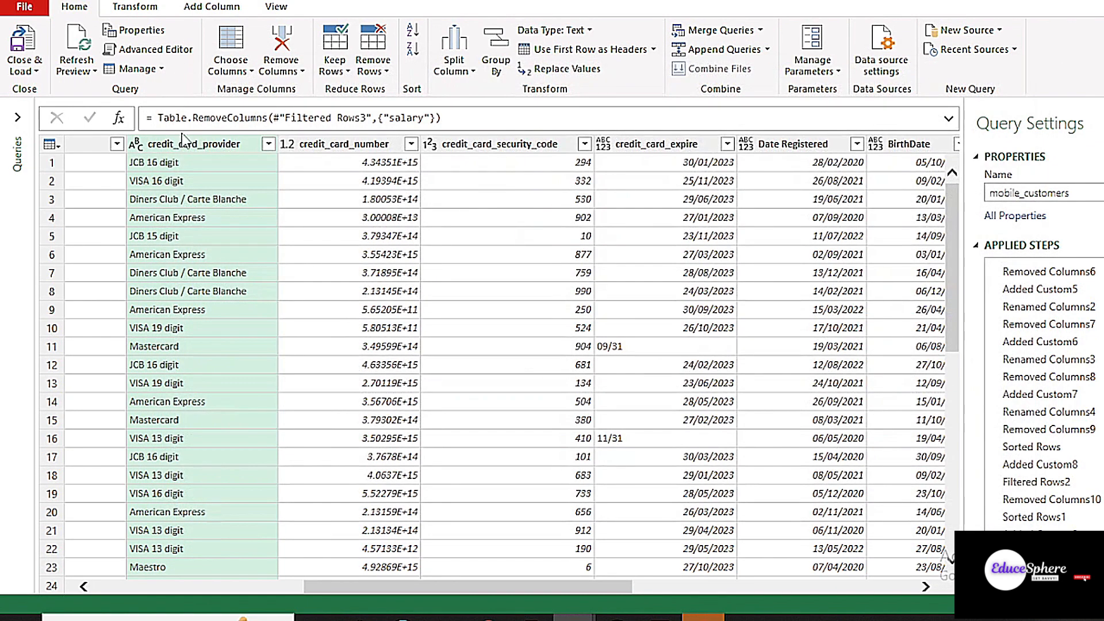
# - Add a custom column named "Credit Card Provider" using the copied 15-character random string expression
pyautogui.click(197, 11)
pyautogui.click(89, 51)
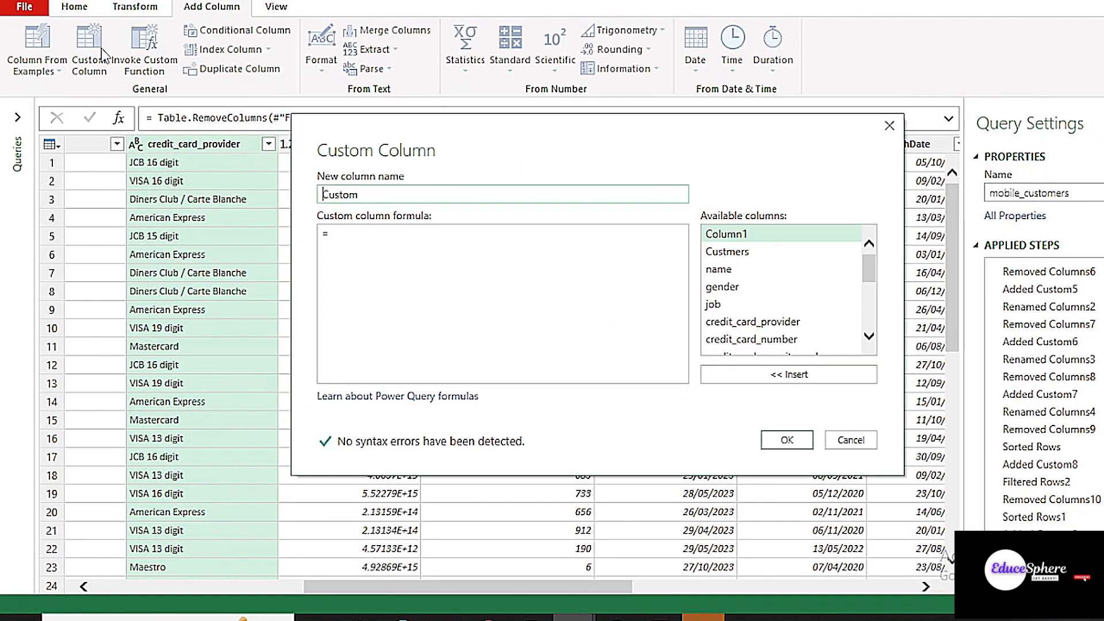
pyautogui.write('Cre')
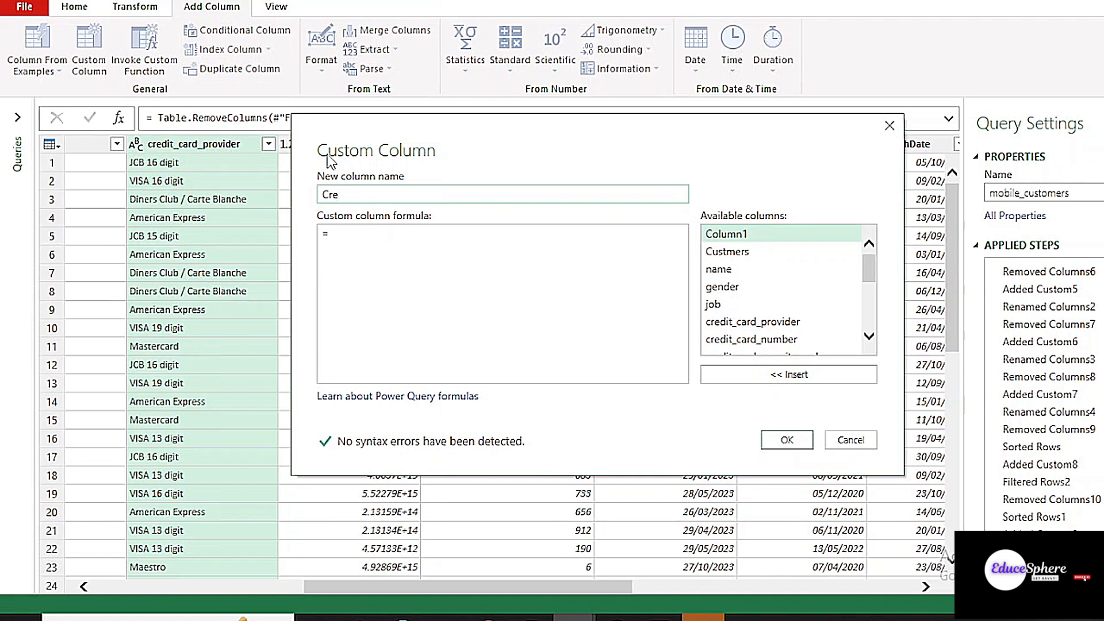
pyautogui.write('dit Card provider')
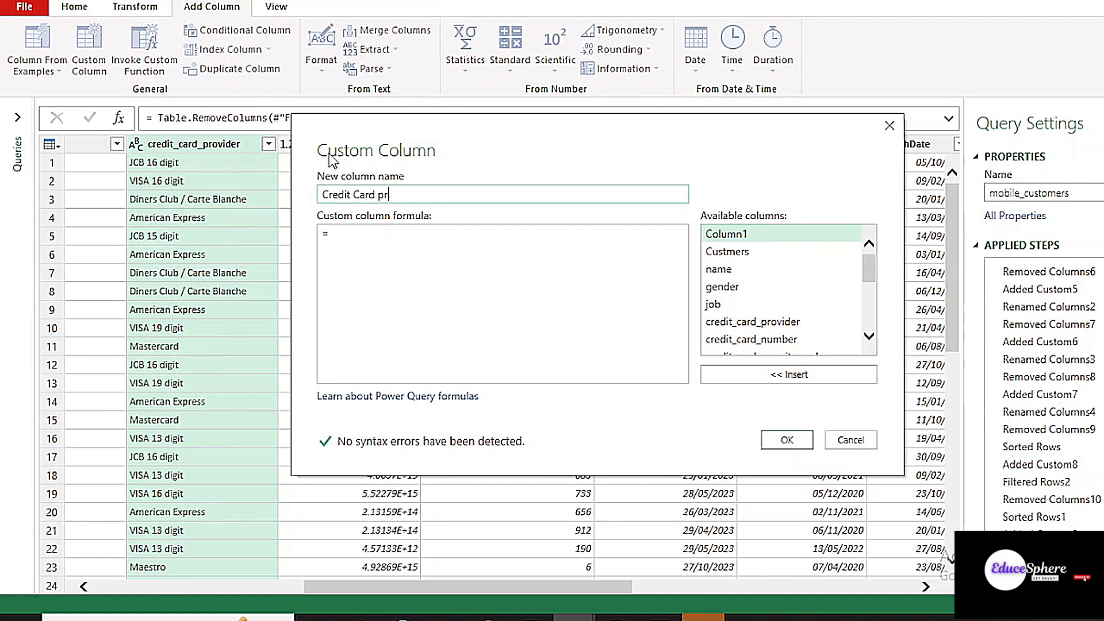
pyautogui.click(383, 193)
pyautogui.press('BackSpace')
pyautogui.write('P')
pyautogui.click(415, 226)
pyautogui.hotkey('ctrl', 'v')
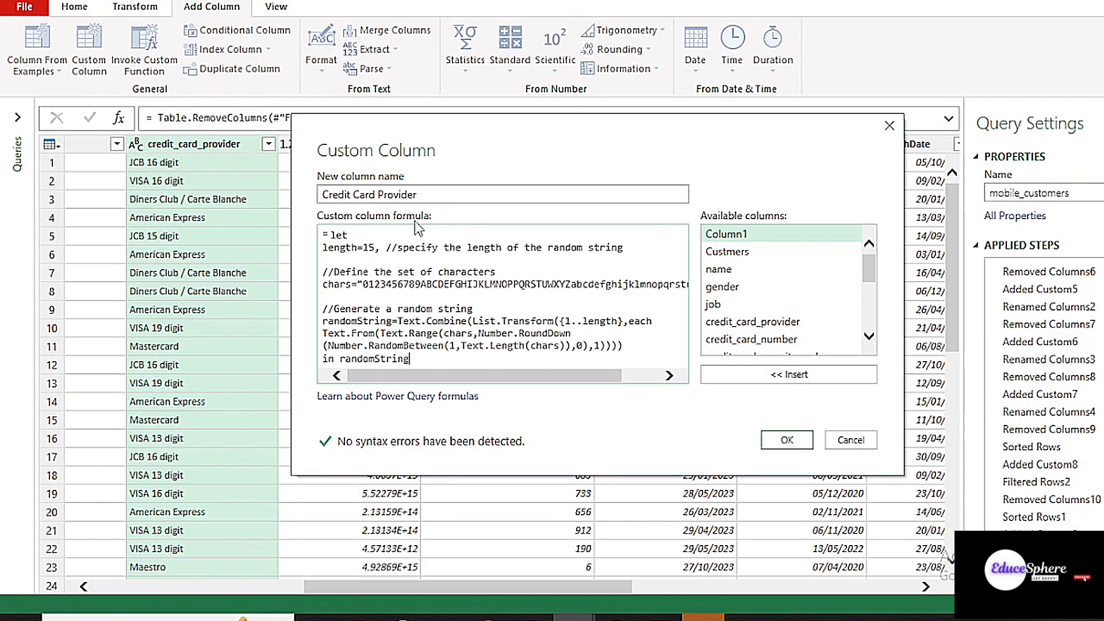
pyautogui.click(772, 450)
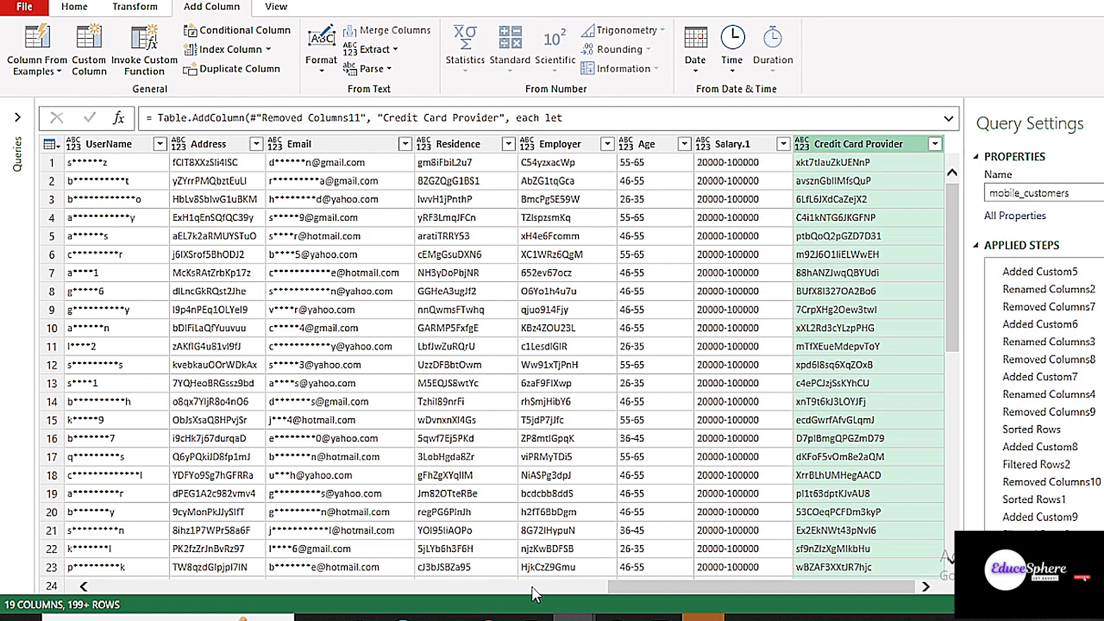
# - Try to remove the original credit_card_provider column
pyautogui.moveTo(533, 587); pyautogui.dragTo(216, 590)
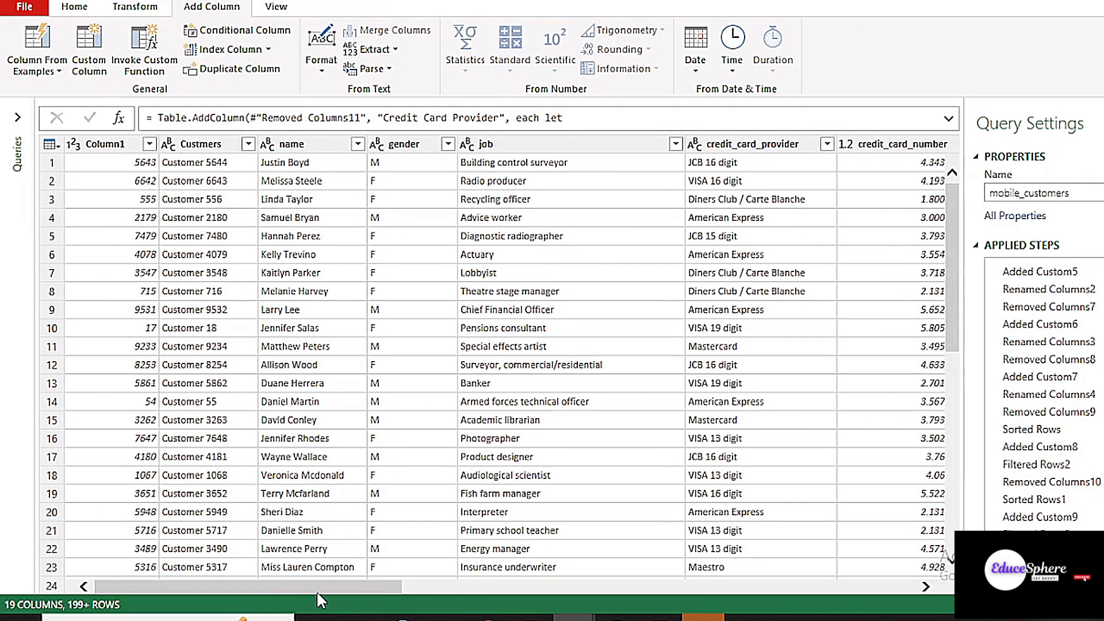
pyautogui.click(773, 145)
pyautogui.click(80, 8)
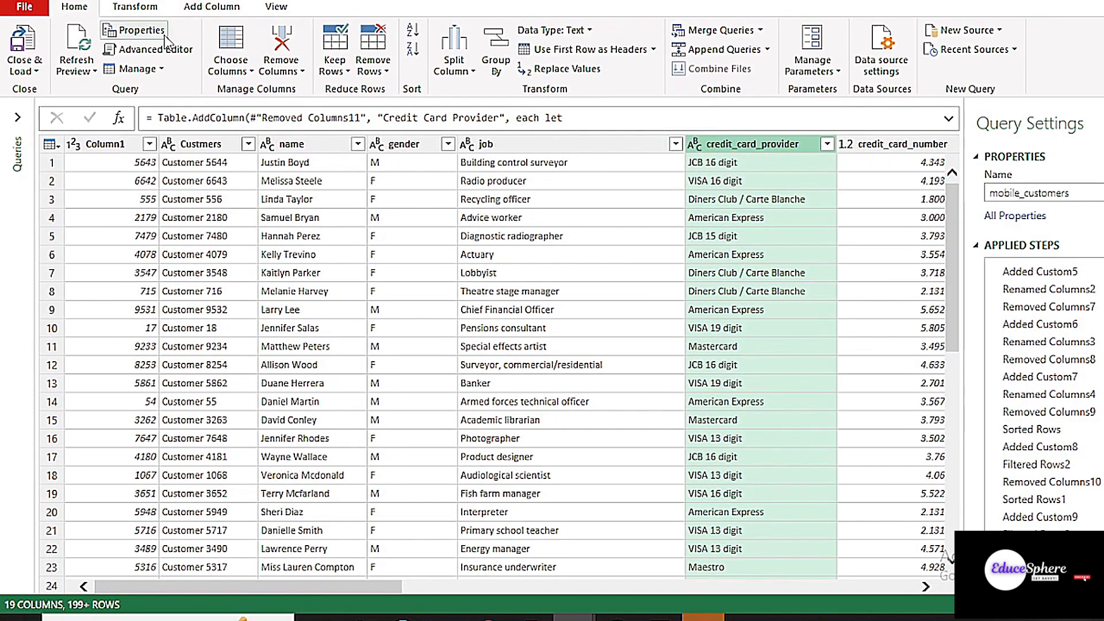
pyautogui.click(280, 68)
pyautogui.click(298, 102)
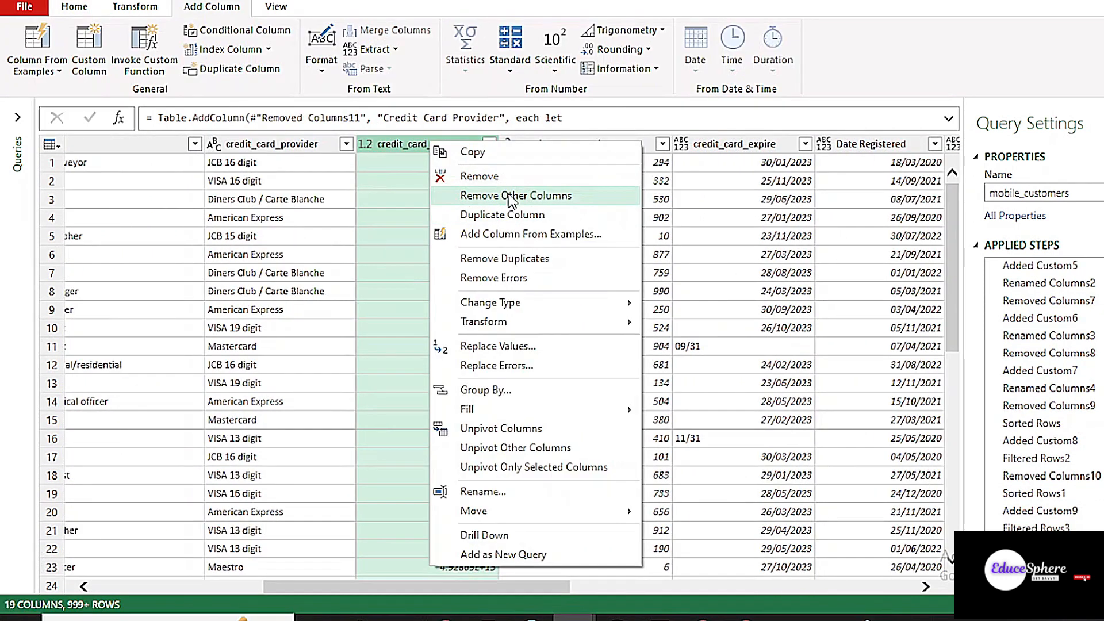
# - Remove the credit_card_number column from the query
pyautogui.click(494, 176)
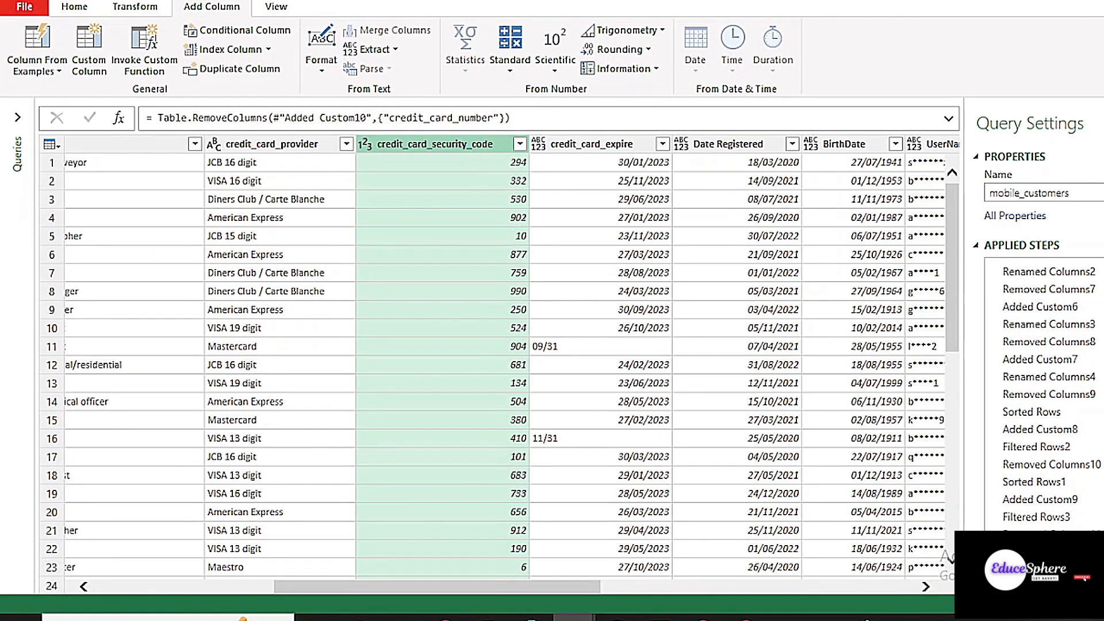
pyautogui.click(92, 48)
pyautogui.click(888, 127)
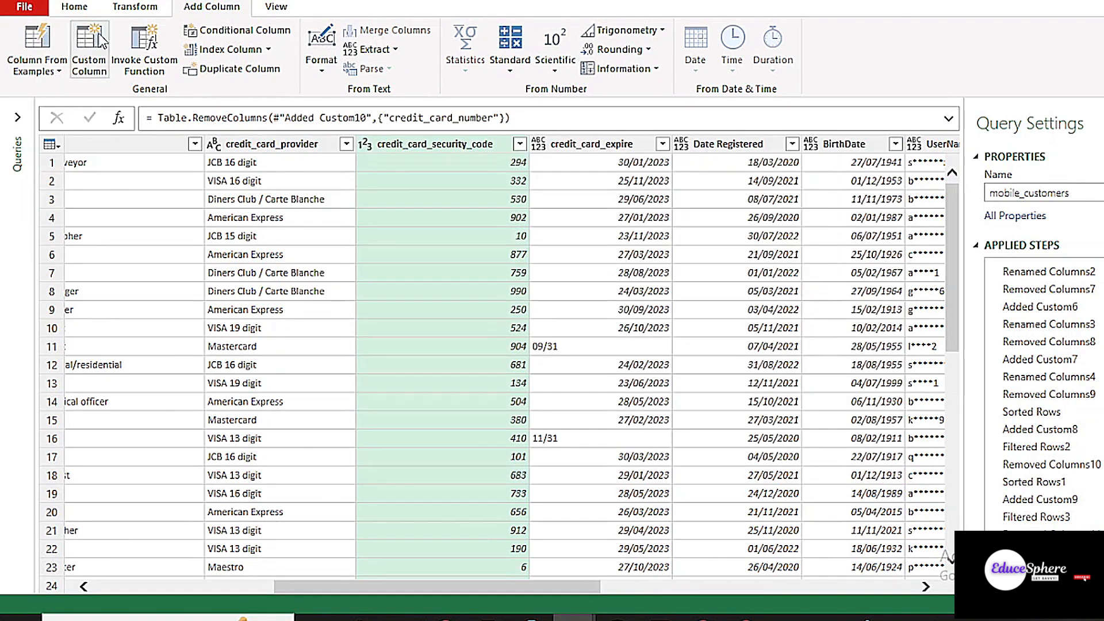
# - Copy the Address.1 column's random string expression again from the query's M code
pyautogui.click(74, 7)
pyautogui.click(154, 51)
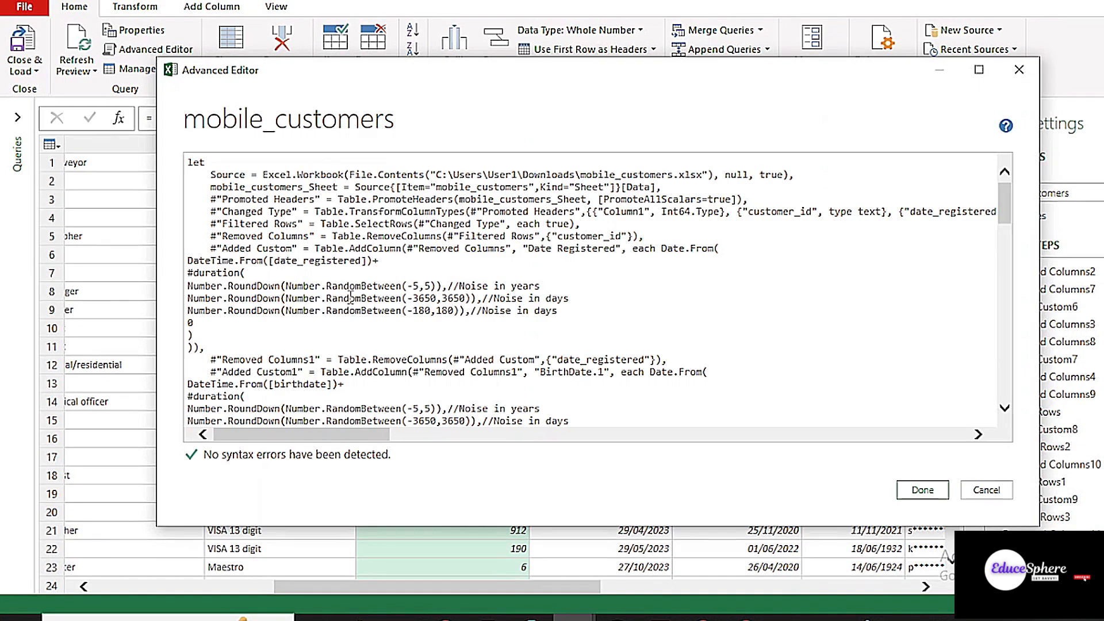
pyautogui.scroll(-6, 351, 296)
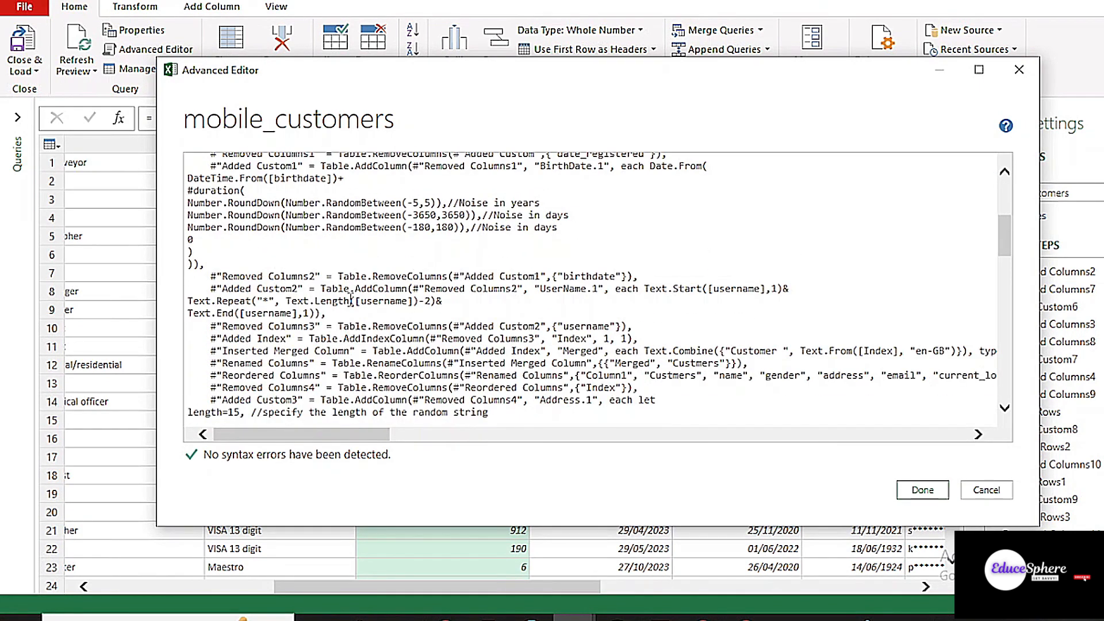
pyautogui.scroll(-5, 350, 301)
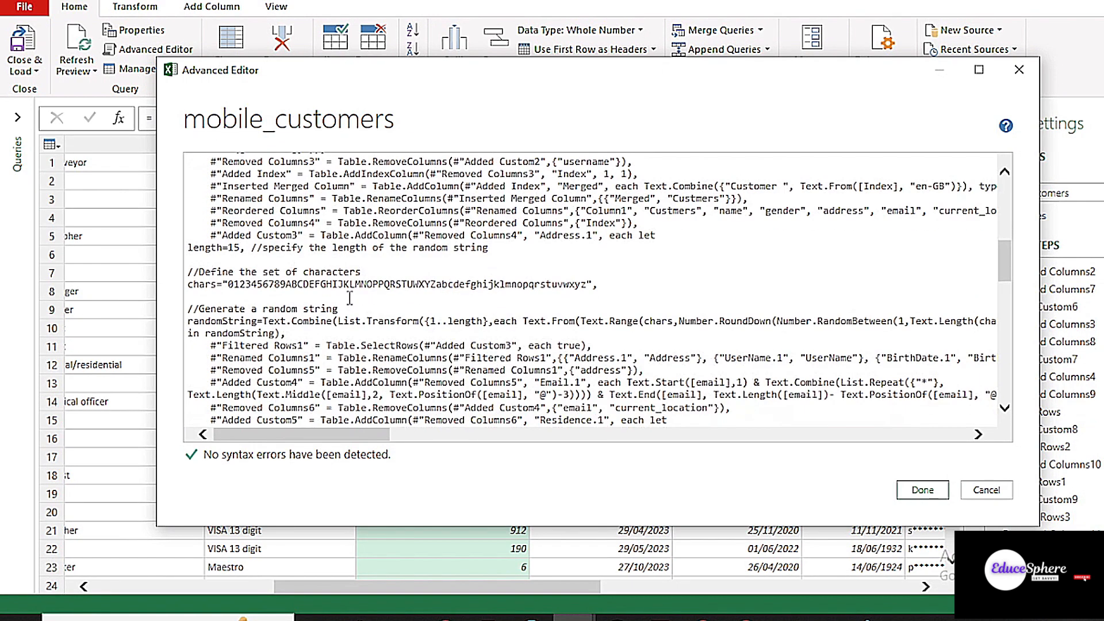
pyautogui.moveTo(639, 236); pyautogui.dragTo(274, 338)
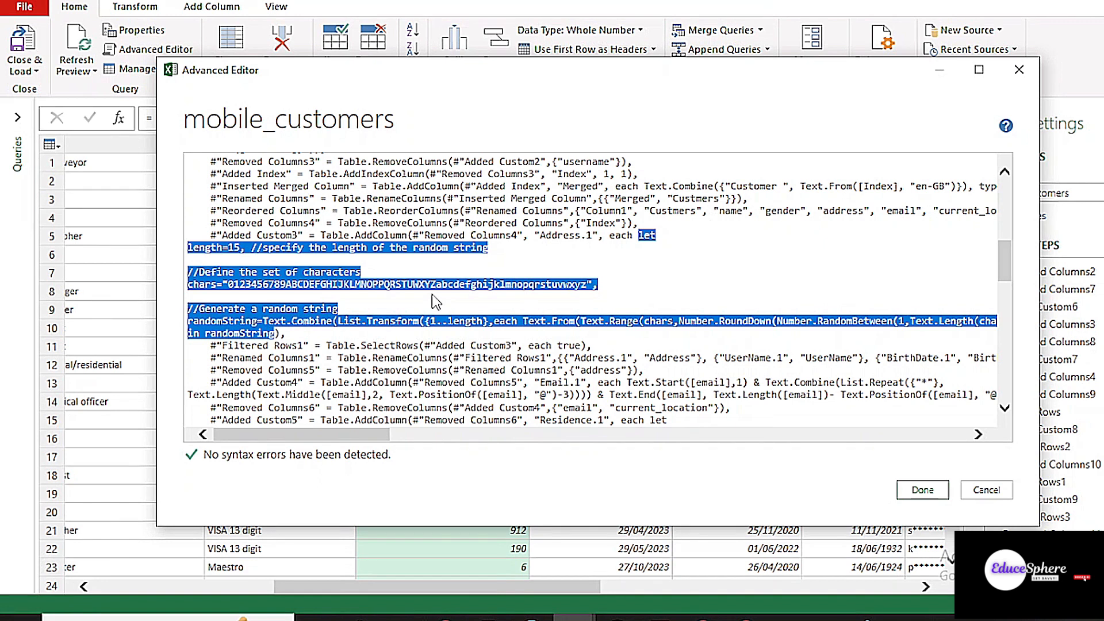
pyautogui.click(1019, 72)
# - Start a custom column named "Credit card Security Code" with the copied random string expression as its formula
pyautogui.click(211, 7)
pyautogui.click(89, 52)
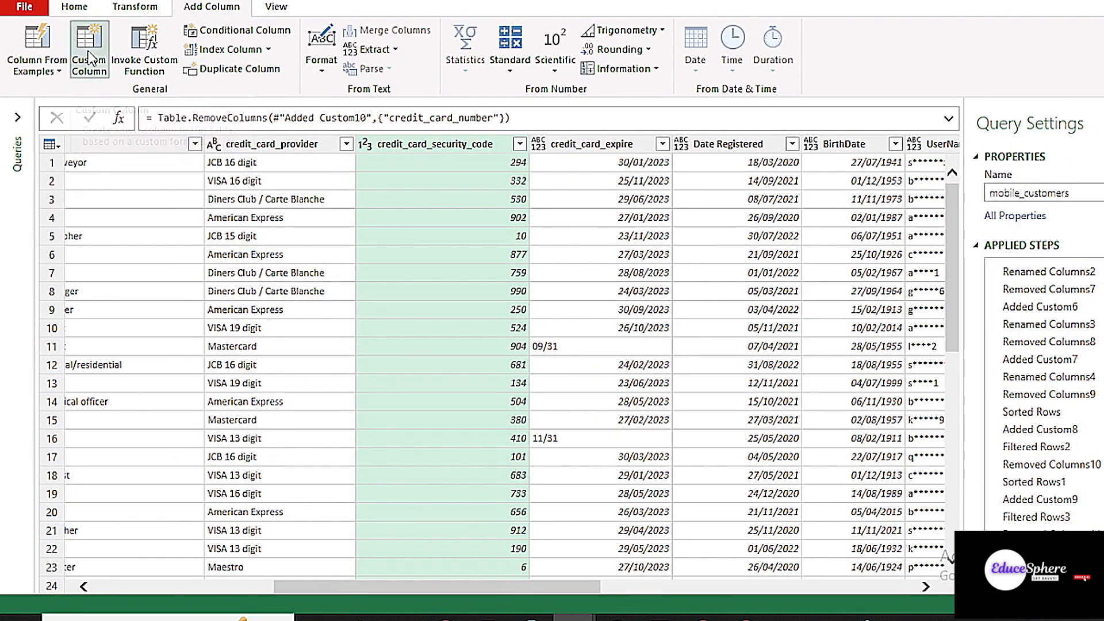
pyautogui.hotkey('ctrl', 'v')
pyautogui.doubleClick(394, 194)
pyautogui.write('Credit card Secur')
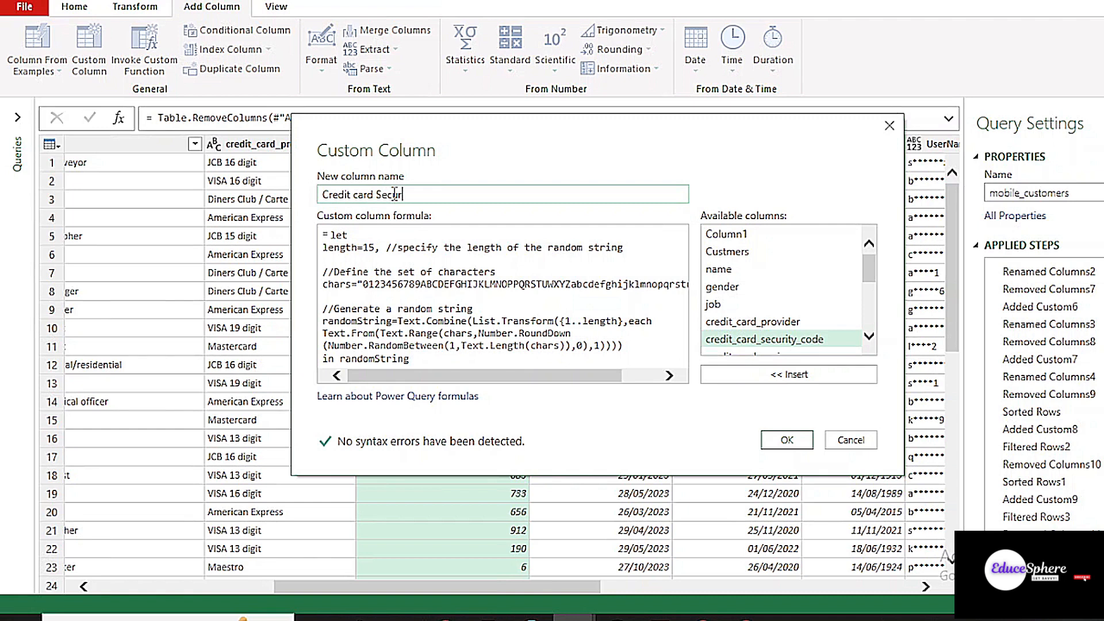
pyautogui.write('ity Code')
pyautogui.doubleClick(372, 247)
pyautogui.write('4')
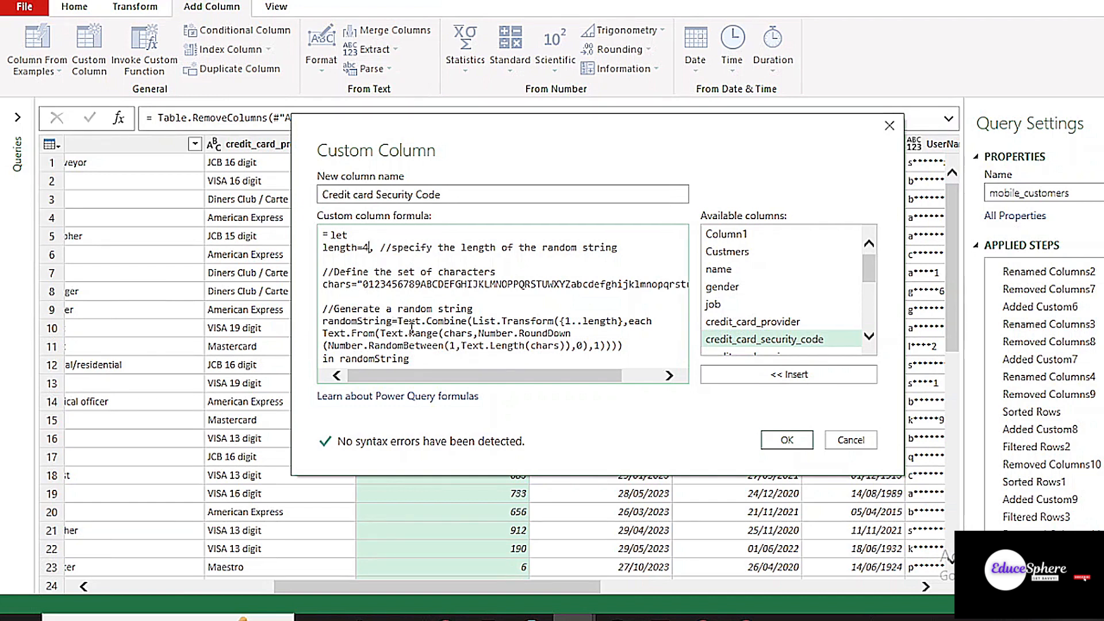
pyautogui.tripleClick(424, 283)
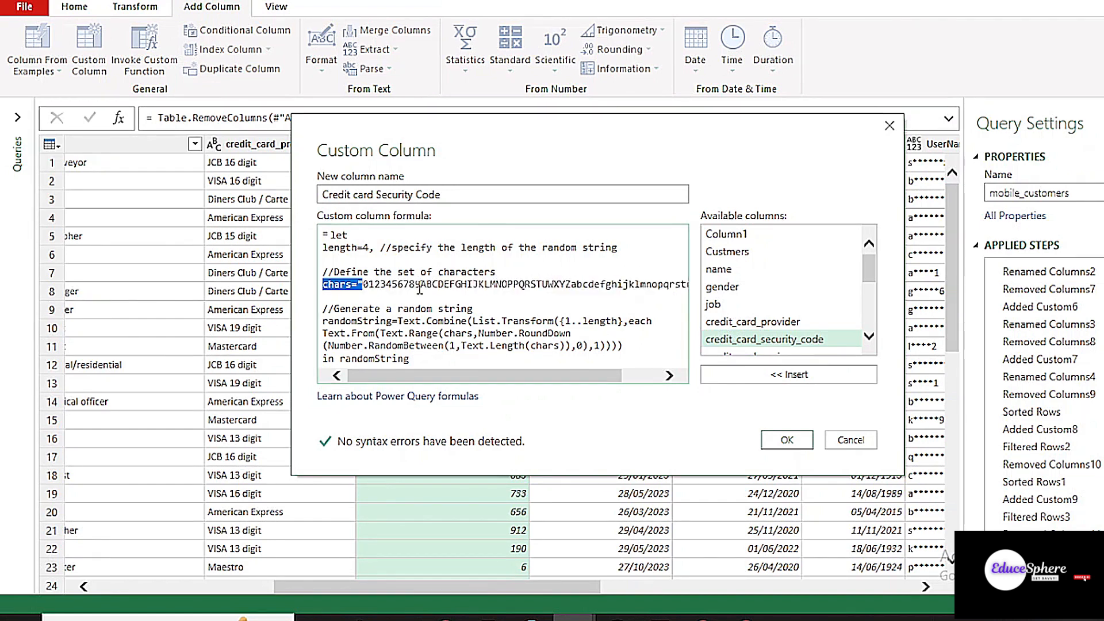
pyautogui.moveTo(421, 282); pyautogui.dragTo(749, 286)
pyautogui.click(684, 283)
pyautogui.doubleClick(668, 285)
pyautogui.press('BackSpace')
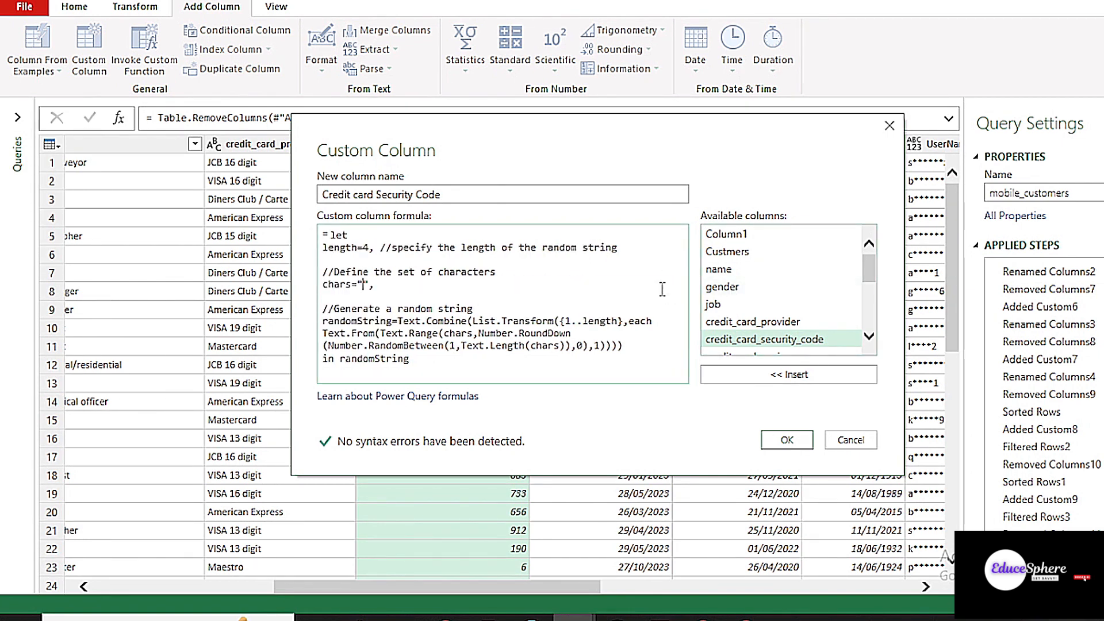
pyautogui.write('0123456789')
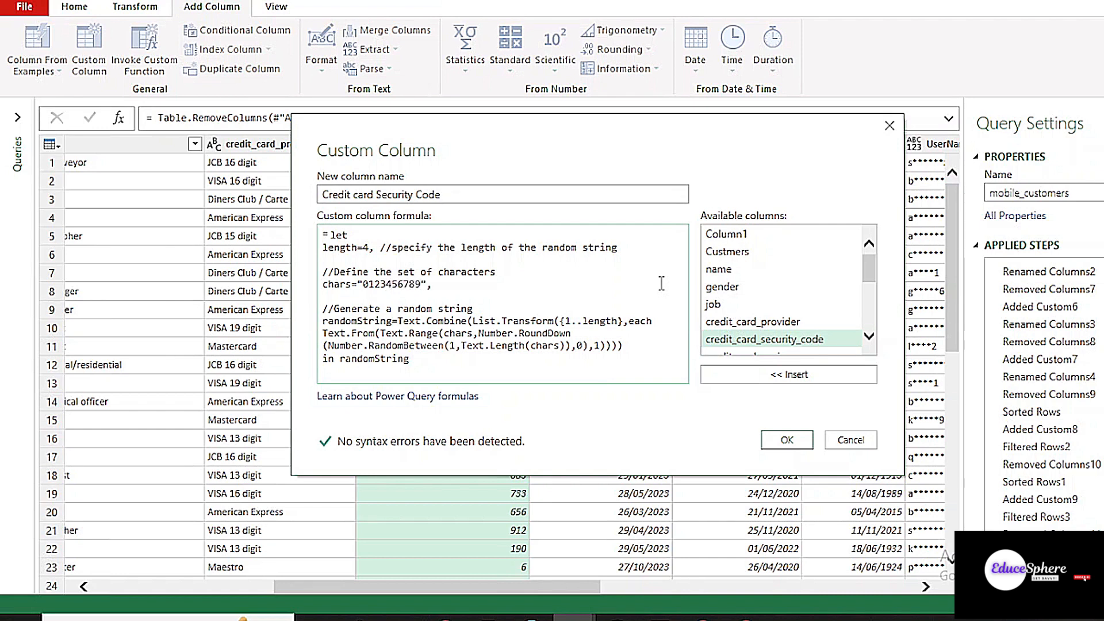
pyautogui.click(786, 439)
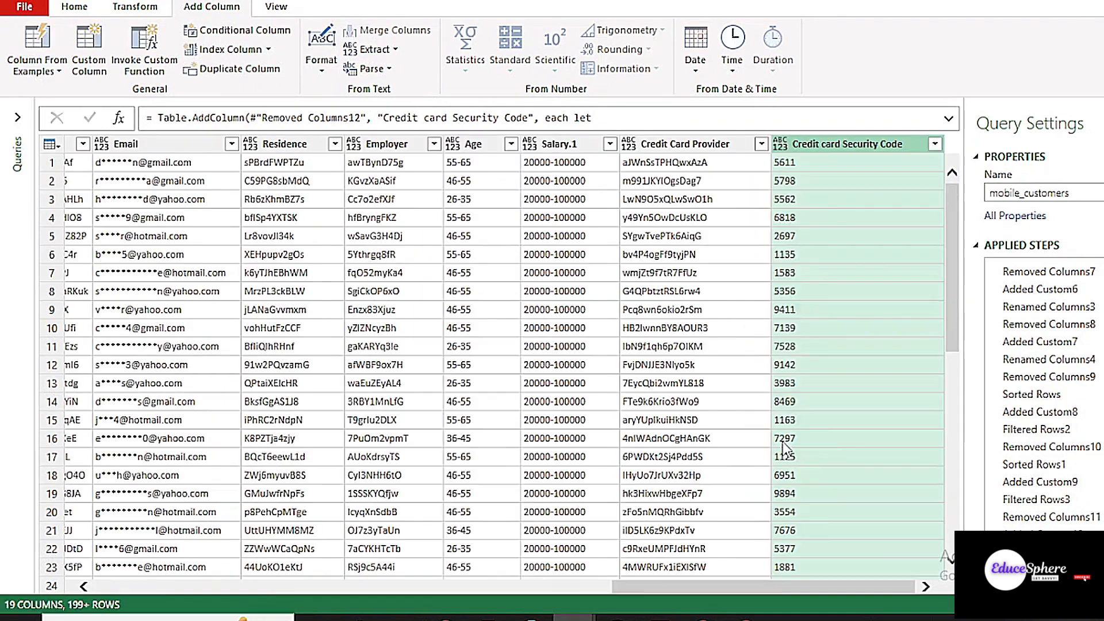
# - Remove the original credit_card_security_code column from the query
pyautogui.moveTo(956, 243); pyautogui.dragTo(970, 191)
pyautogui.moveTo(695, 581); pyautogui.dragTo(316, 580)
pyautogui.click(481, 145)
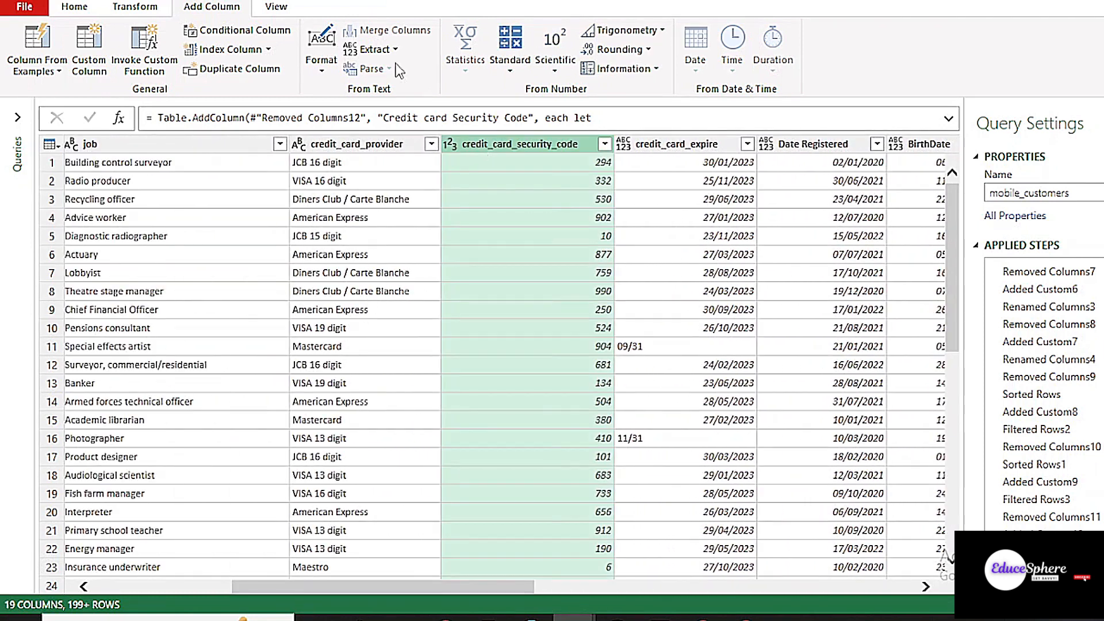
pyautogui.click(74, 6)
pyautogui.click(280, 67)
pyautogui.click(322, 89)
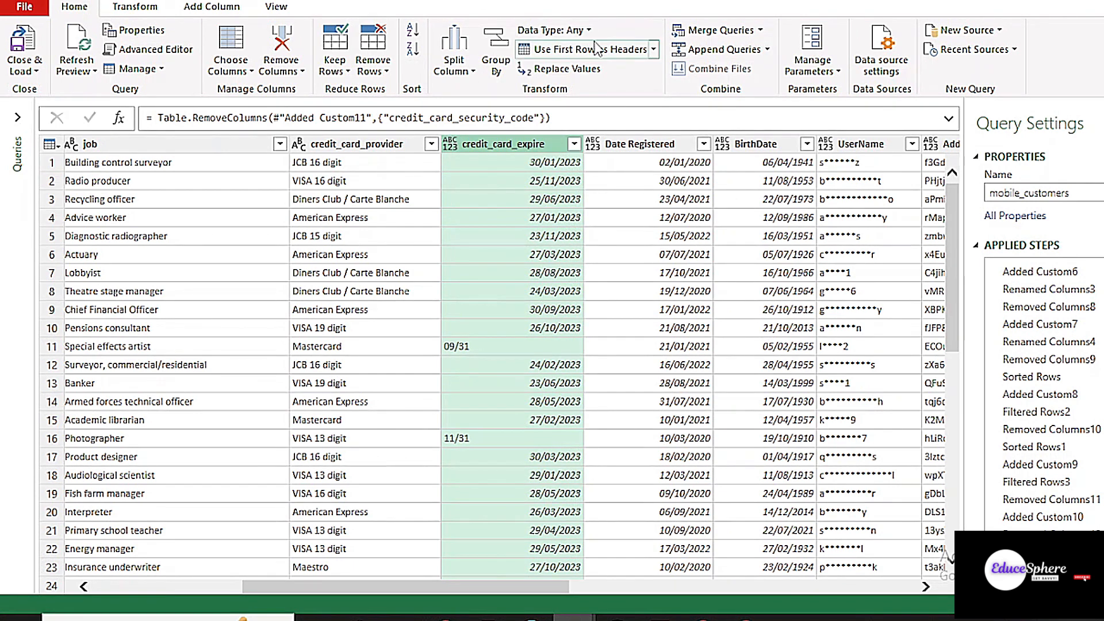
# - Try to set the credit_card_expire column's data type to Date
pyautogui.click(552, 30)
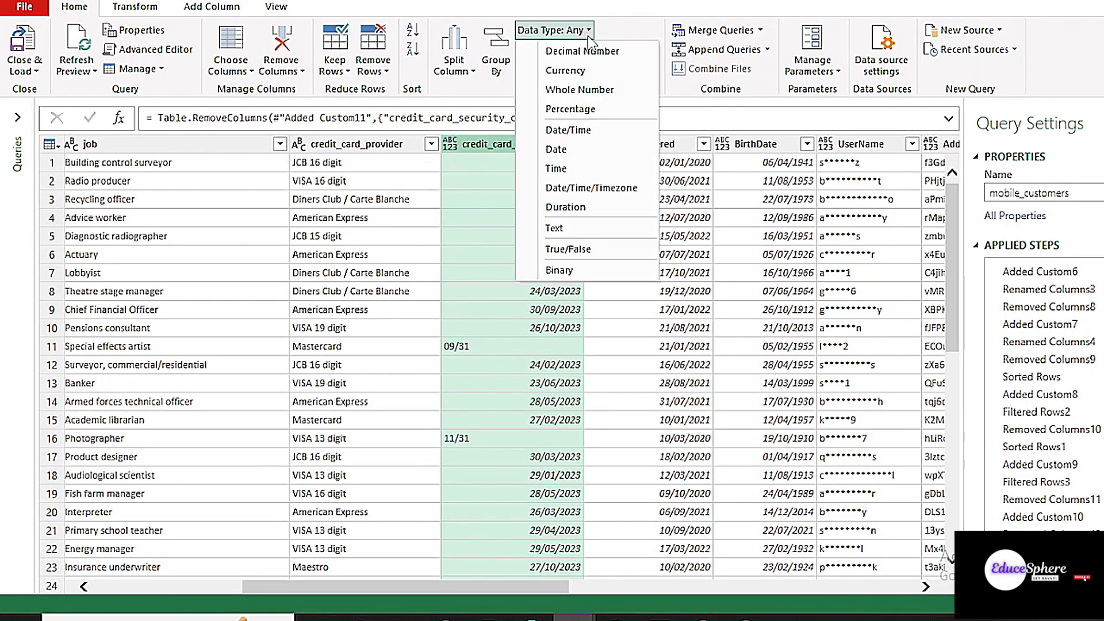
pyautogui.click(557, 149)
# - Copy the Date Registered column's random date noise expression from the query's M code
pyautogui.click(148, 49)
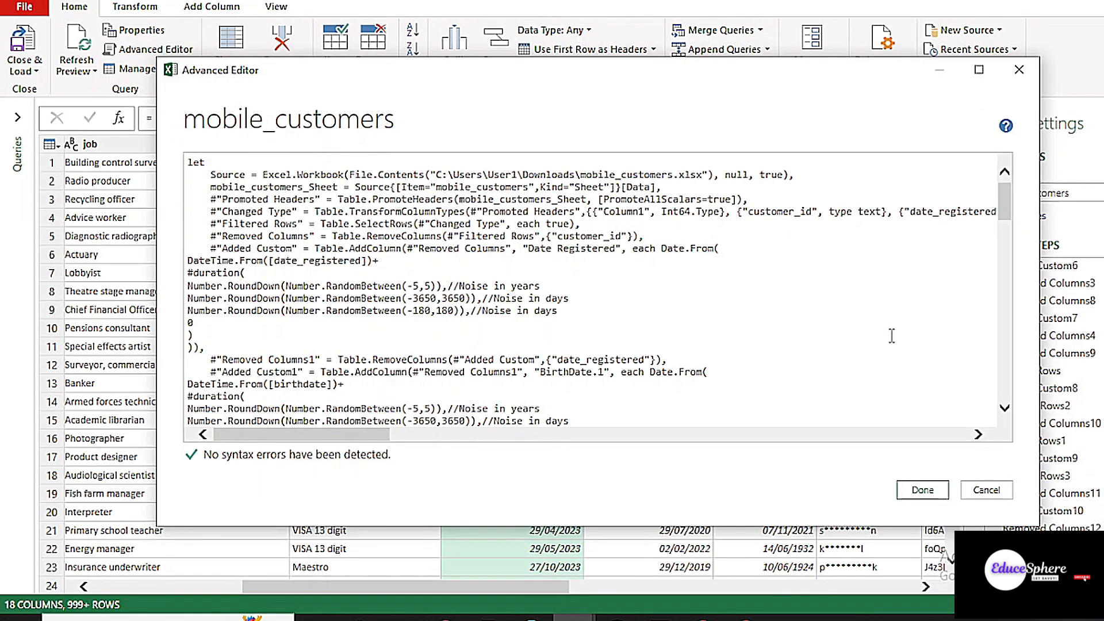
pyautogui.moveTo(661, 248); pyautogui.dragTo(197, 349)
pyautogui.hotkey('ctrl', 'c')
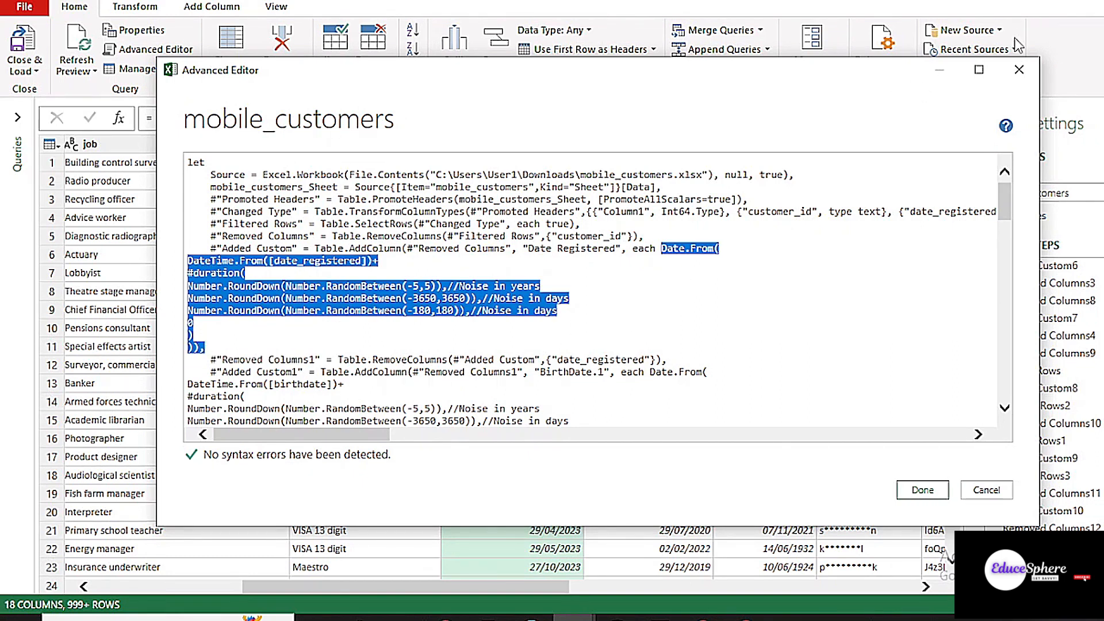
pyautogui.click(1021, 72)
# - Start a custom column named "Credit Card Expire" with the copied date noise expression as its formula
pyautogui.click(211, 6)
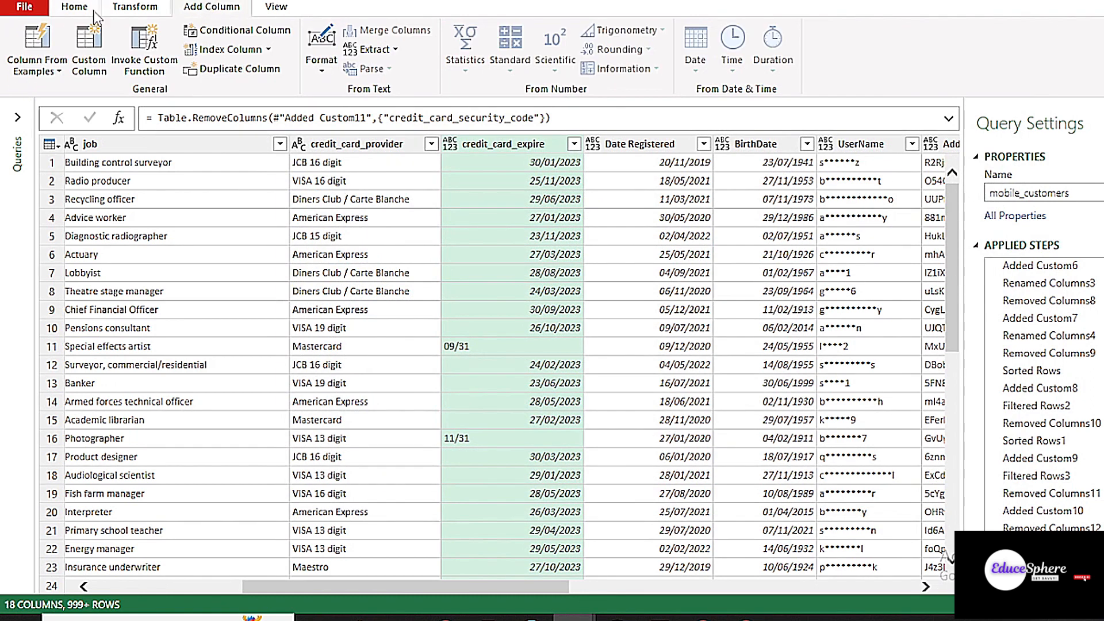
pyautogui.click(96, 46)
pyautogui.write('Cus')
pyautogui.press('BackSpace')
pyautogui.press('BackSpace')
pyautogui.write('res')
pyautogui.write('it Card Ex')
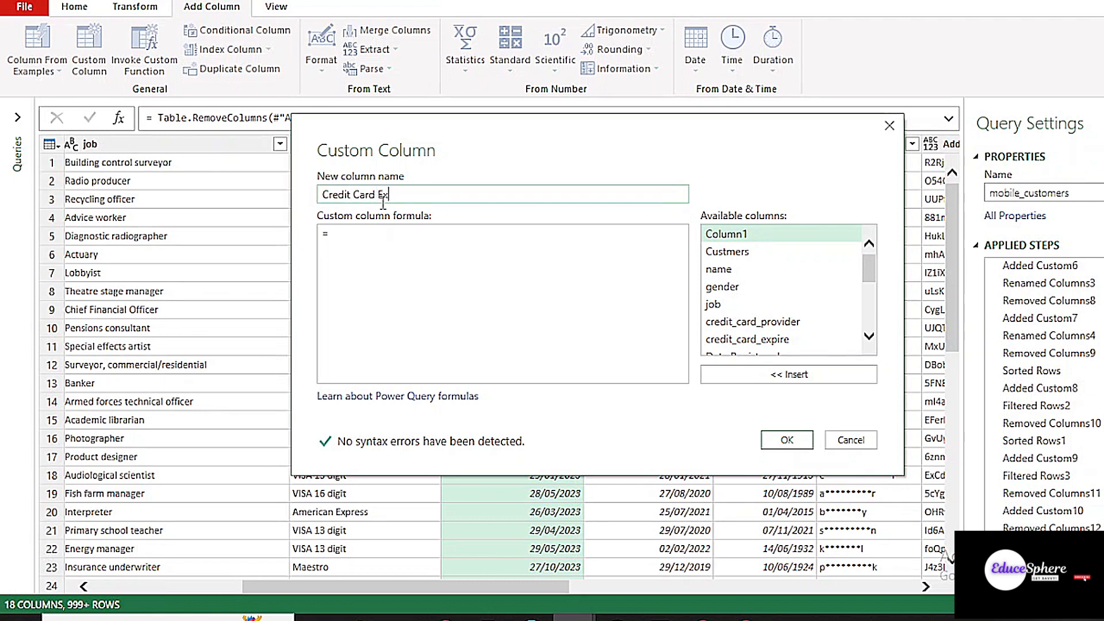
pyautogui.click(408, 229)
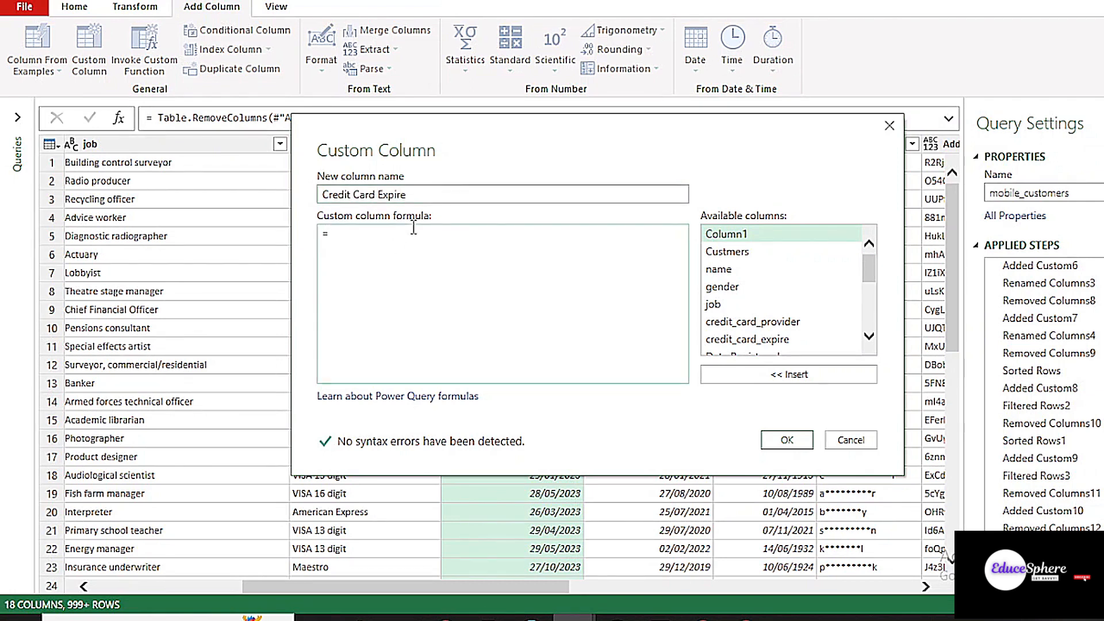
pyautogui.hotkey('ctrl', 'v')
# - Replace the date_registered reference in the formula's DateTime.From function with the credit_card_expire column
pyautogui.click(504, 246)
pyautogui.press('BackSpace')
pyautogui.press('BackSpace')
pyautogui.press('BackSpace')
pyautogui.press('BackSpace')
pyautogui.press('BackSpace')
pyautogui.press('BackSpace')
pyautogui.press('BackSpace')
pyautogui.press('BackSpace')
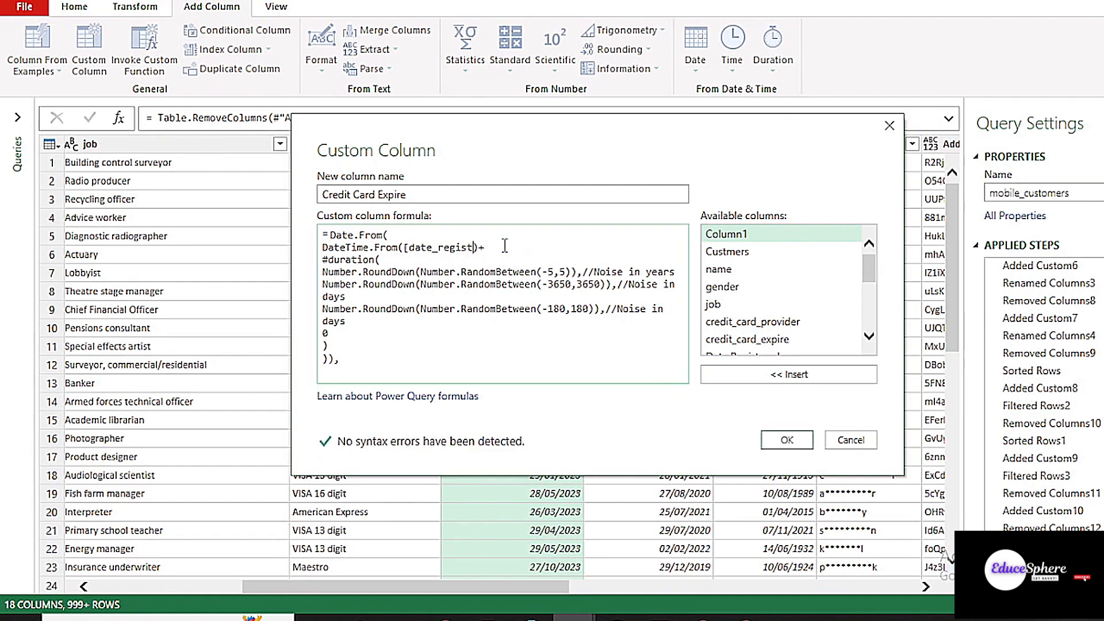
pyautogui.press('BackSpace')
pyautogui.press('BackSpace')
pyautogui.press('BackSpace')
pyautogui.press('BackSpace')
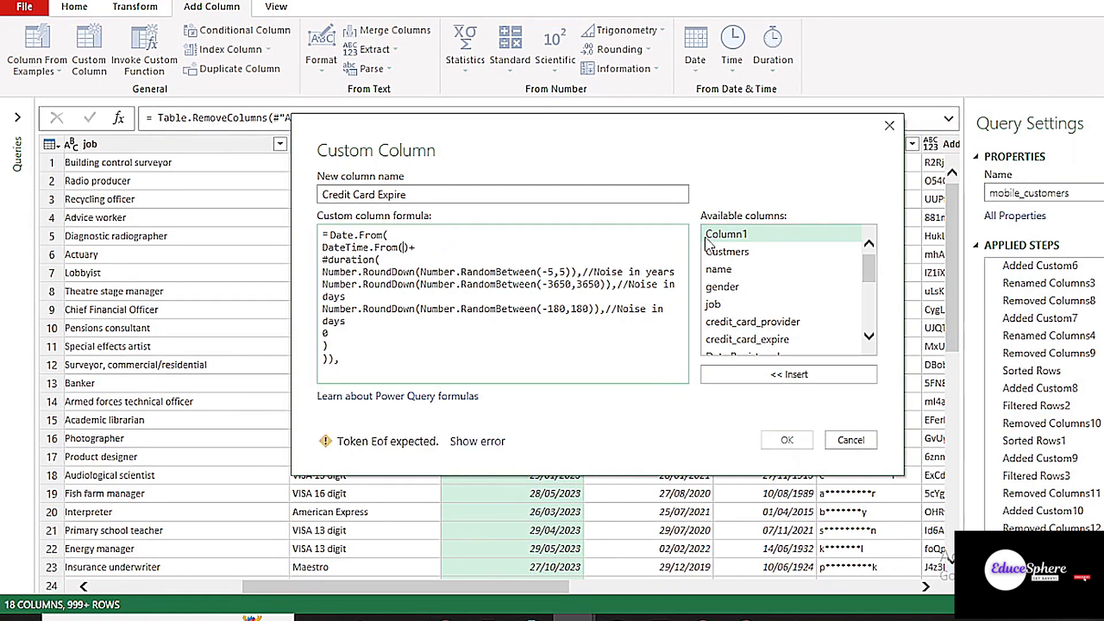
pyautogui.click(837, 339)
pyautogui.click(827, 377)
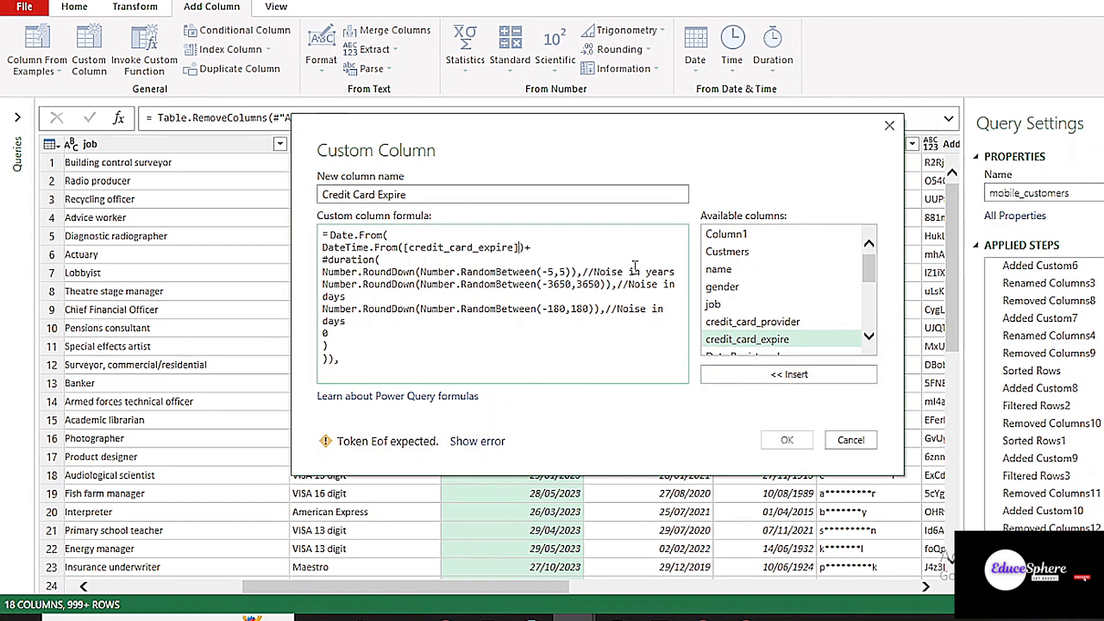
# - Remove the surplus closing bracket and comma from the formula's end and create the Credit Card Expire column
pyautogui.click(354, 361)
pyautogui.press('BackSpace')
pyautogui.press('BackSpace')
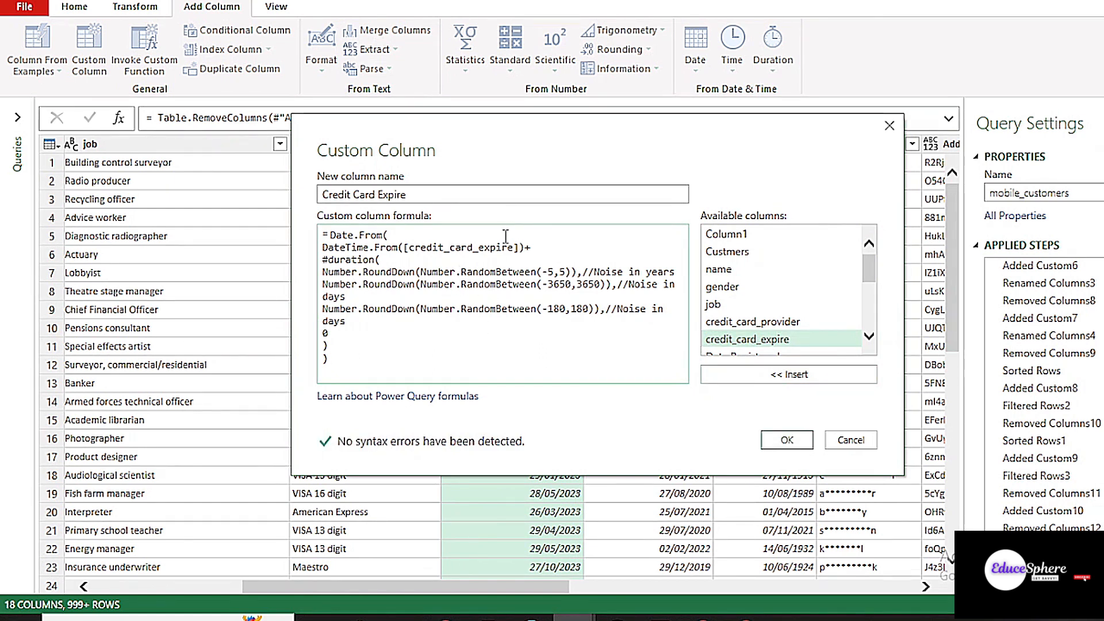
pyautogui.click(785, 440)
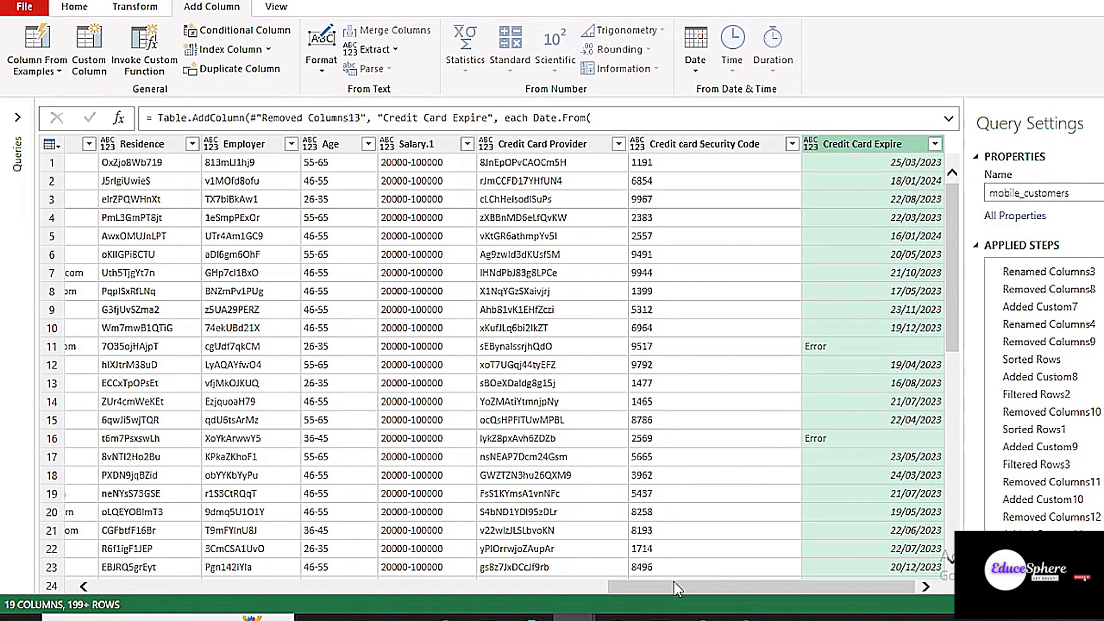
# - Sort the query by Column1 in ascending order, and close and load the anonymised data into the workbook
pyautogui.moveTo(765, 581); pyautogui.dragTo(461, 587)
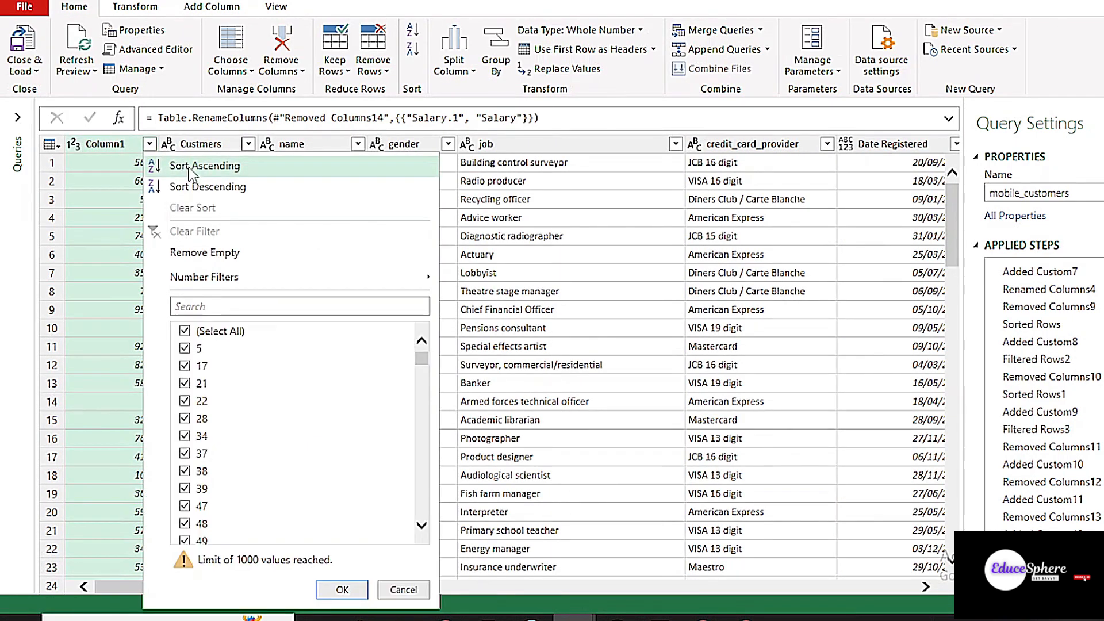
pyautogui.click(204, 167)
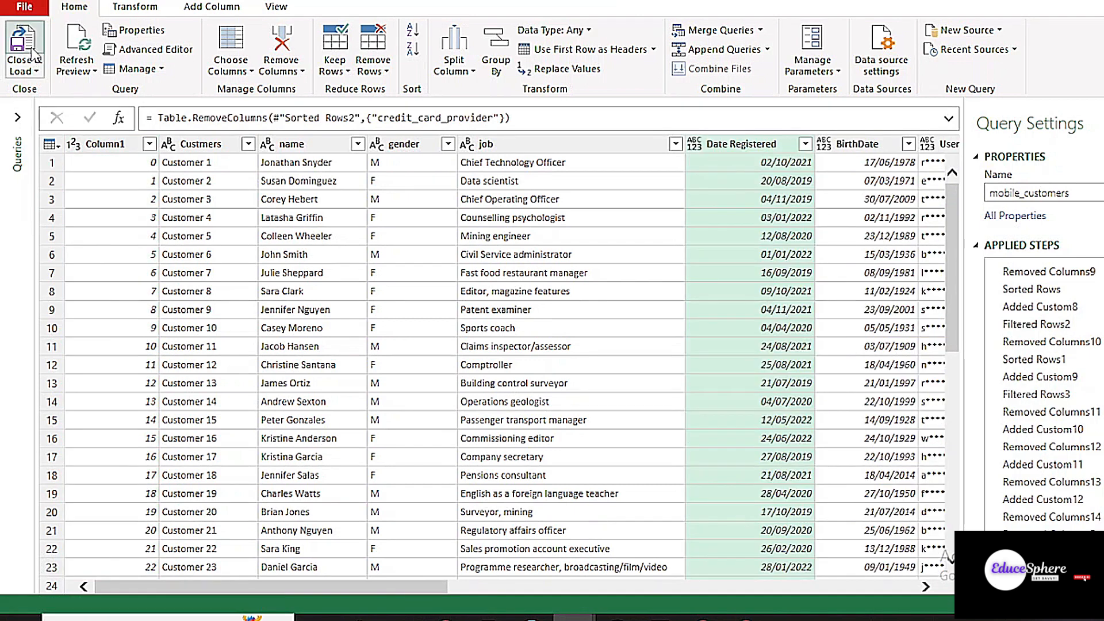
pyautogui.click(37, 53)
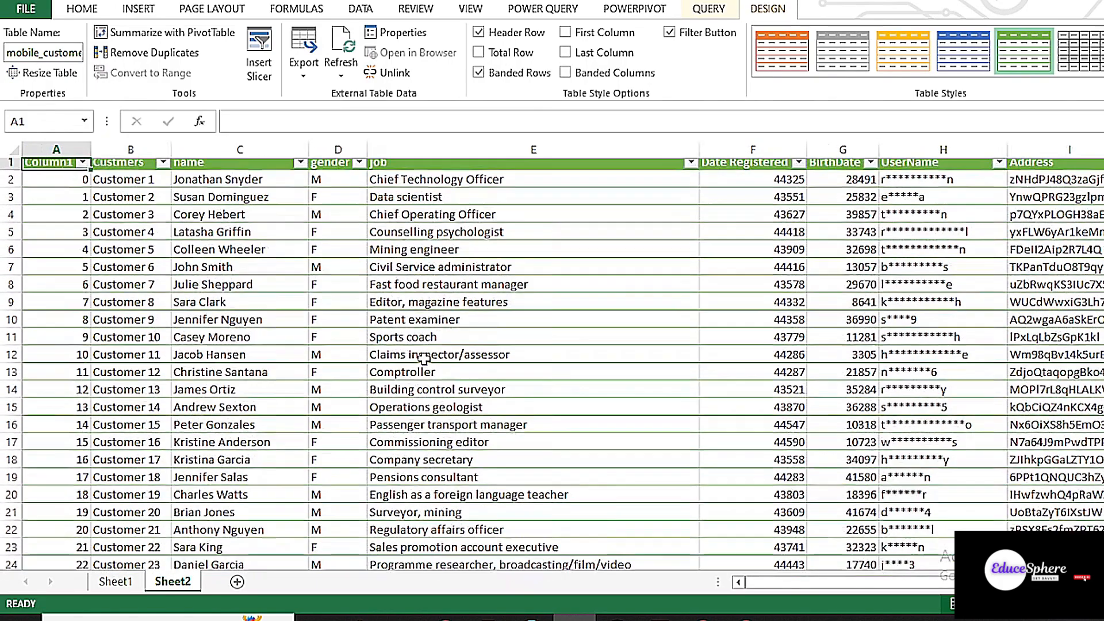